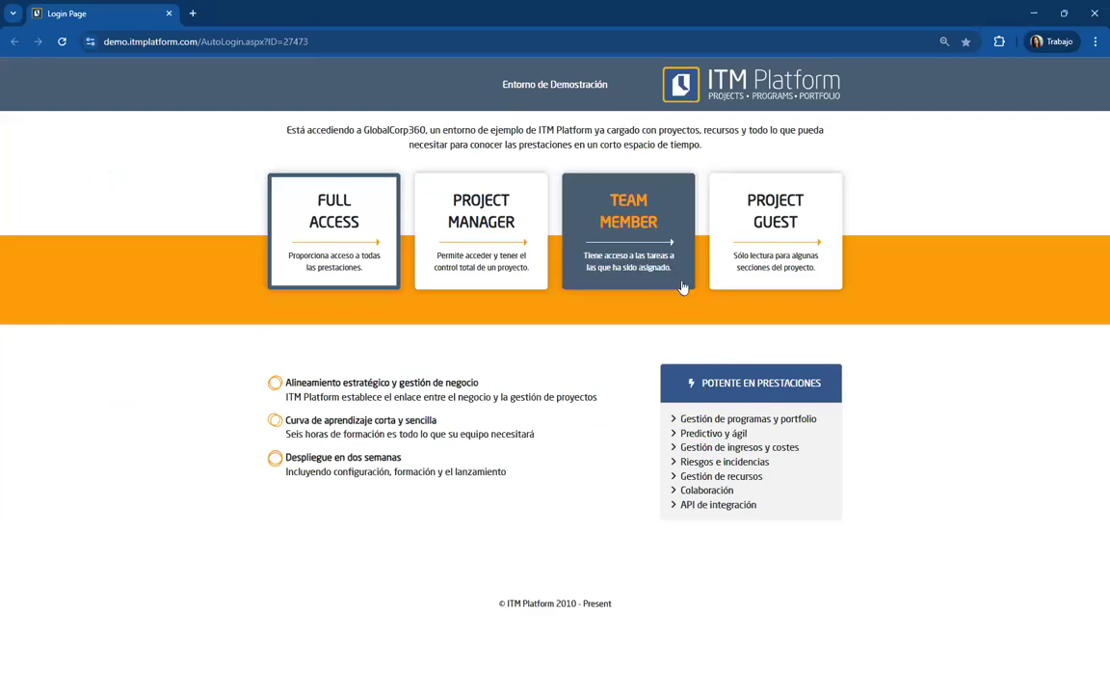
Step: Enter the GlobalCorp360 demo environment with the Full Access profile and close the communication panel
left_click(354, 212)
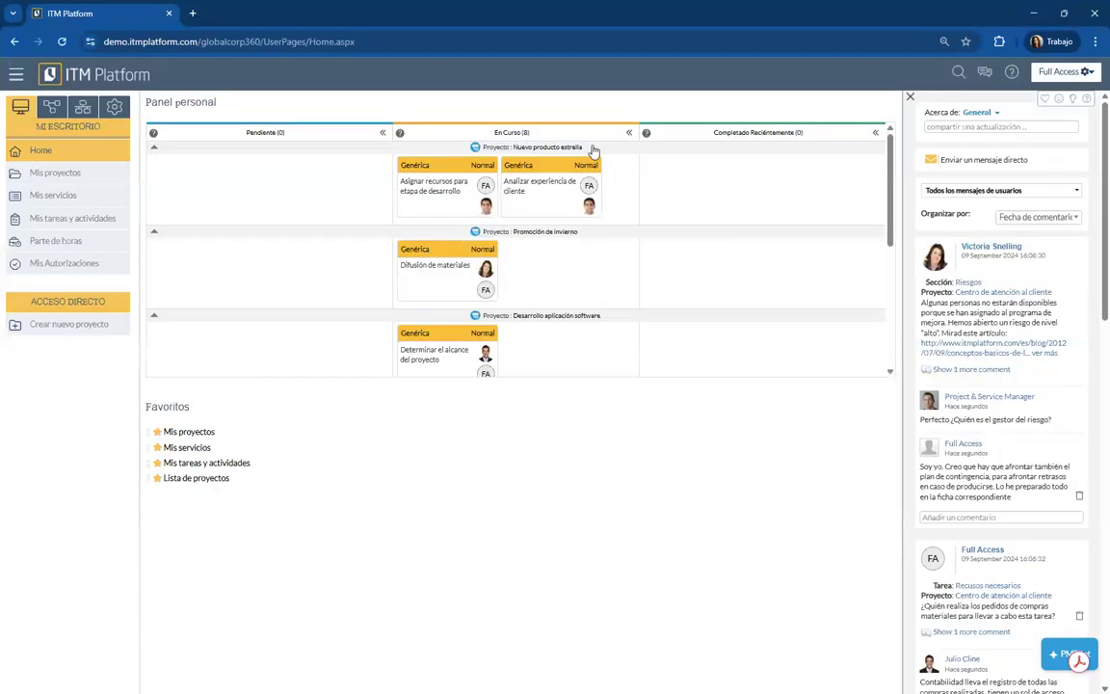
left_click(909, 98)
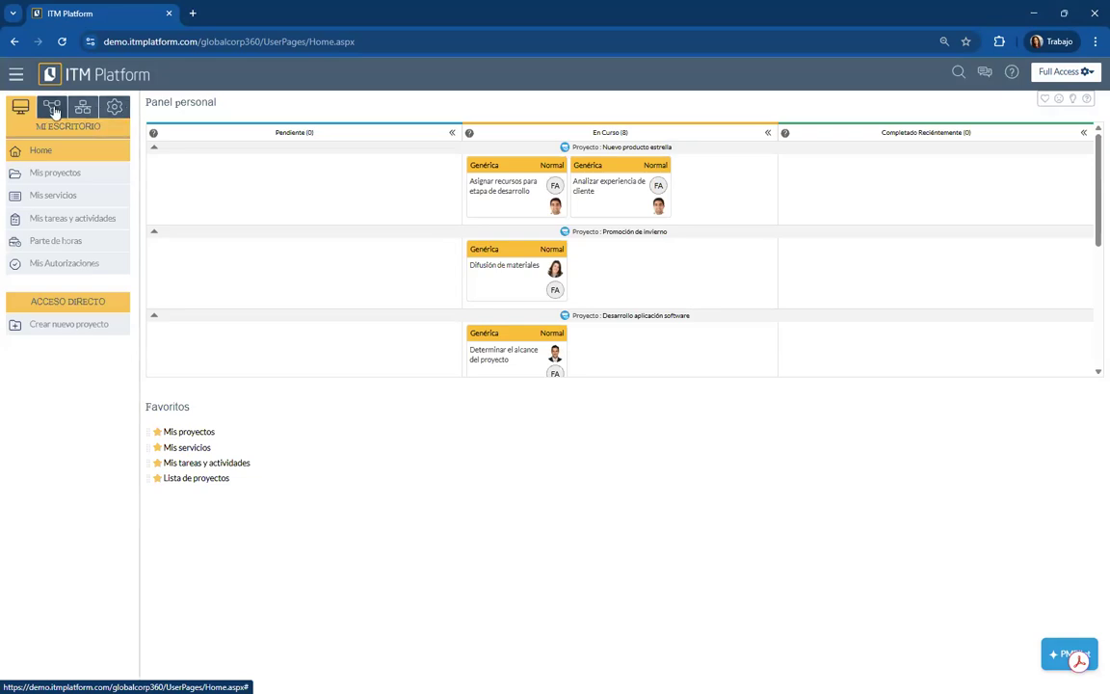
Step: Look over the Organización and Configuración sections, and open the organization's general data (Datos generales)
left_click(116, 110)
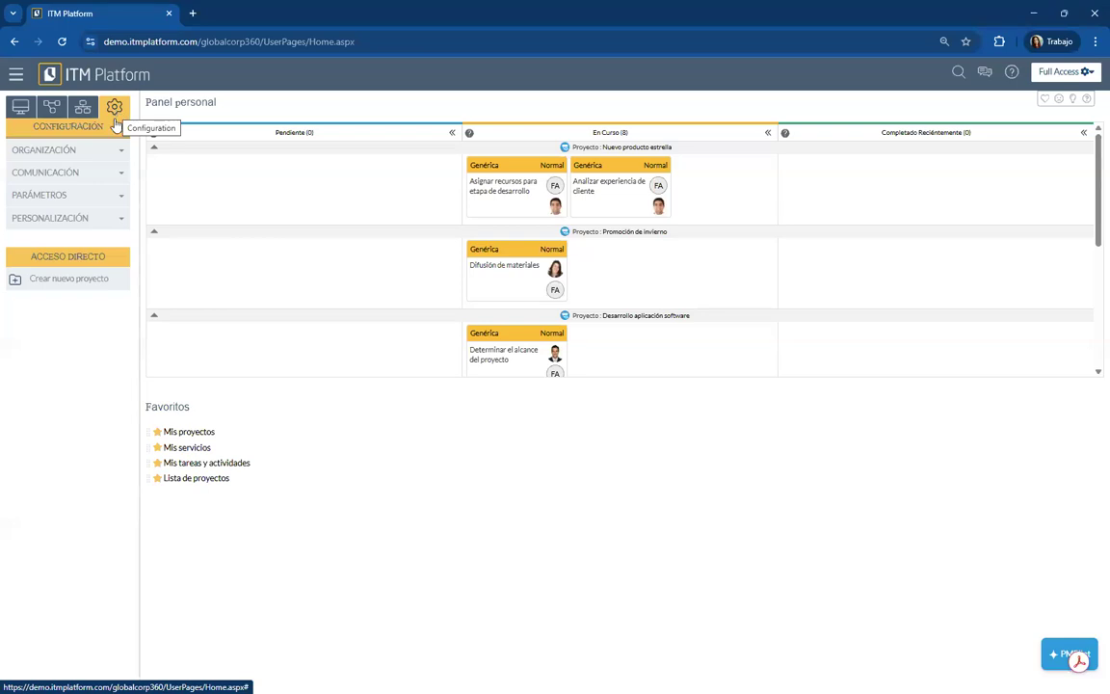
left_click(85, 114)
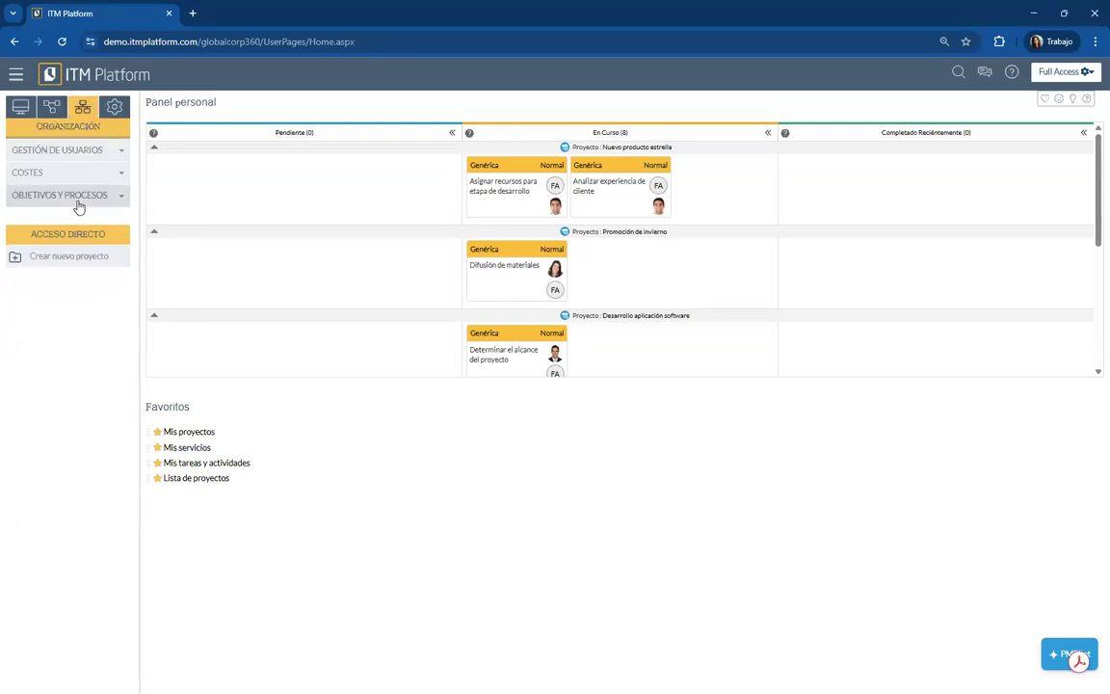
left_click(116, 109)
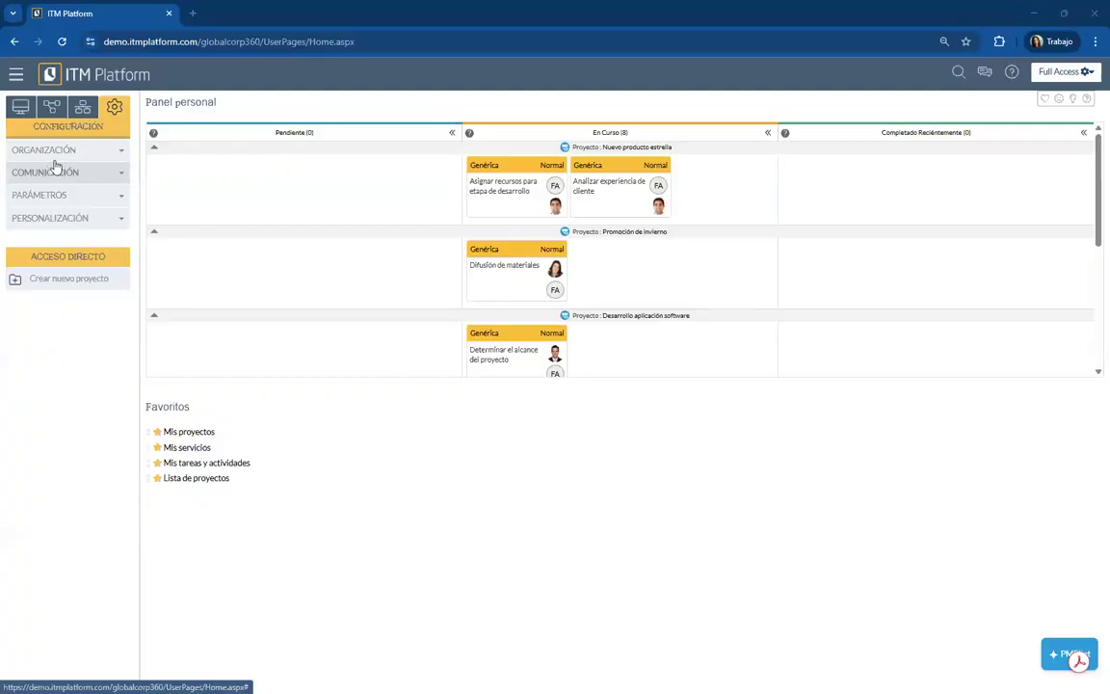
left_click(60, 158)
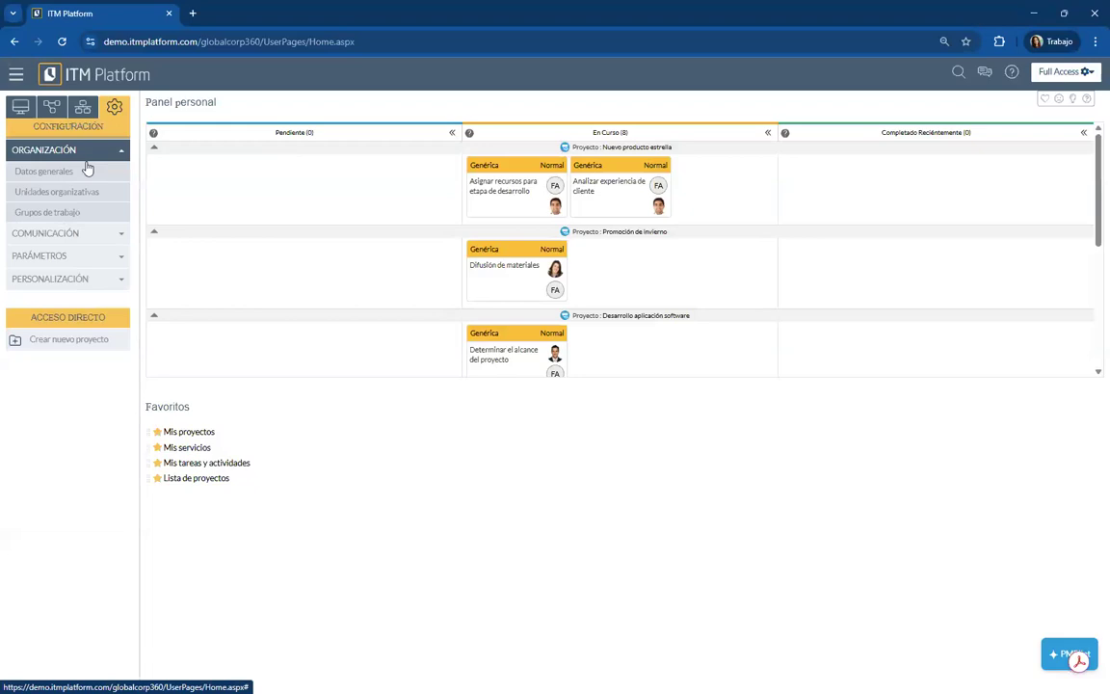
left_click(79, 179)
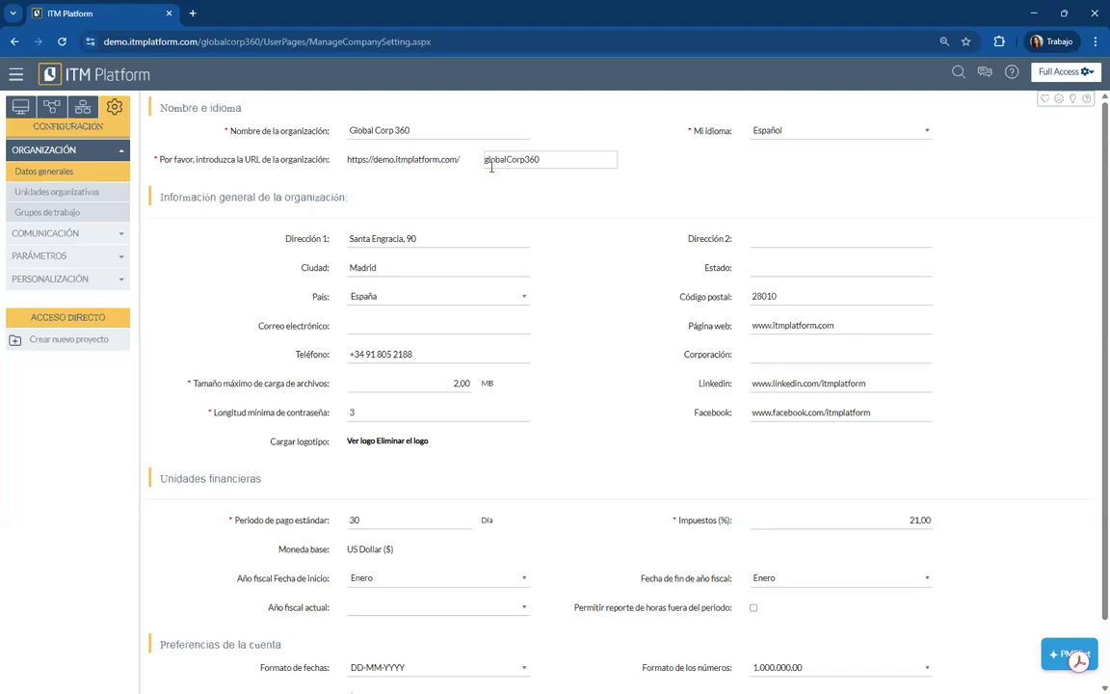
Step: Compare the organization's URL name with the browser address, and review the financial units and account preferences
left_click_drag(483, 162, 563, 168)
left_click(204, 42)
left_click_drag(204, 43, 260, 55)
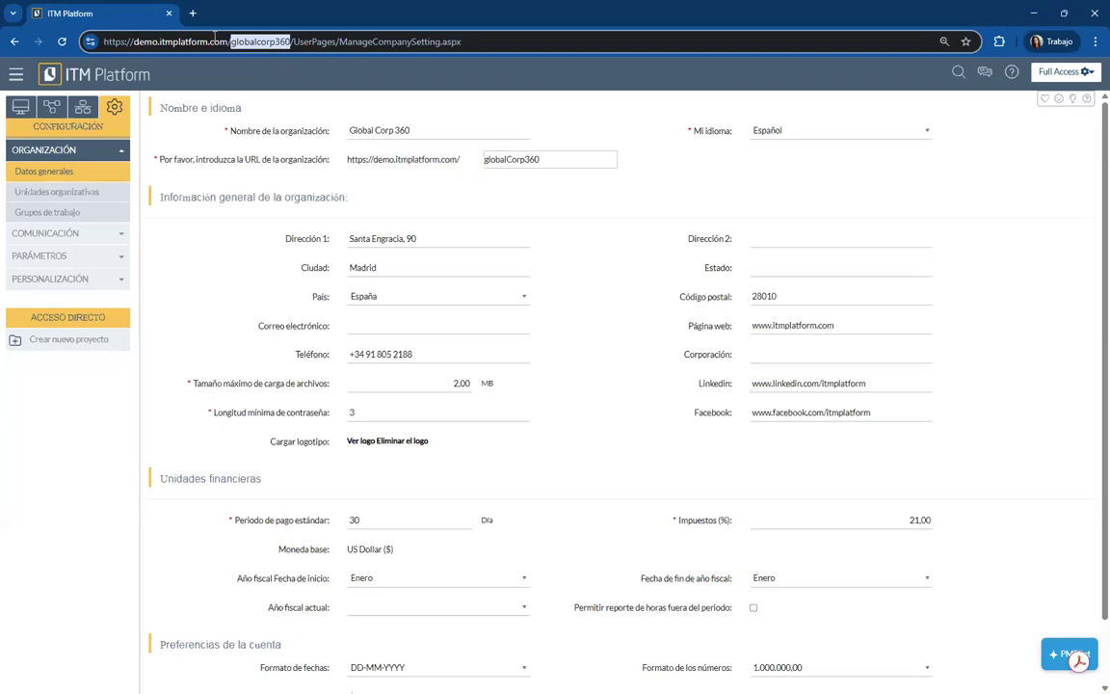
left_click(524, 200)
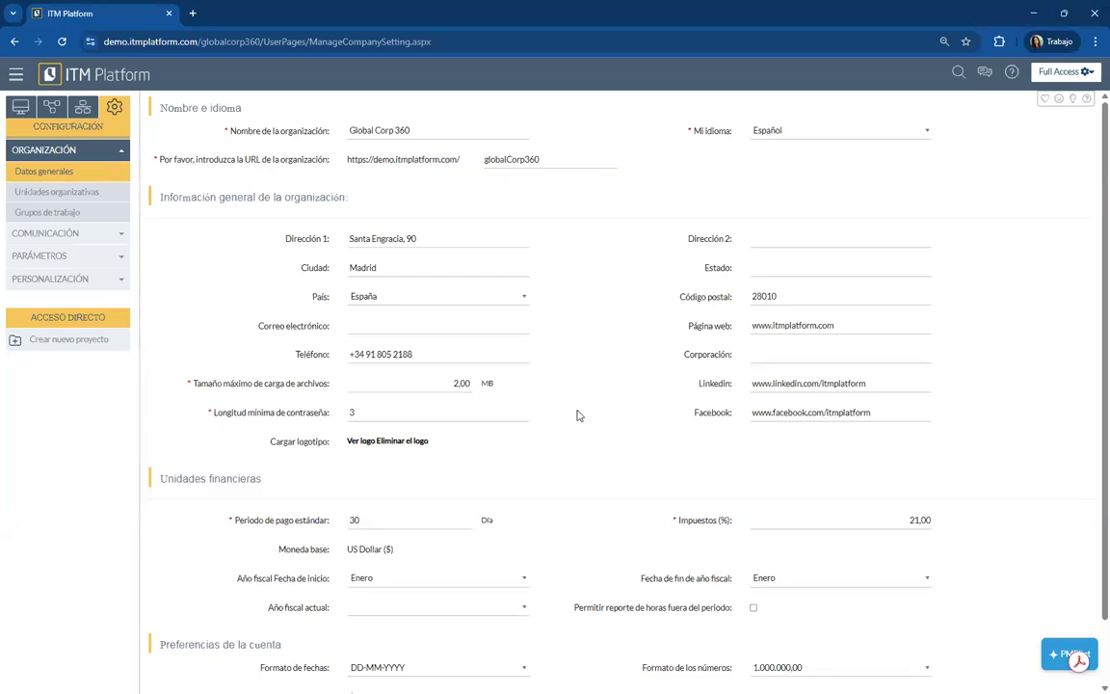
scroll(578, 415, "down", 1)
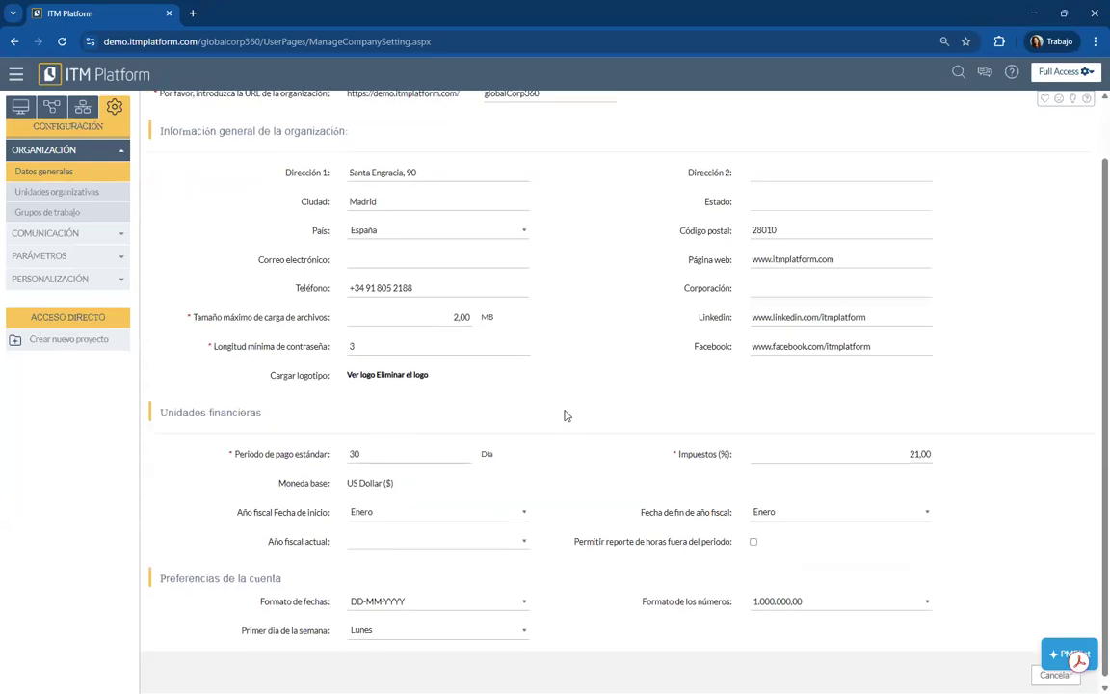
scroll(522, 351, "down", 1)
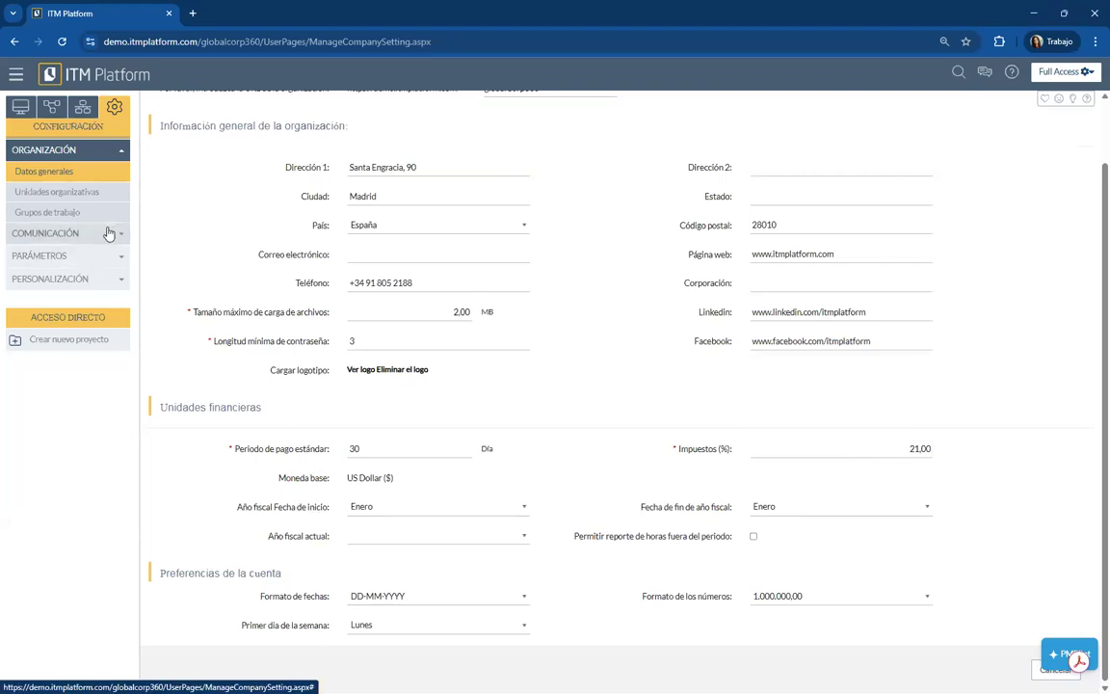
Step: Review the organizational units and the form for adding one, including its parent unit options, and leave it without saving
left_click(61, 193)
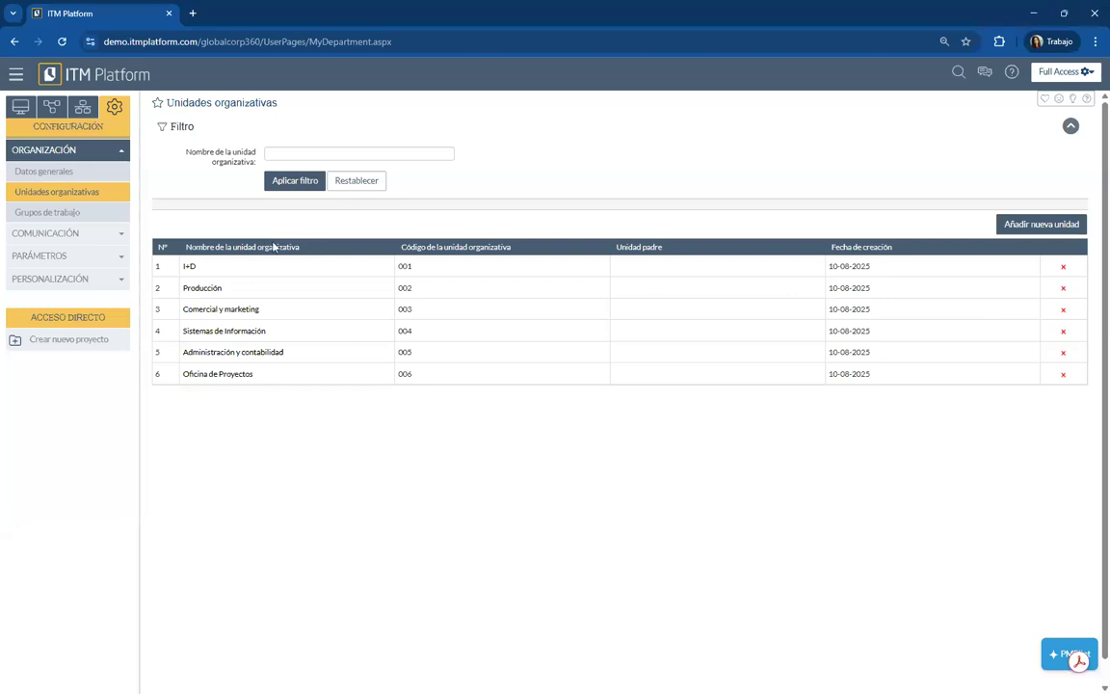
left_click(1041, 223)
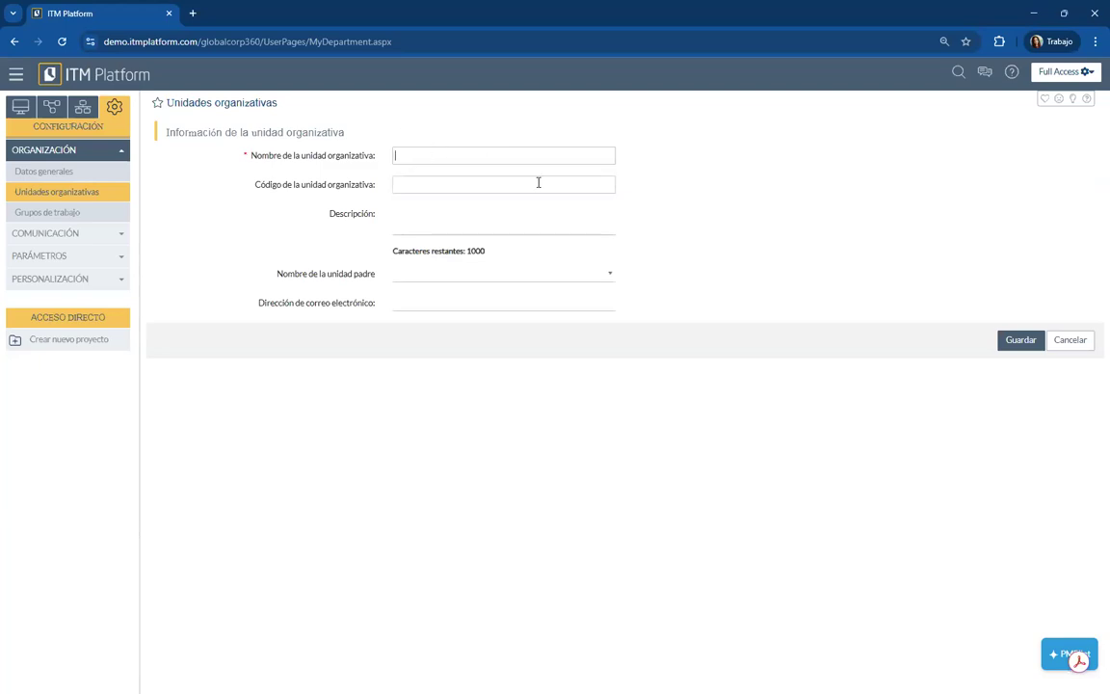
left_click(521, 278)
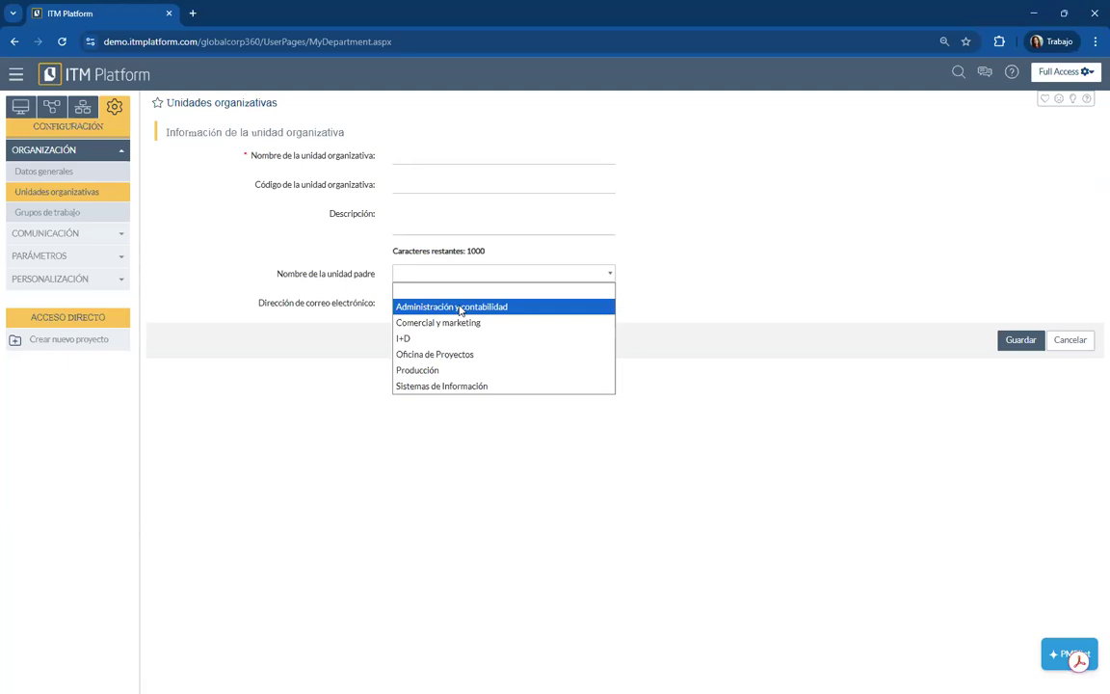
left_click(295, 294)
left_click(421, 156)
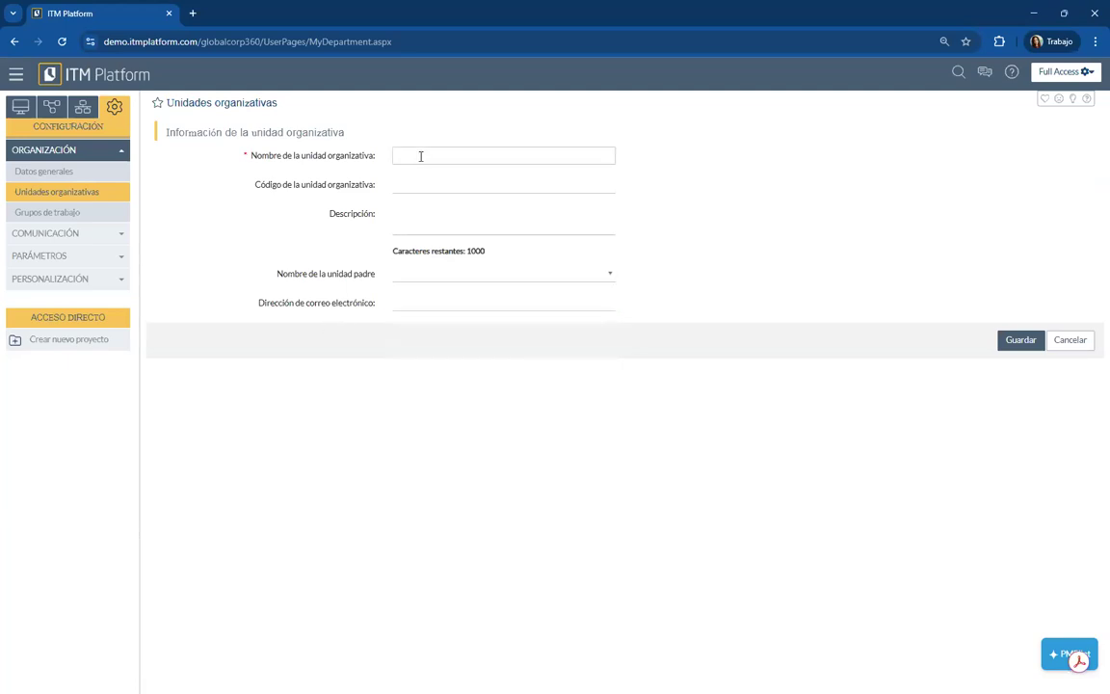
left_click(1072, 342)
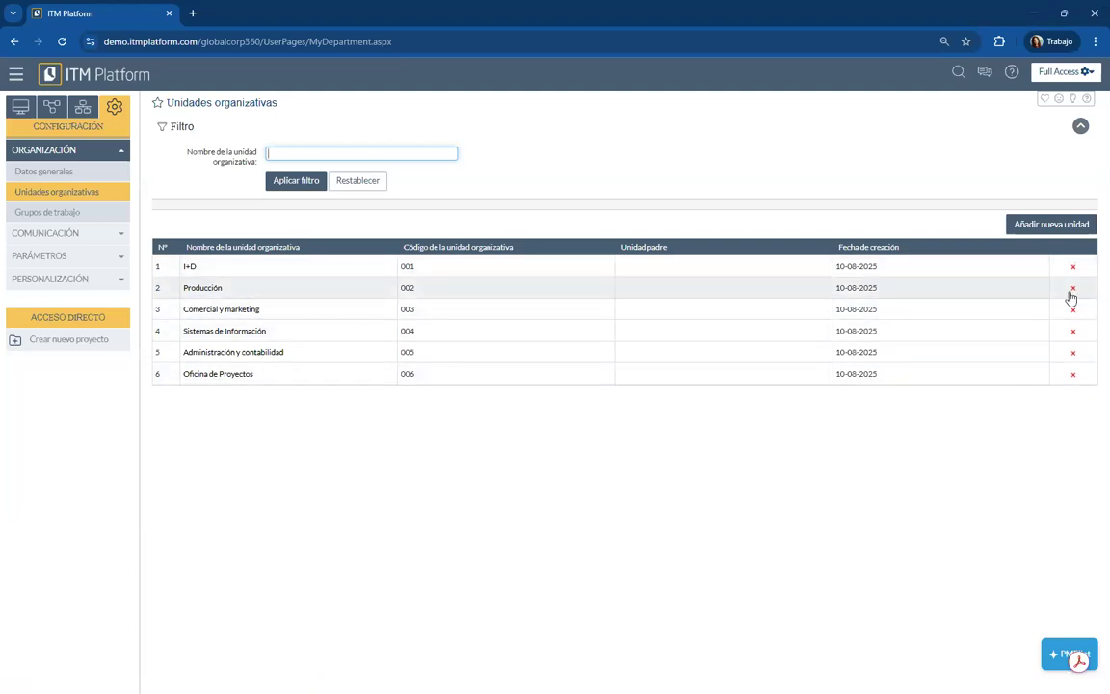
Step: Open the Árbol organizativo in the Gestión section to examine the hierarchy of organizational units
left_click(52, 109)
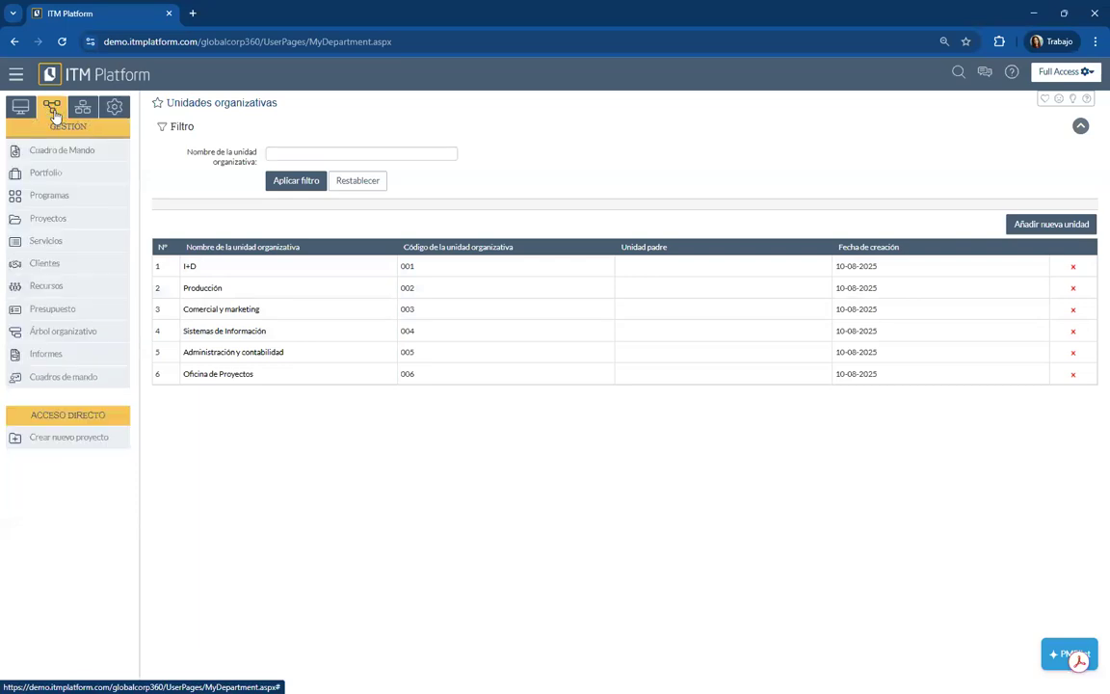
left_click(68, 334)
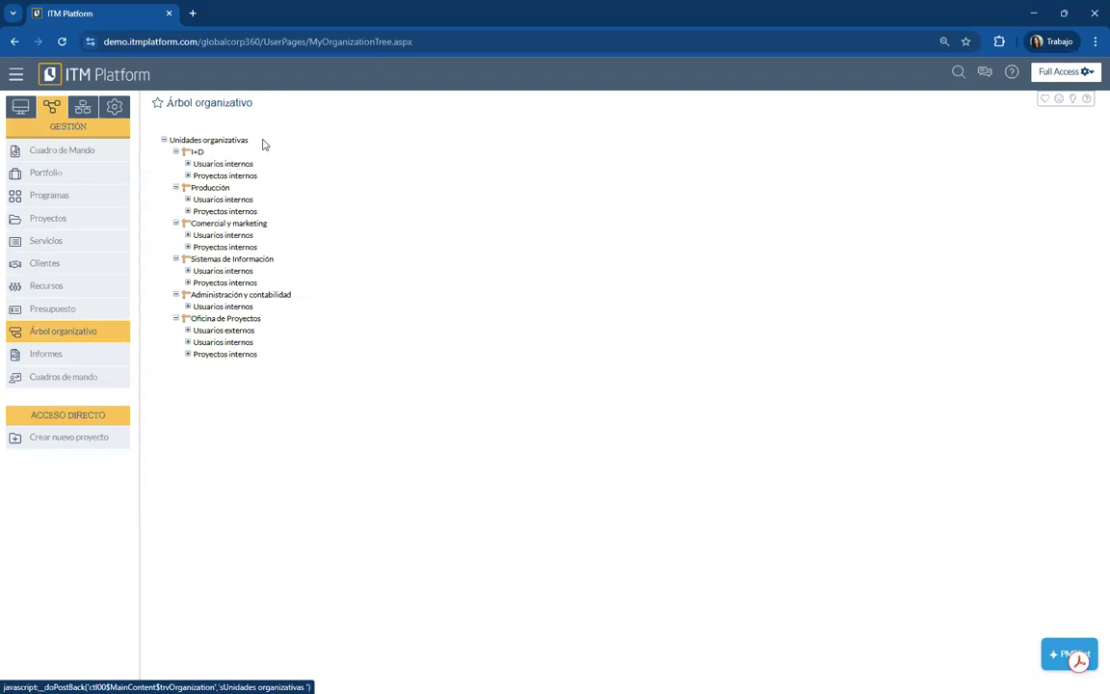
Step: Review the organization's work groups (Grupos de trabajo) and the form for adding a group, and leave it without saving
left_click(114, 107)
left_click(55, 155)
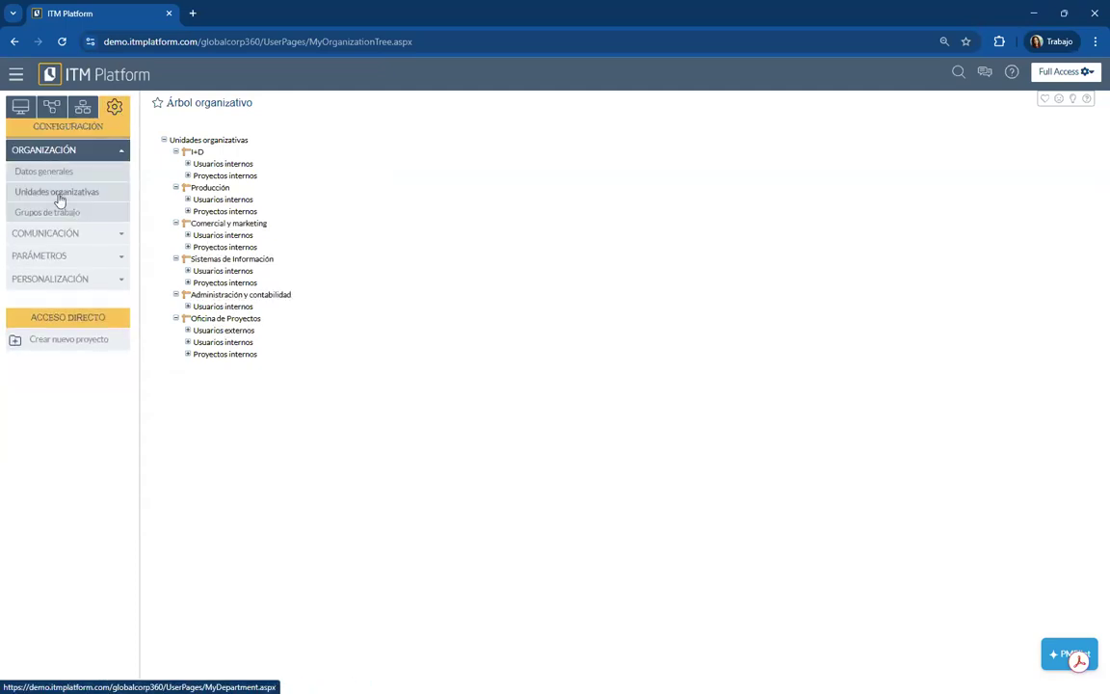
left_click(63, 213)
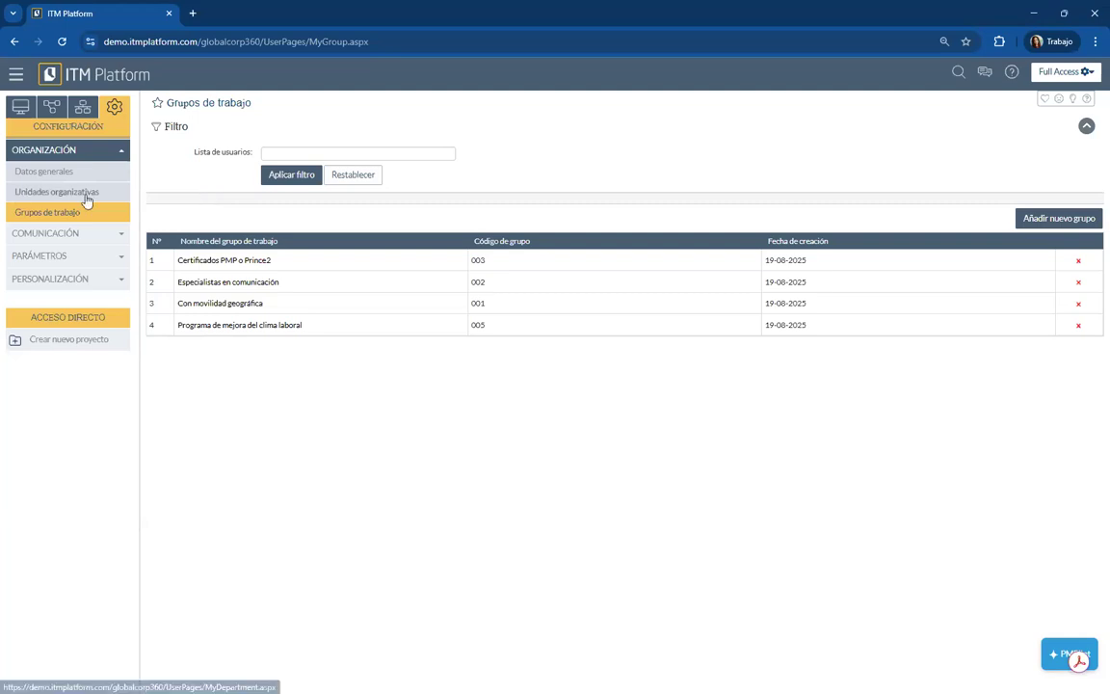
left_click(1057, 219)
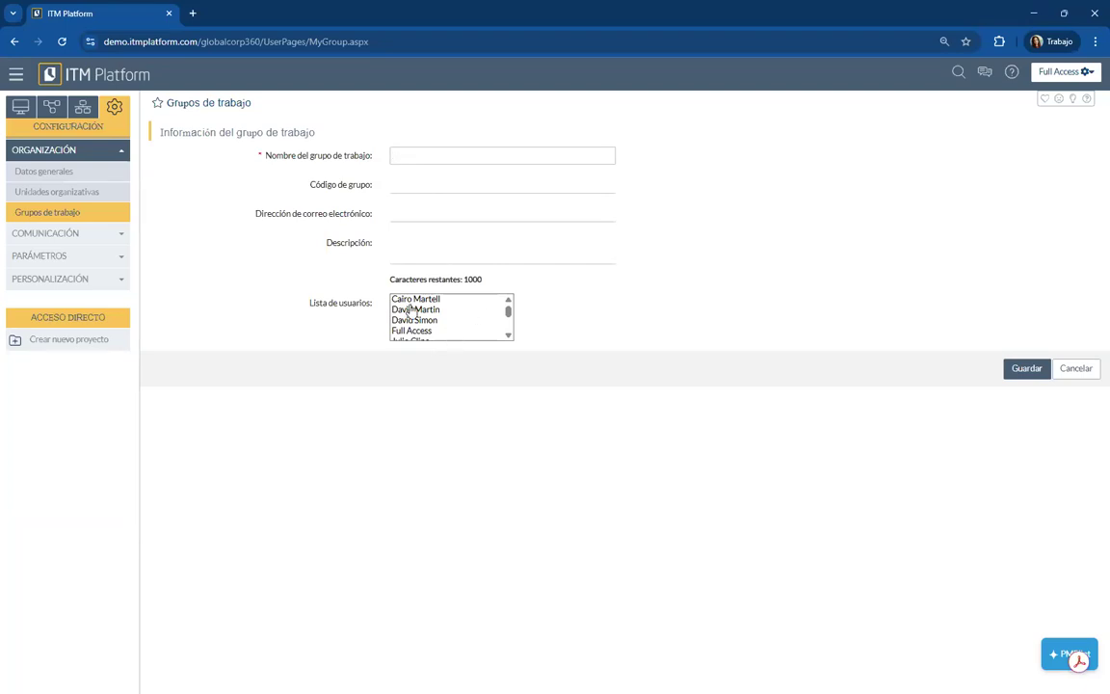
left_click(1076, 369)
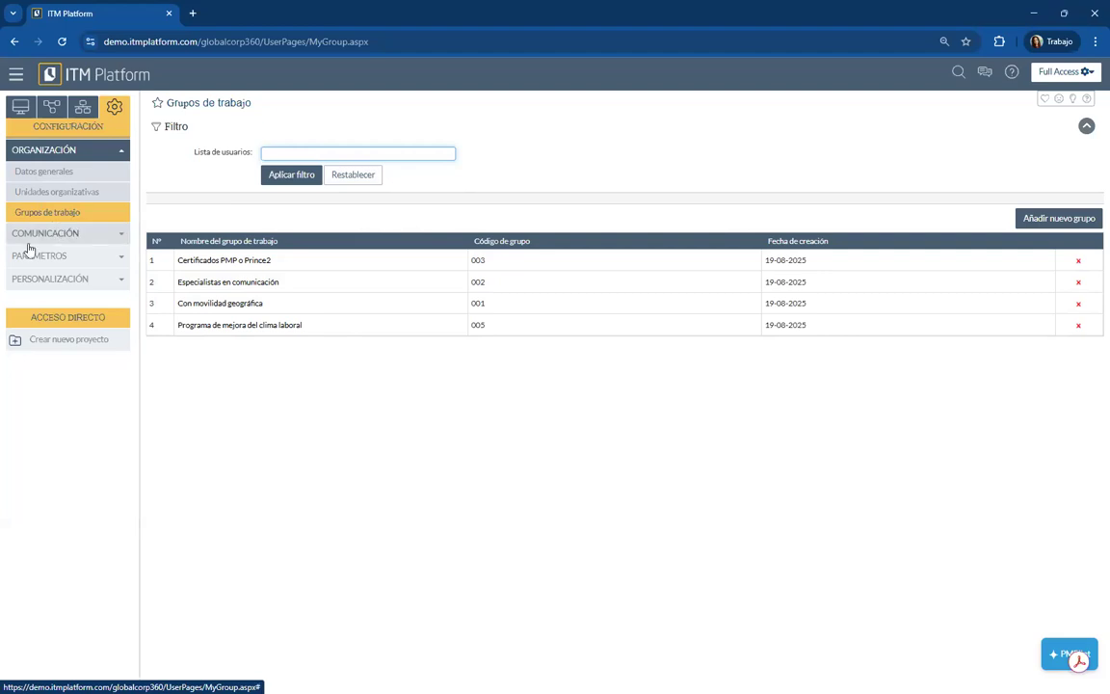
Step: Open the Multiidioma communication settings, dismiss the translation popup and examine the available languages without choosing one
left_click(122, 153)
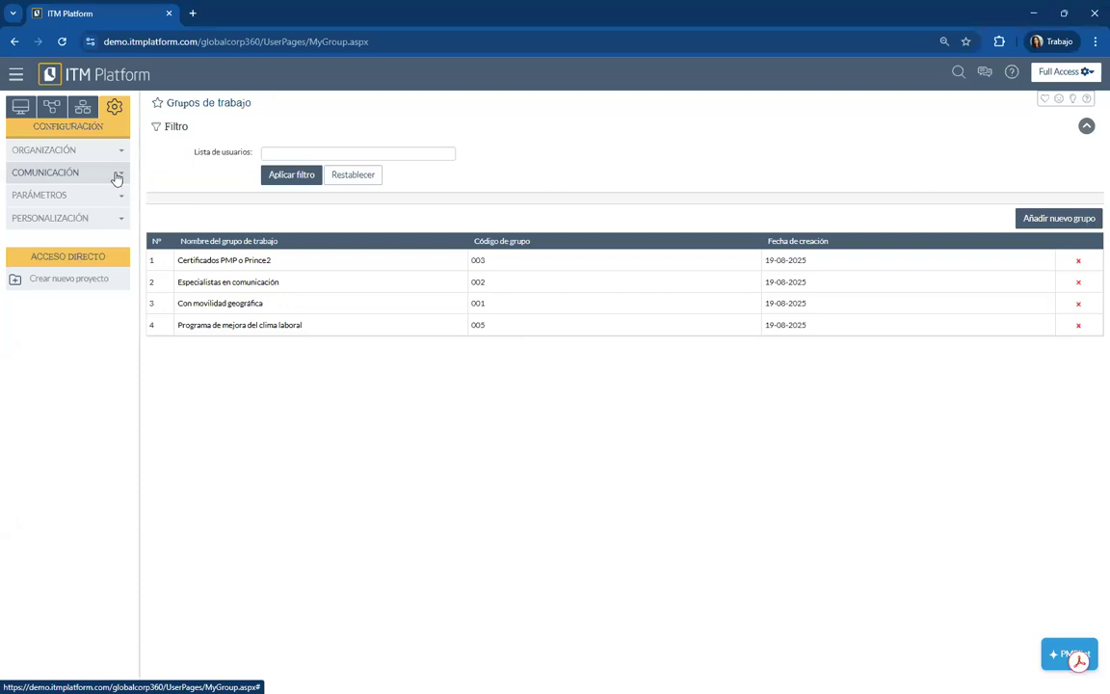
left_click(117, 175)
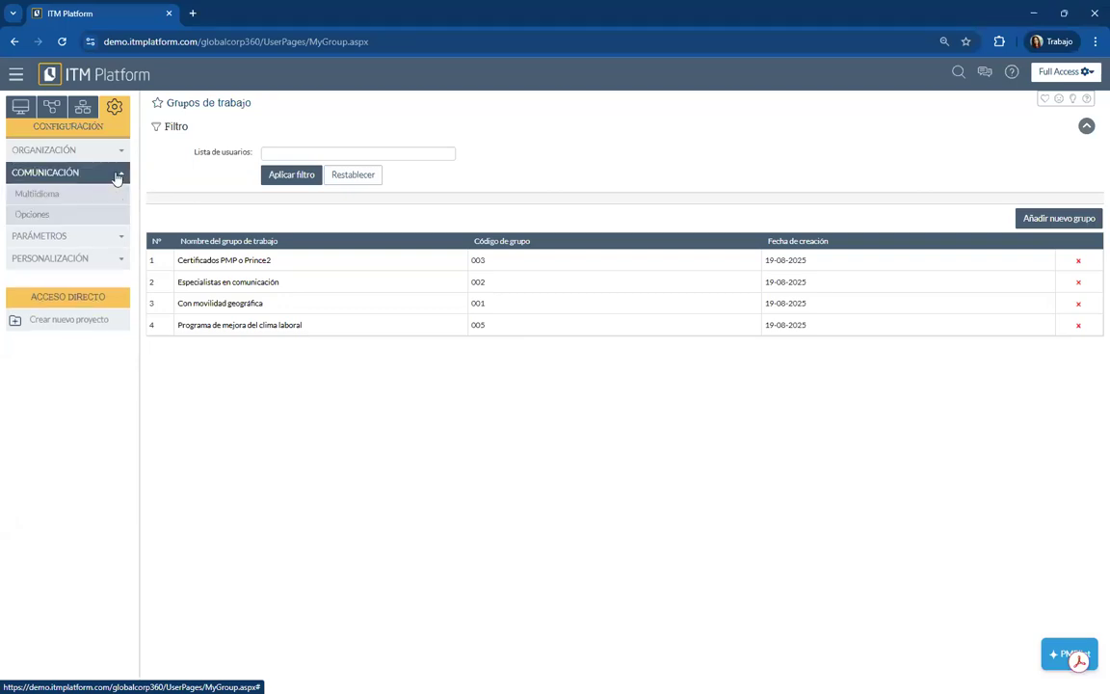
left_click(33, 199)
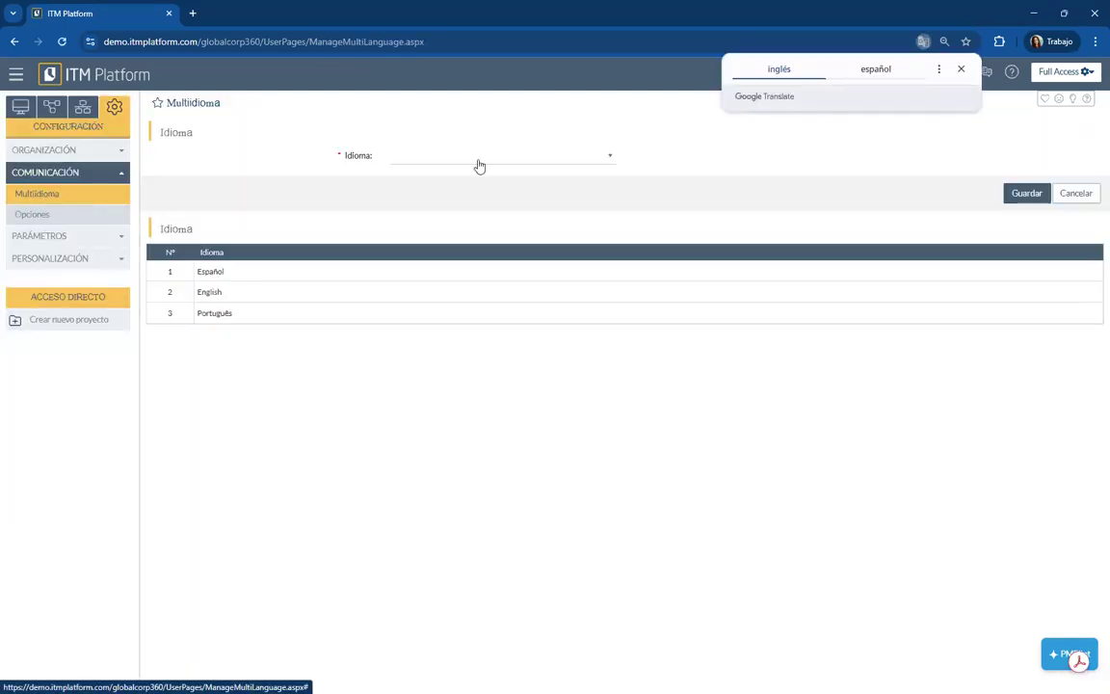
left_click(962, 70)
left_click(463, 159)
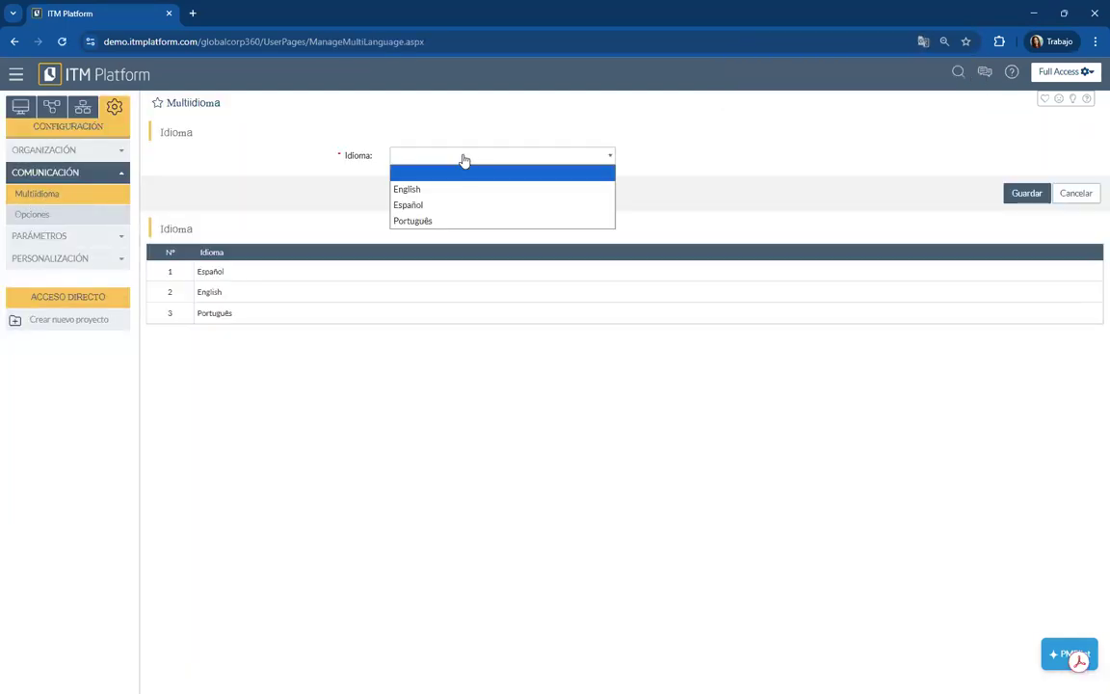
left_click(703, 156)
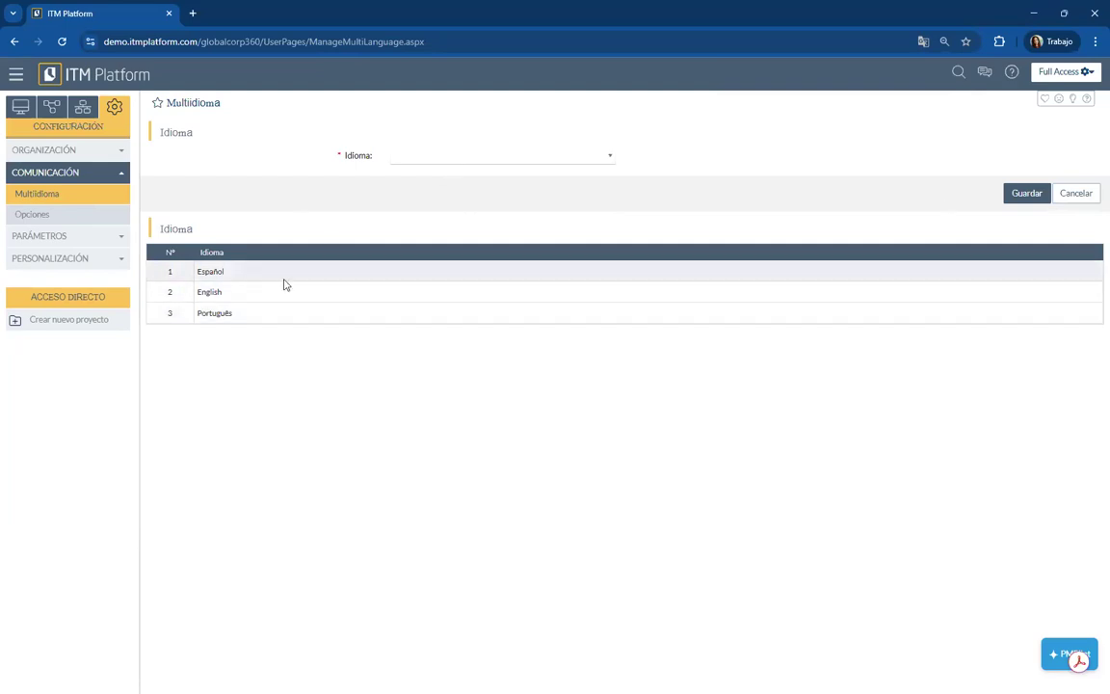
Step: Review the communication options for new-user preferences and the email notification settings for tasks and projects
left_click(45, 215)
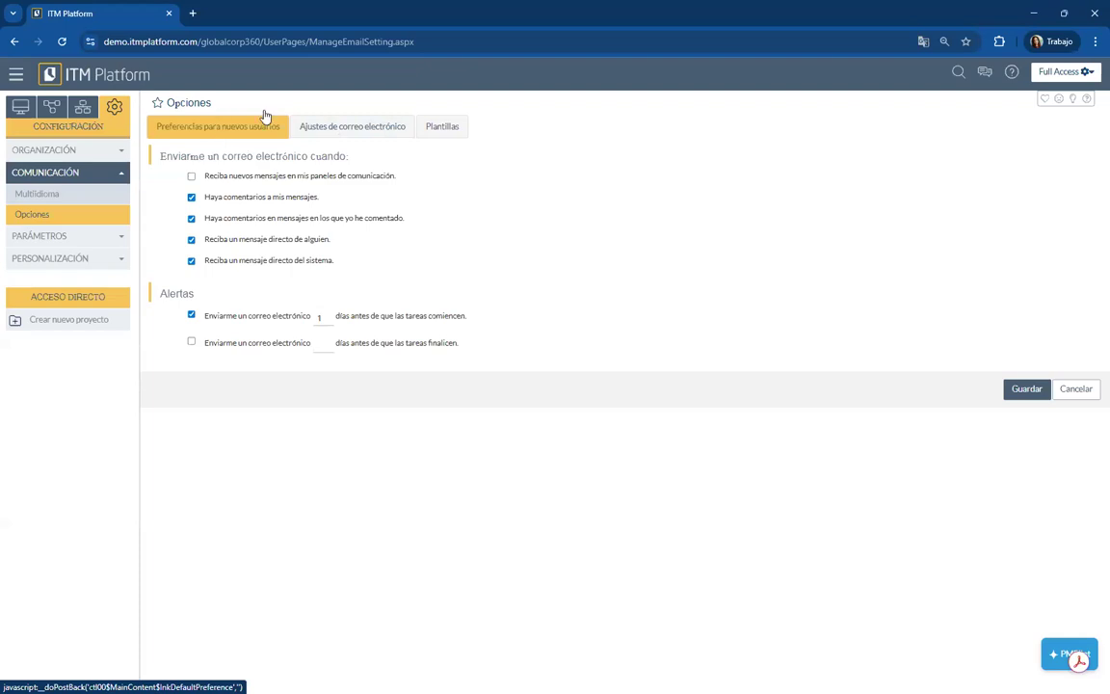
left_click(338, 132)
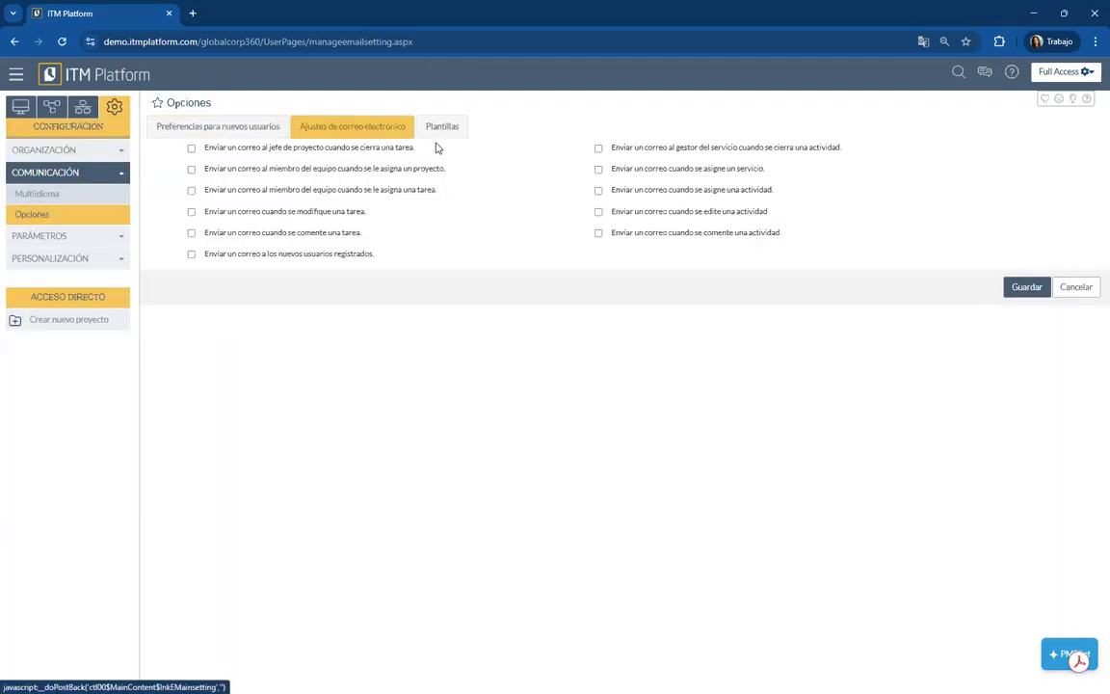
left_click(192, 149)
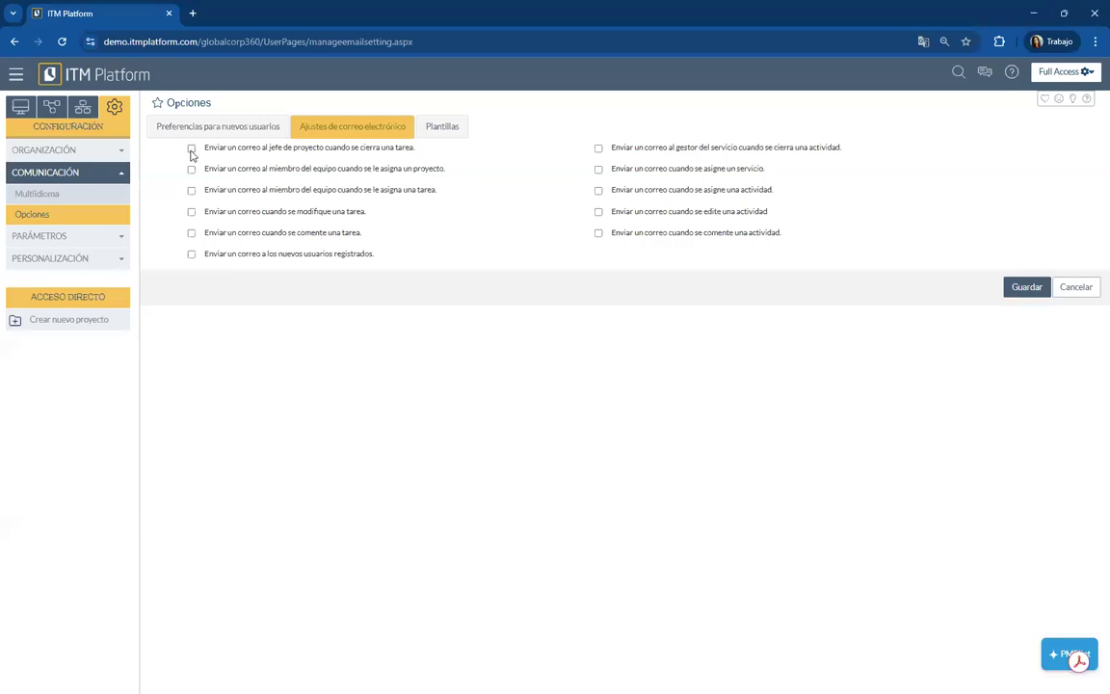
left_click(192, 189)
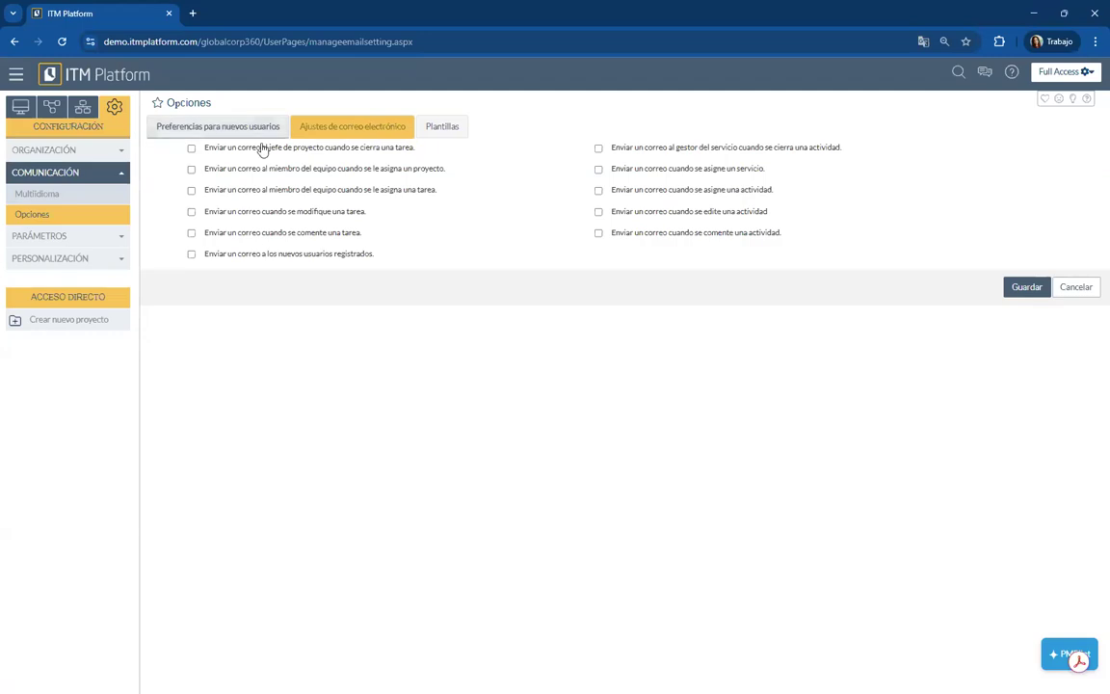
Step: Browse the first and last pages of the direct message templates, and open the Spanish USER_CREATED template
left_click(449, 135)
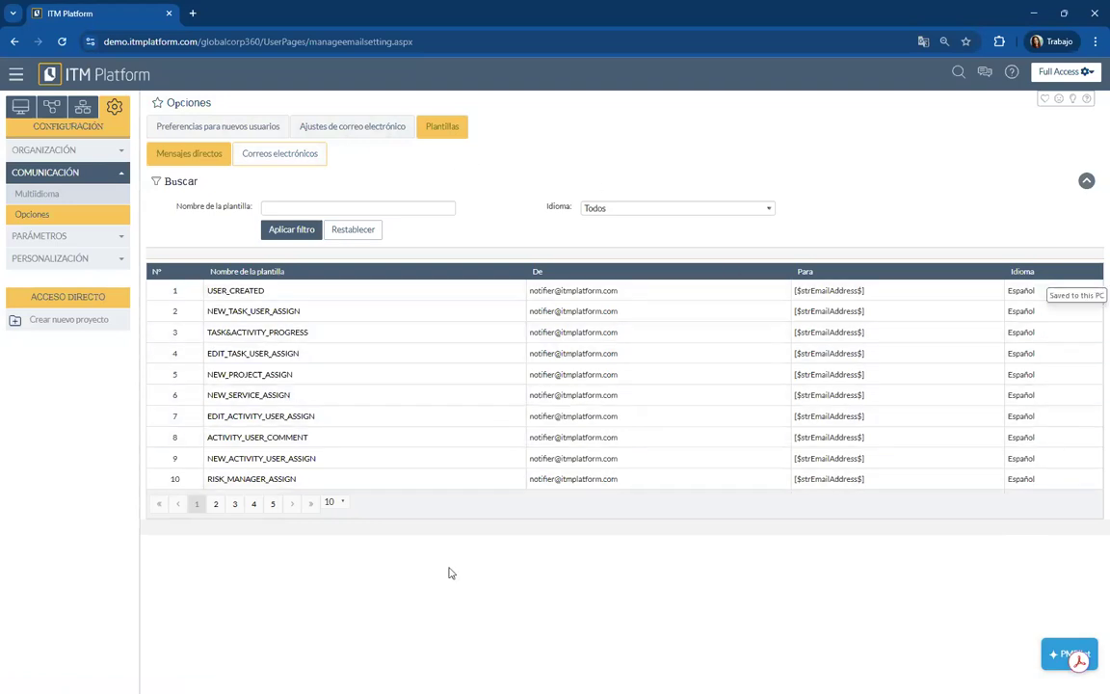
left_click(260, 511)
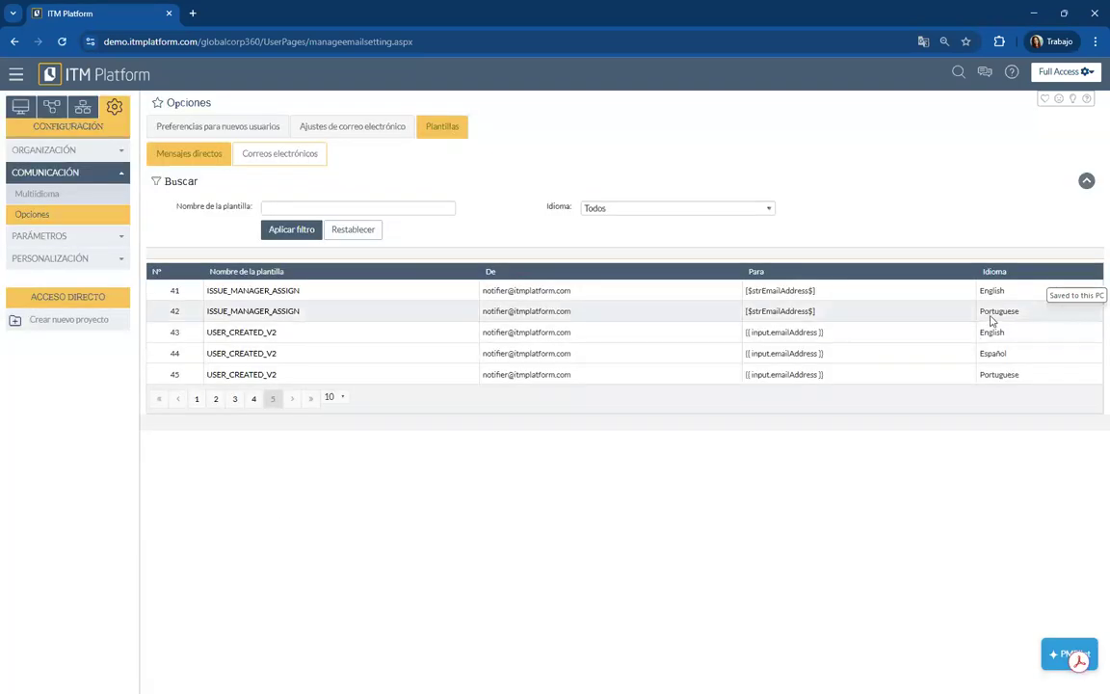
left_click(196, 398)
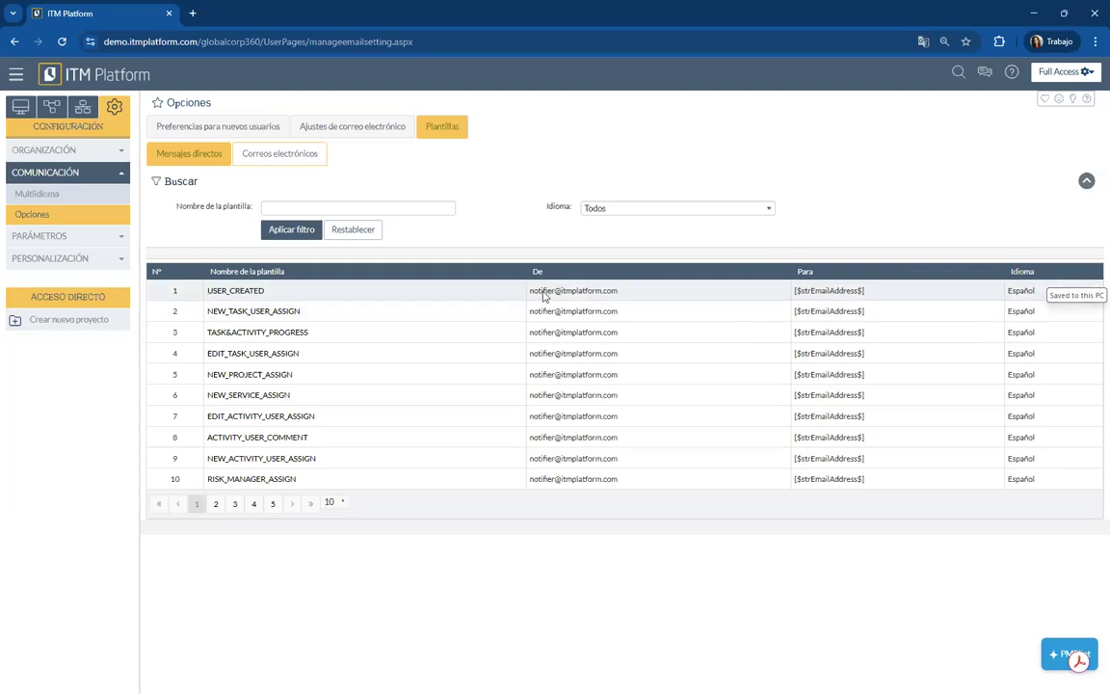
left_click(231, 291)
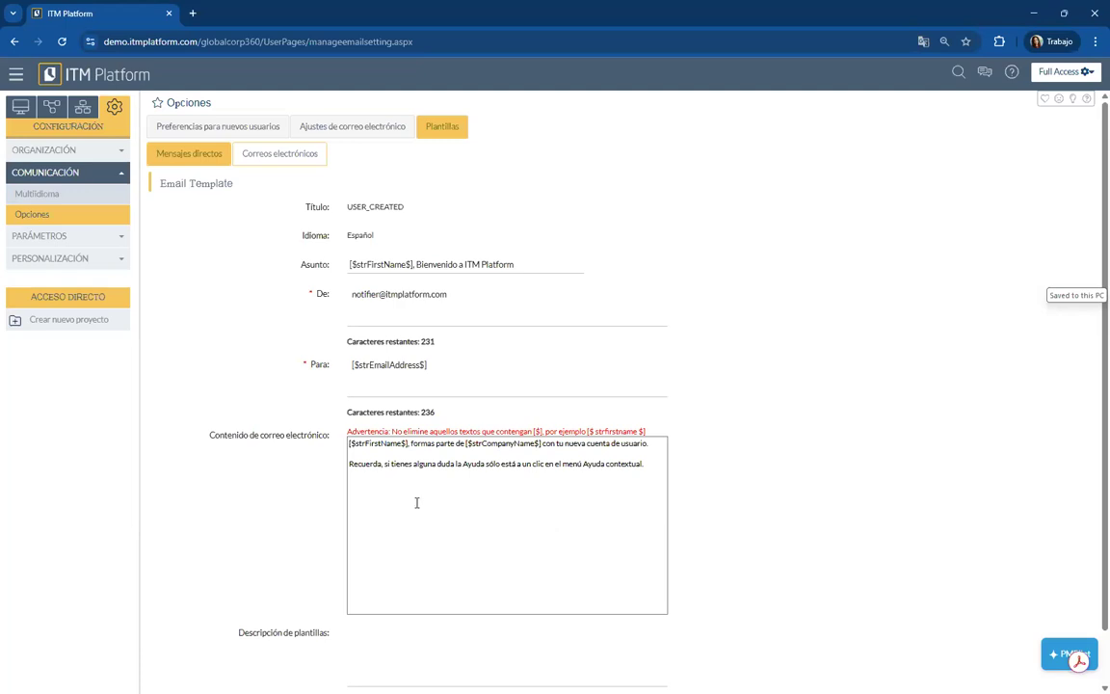
Step: Examine the subject, message content and template description of the Spanish USER_CREATED template
left_click(351, 264)
scroll(364, 396, "down", 1)
scroll(364, 397, "down", 1)
scroll(291, 404, "up", 1)
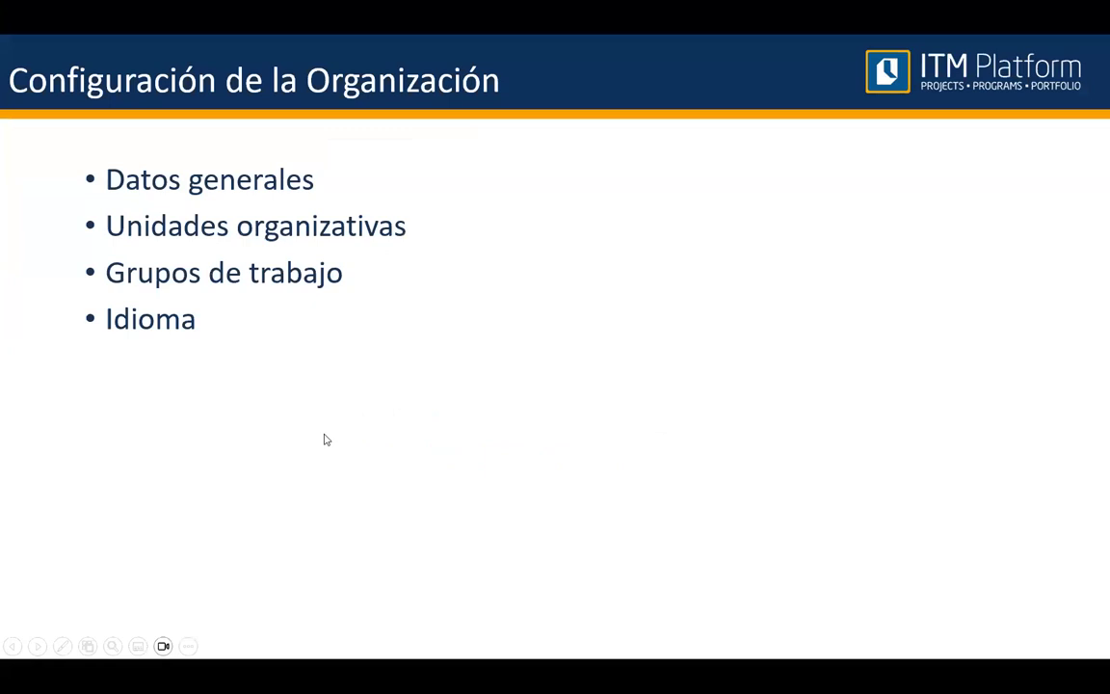
left_click(322, 438)
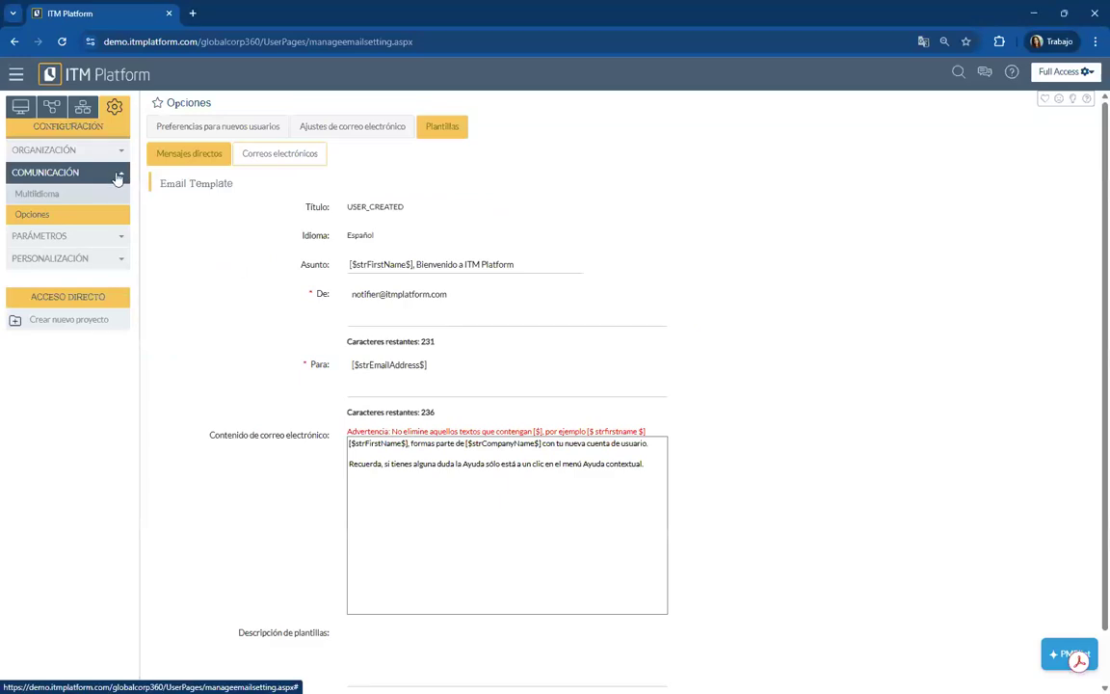
Step: Open the project parameters, review the project priorities and the Alta priority's details, and leave the form without saving
left_click(122, 174)
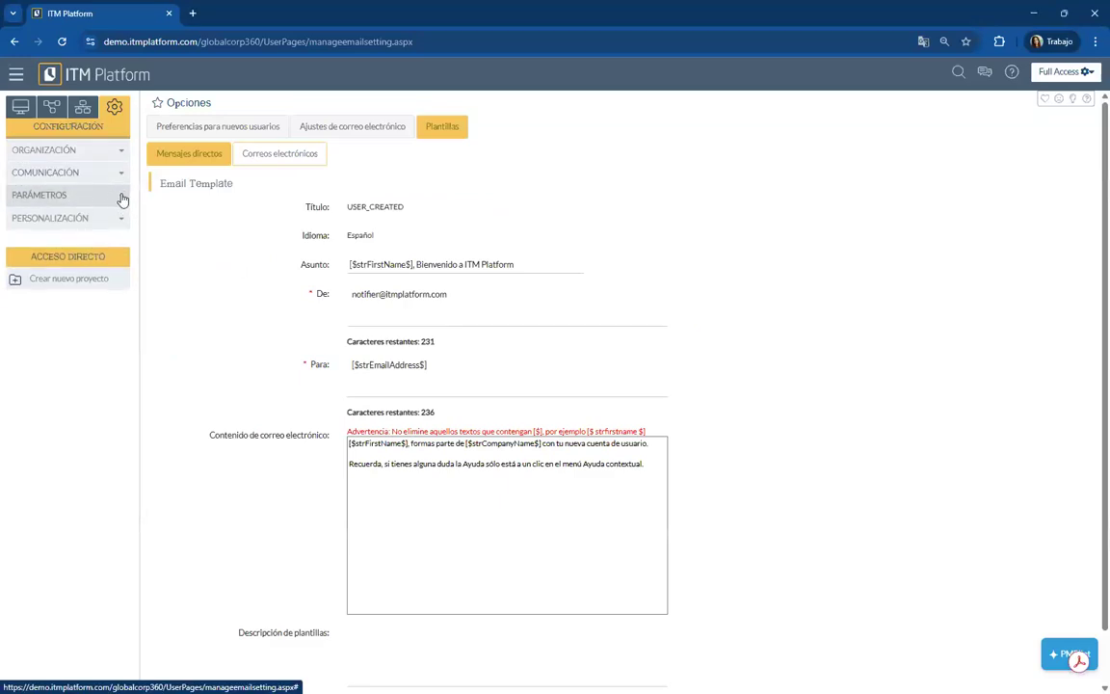
left_click(121, 201)
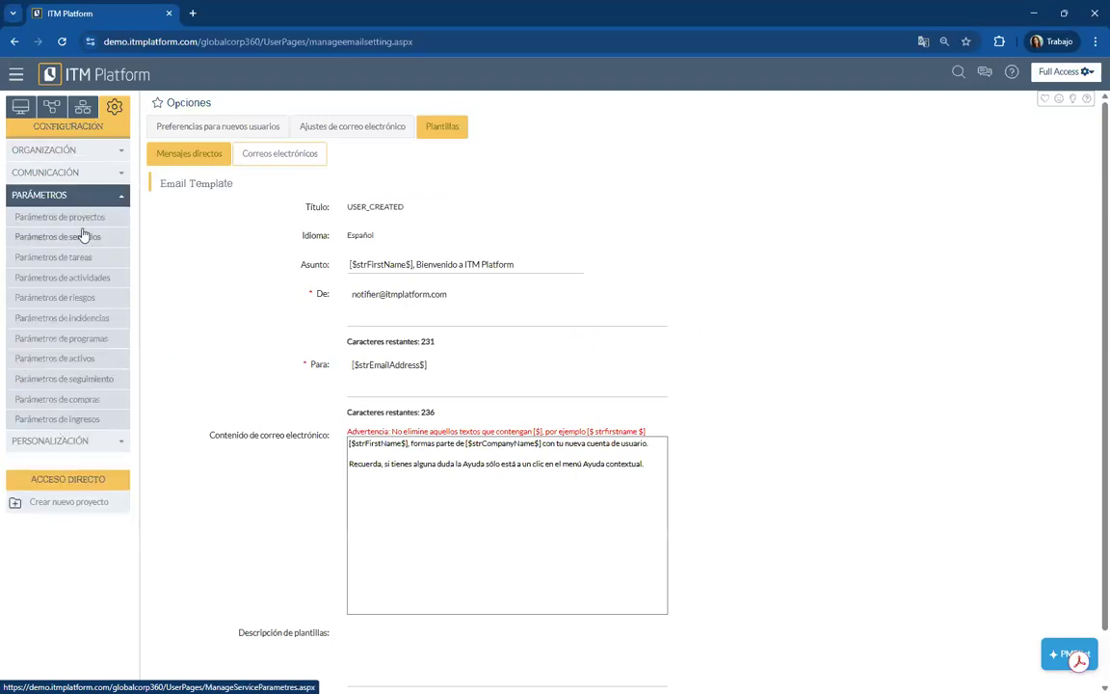
left_click(85, 218)
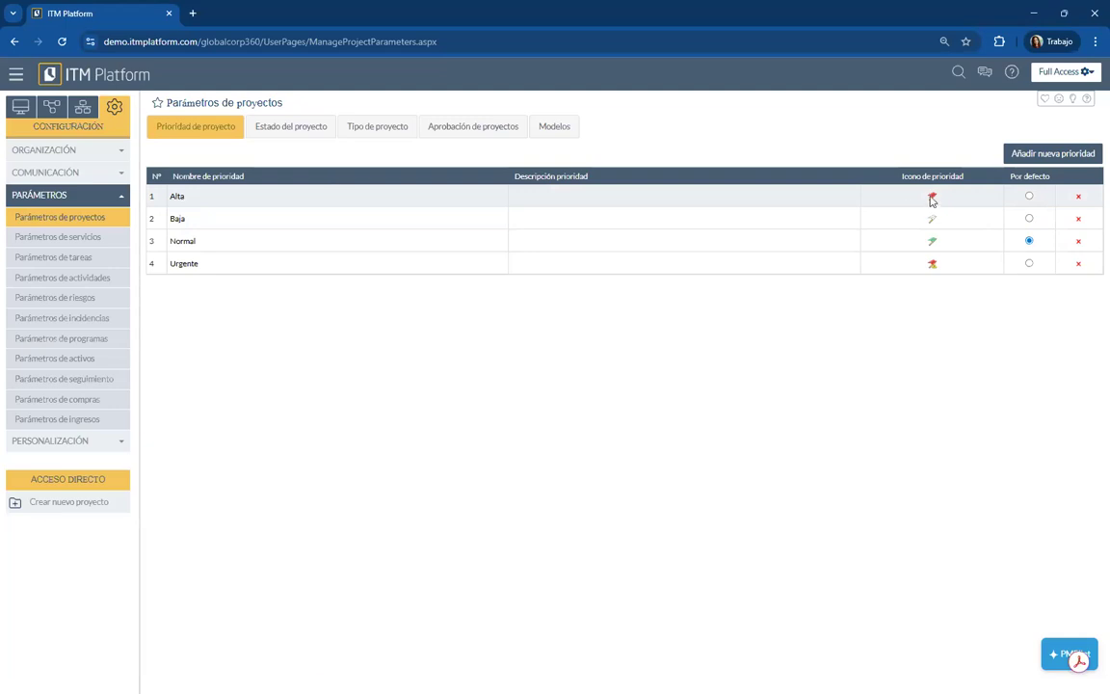
left_click(179, 198)
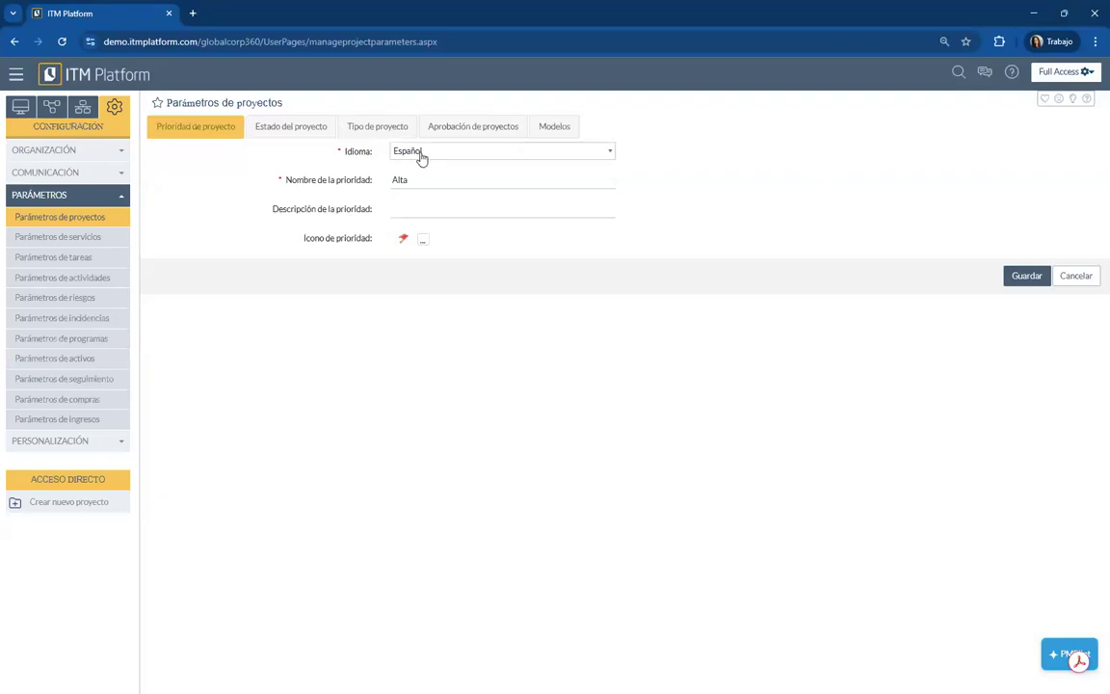
left_click(413, 181)
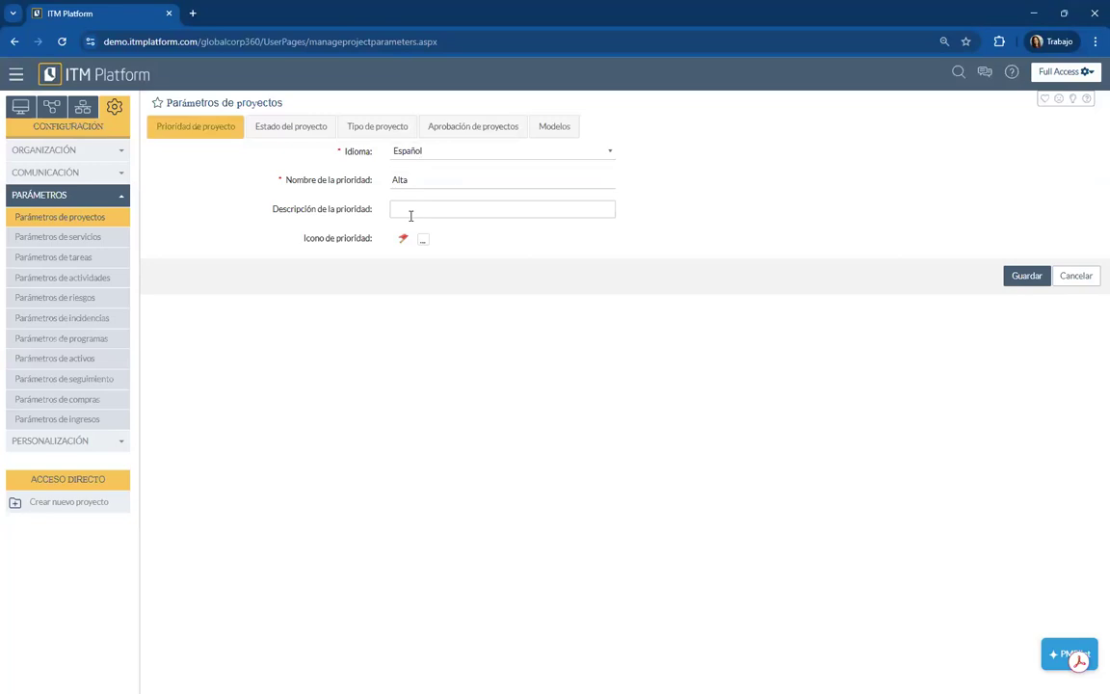
left_click(1077, 278)
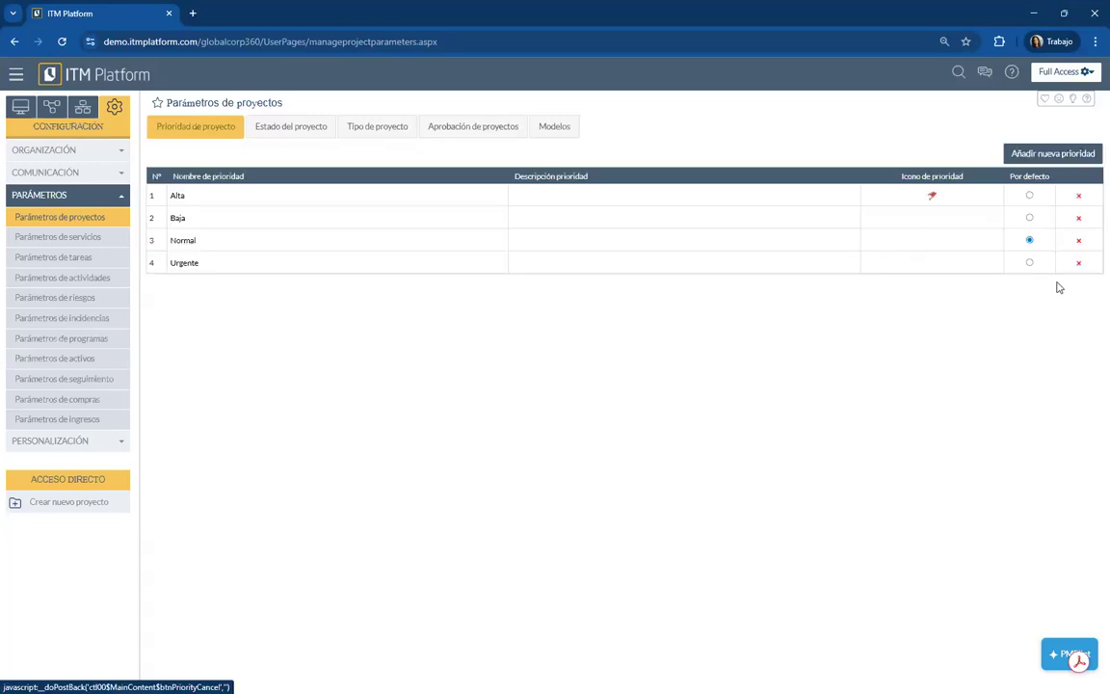
Step: Review the lists of project types (Tipo de proyecto) and project approval statuses (Aprobación de proyectos)
left_click(385, 135)
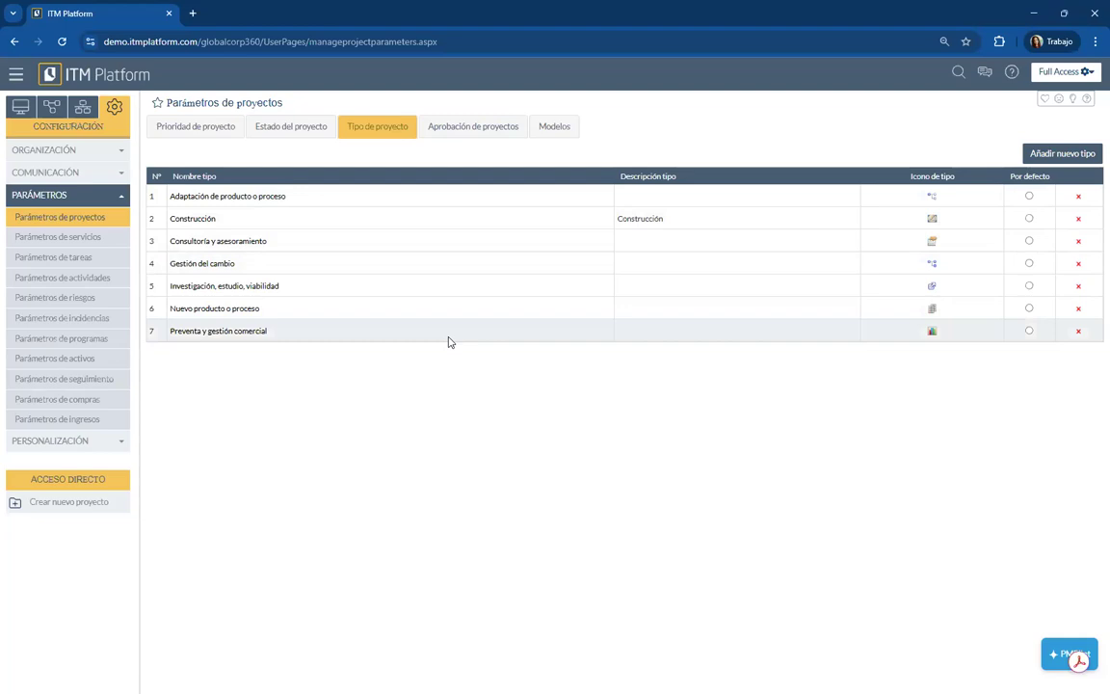
left_click(467, 133)
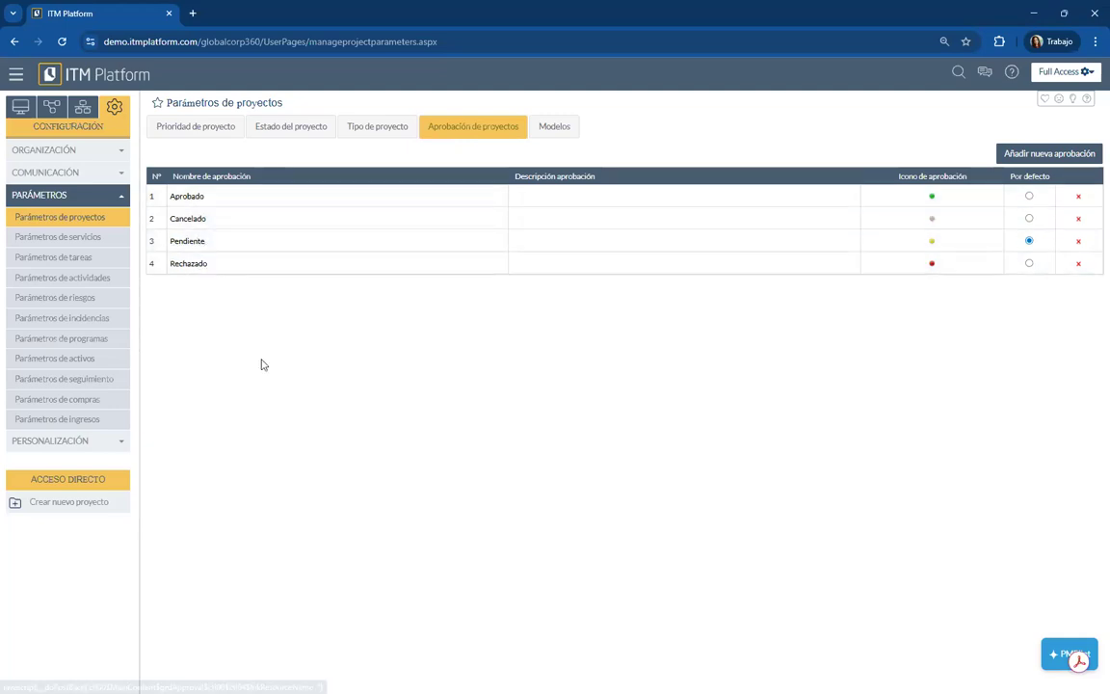
Step: Open the project models settings (Modelos) and examine the progress calculation setting without changing it
left_click(548, 130)
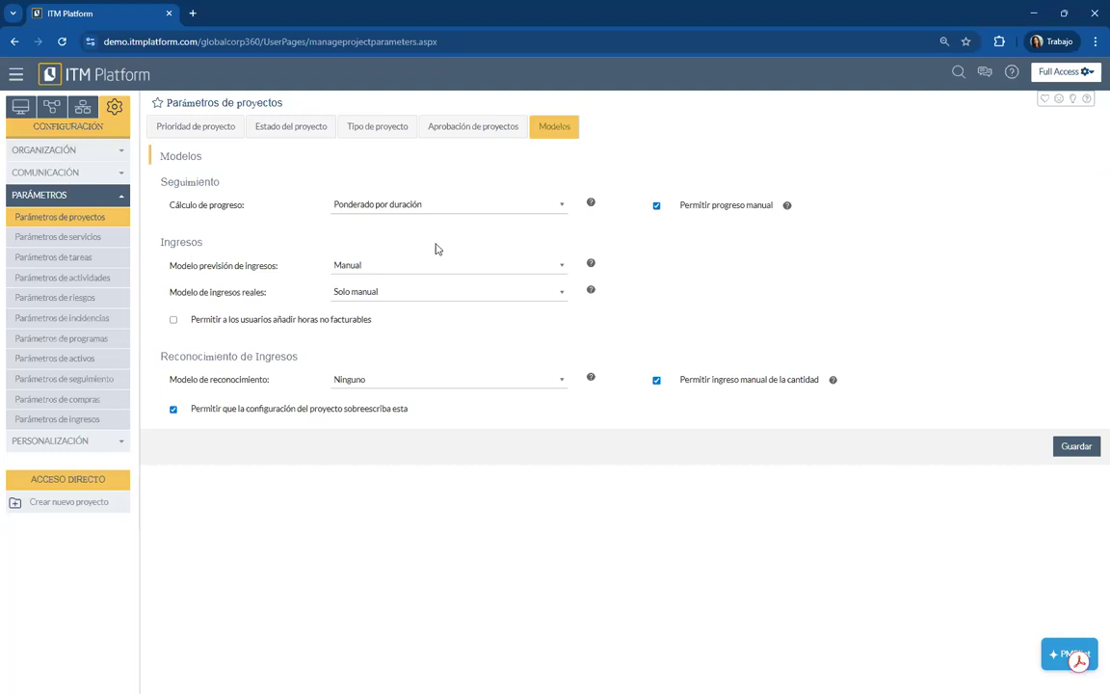
left_click(486, 210)
left_click(506, 199)
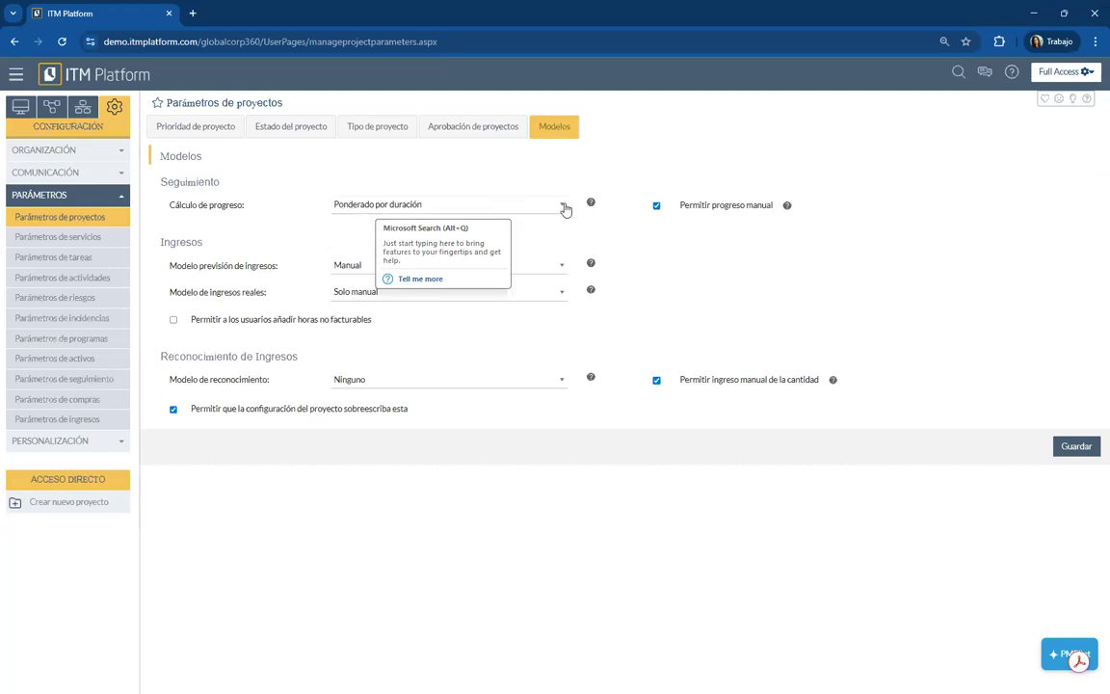
left_click(433, 295)
left_click(433, 298)
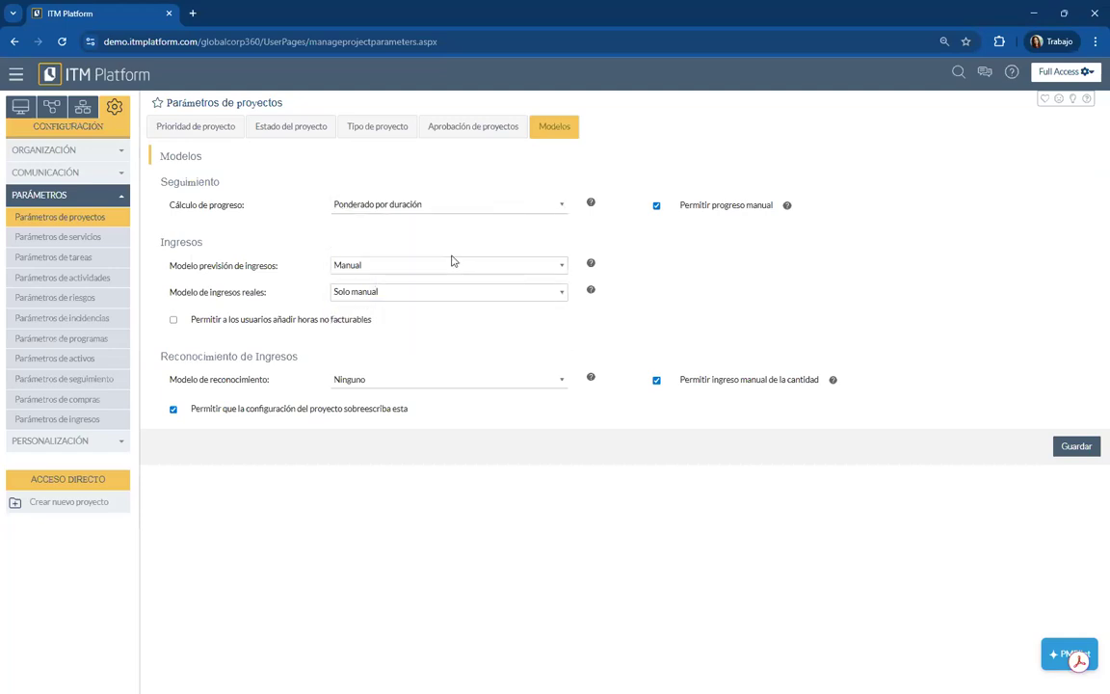
left_click(537, 214)
left_click(559, 207)
Step: Examine the available revenue forecast and actual revenue models without changing either selection
left_click(466, 267)
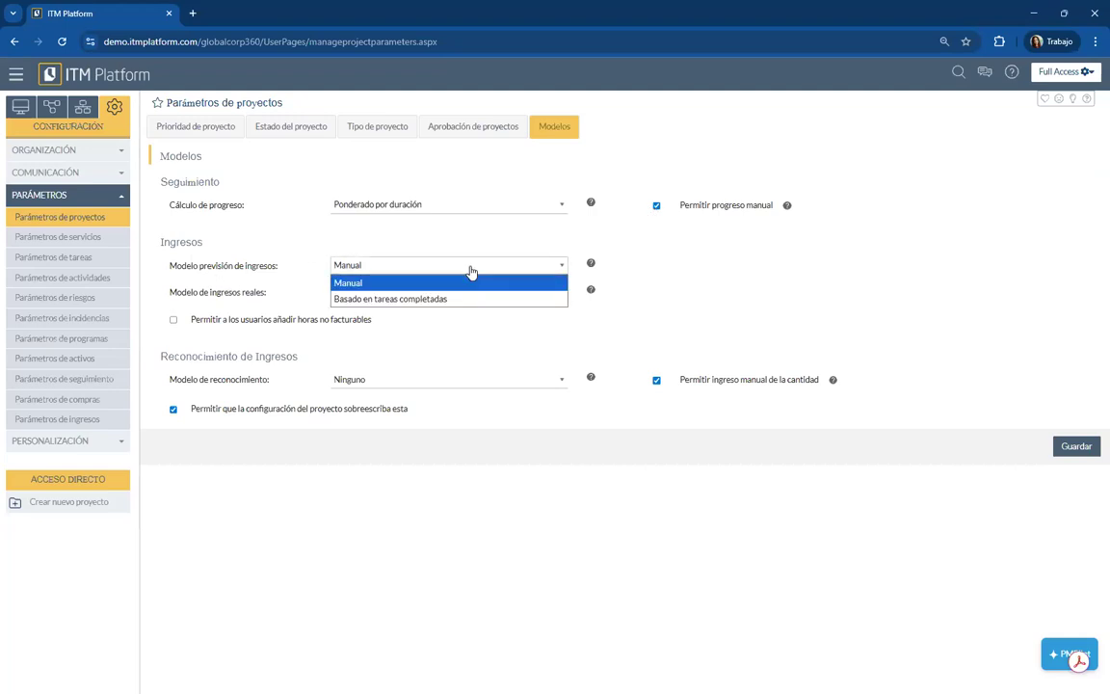
left_click(493, 258)
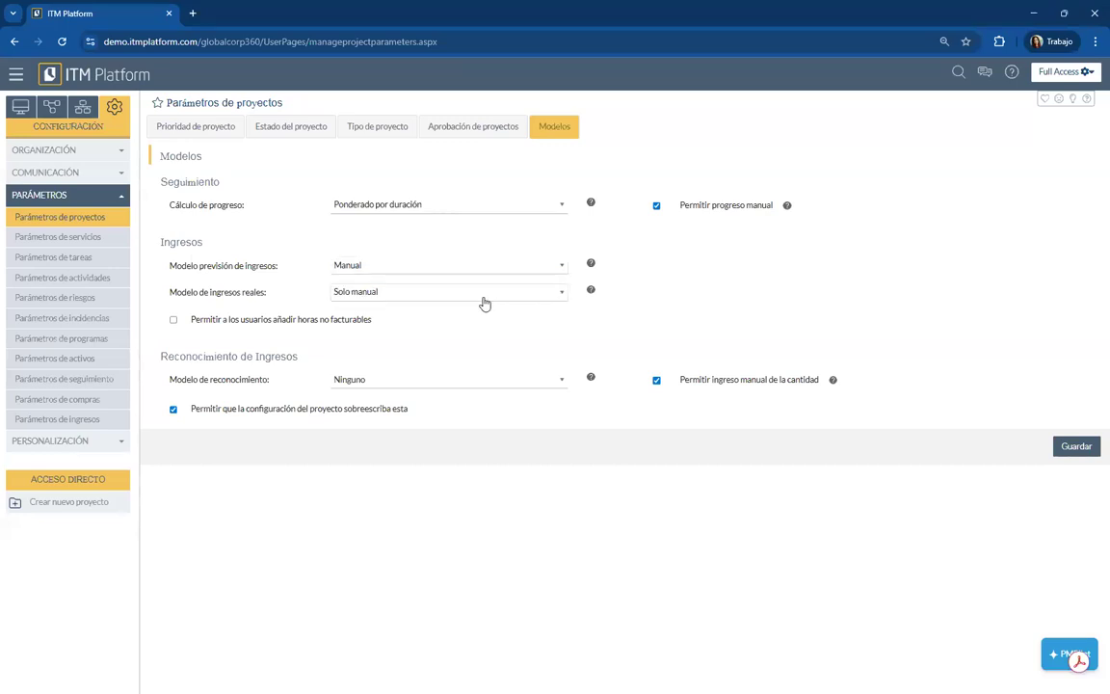
left_click(418, 295)
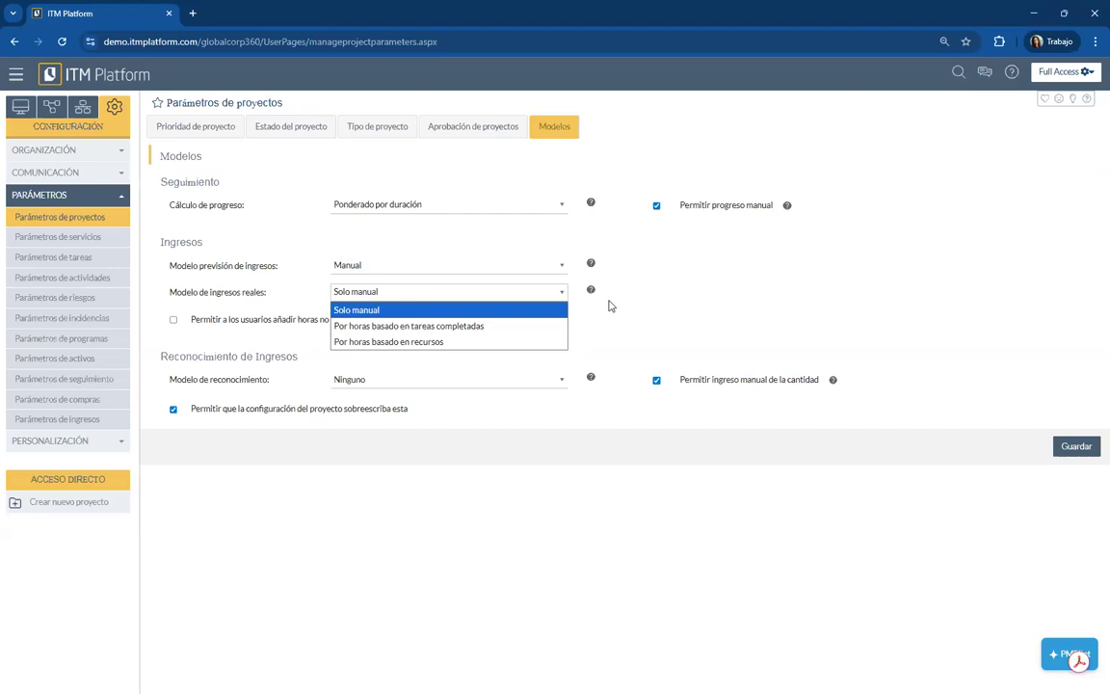
left_click(648, 312)
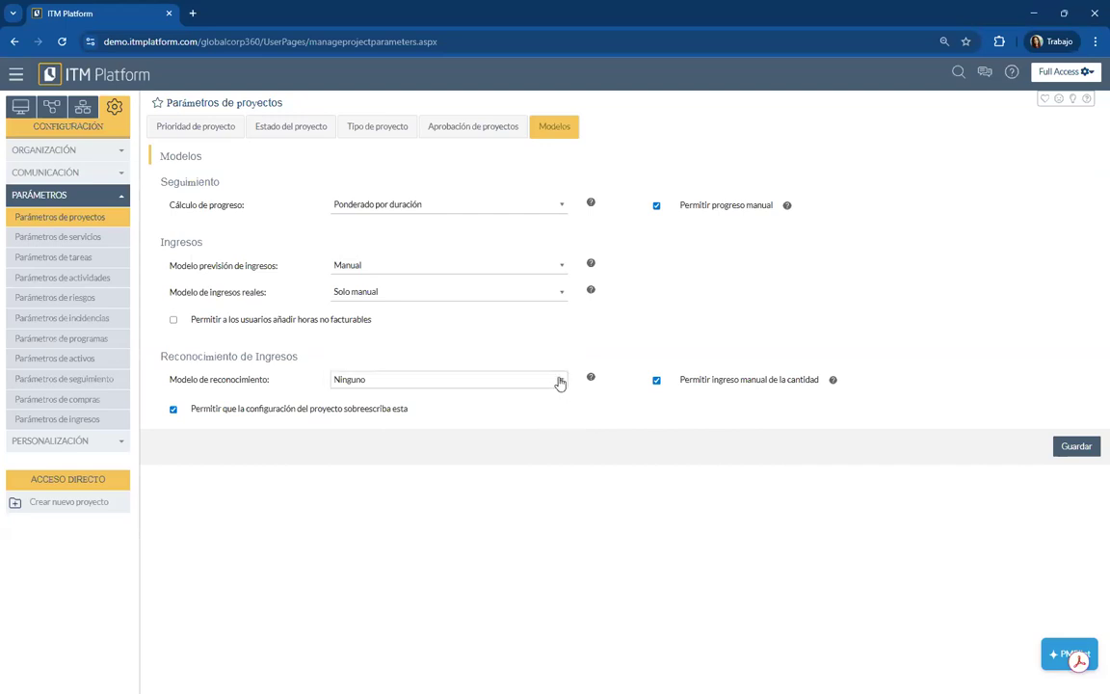
Step: Examine the available revenue recognition models (Modelo de reconocimiento), keeping Ninguno selected
left_click(559, 381)
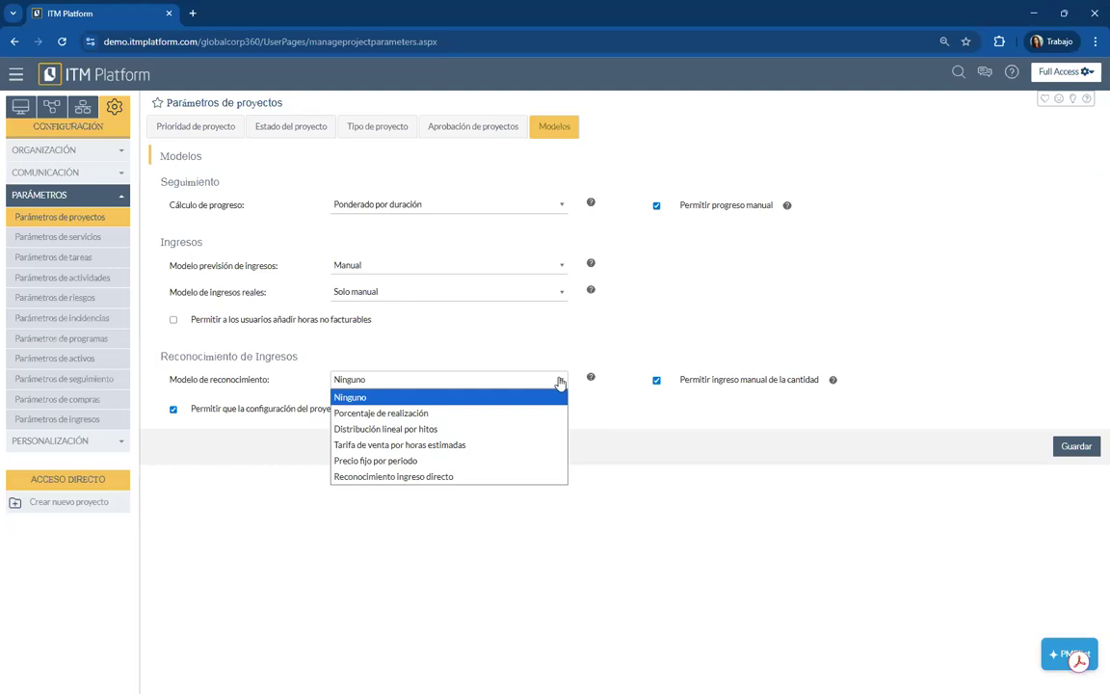
left_click(619, 349)
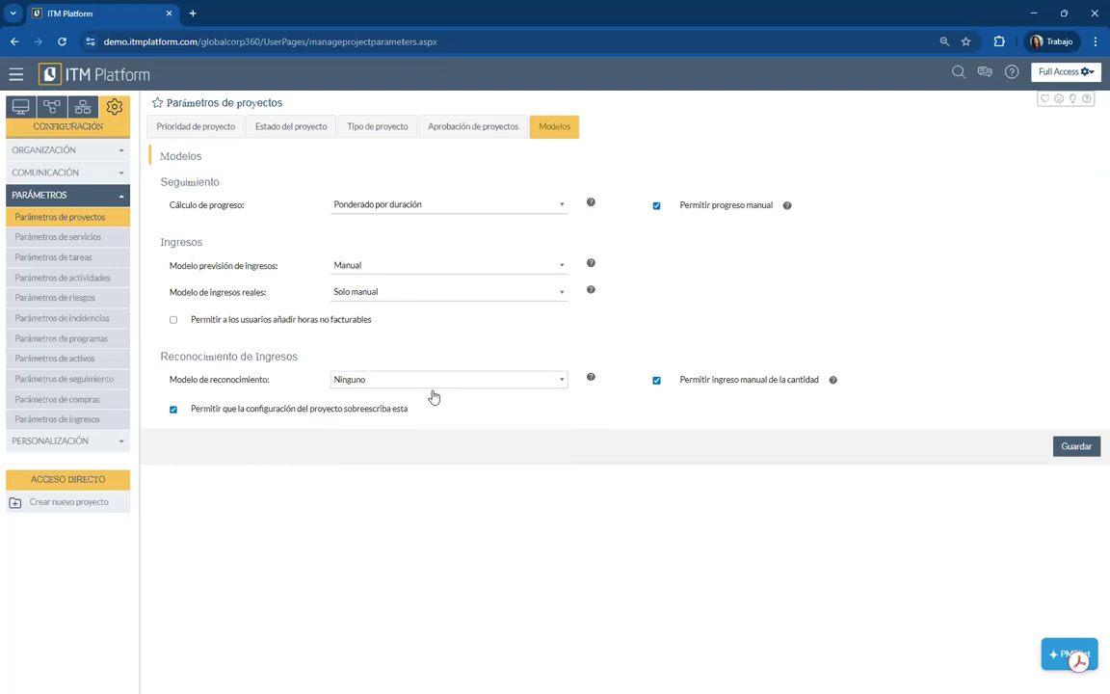
left_click(351, 381)
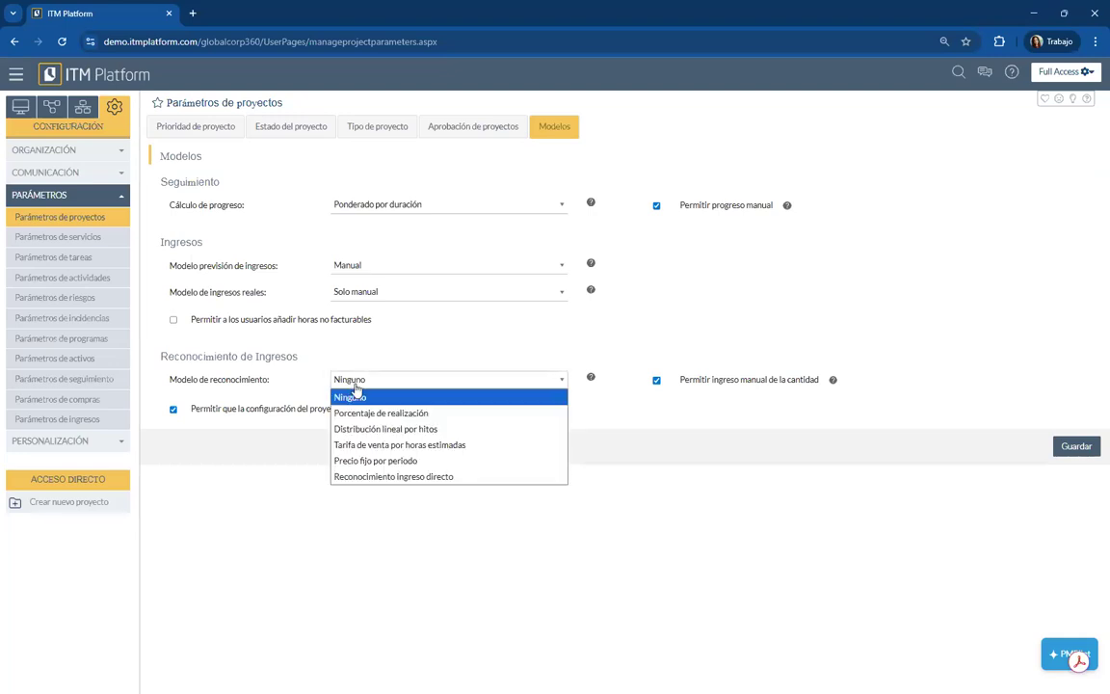
left_click(357, 392)
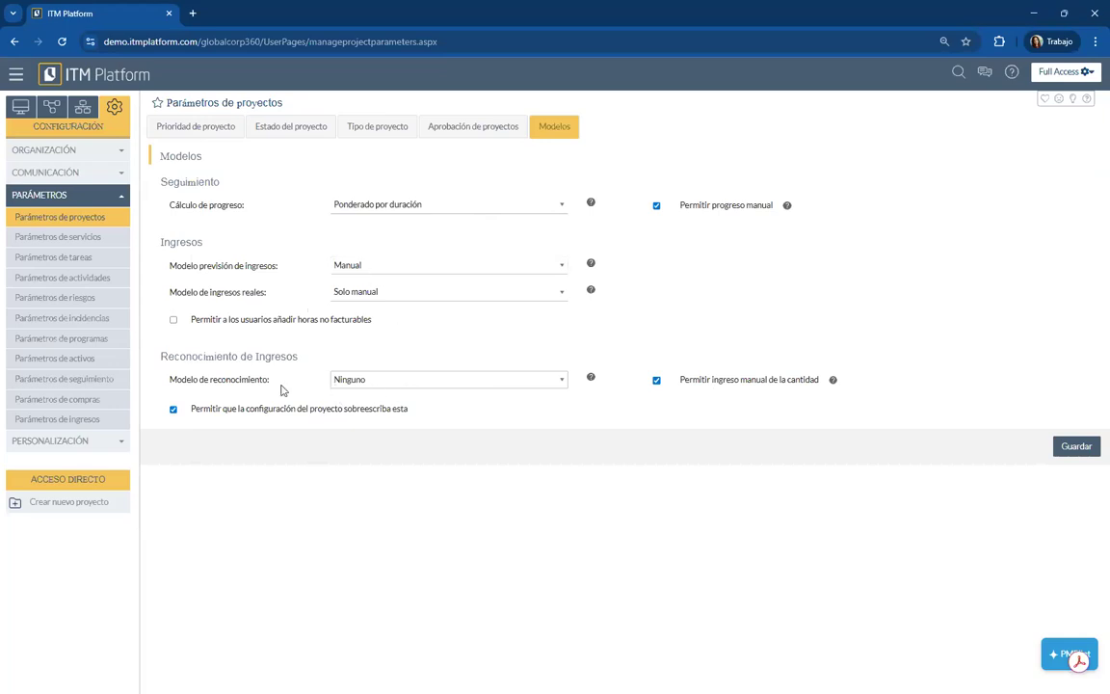
left_click(421, 383)
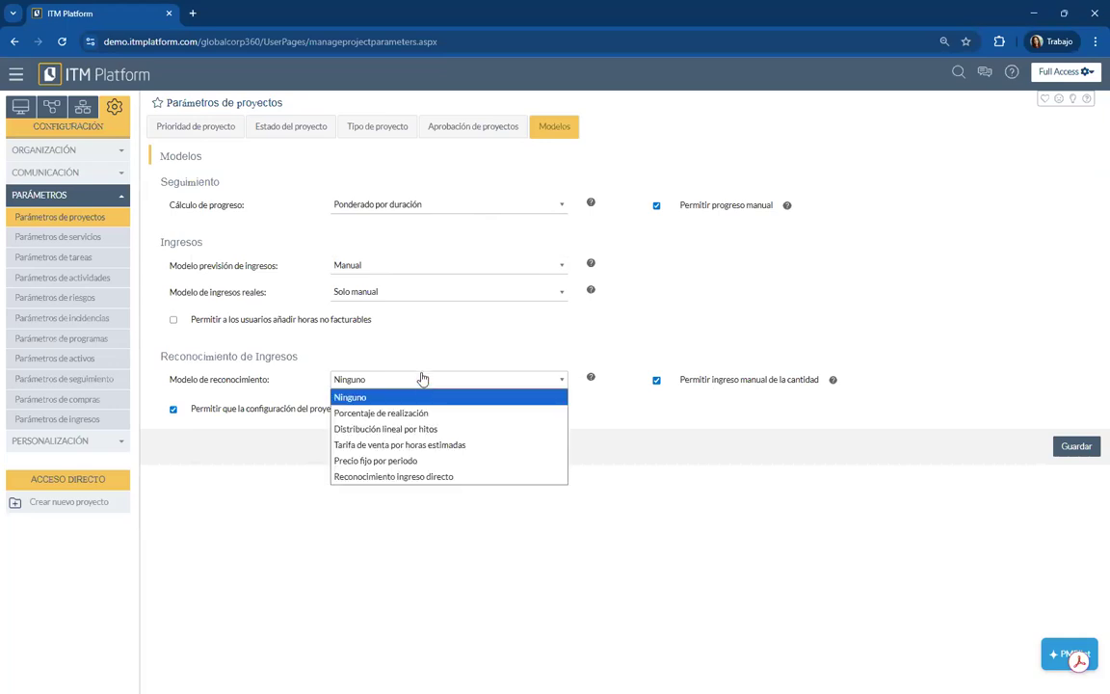
left_click(421, 382)
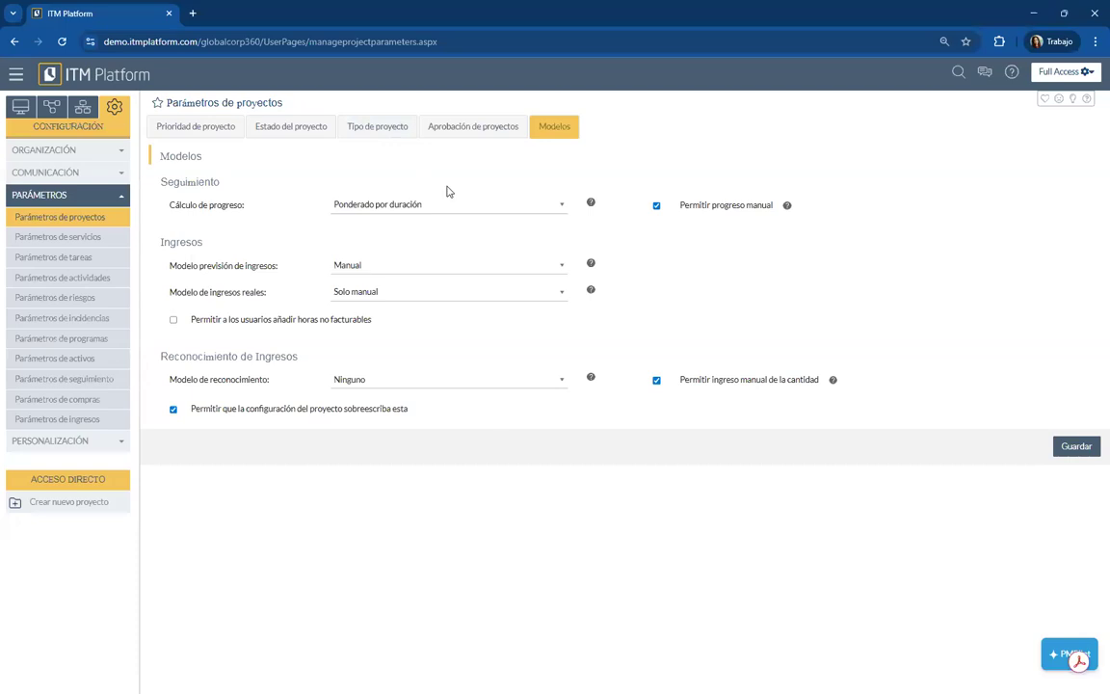
Step: Open the Construcción project type and examine the choices for its progress and revenue model
left_click(371, 135)
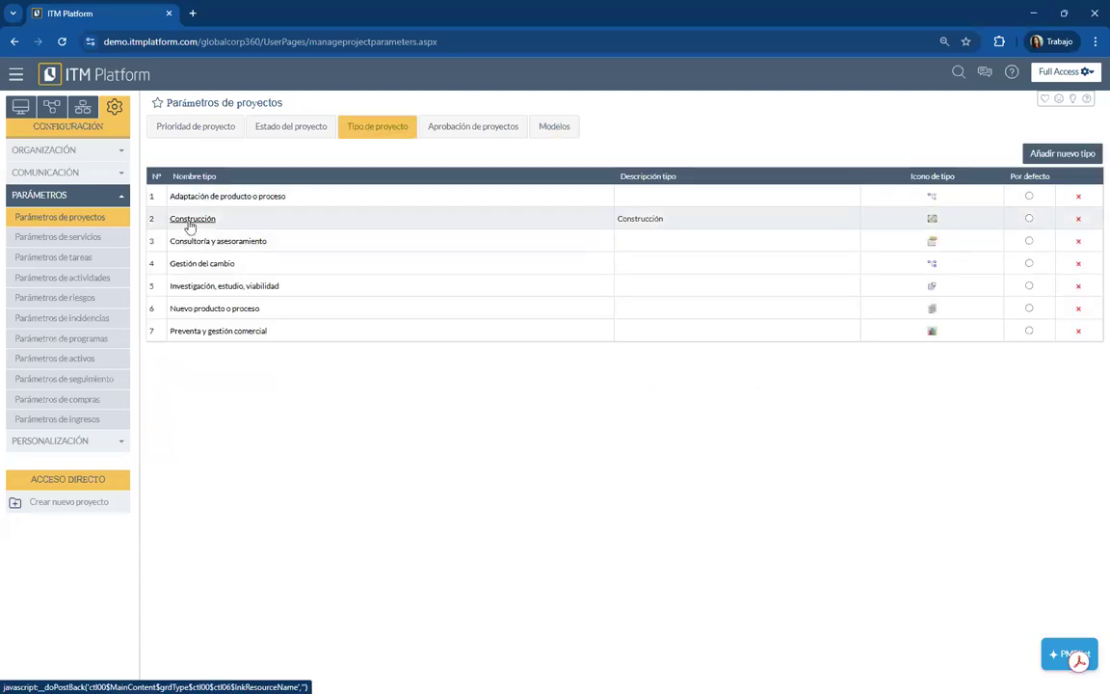
left_click(190, 220)
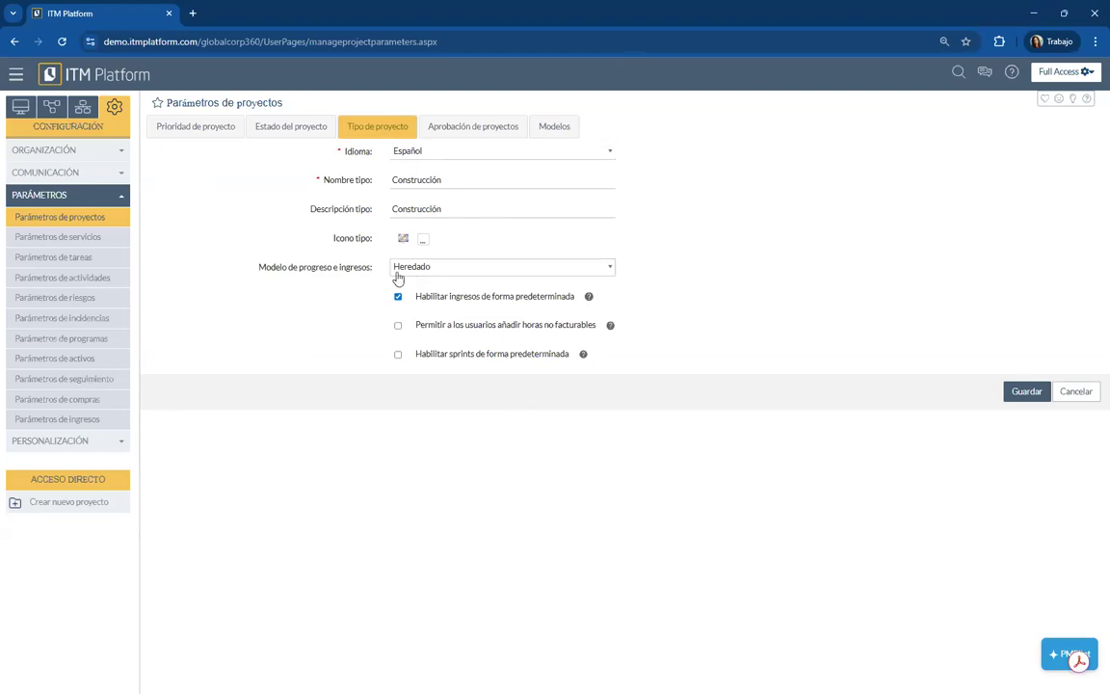
left_click(447, 273)
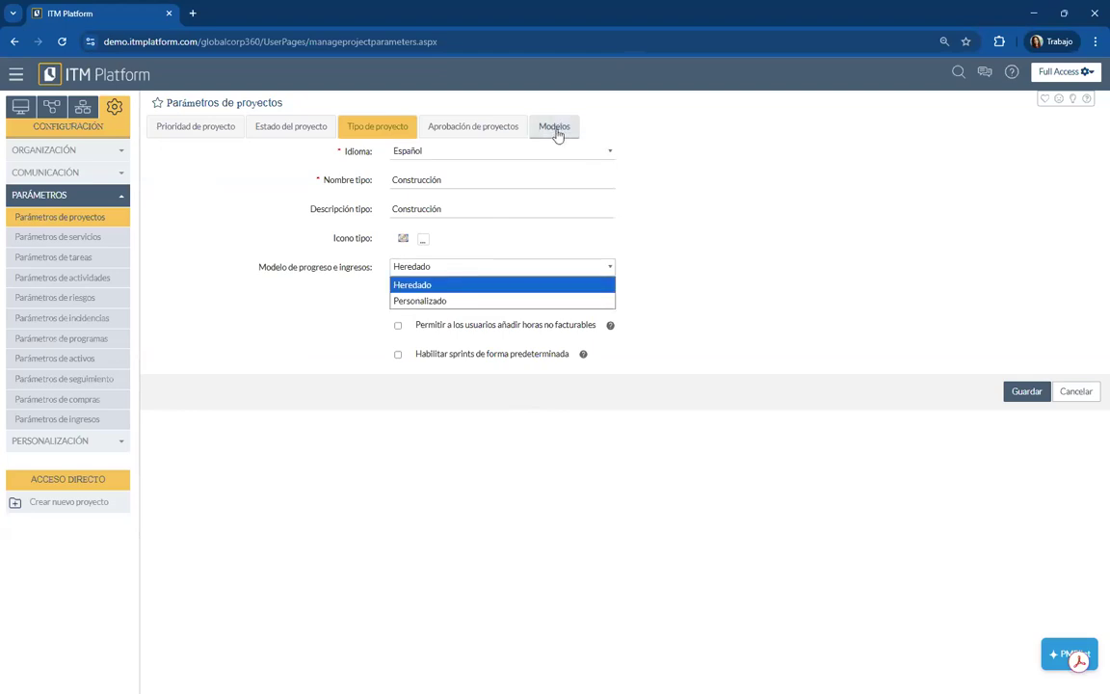
left_click(687, 279)
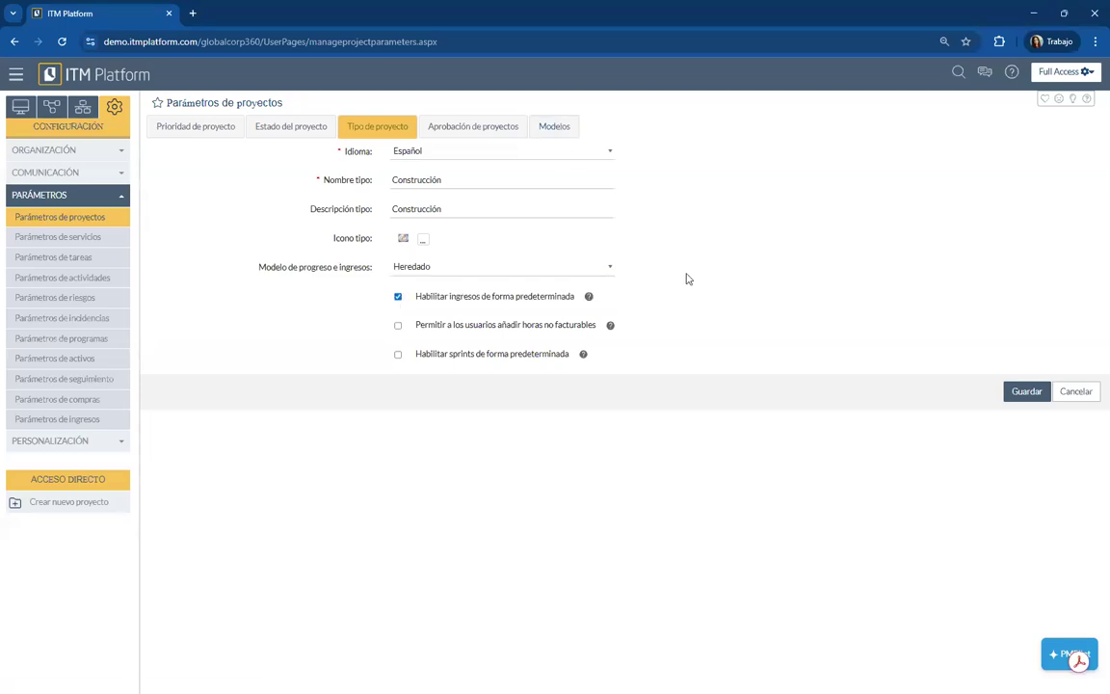
Step: Set Construcción's progress and revenue model to Personalizado and examine the revenue recognition and forecast model options
left_click(433, 270)
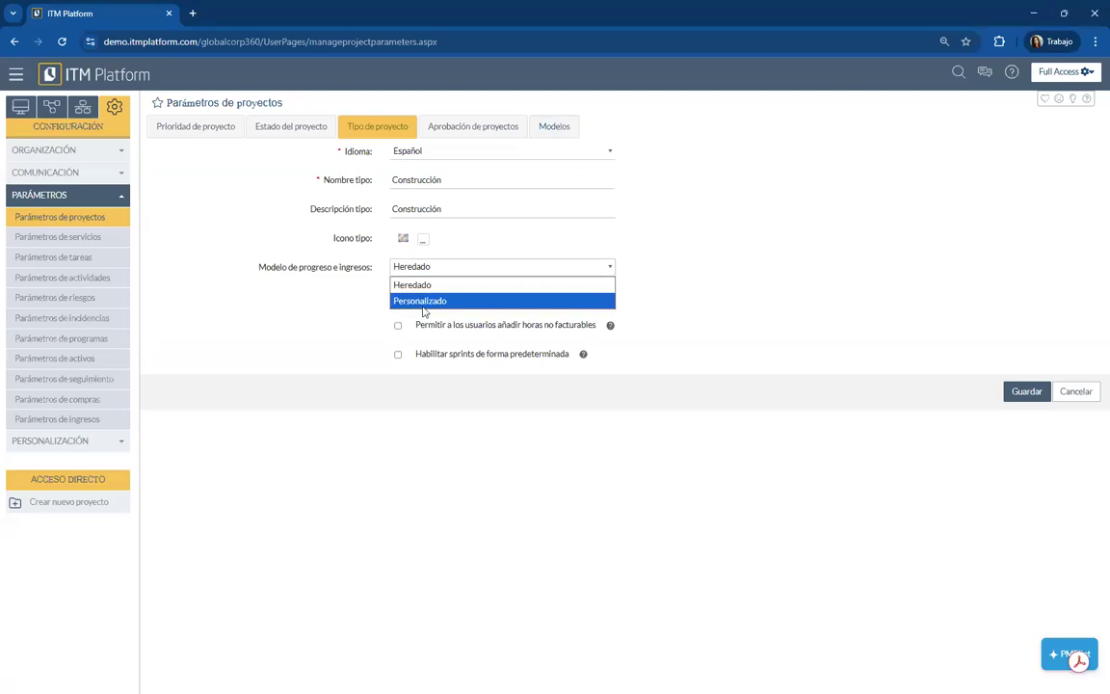
left_click(424, 302)
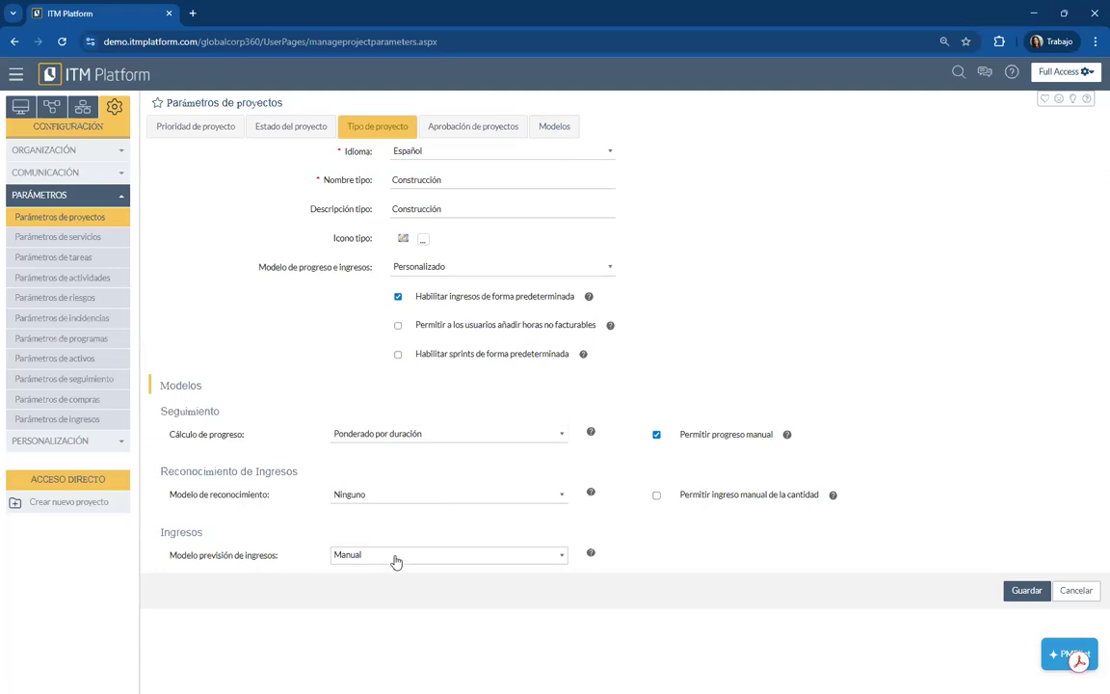
left_click(426, 498)
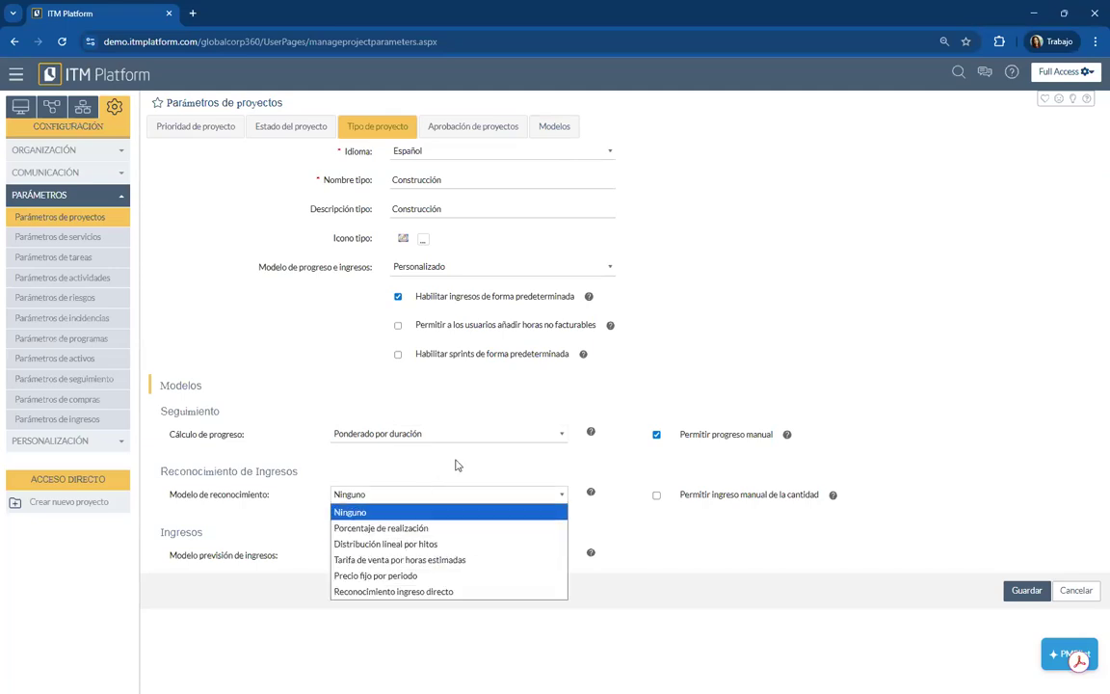
left_click(463, 470)
left_click(378, 559)
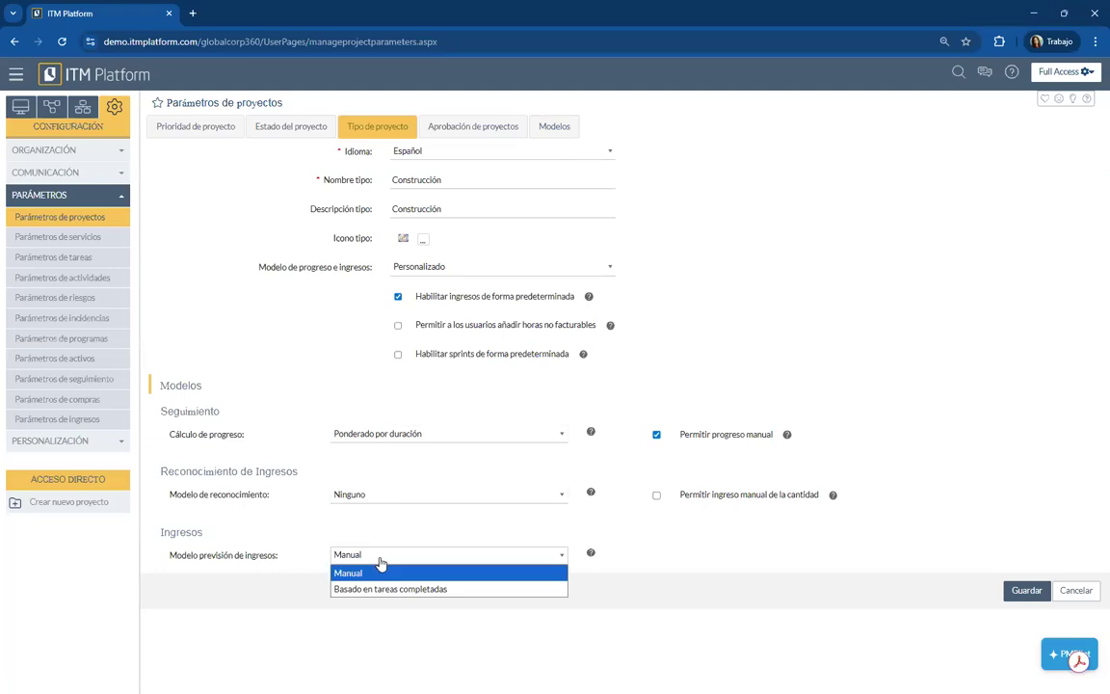
left_click(448, 534)
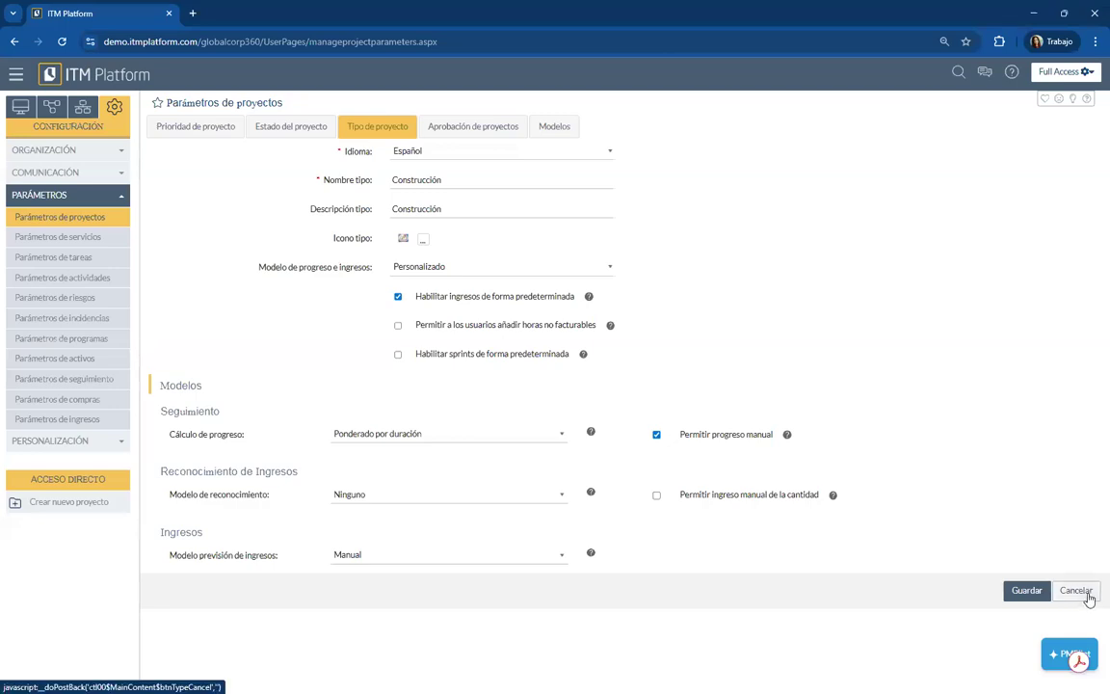
Step: Set Construcción's progress and revenue model back to Heredado and cancel editing the project type
left_click(478, 269)
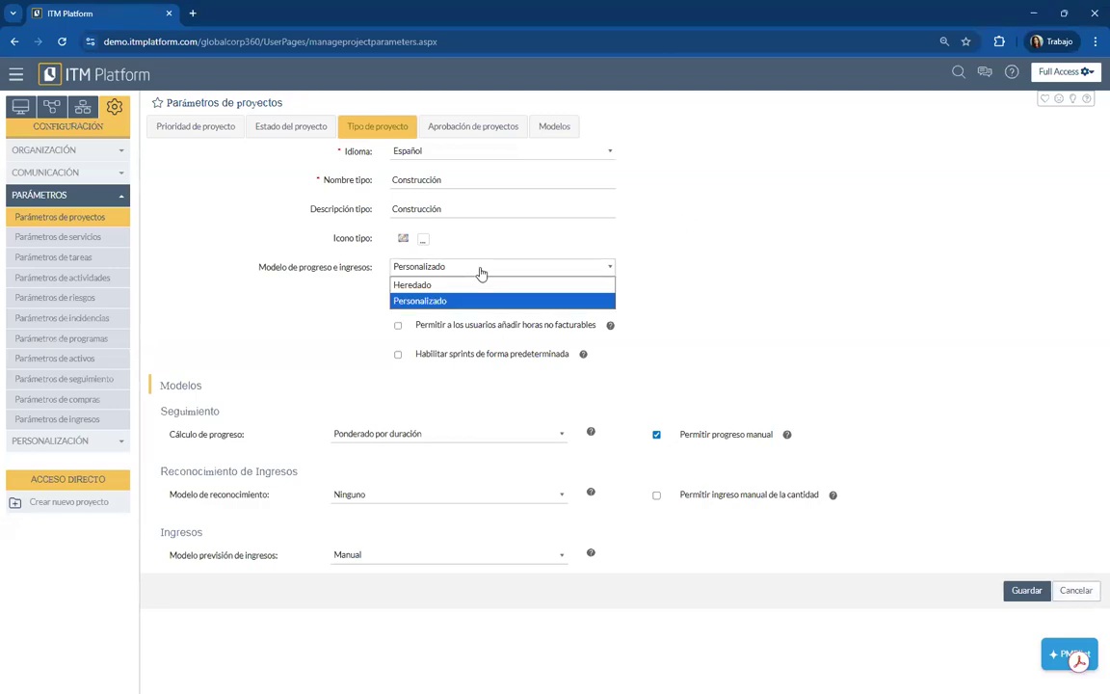
left_click(461, 289)
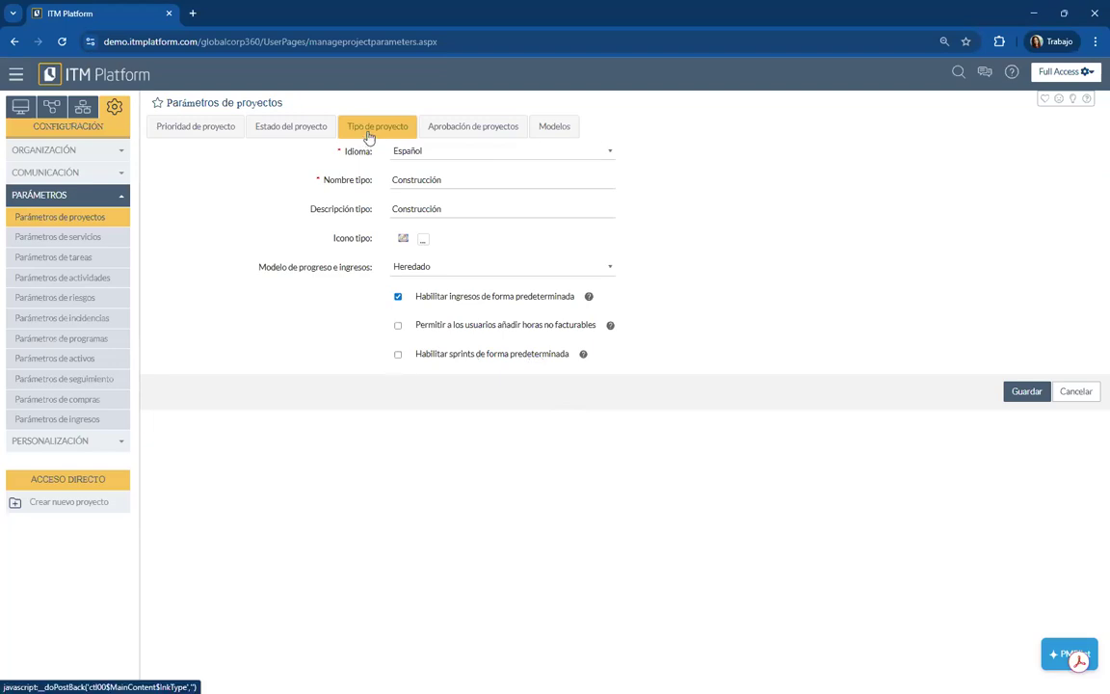
left_click(1075, 392)
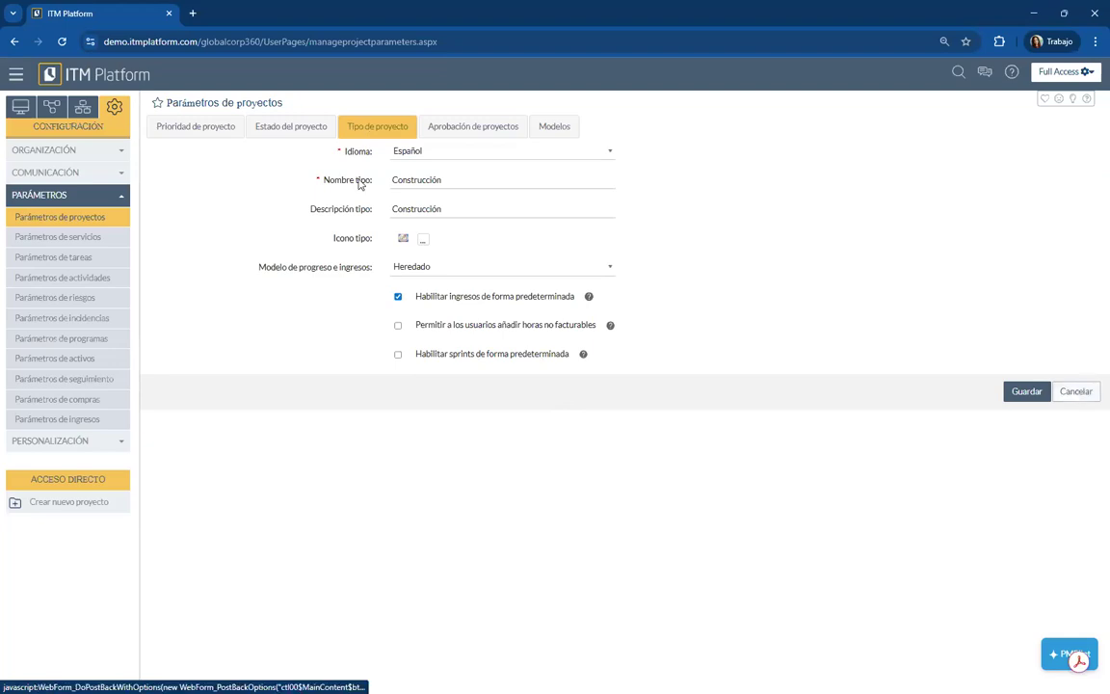
Step: Review the project states and their possible flows, and open the Iniciativa state for editing
left_click(283, 131)
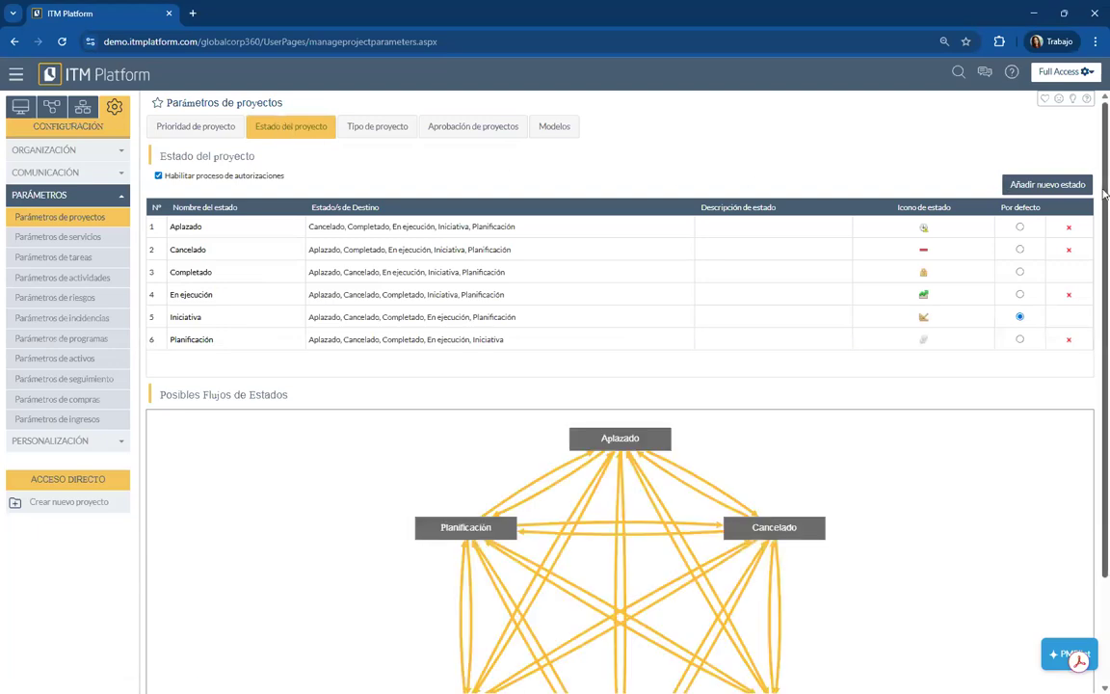
left_click_drag(1105, 196, 1102, 225)
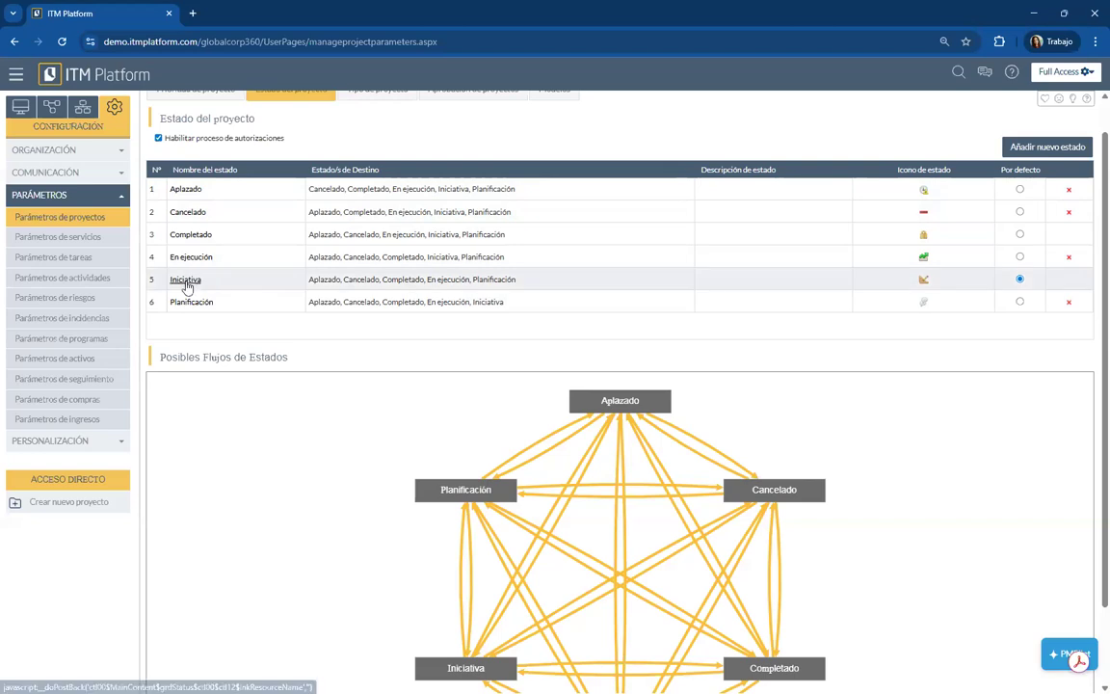
left_click(186, 284)
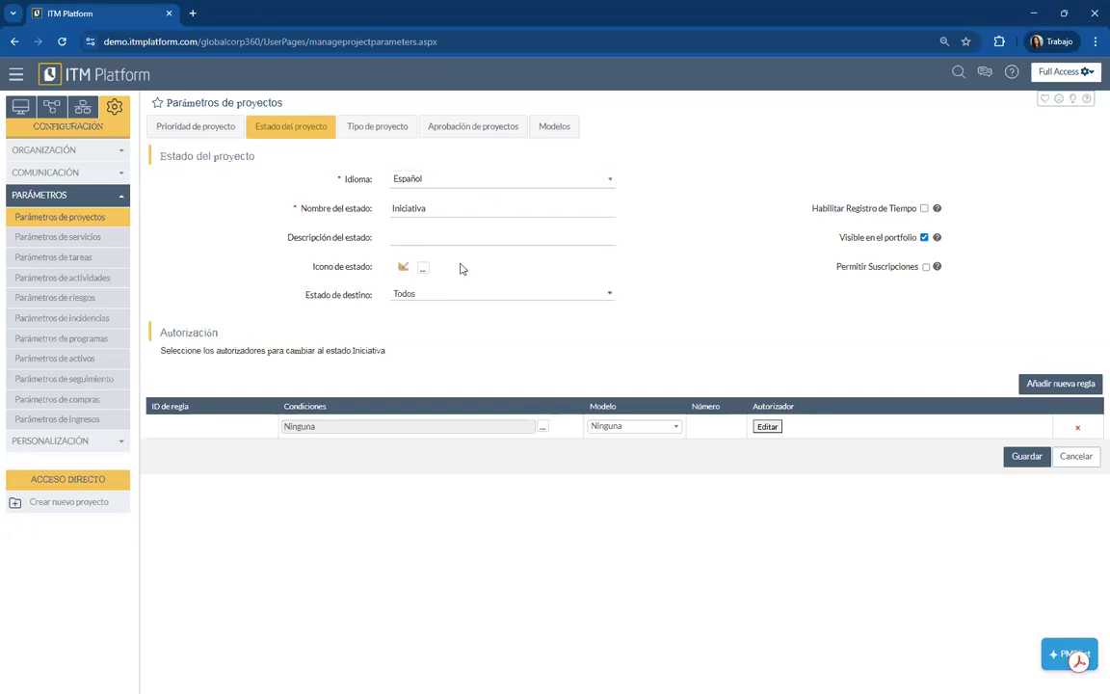
Step: Restrict the destination states of Iniciativa to Aplazado, Cancelado and Planificación
left_click(417, 298)
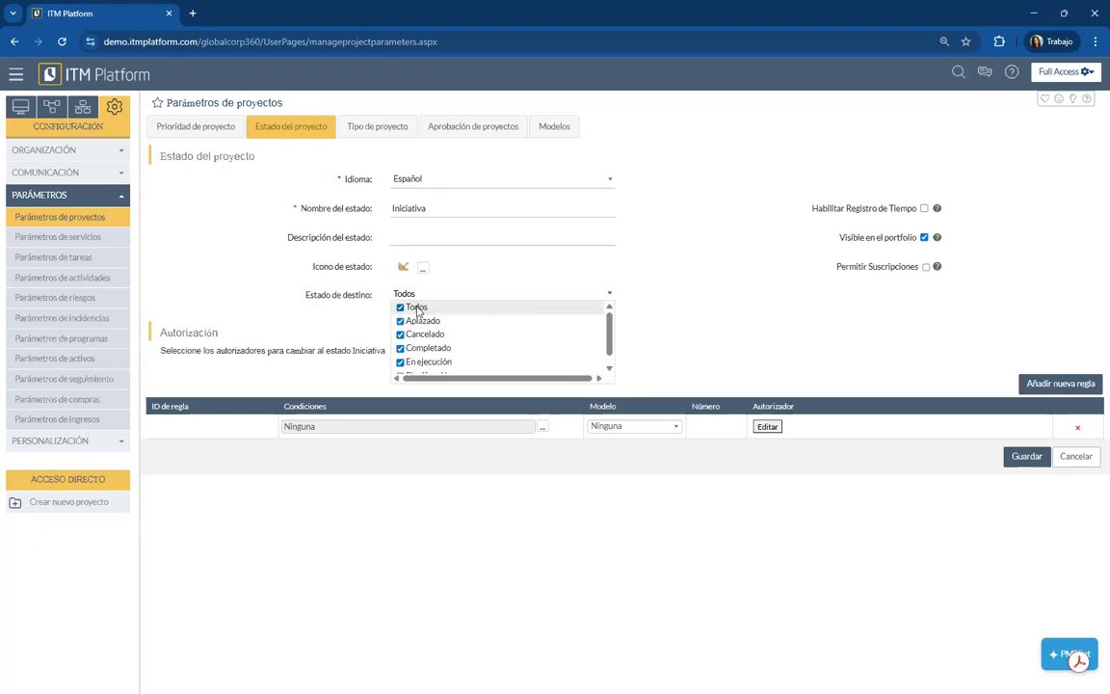
scroll(461, 351, "down", 1)
scroll(461, 352, "up", 1)
left_click(400, 309)
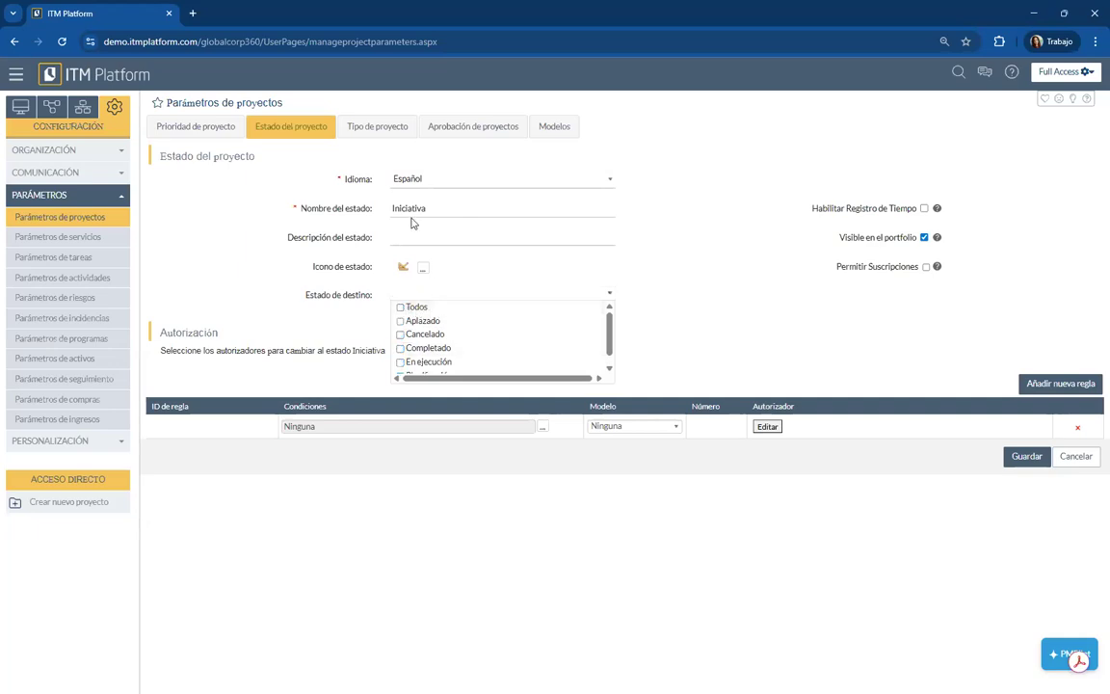
left_click(401, 321)
scroll(417, 352, "down", 1)
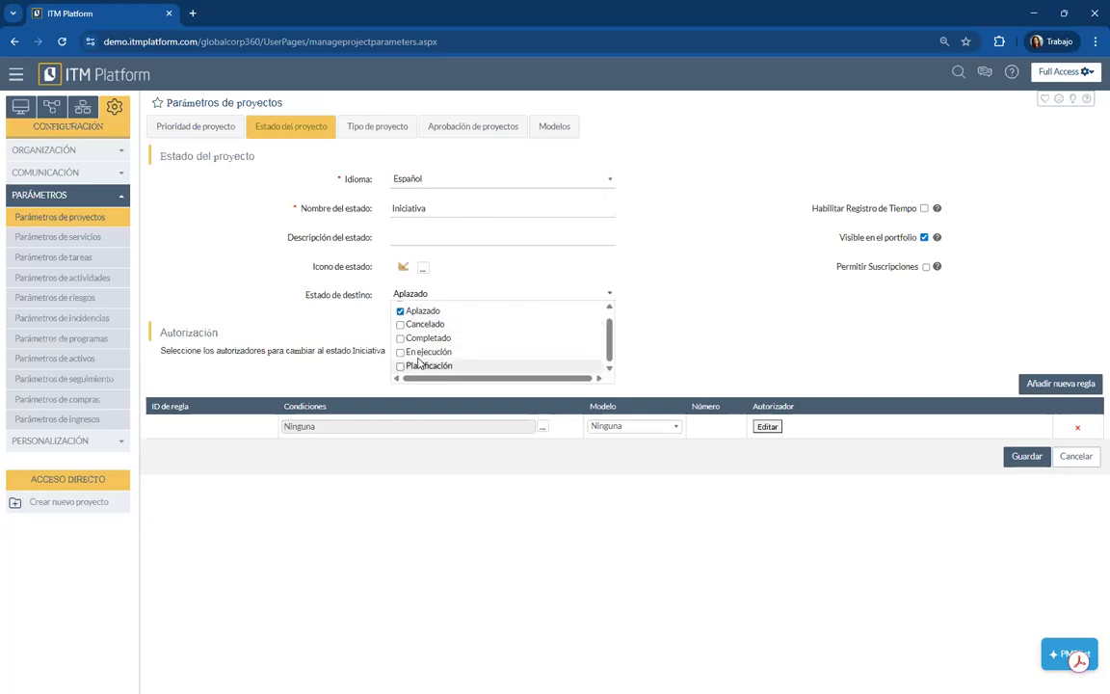
left_click(401, 325)
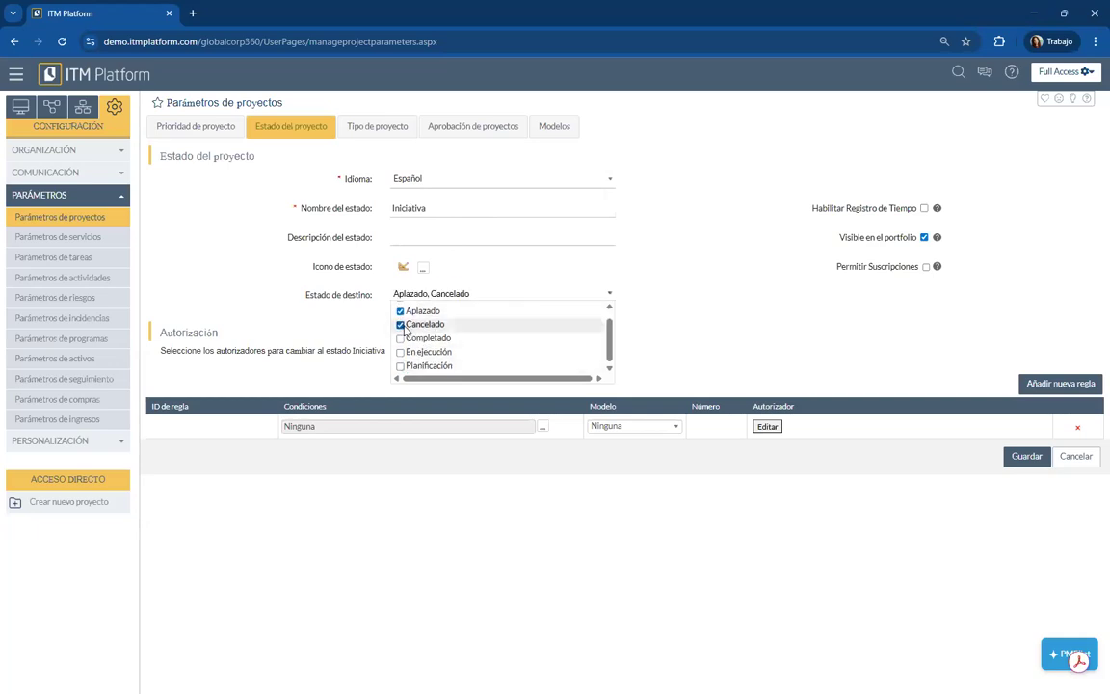
left_click(401, 367)
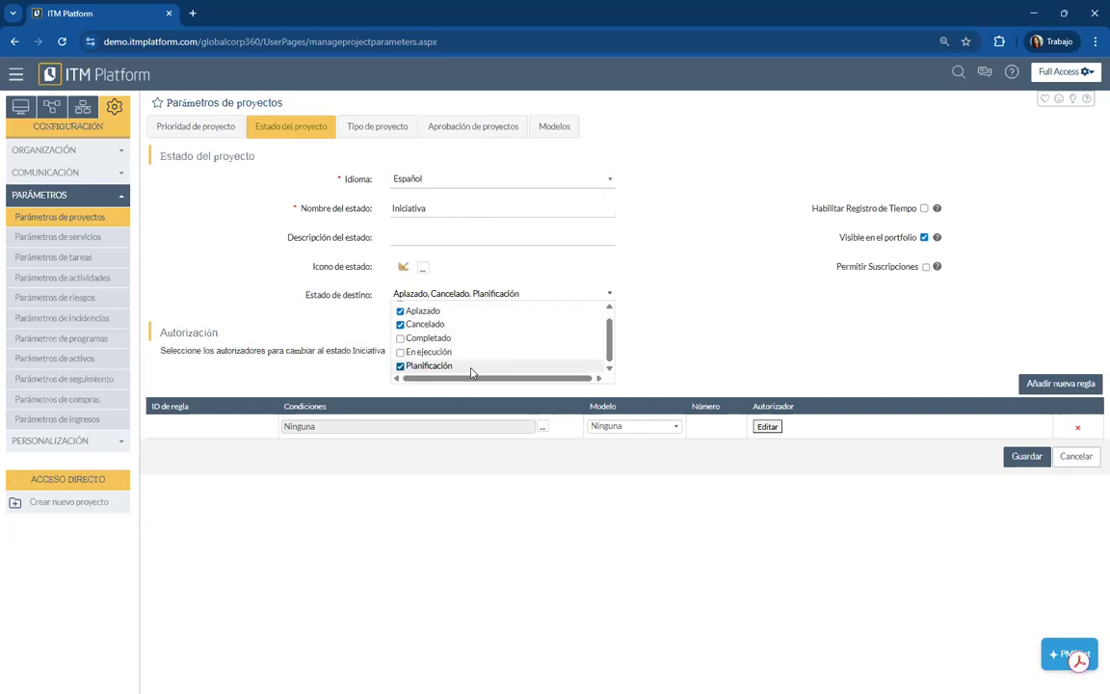
left_click(688, 333)
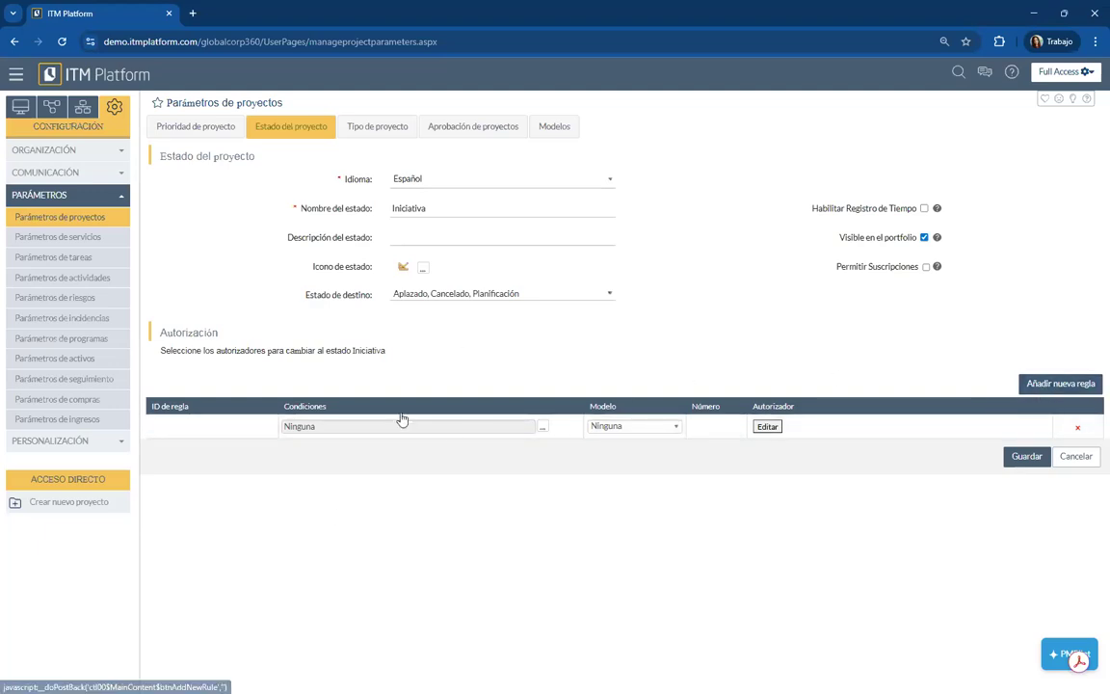
Step: Set the Iniciativa authorization rule's condition to Managers Contiene, with a production manager and the sales manager as users, and save the filter
left_click(542, 429)
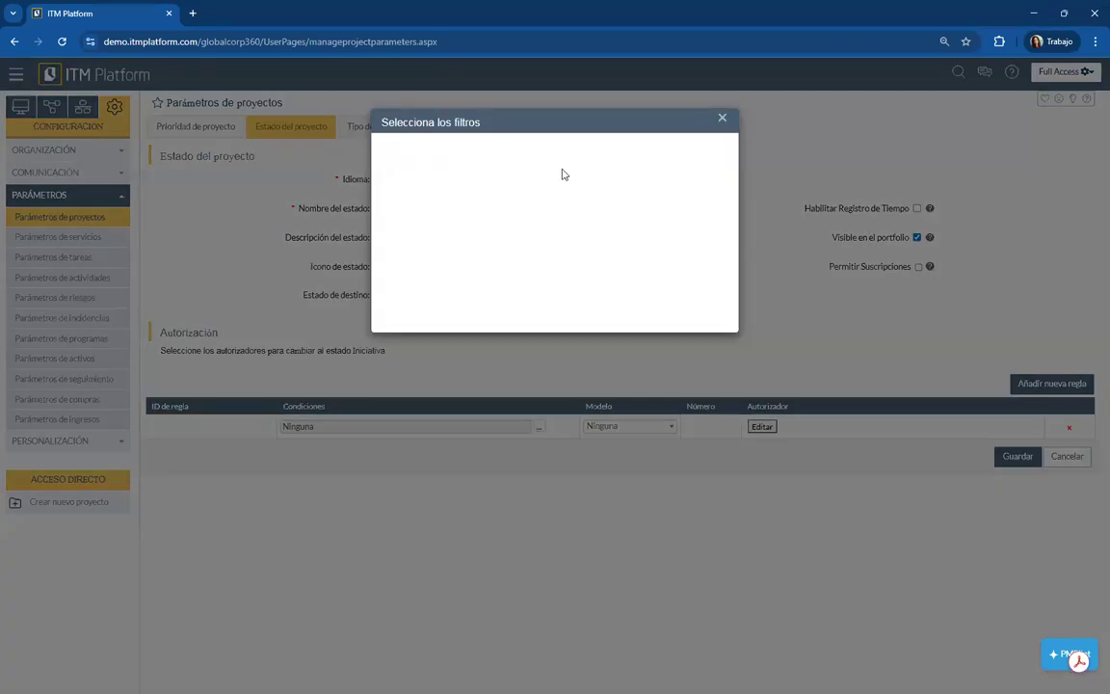
left_click(393, 277)
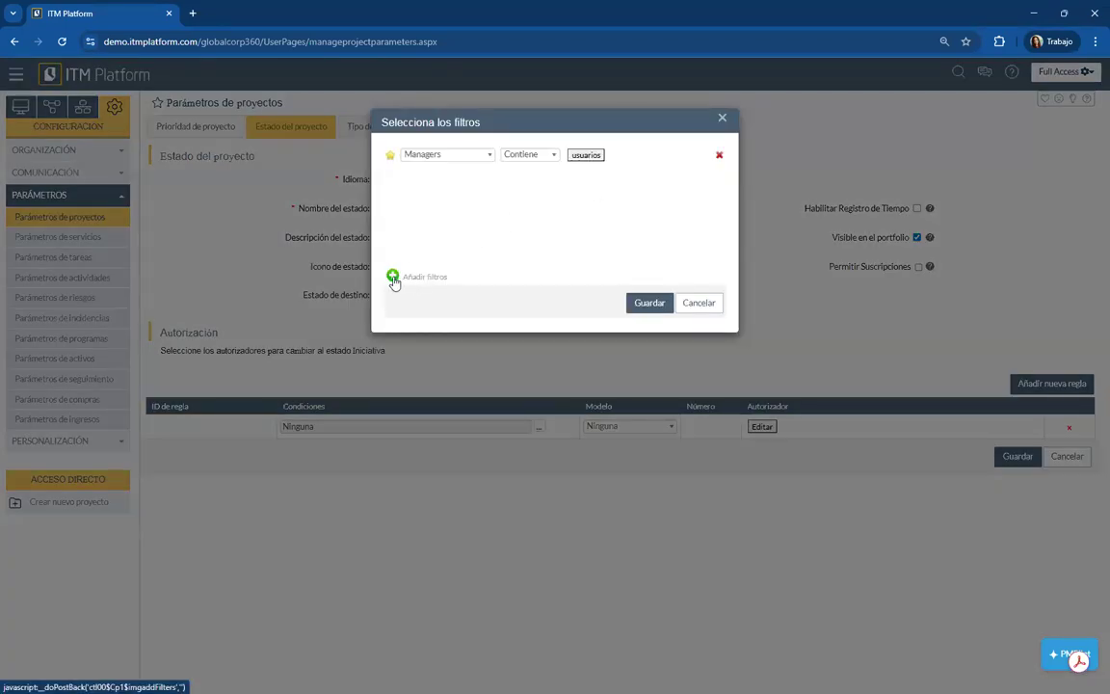
left_click(545, 156)
left_click(544, 172)
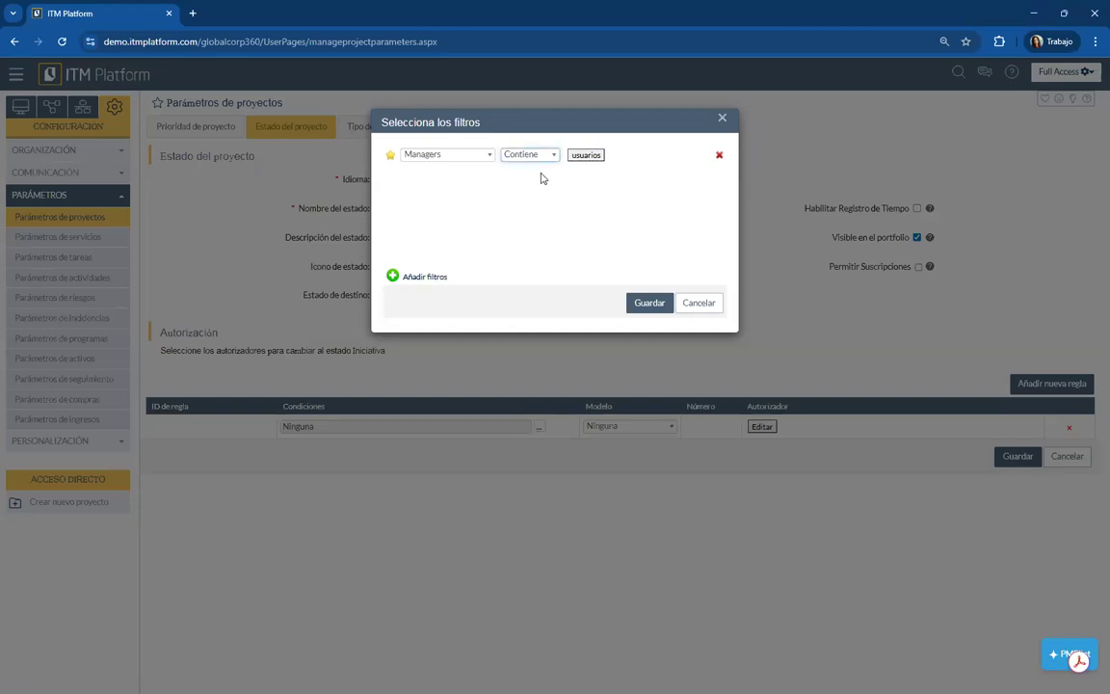
left_click(585, 155)
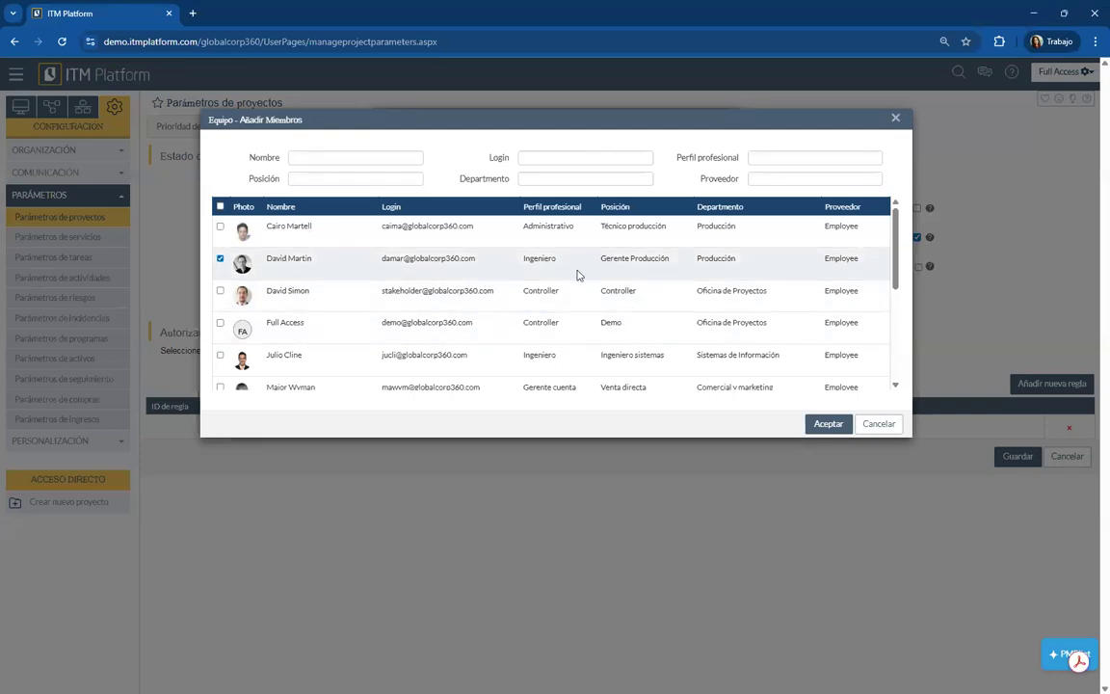
scroll(725, 287, "down", 3)
scroll(653, 351, "down", 2)
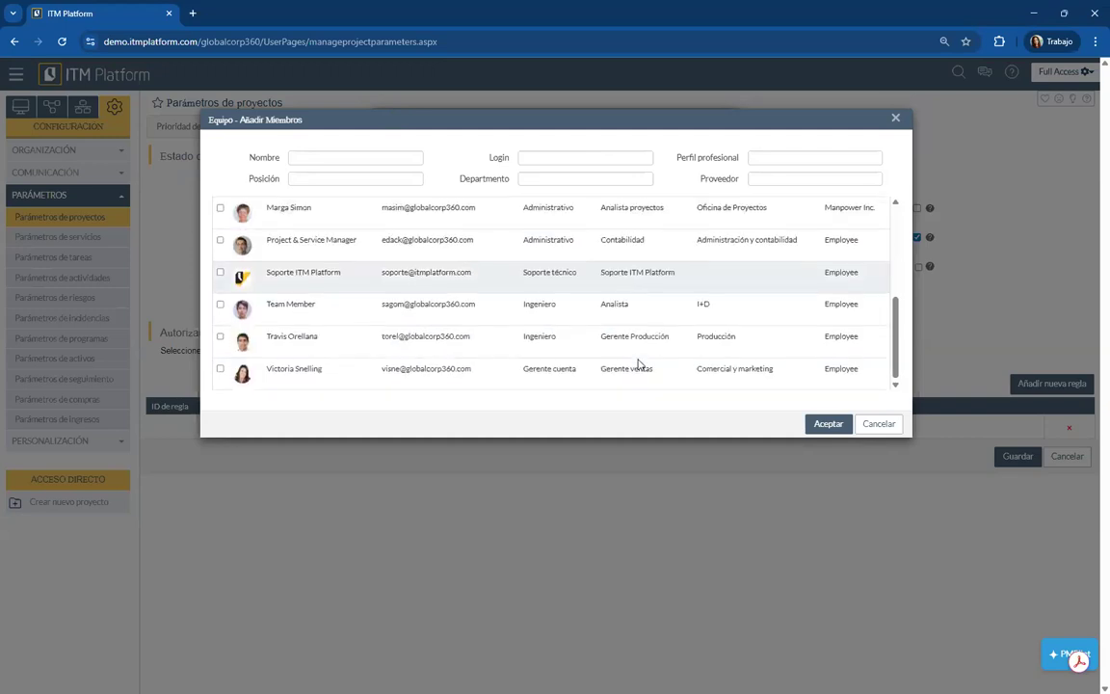
left_click(219, 368)
left_click(848, 429)
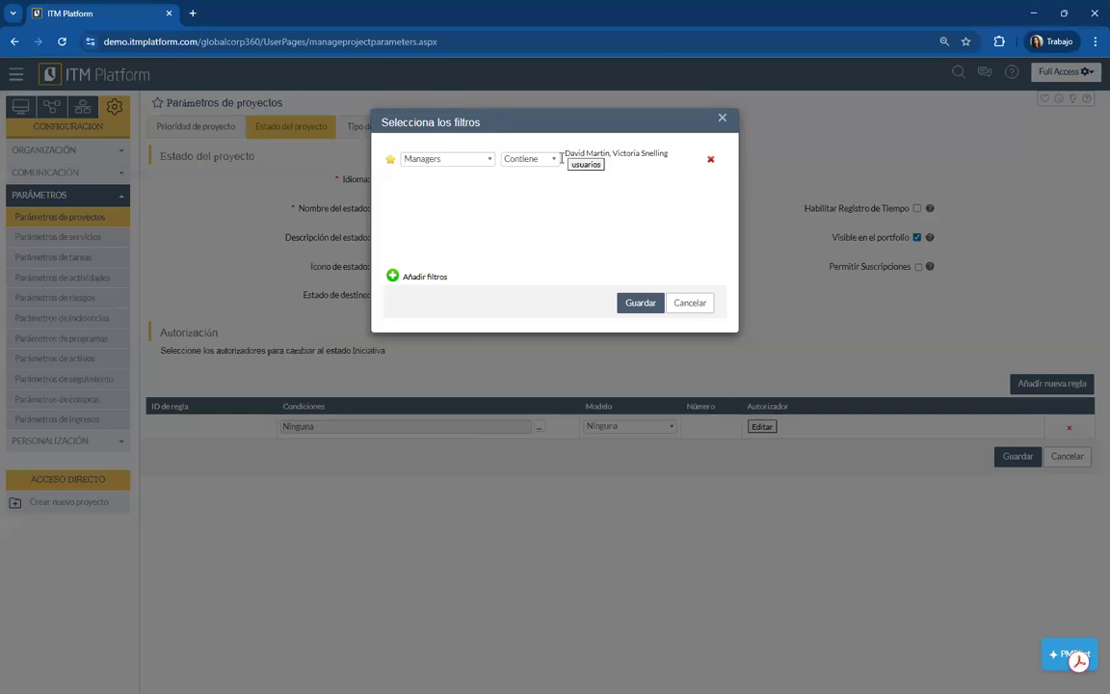
left_click(640, 304)
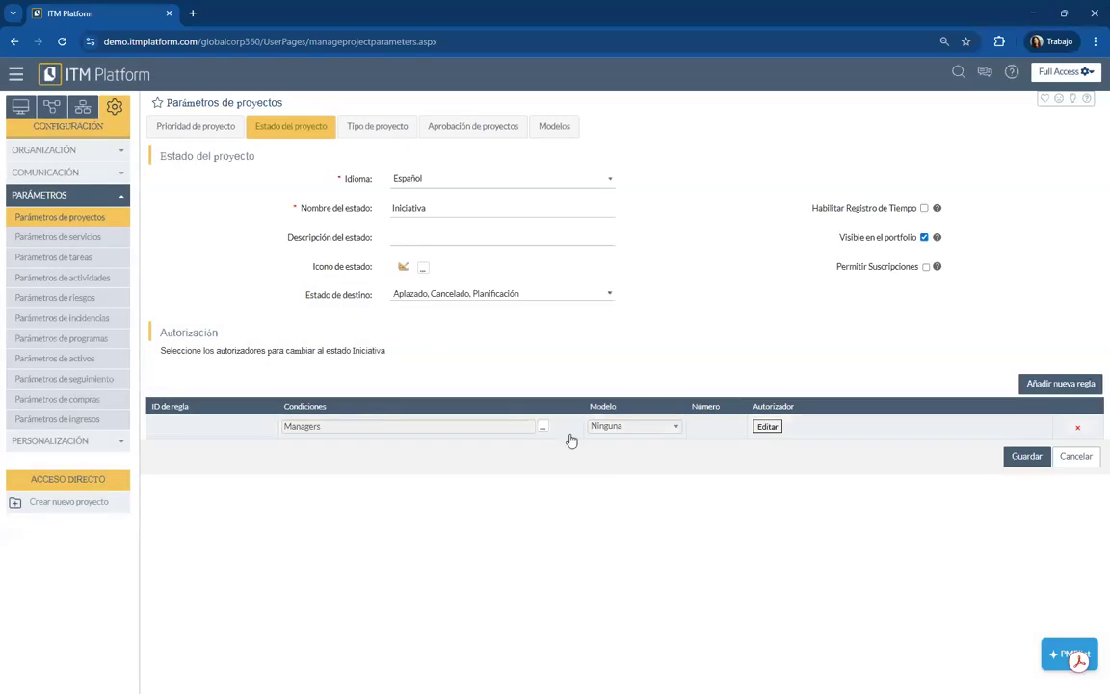
Step: Set the rule's Modelo to Todos, look through the authorizer candidates without choosing any, and discard the edits to Iniciativa
left_click(672, 426)
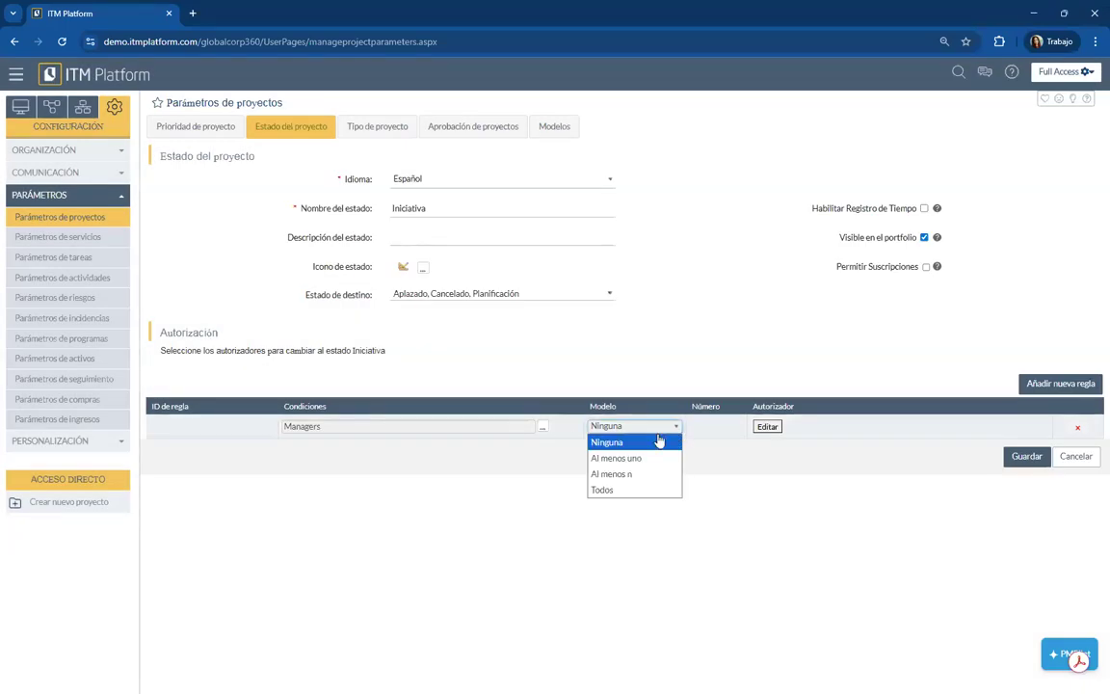
left_click(621, 491)
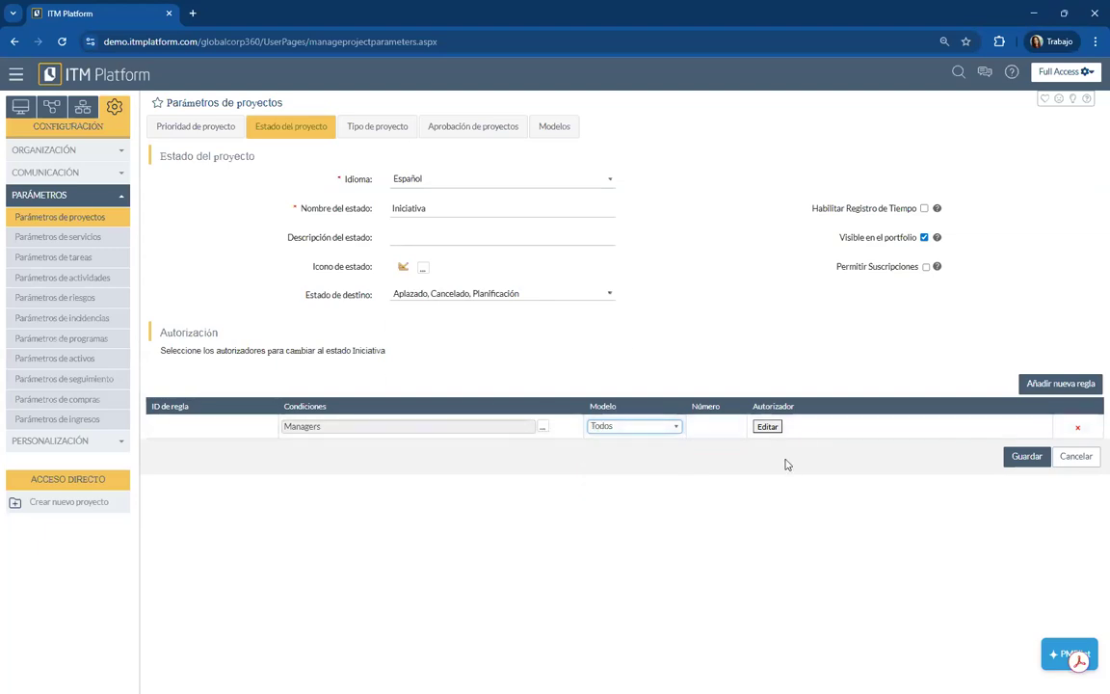
left_click(768, 429)
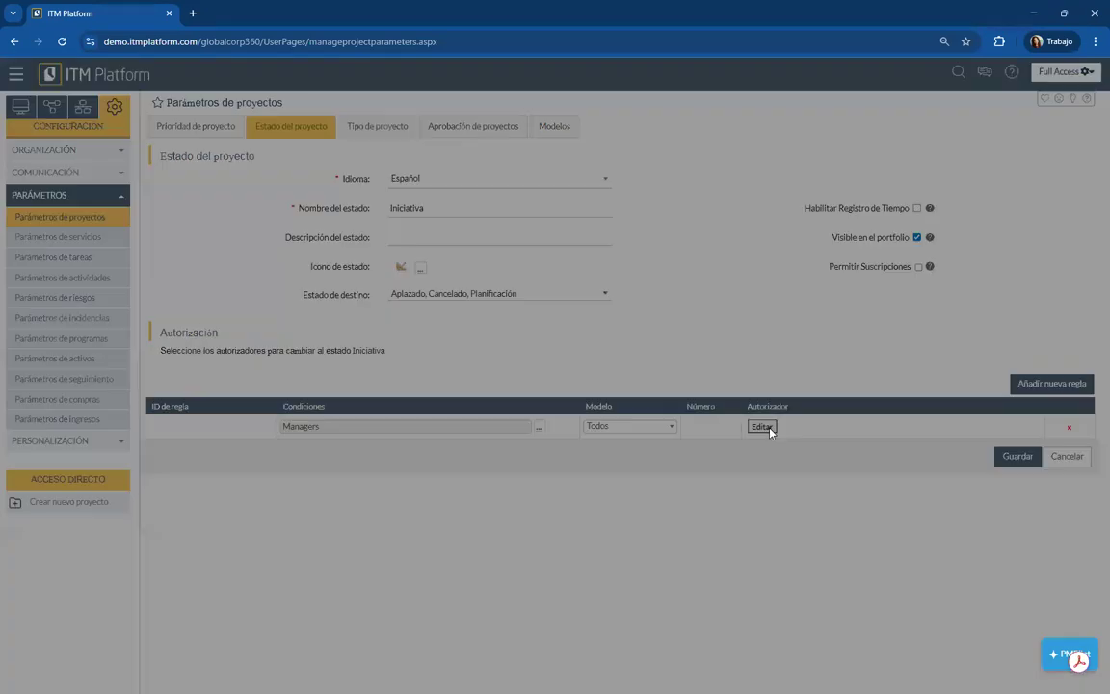
scroll(780, 335, "down", 5)
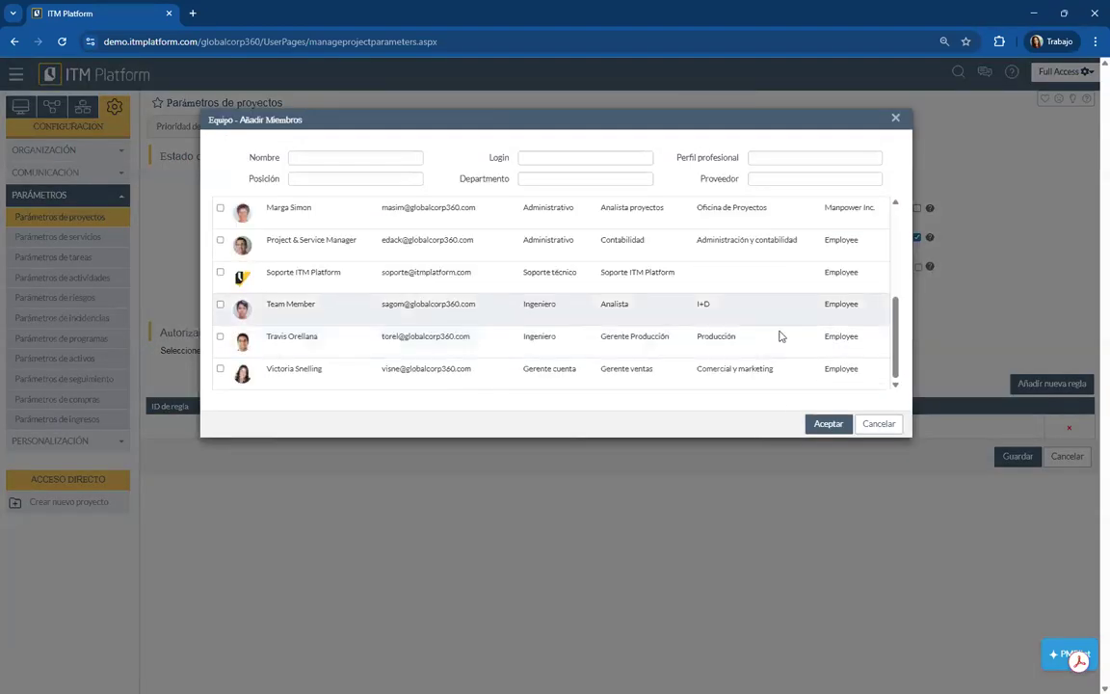
left_click(896, 426)
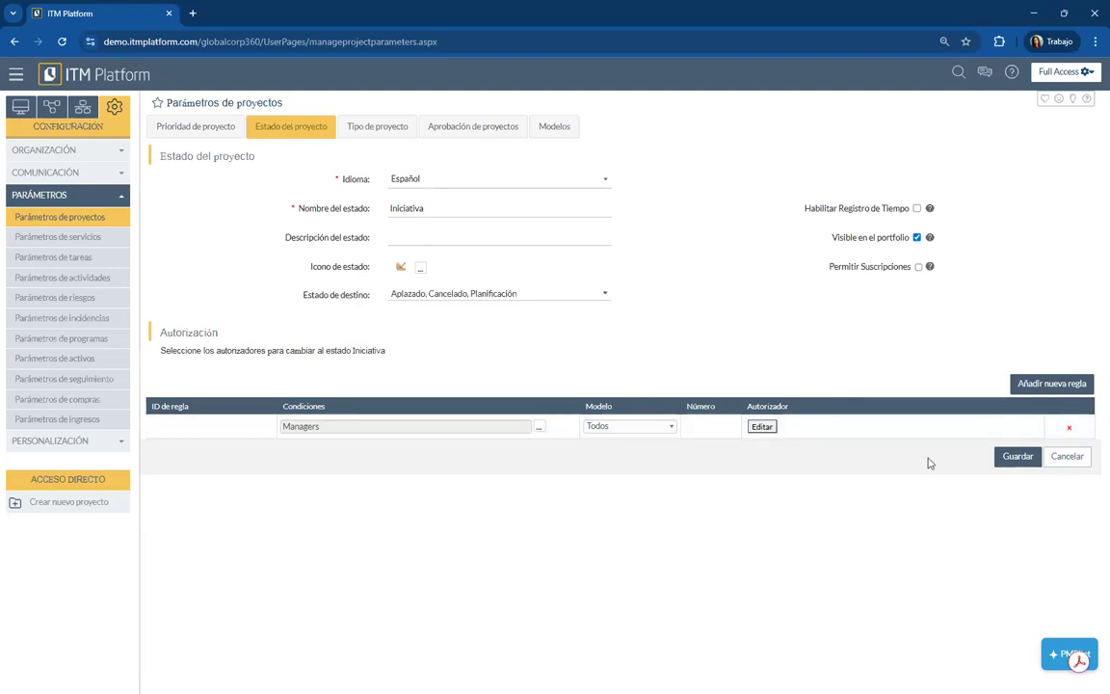
left_click(1067, 462)
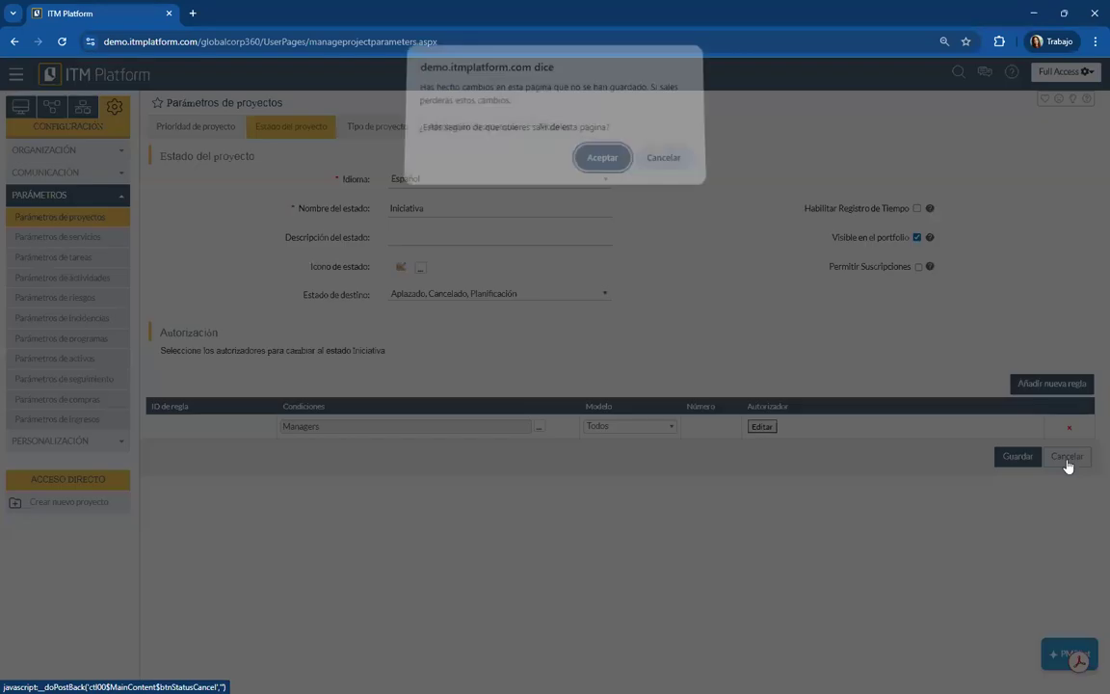
left_click(599, 164)
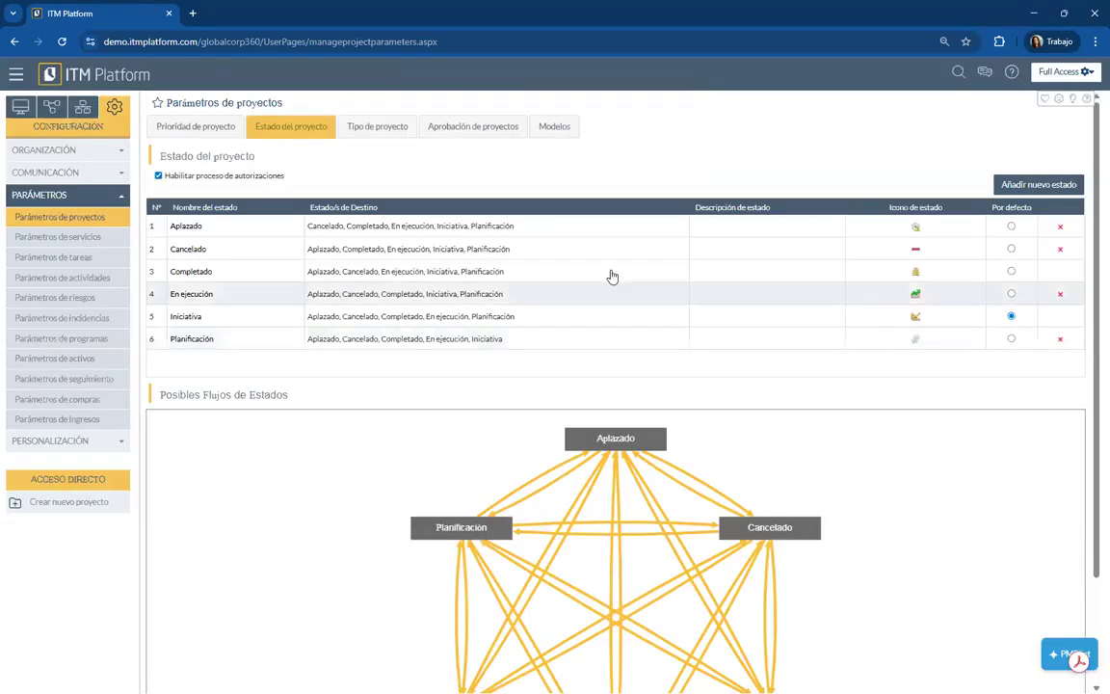
Step: Examine the possible project state flows and the service states in Parámetros de servicios
left_click_drag(1099, 374, 1060, 342)
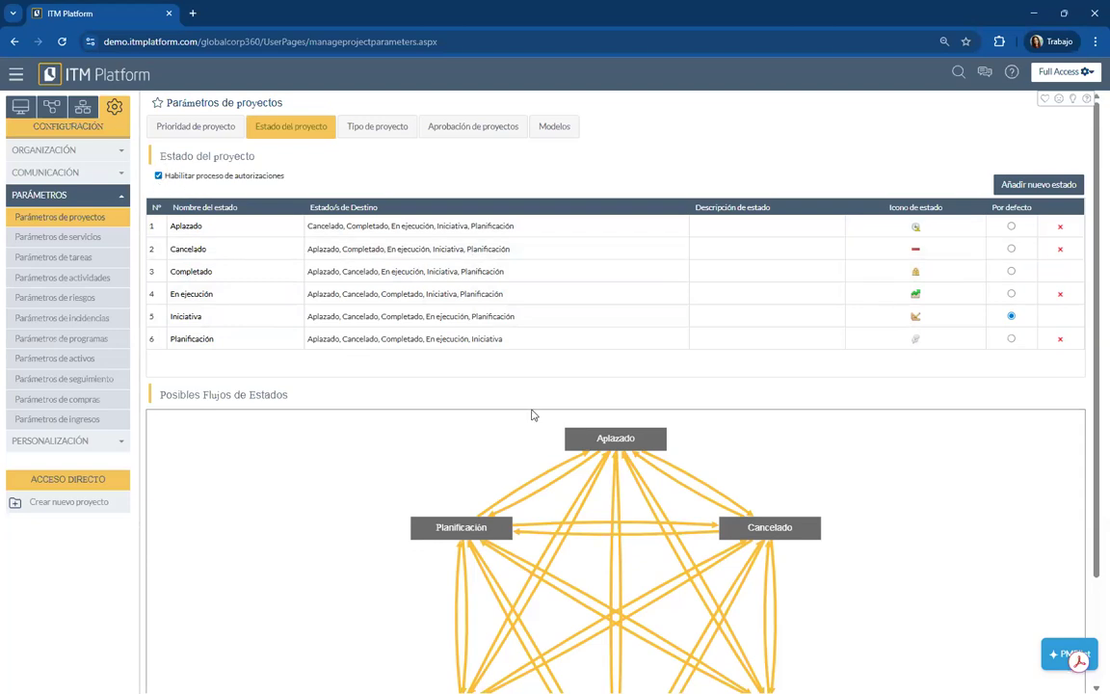
scroll(870, 473, "down", 5)
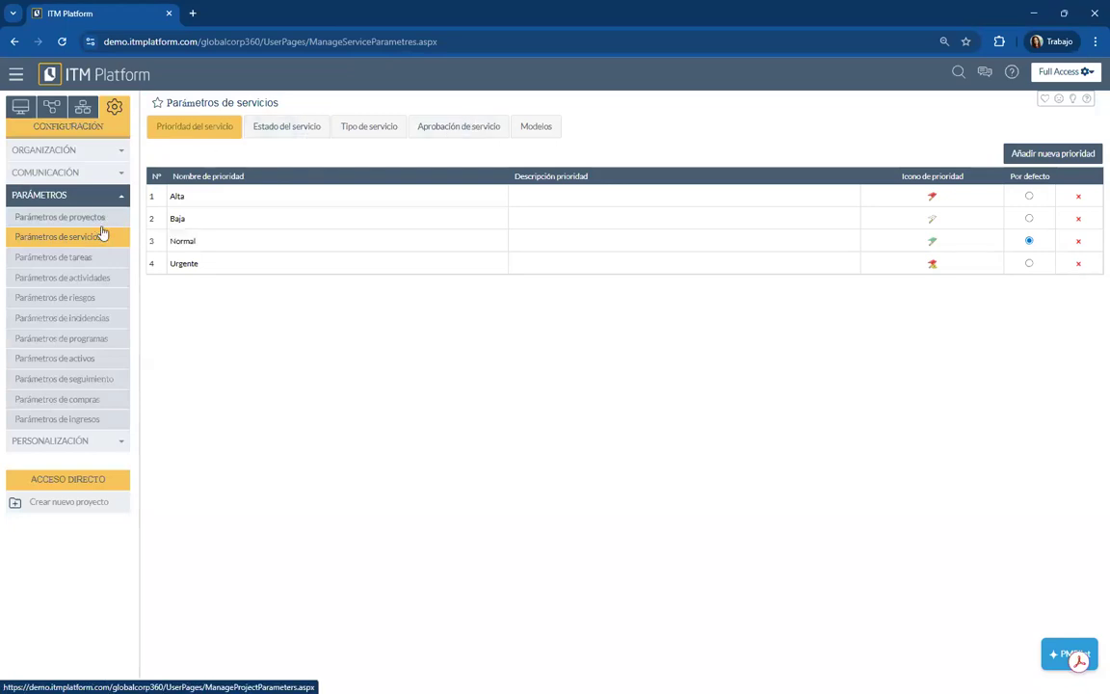
left_click(302, 136)
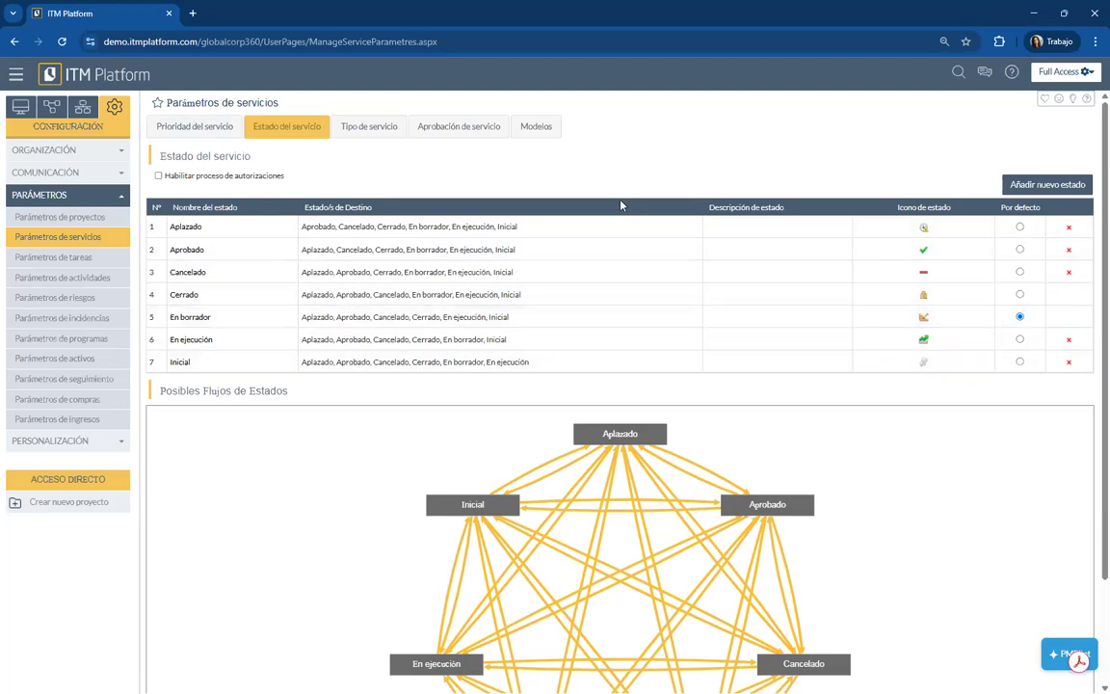
Step: Review the task priorities, states and types, including the form for adding a new task type, without saving anything
left_click(62, 258)
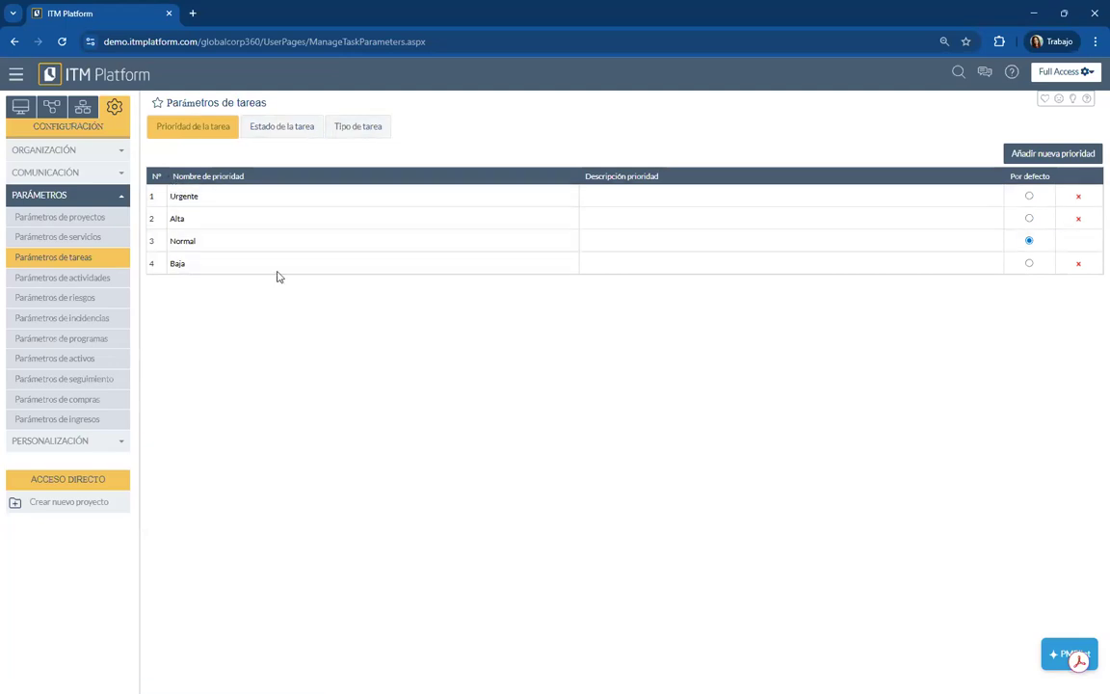
left_click(275, 132)
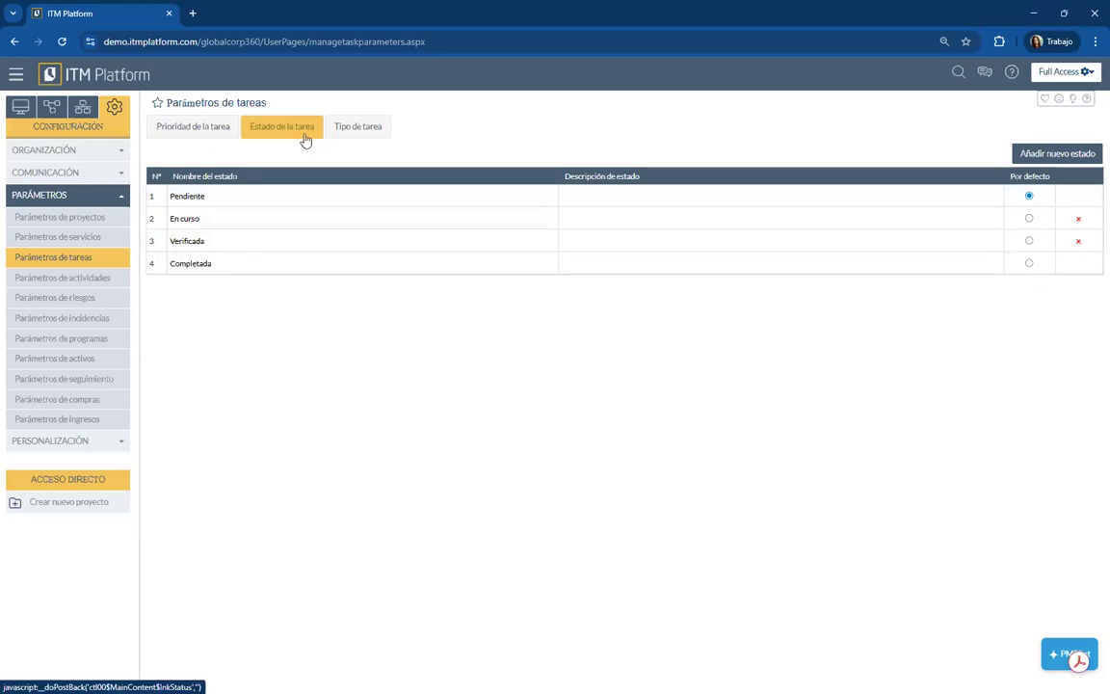
left_click(362, 127)
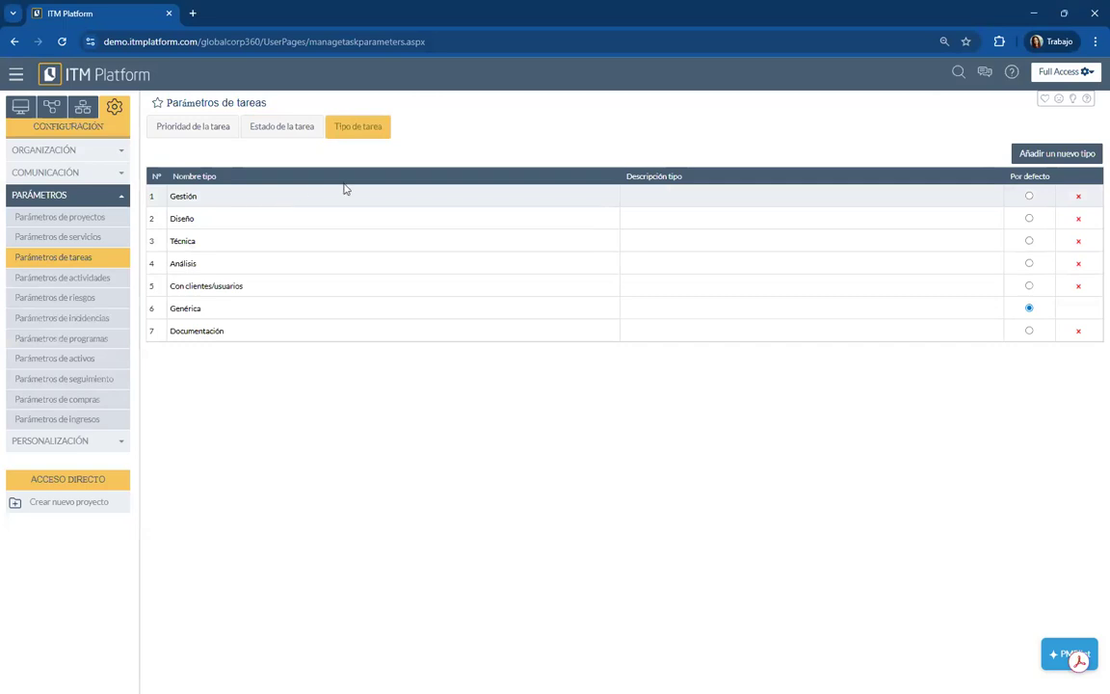
left_click(1063, 158)
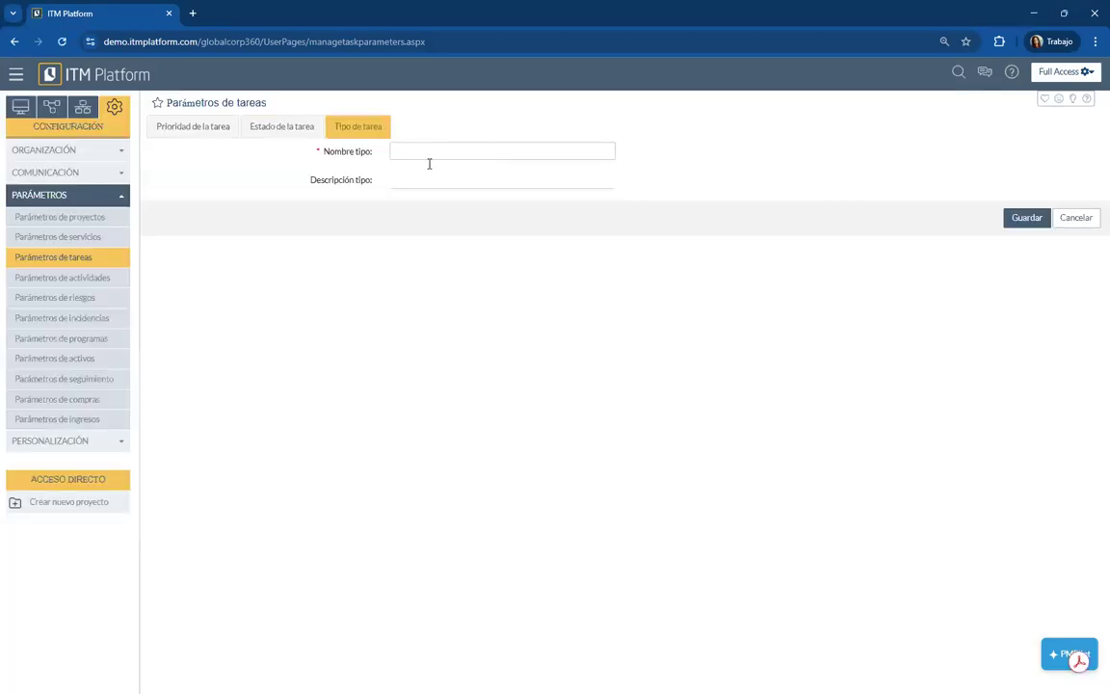
left_click(1075, 224)
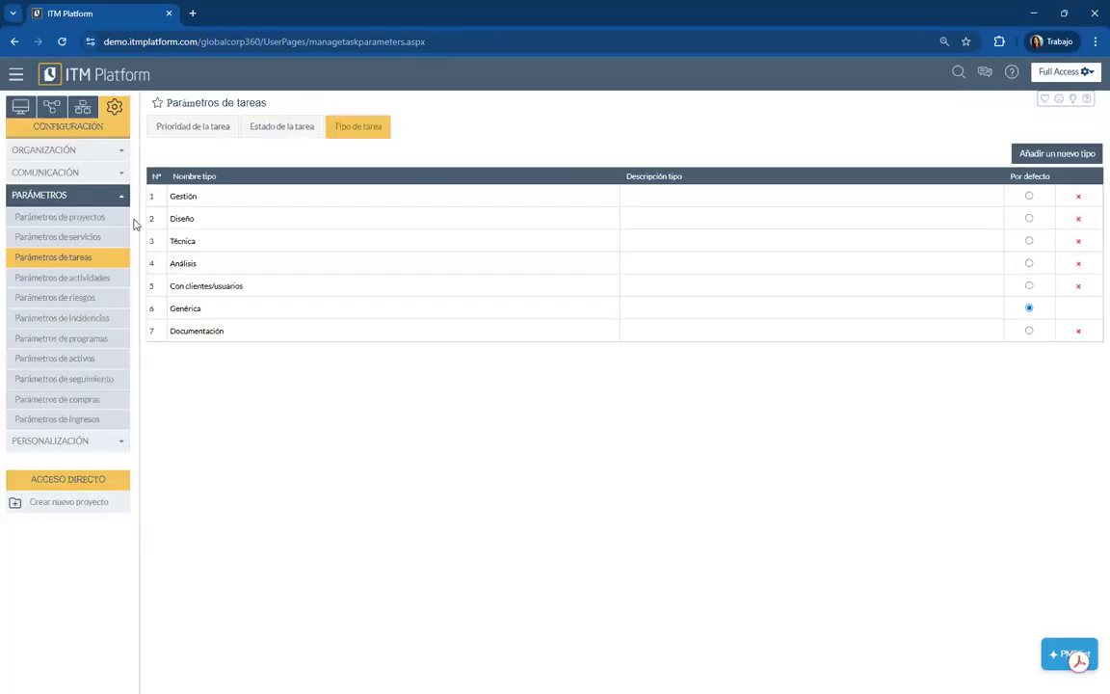
Step: Review the activity parameters, the risk levels, states and types, and the incident types and states
left_click(68, 279)
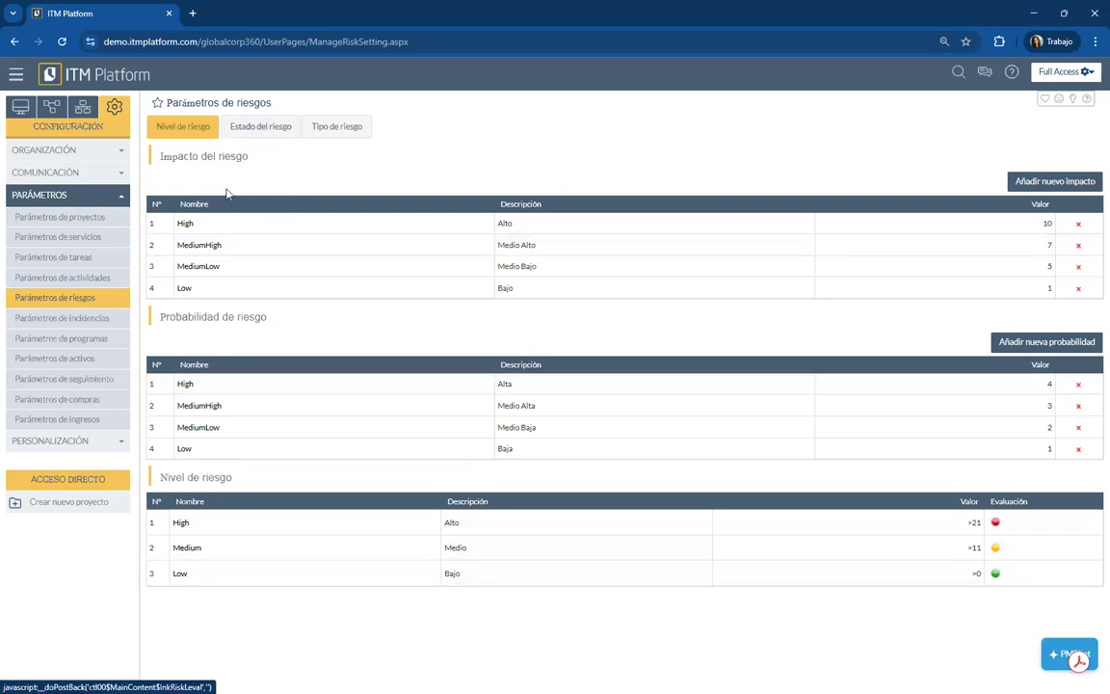
left_click(267, 136)
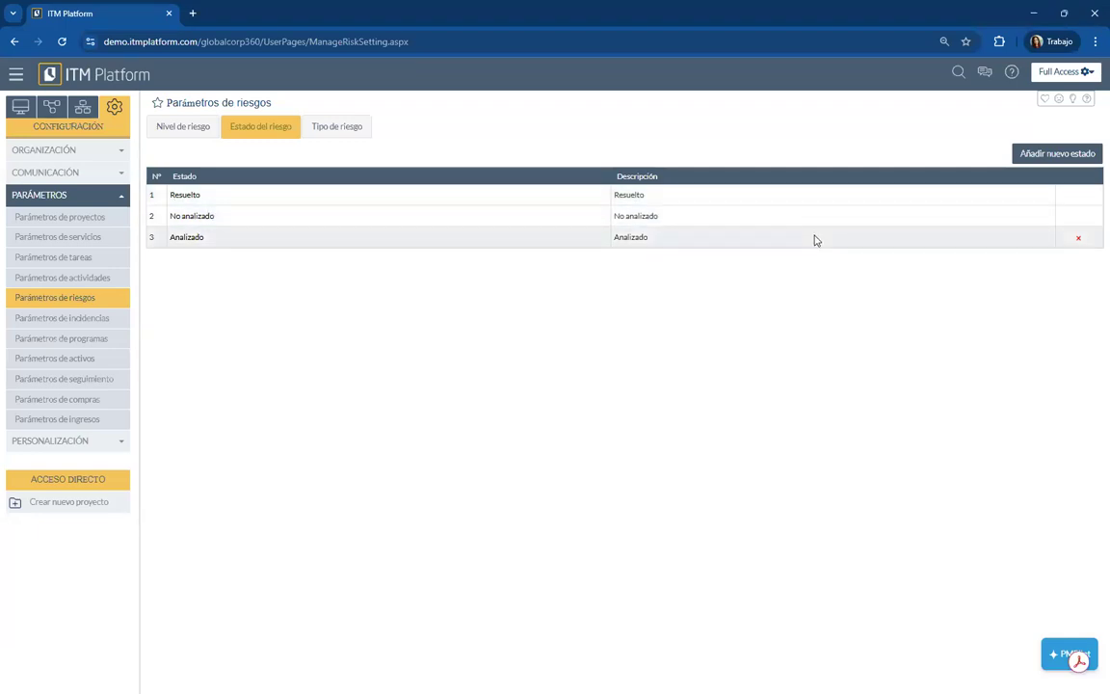
left_click(349, 125)
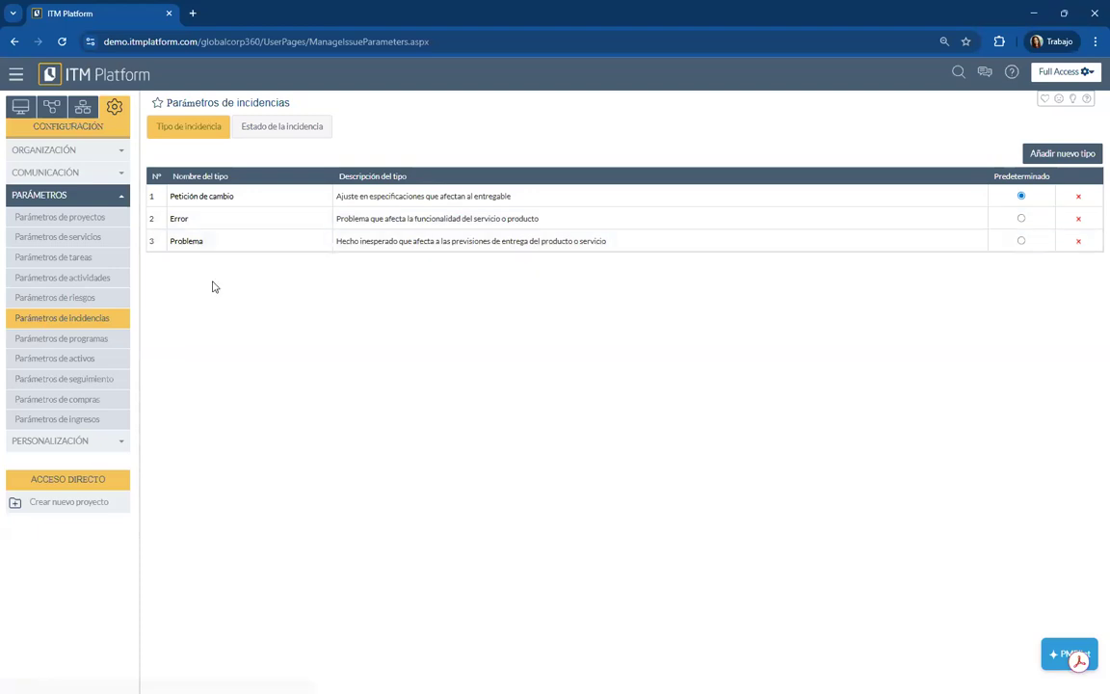
left_click(272, 135)
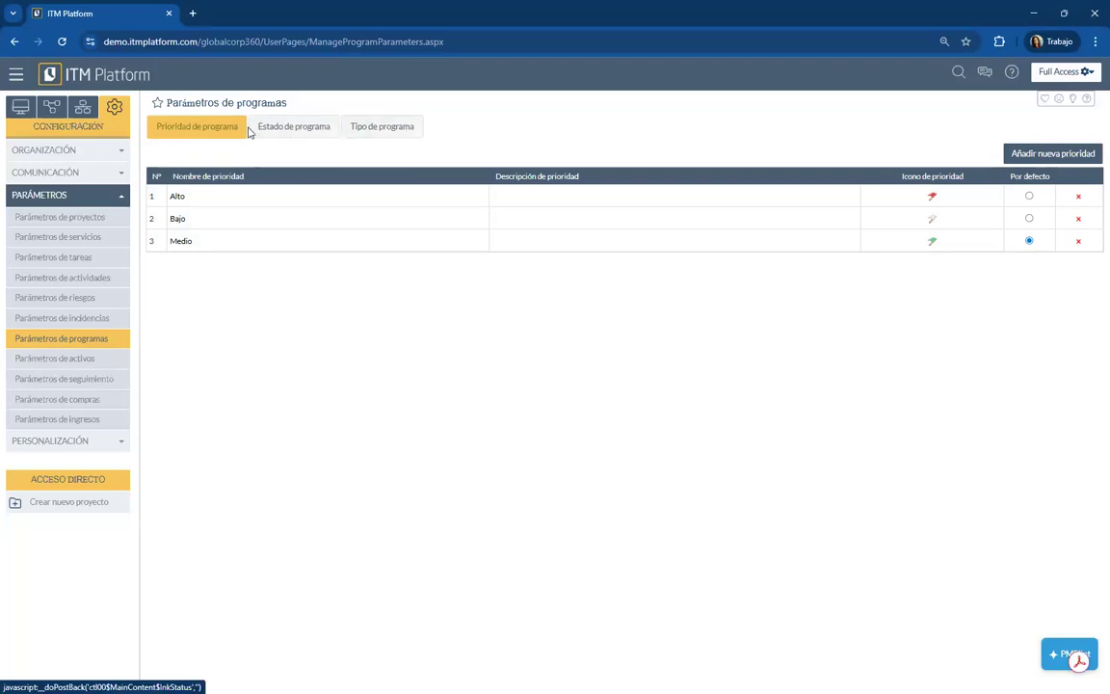
Step: Review the program states and types, and the asset types in Parámetros de activos
left_click(293, 135)
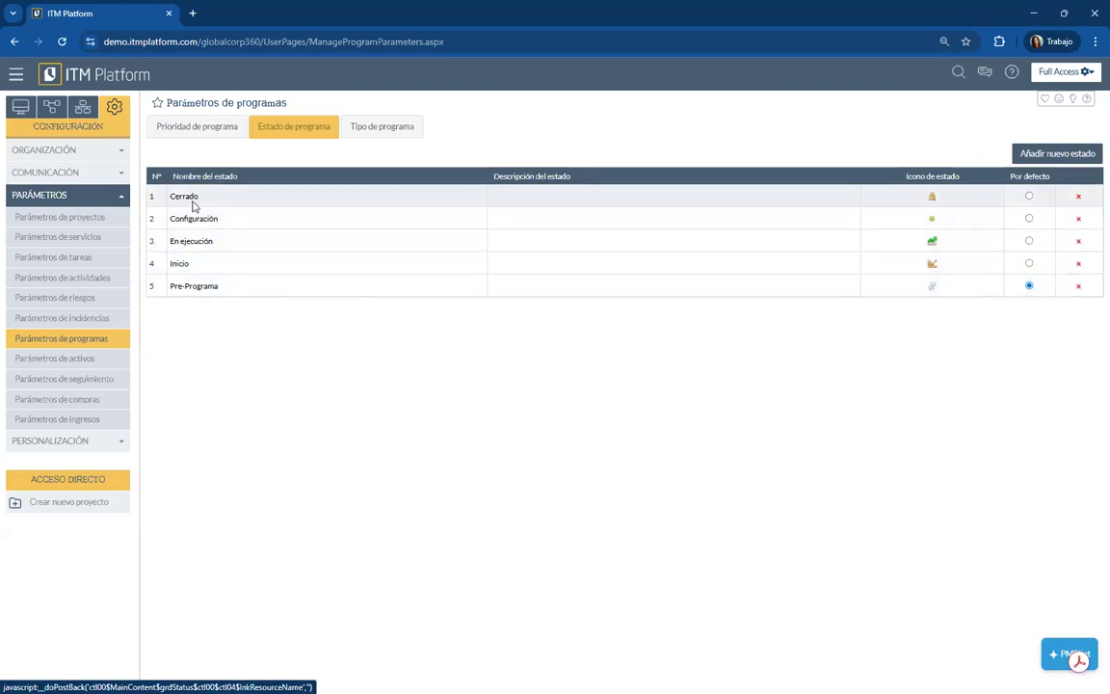
left_click(402, 133)
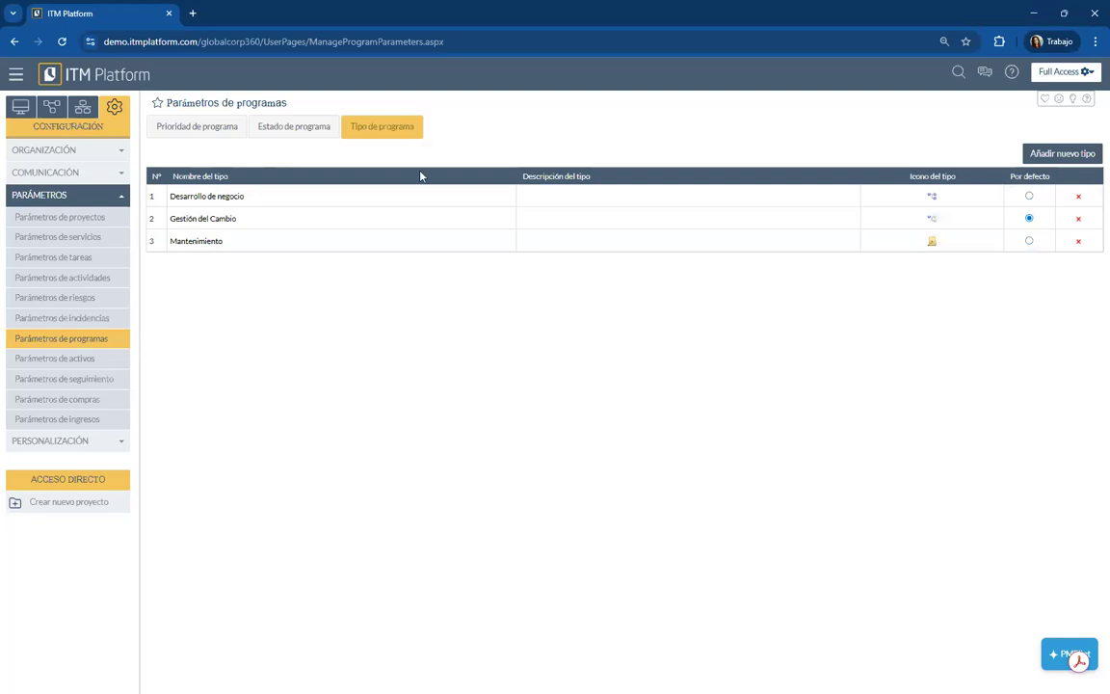
left_click(83, 362)
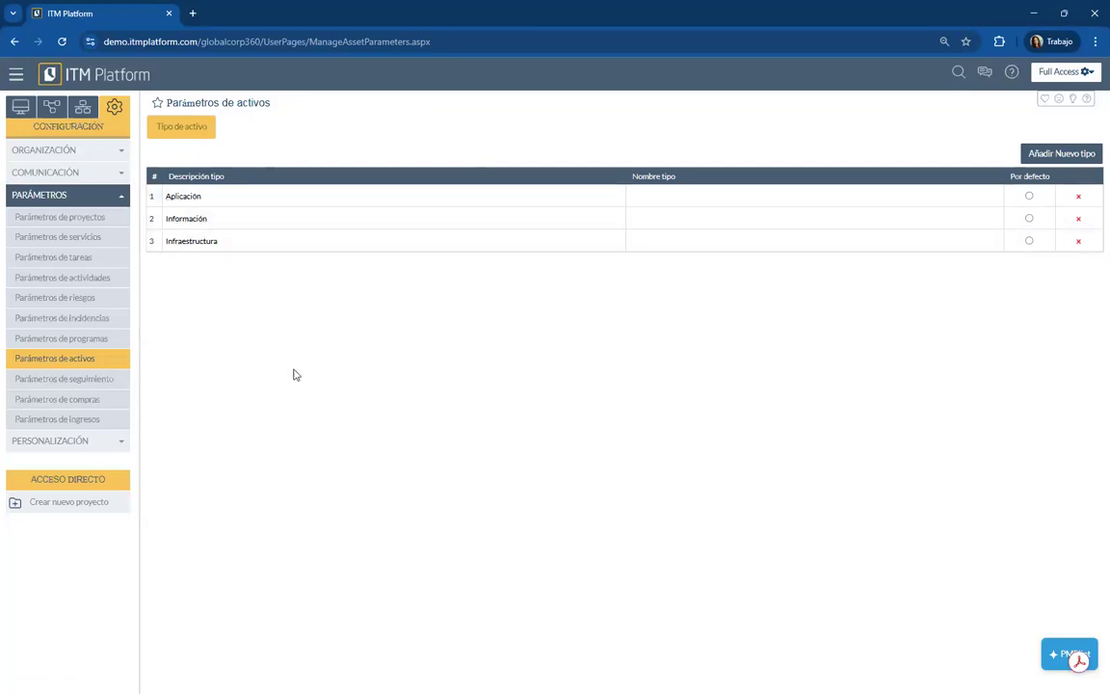
Step: Review the Parámetros de seguimiento and the new evaluation form with its traffic-light and dashboard color choices, without saving anything
left_click(82, 384)
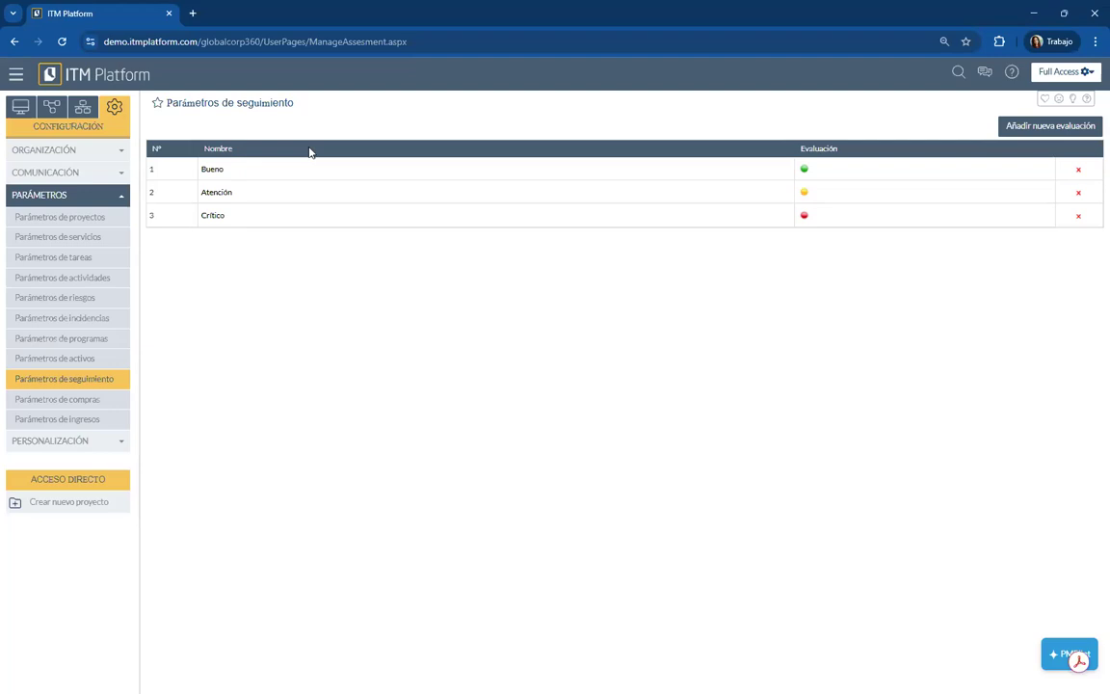
left_click(1057, 129)
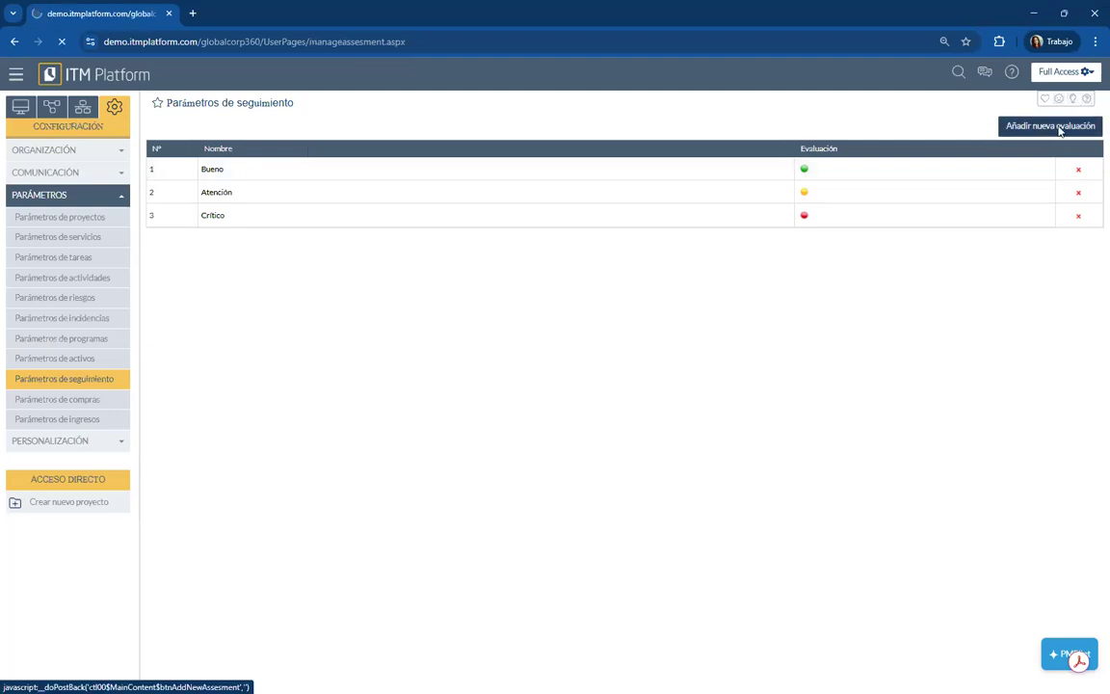
left_click(422, 160)
left_click(447, 216)
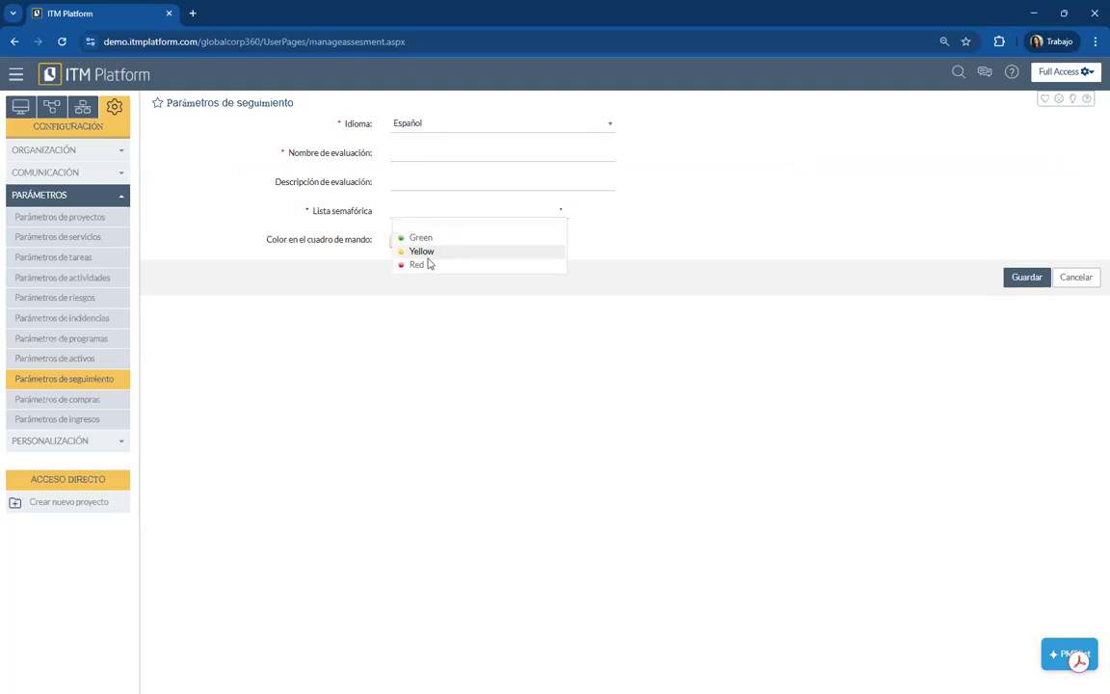
left_click(671, 210)
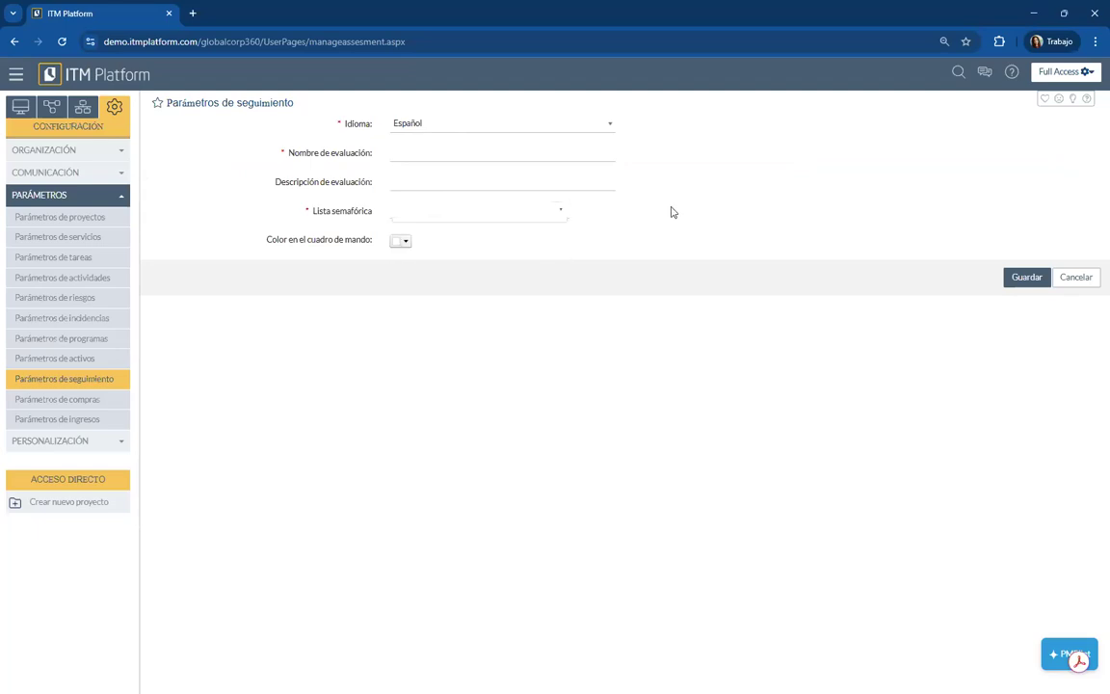
left_click(404, 241)
left_click(735, 224)
left_click(1086, 279)
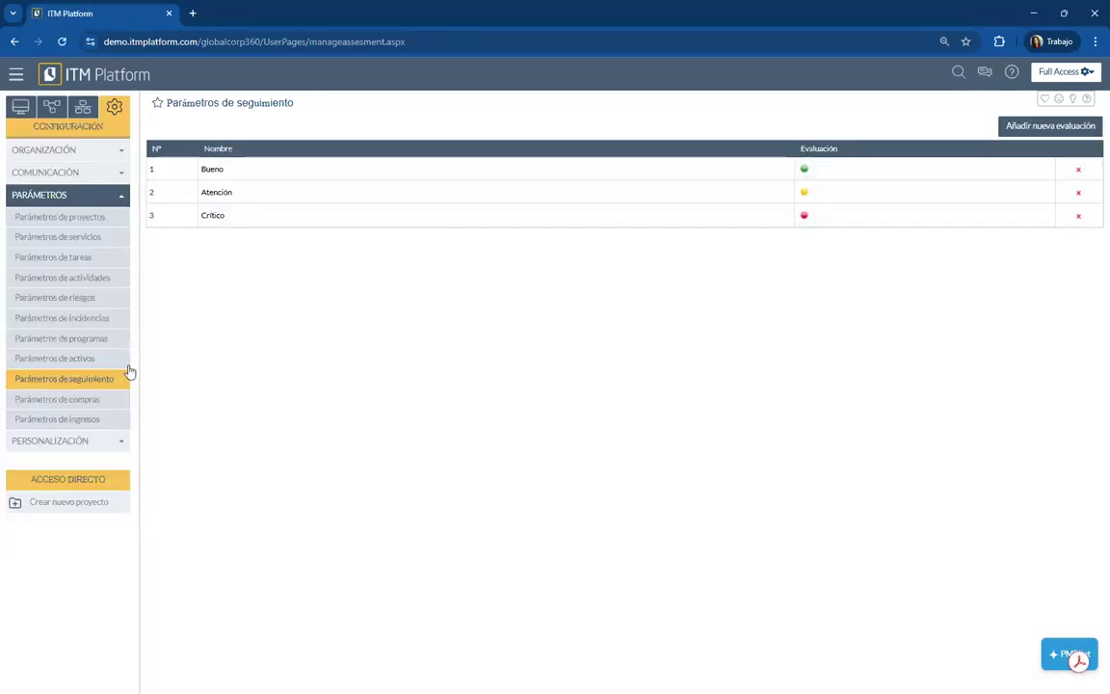
Step: Review the purchase types and states in Parámetros de compras, and the income states in Parámetros de ingresos
left_click(76, 401)
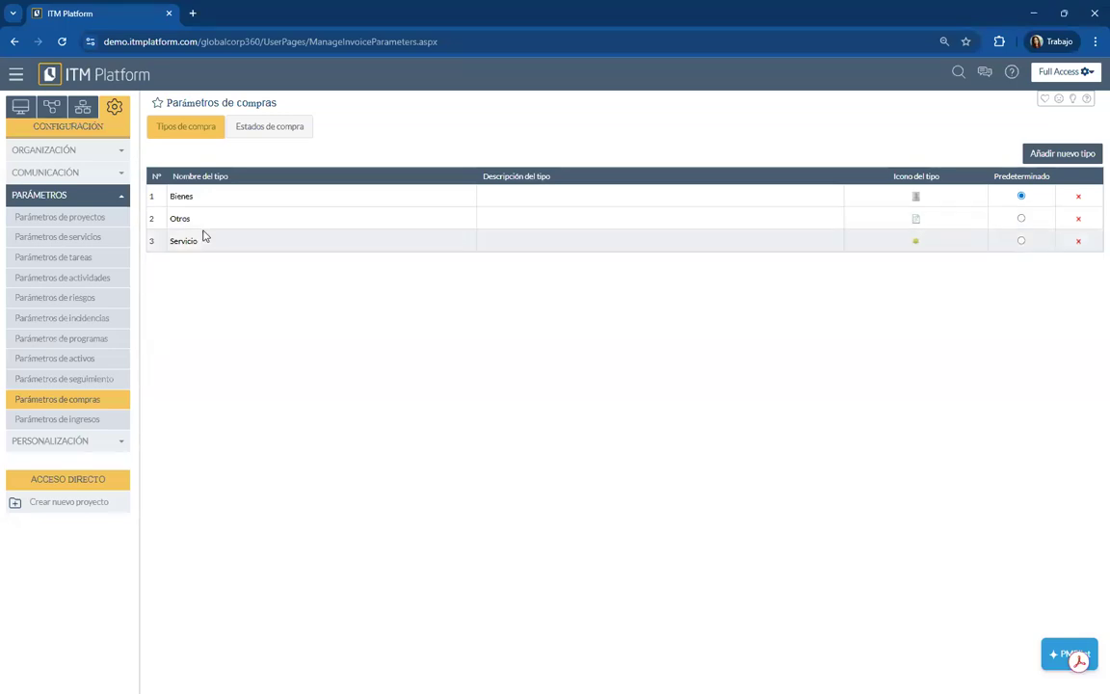
left_click(284, 130)
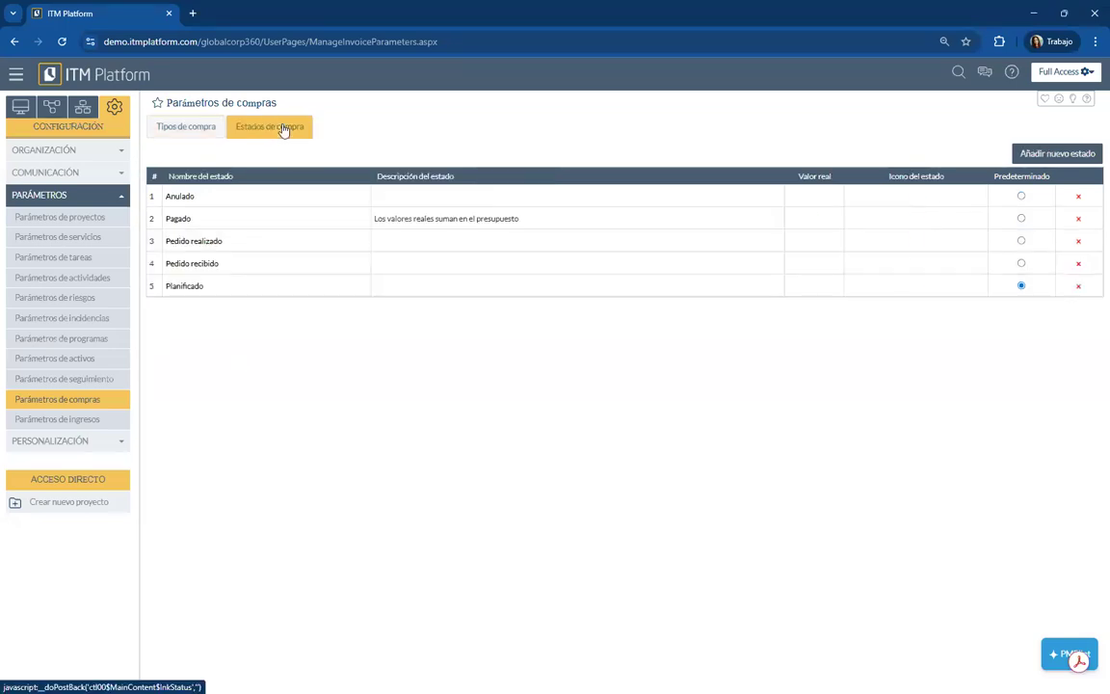
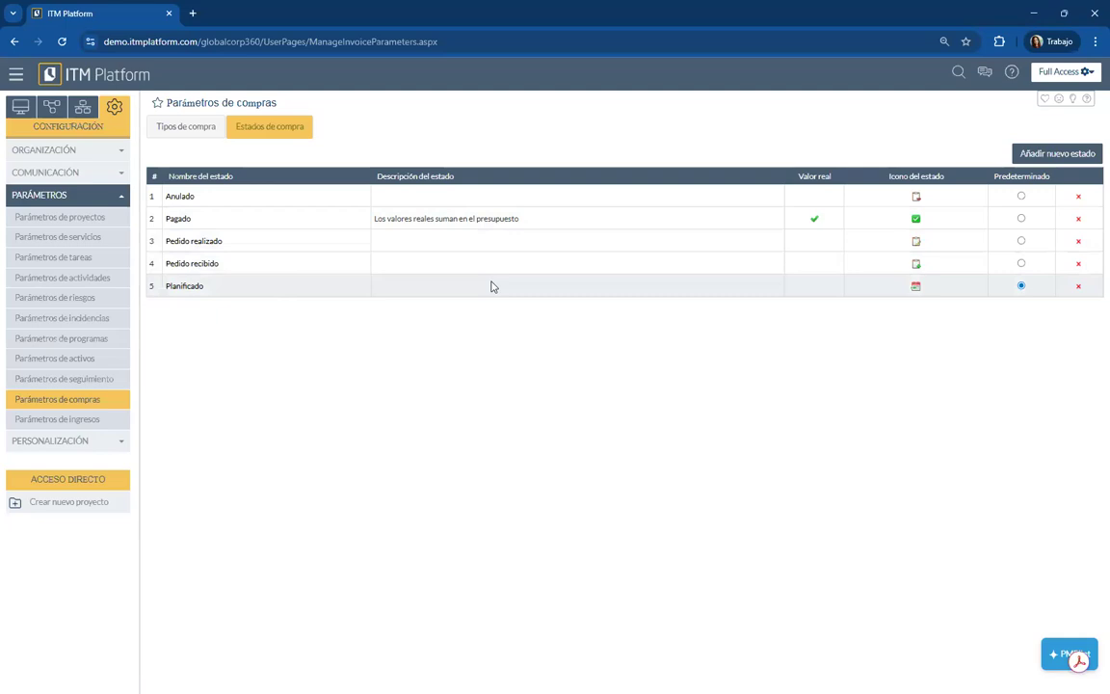
left_click(812, 218)
left_click(812, 219)
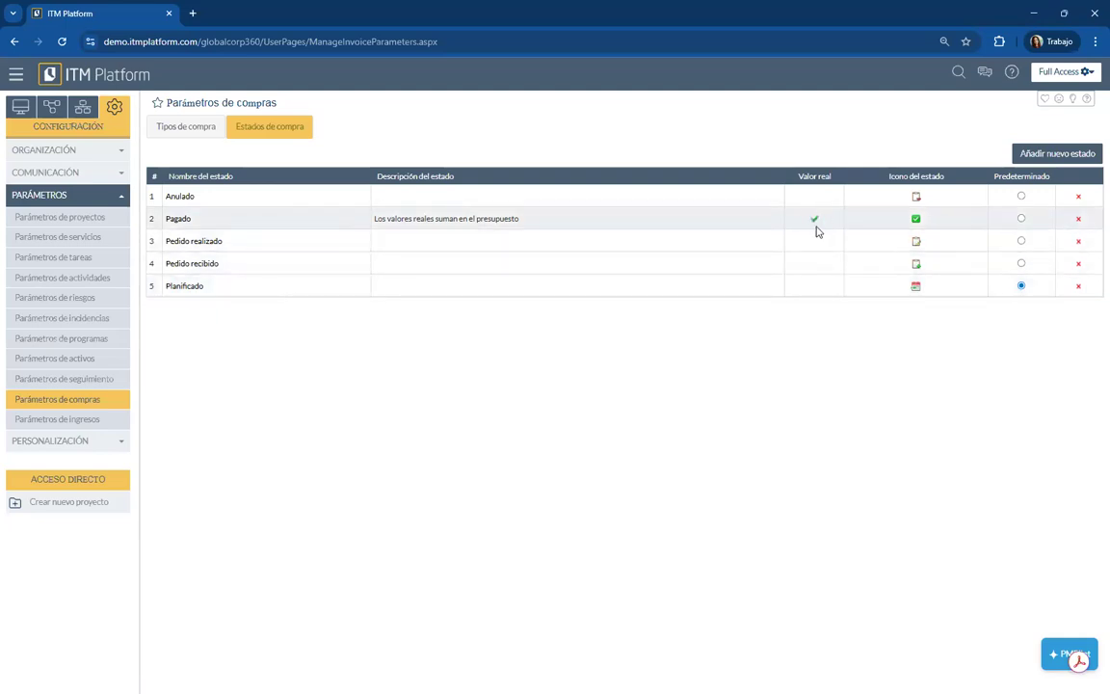
left_click(60, 418)
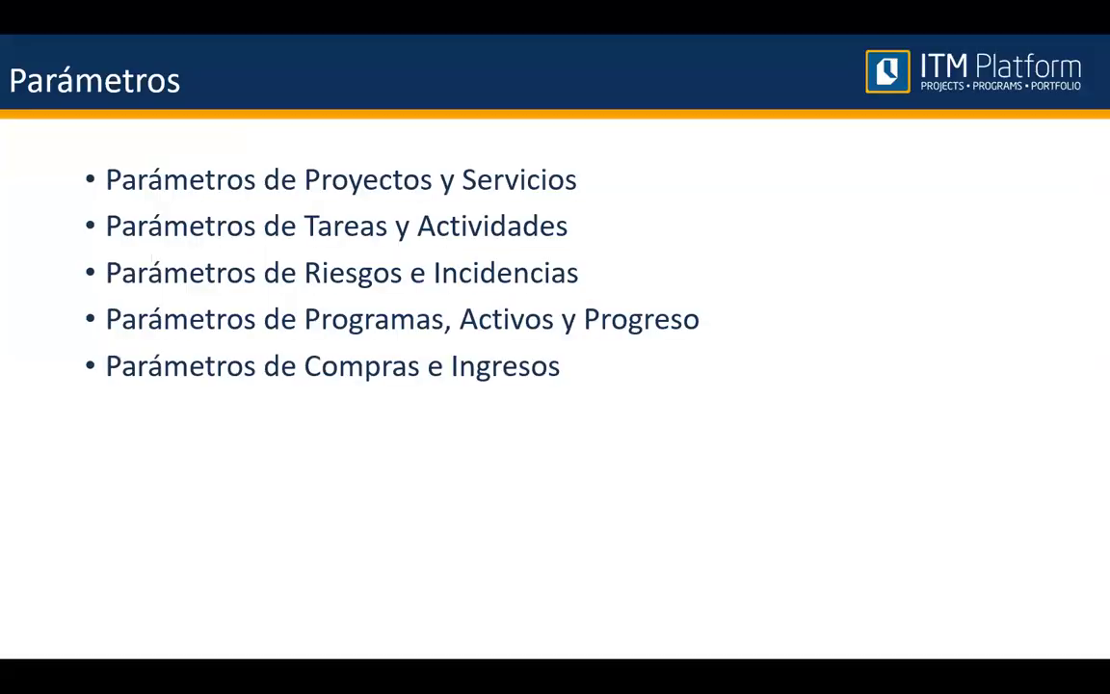
left_click(458, 433)
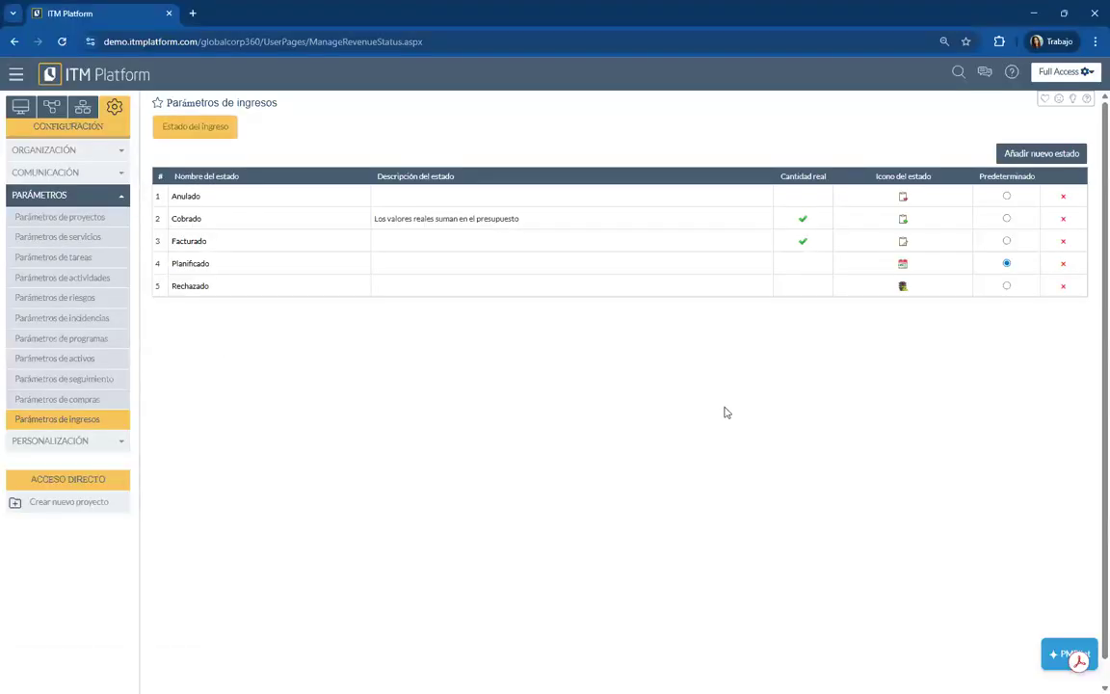
Step: Show the list of users in the organization's user management area
left_click(83, 108)
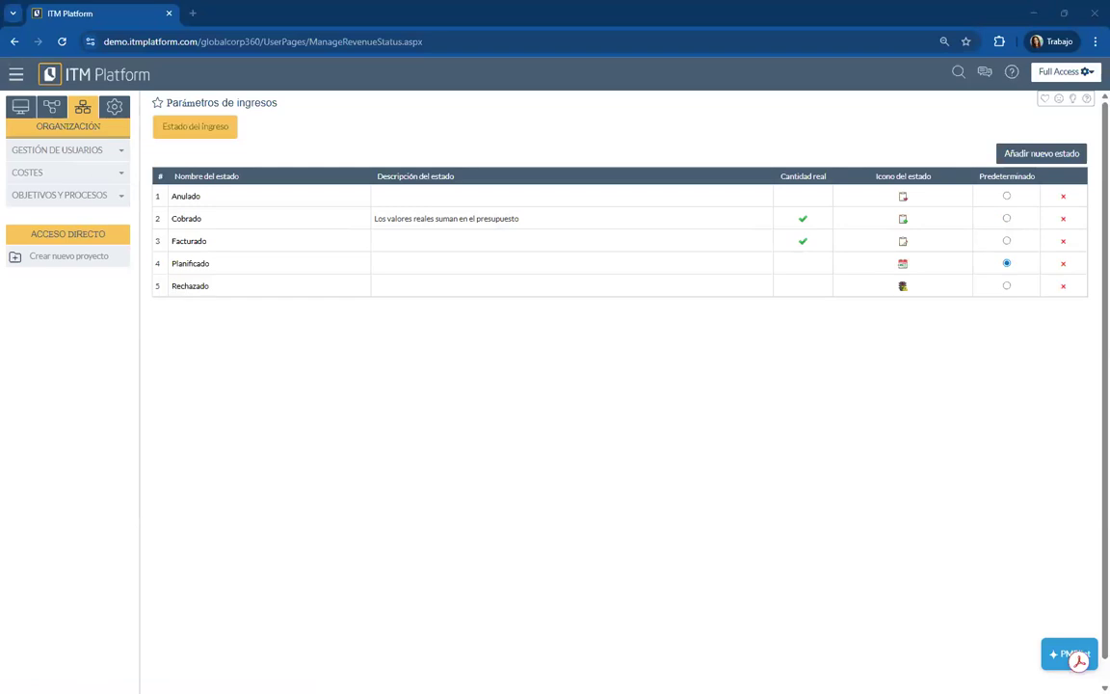
left_click(61, 151)
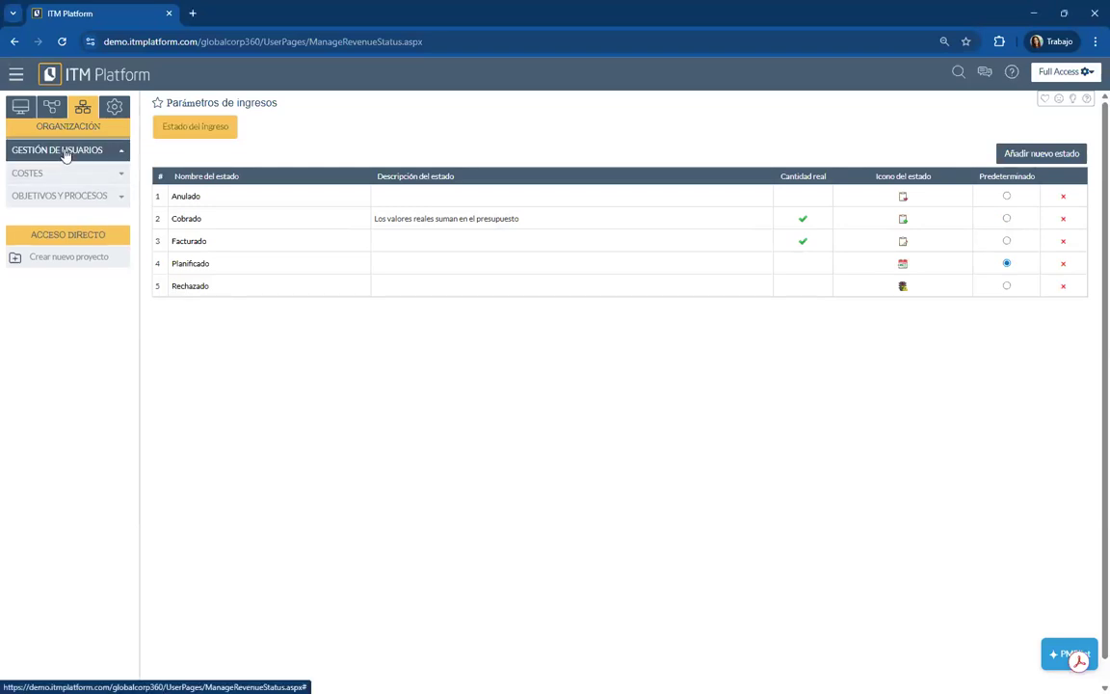
left_click(47, 174)
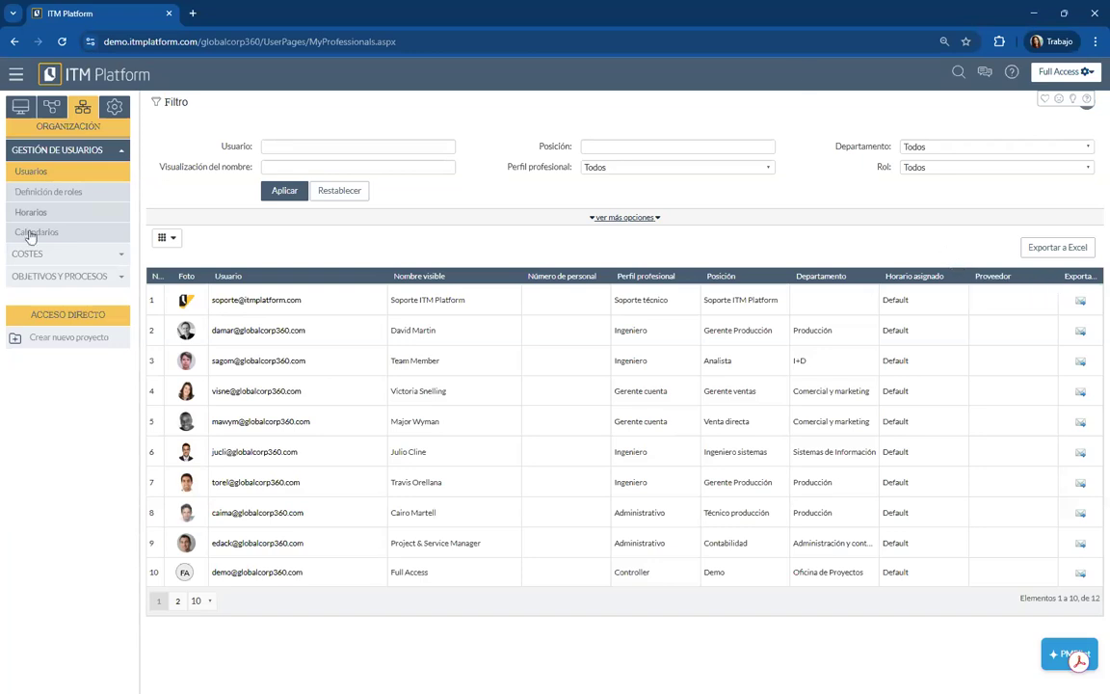
Step: Open the second user's profile and examine the personal information and the available and assigned roles
left_click(257, 334)
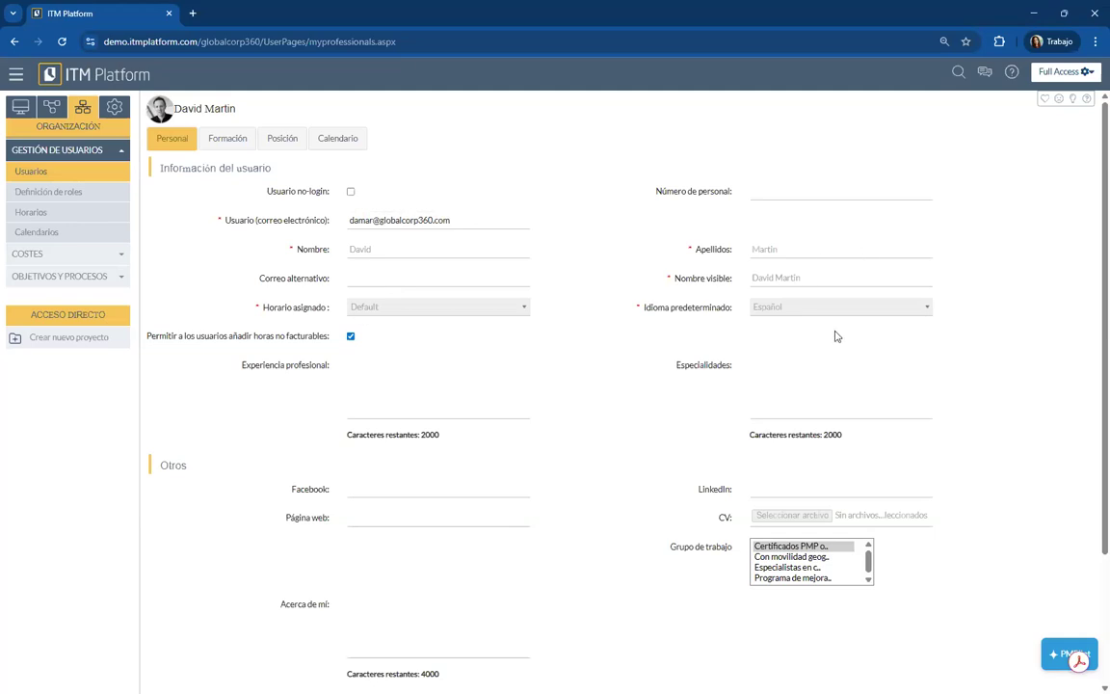
scroll(518, 421, "down", 3)
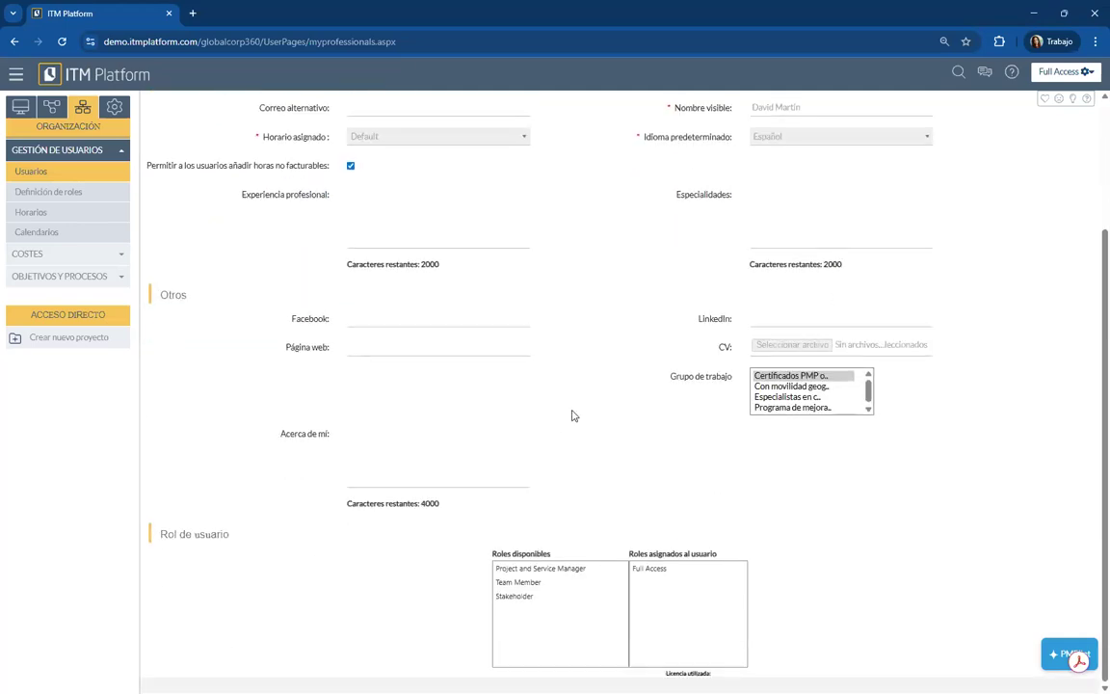
left_click(501, 583)
left_click(554, 600)
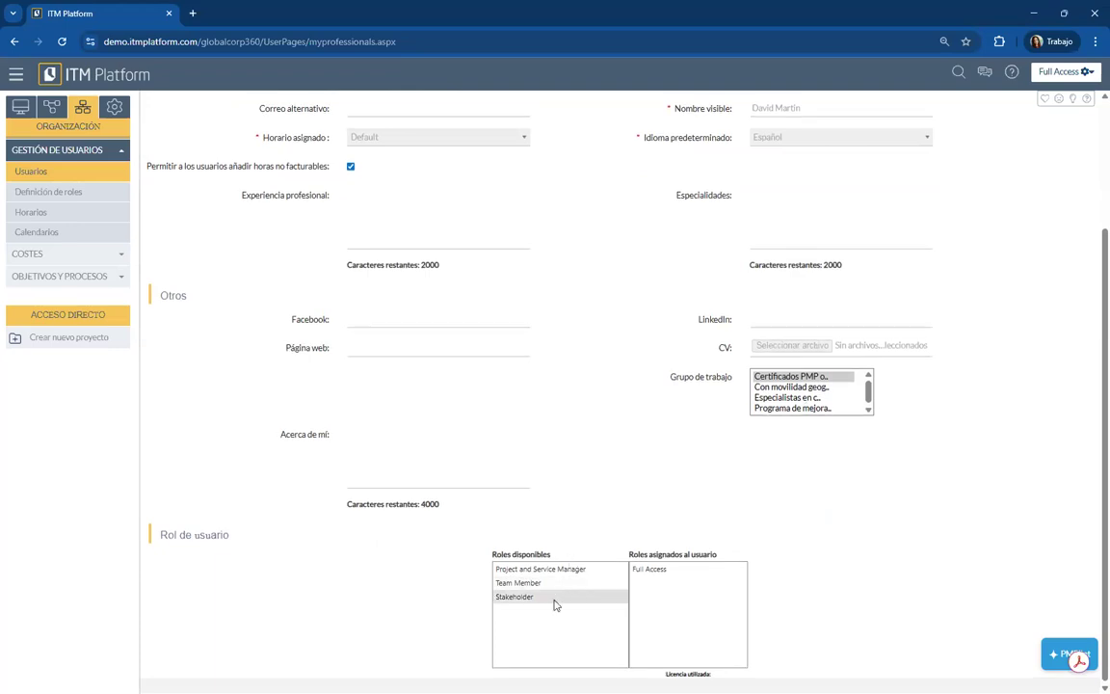
left_click(632, 568)
left_click(508, 584)
left_click(526, 568)
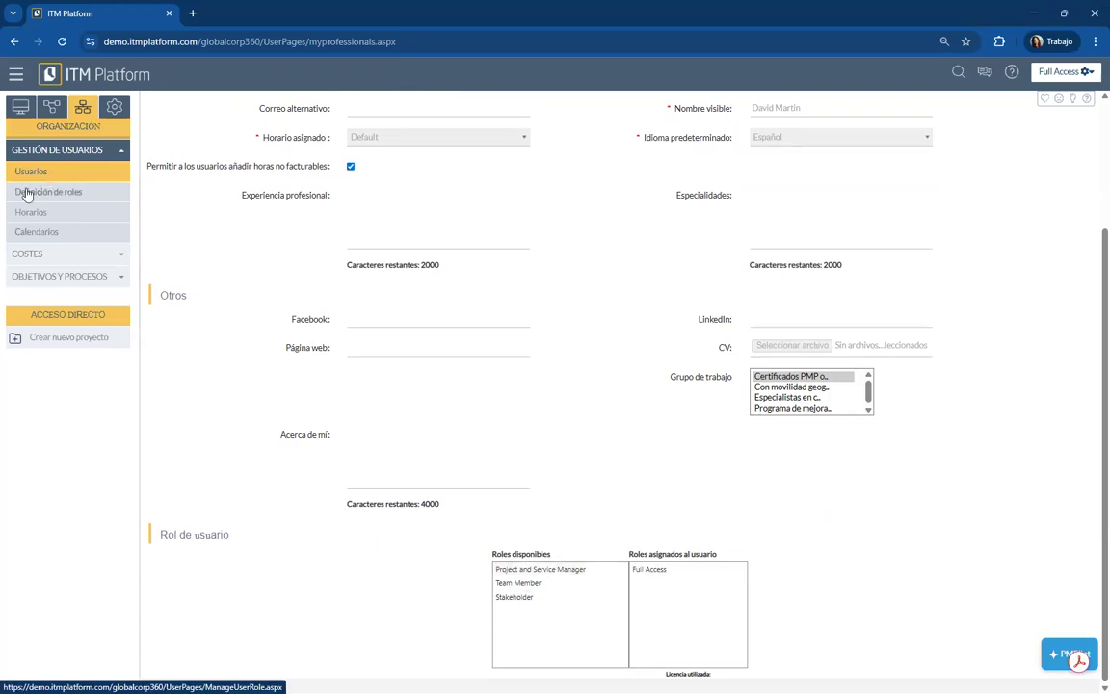
scroll(554, 573, "up", 1)
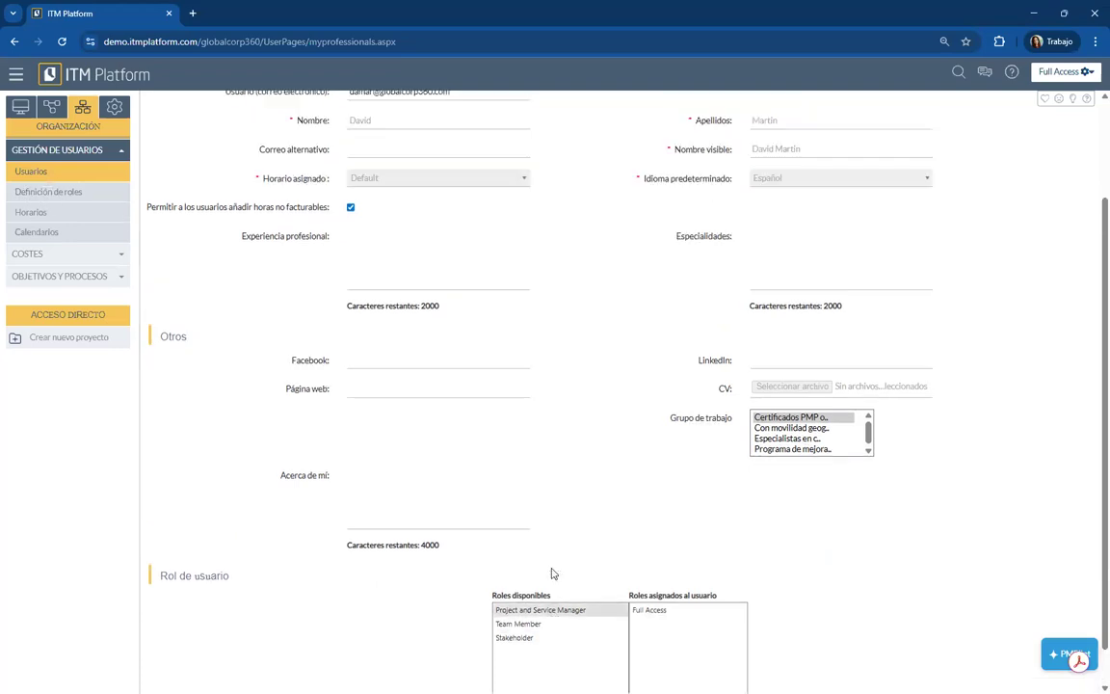
scroll(552, 573, "up", 2)
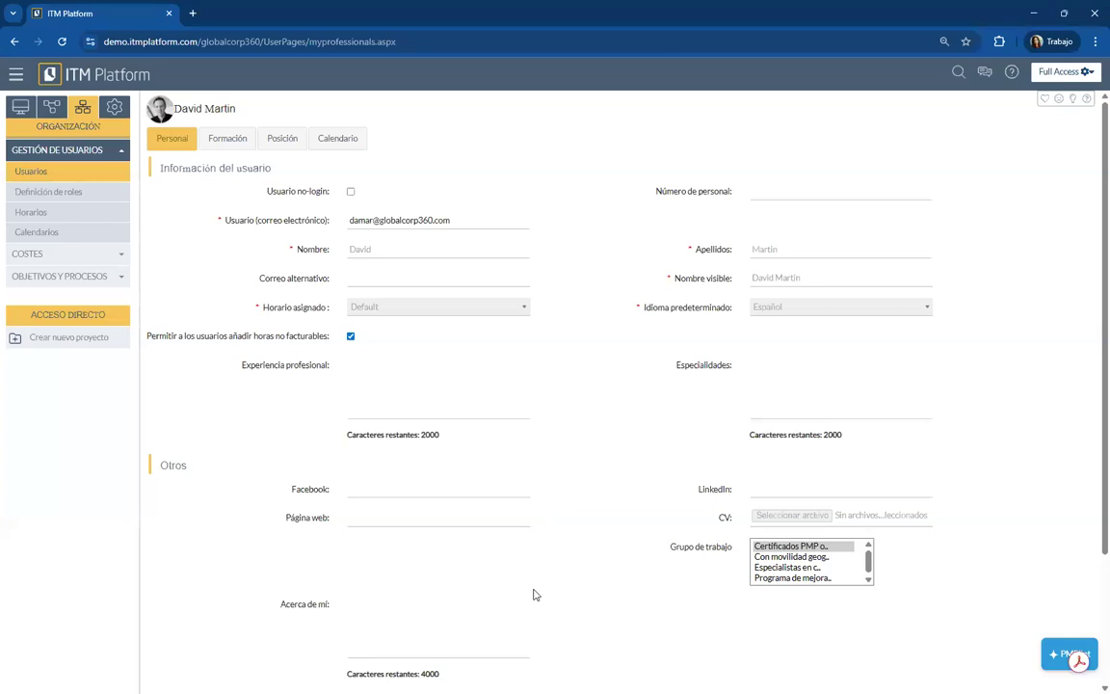
scroll(724, 597, "down", 2)
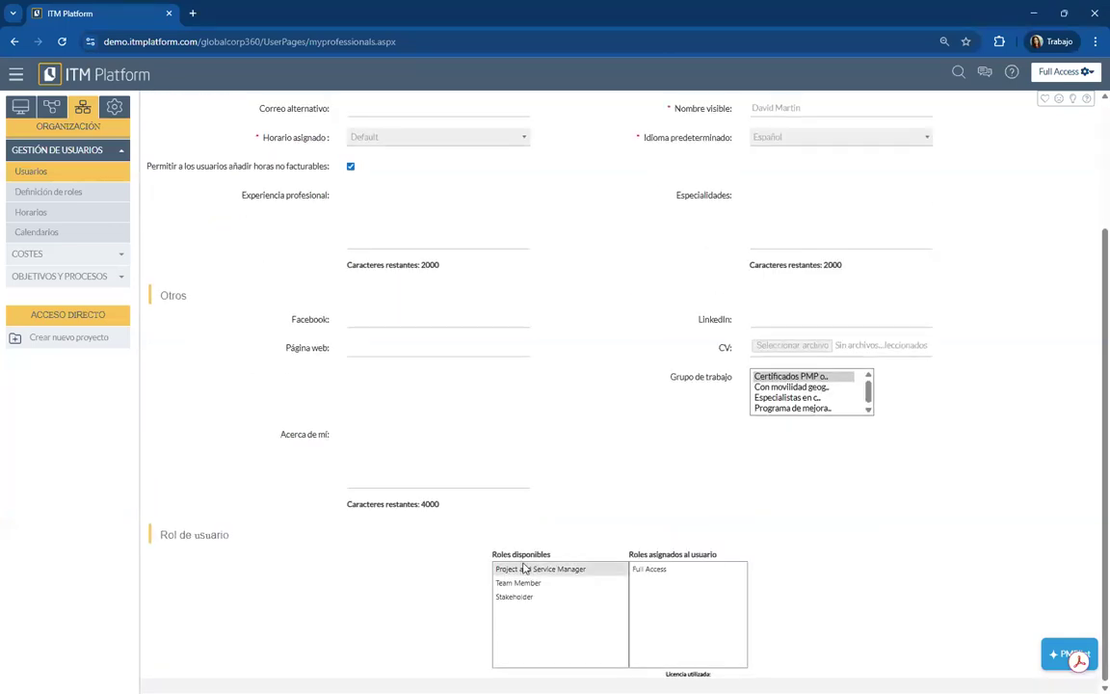
scroll(520, 540, "up", 2)
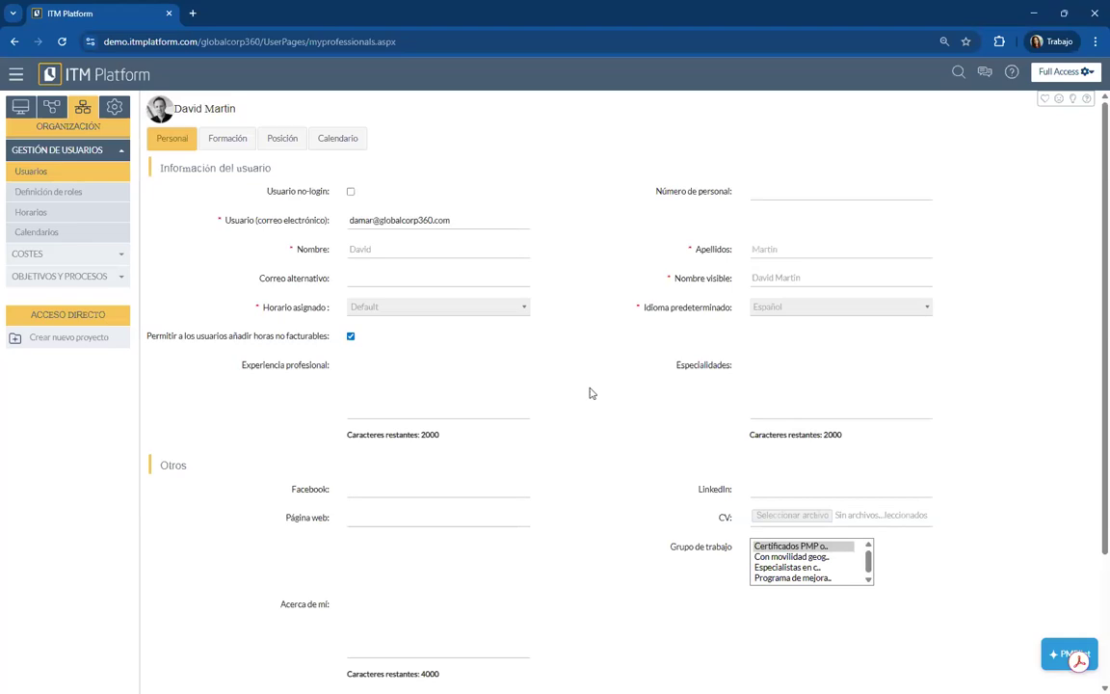
Step: Try the Usuario no-login option, leave it unchecked, and look over the profile down to the user roles
left_click(351, 193)
left_click(351, 193)
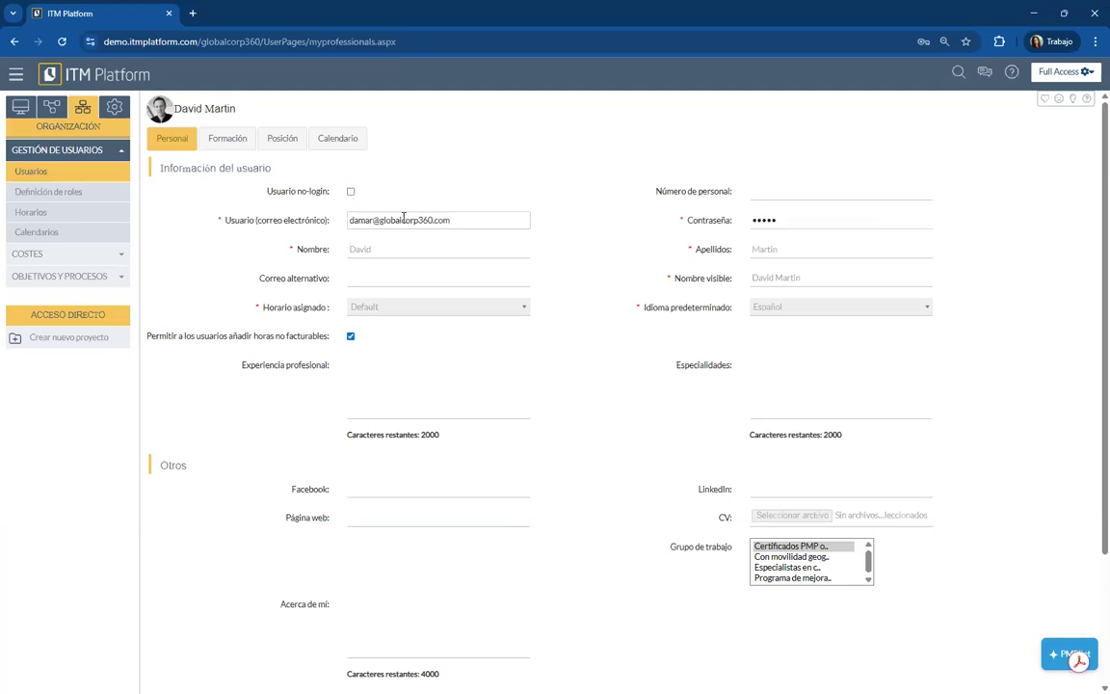
left_click(350, 193)
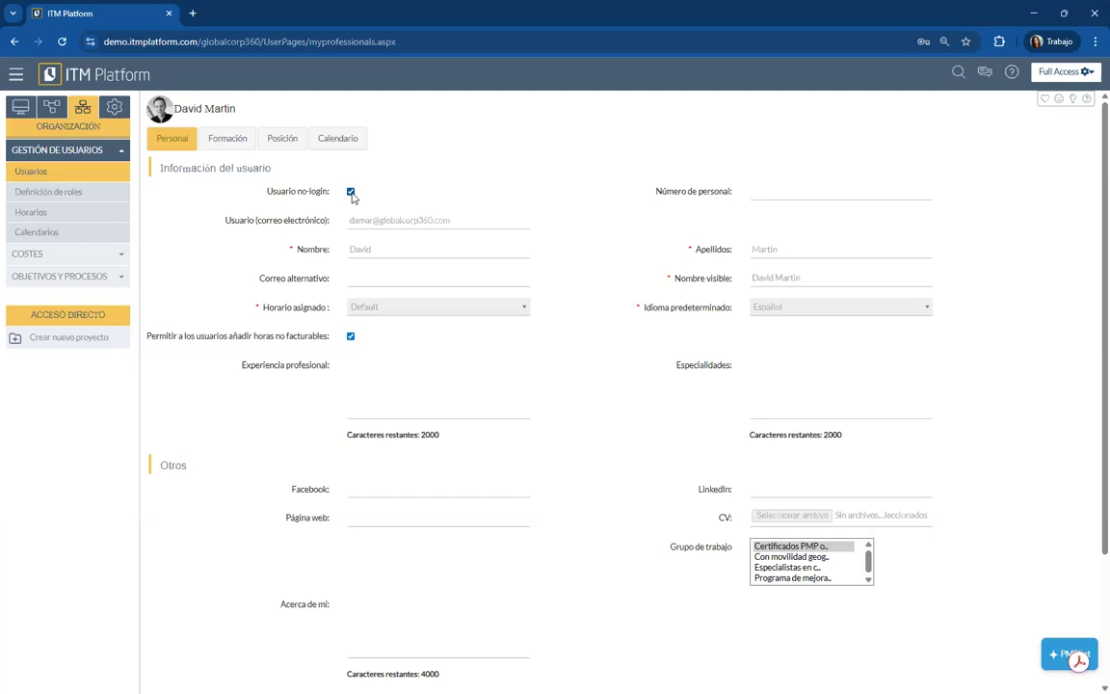
left_click(351, 193)
scroll(558, 588, "down", 2)
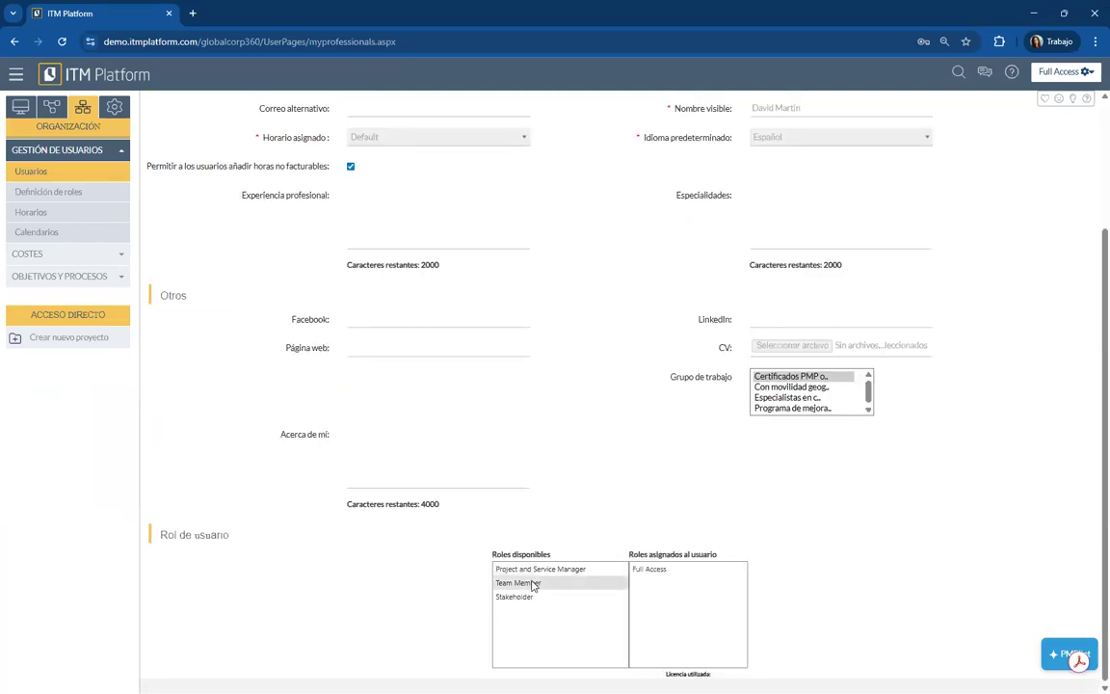
scroll(518, 381, "up", 2)
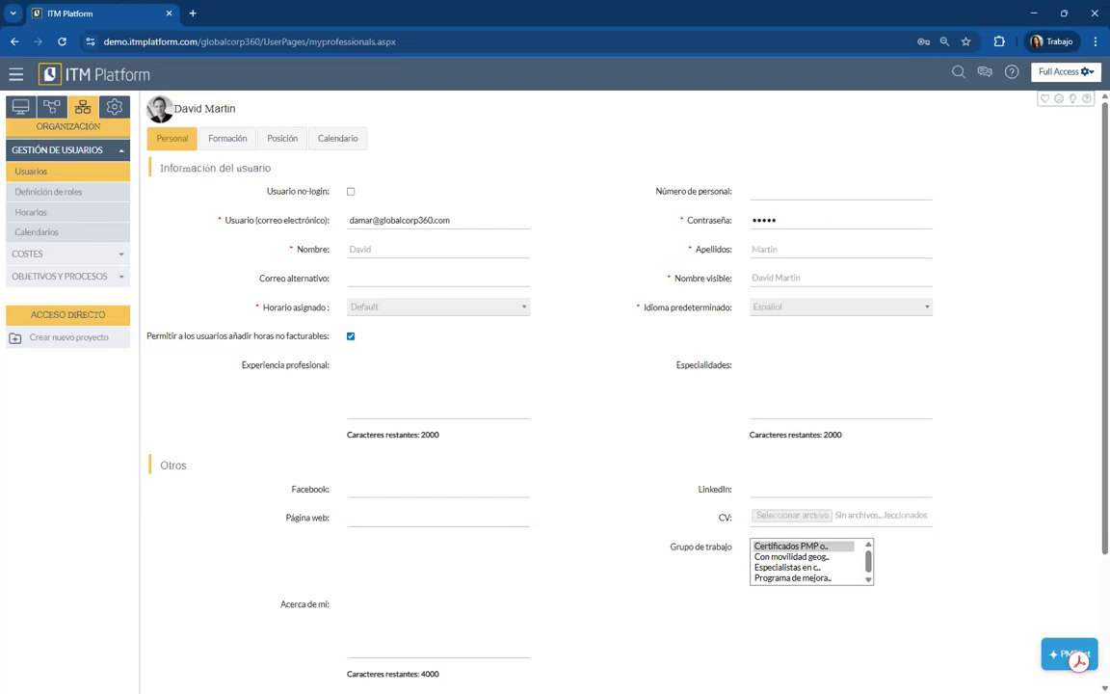
scroll(499, 408, "down", 1)
scroll(499, 408, "down", 3)
scroll(499, 409, "up", 4)
Step: Discard the pending profile changes and review the user's Formación, Posición and Calendario sections, plus the organization's role definitions
left_click(231, 138)
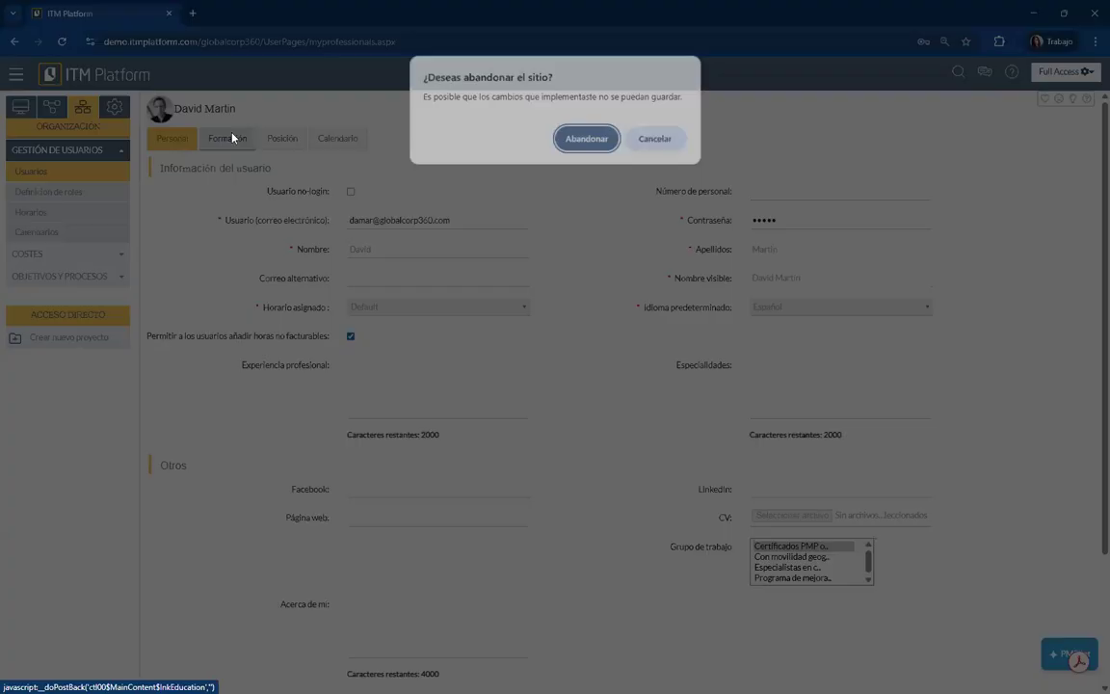
left_click(586, 138)
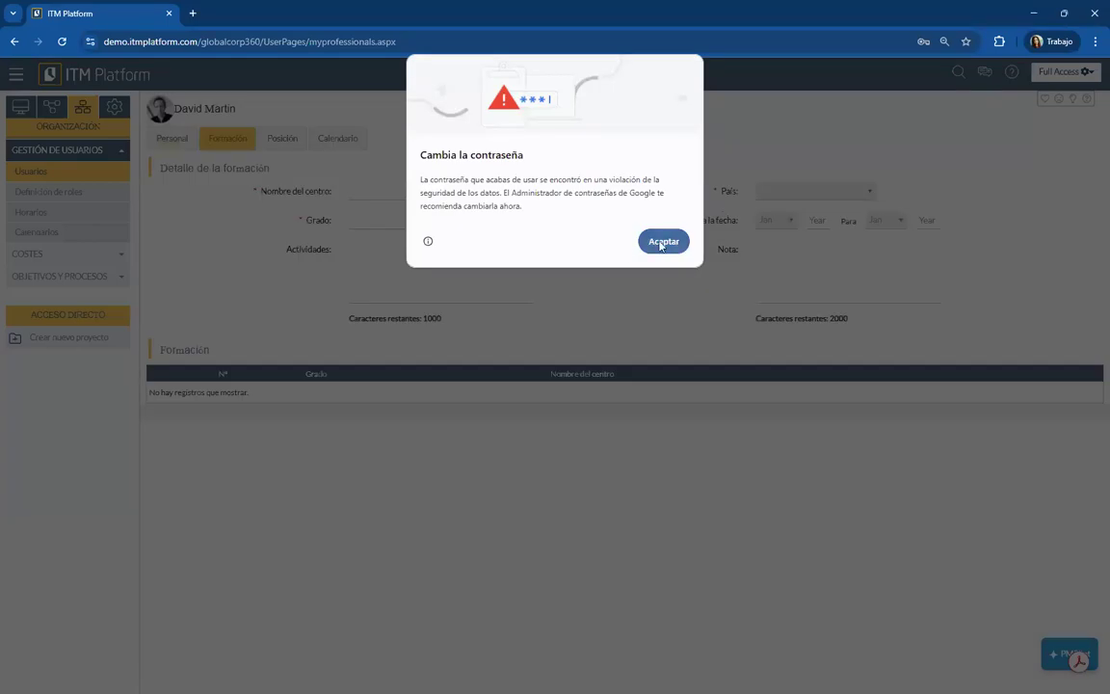
left_click(660, 242)
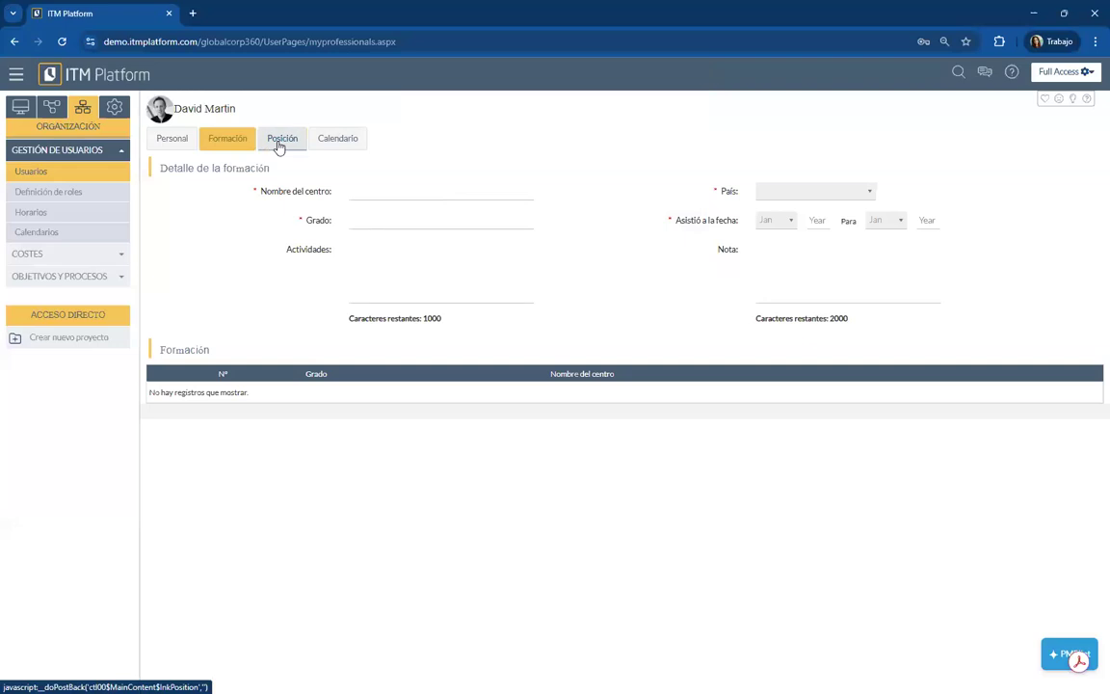
left_click(280, 143)
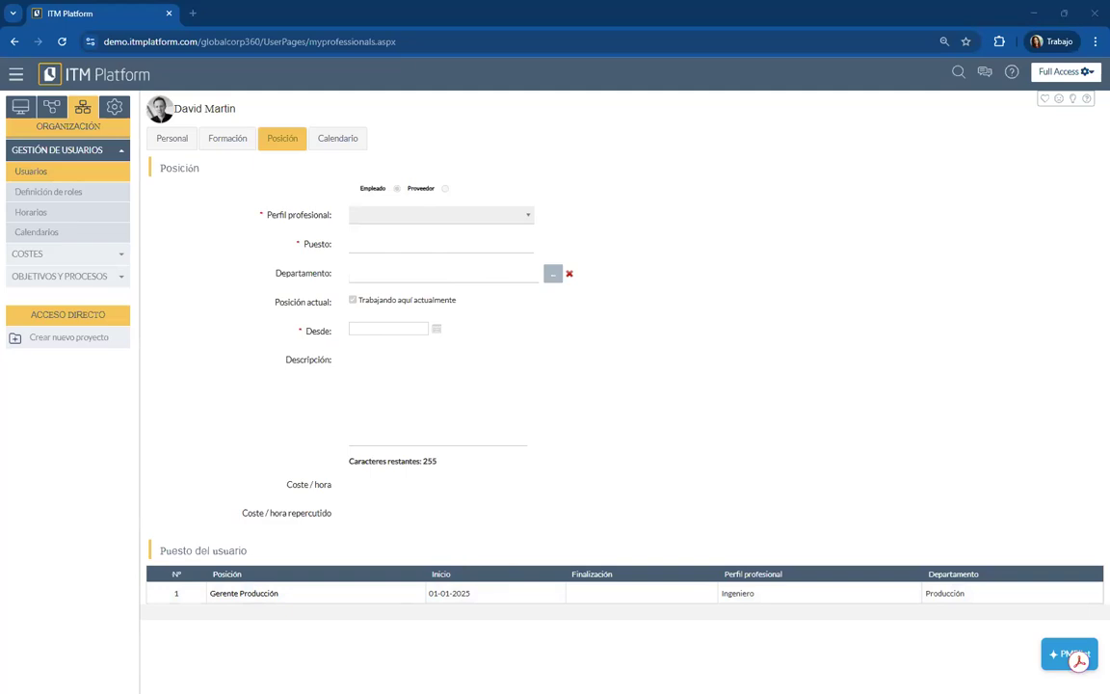
left_click(341, 141)
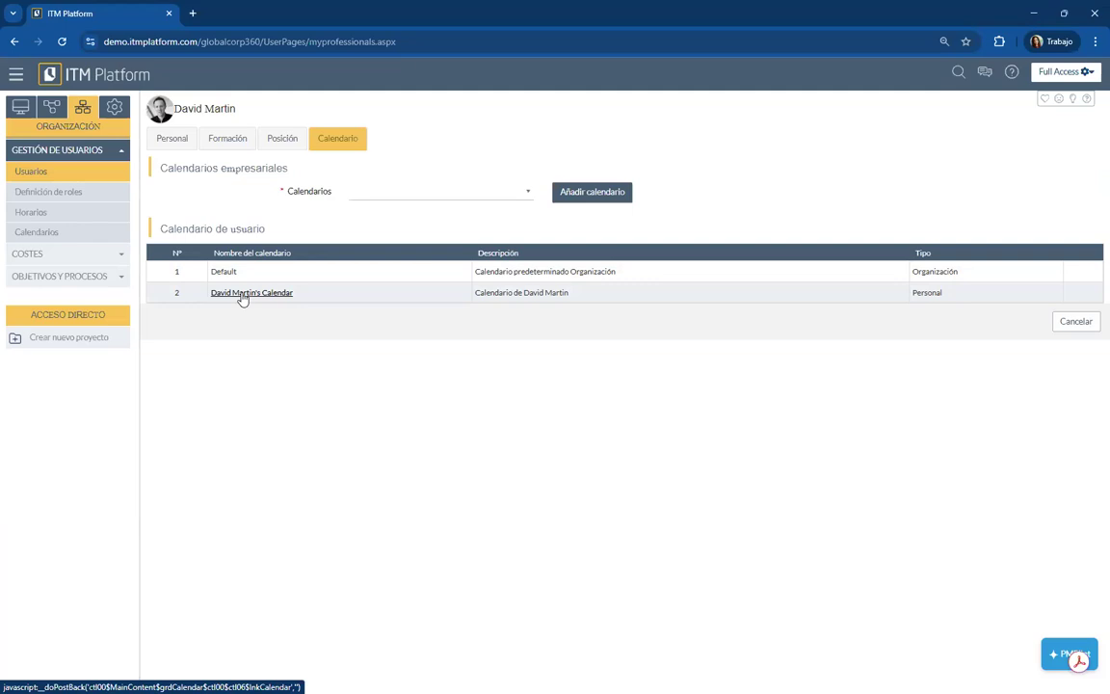
left_click(45, 192)
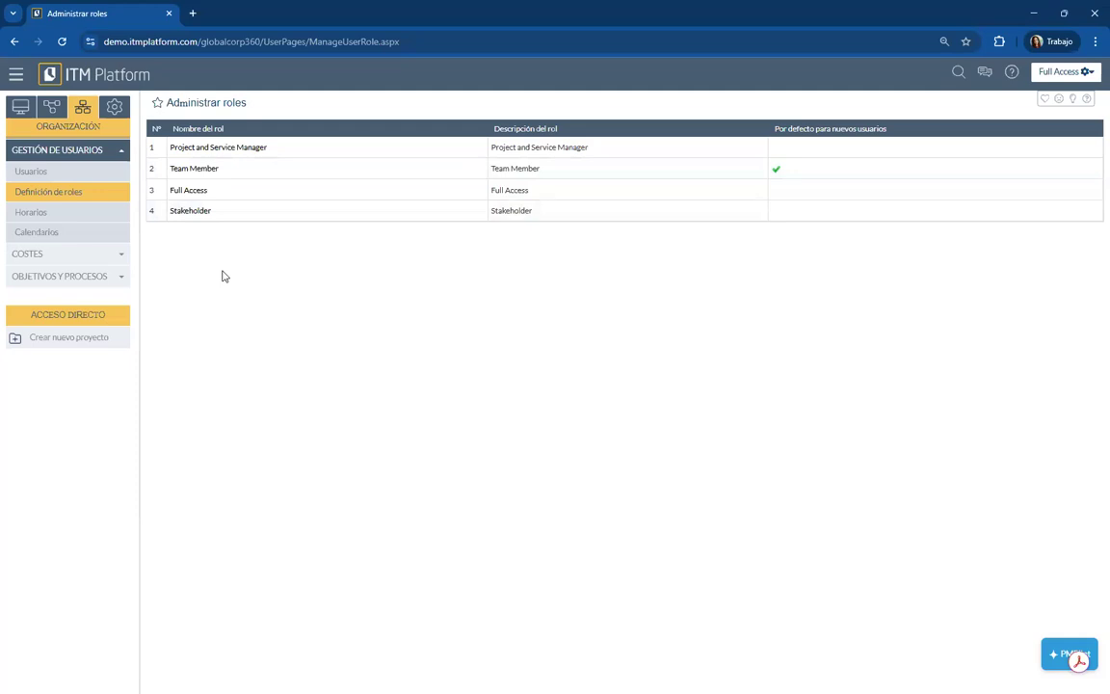
Step: Examine the Stakeholder role's license and menu permissions, and open the Default work schedule under Horarios
left_click(193, 212)
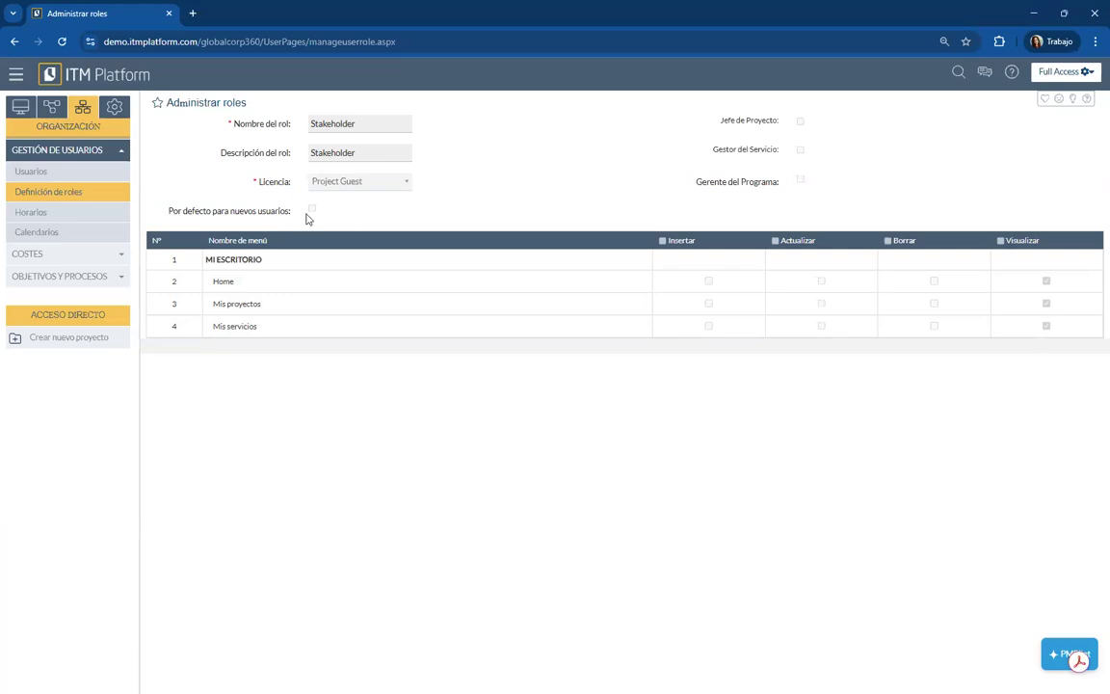
left_click(37, 193)
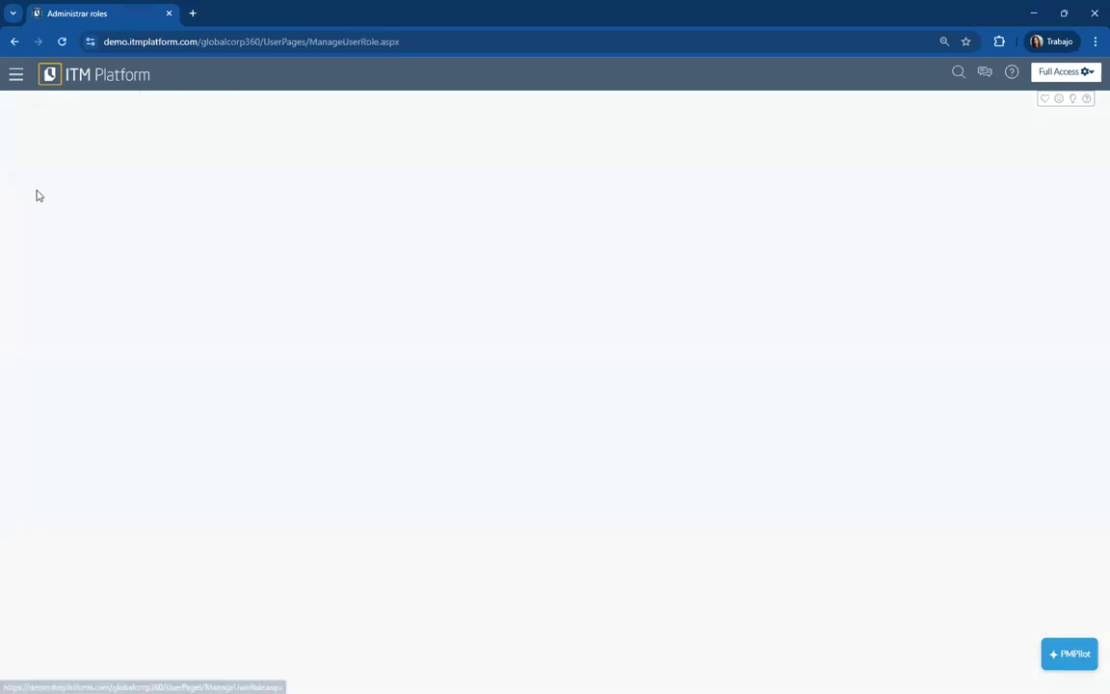
left_click(32, 214)
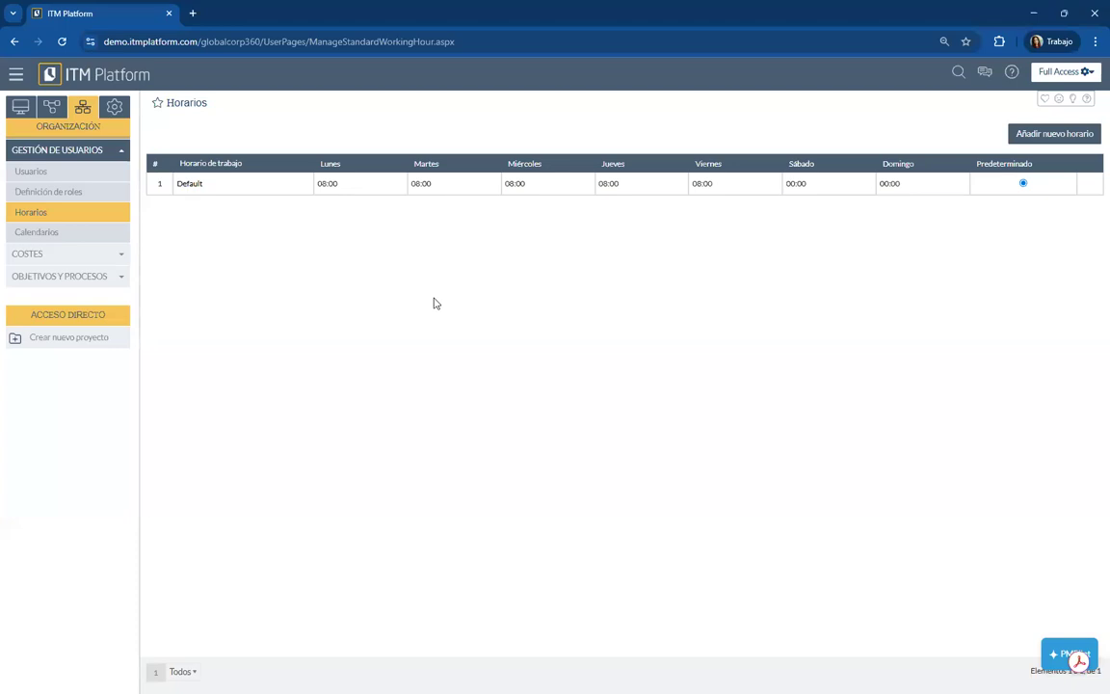
left_click(193, 186)
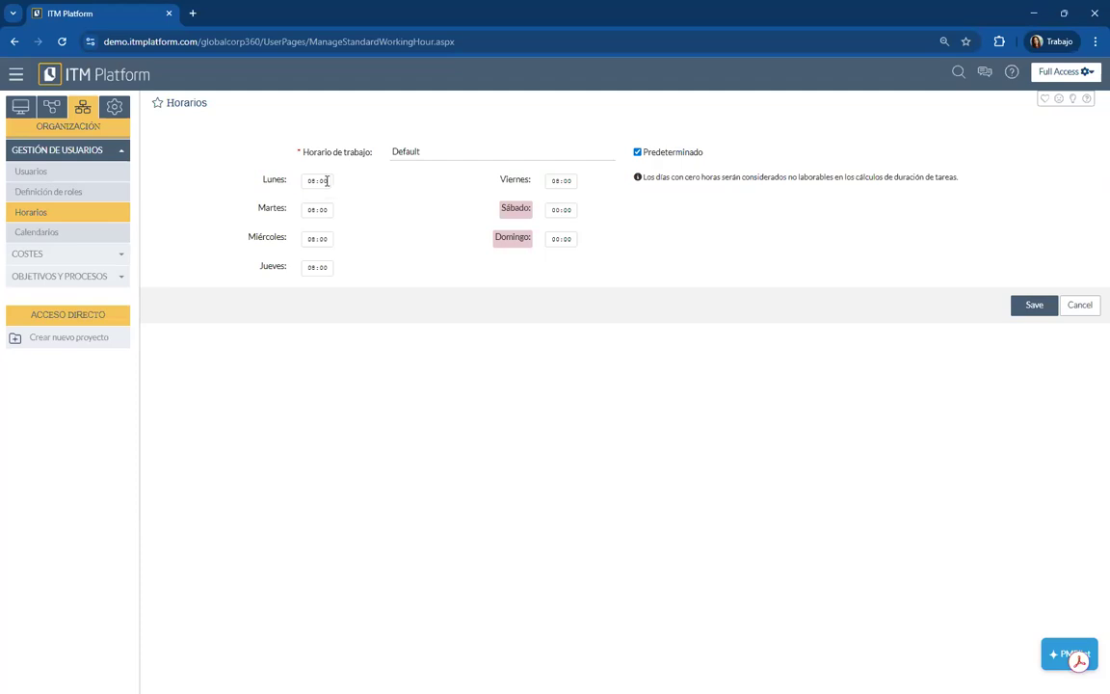
Step: Try setting Lunes and Martes to 0 hours in the Default work schedule, and discard the changes
left_click(326, 181)
type("0")
left_click(395, 347)
left_click(308, 180)
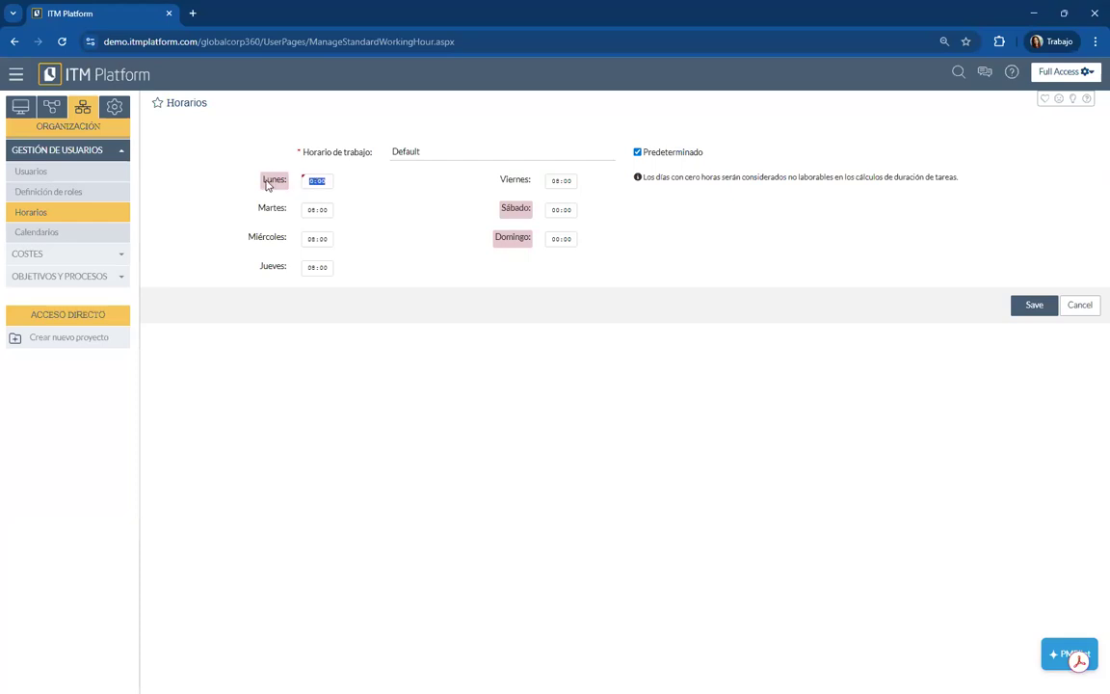
left_click(317, 210)
type("0")
left_click(359, 248)
left_click(1083, 307)
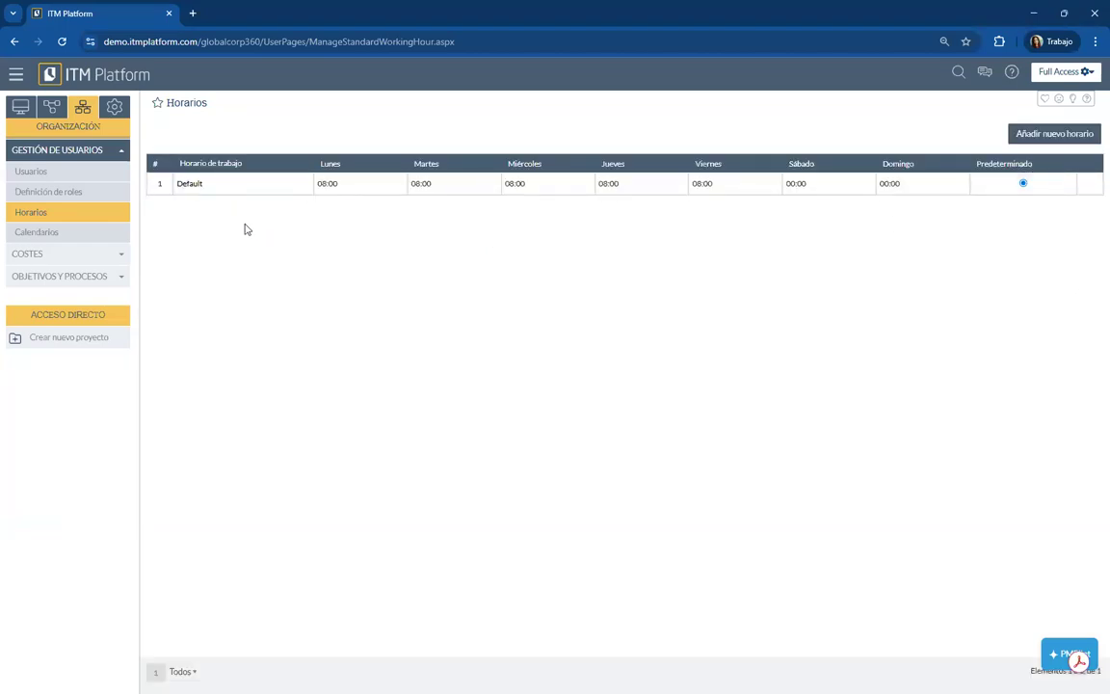
Step: Open the organization's Default calendar, abandoning the schedule page, and review its list of non-working days
left_click(47, 235)
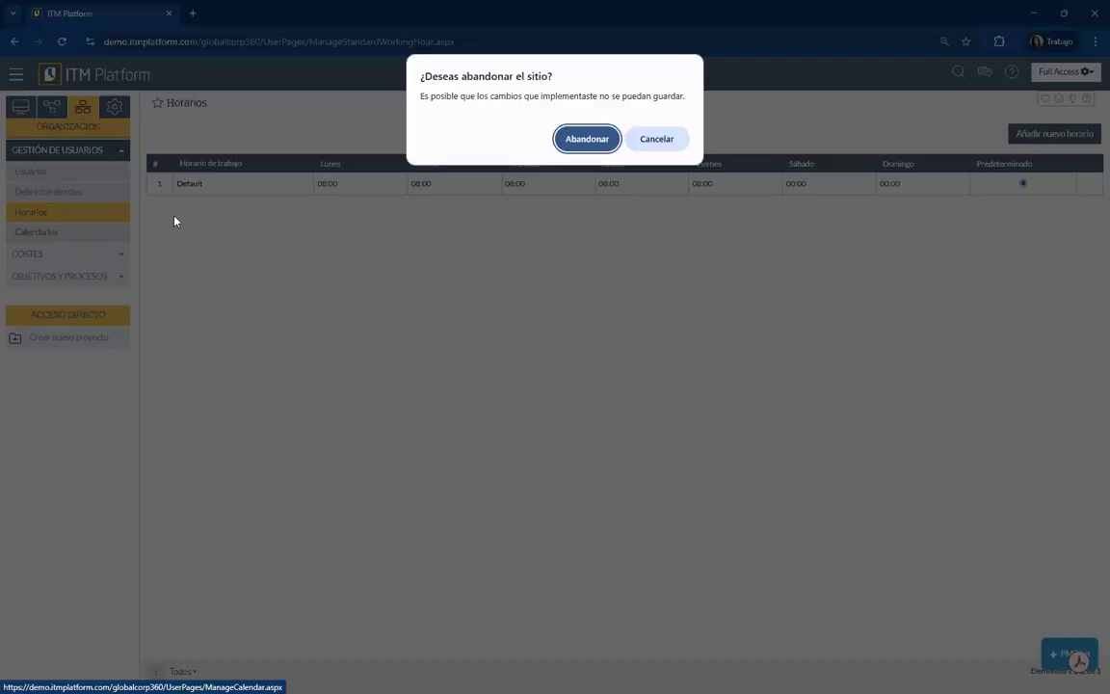
left_click(581, 146)
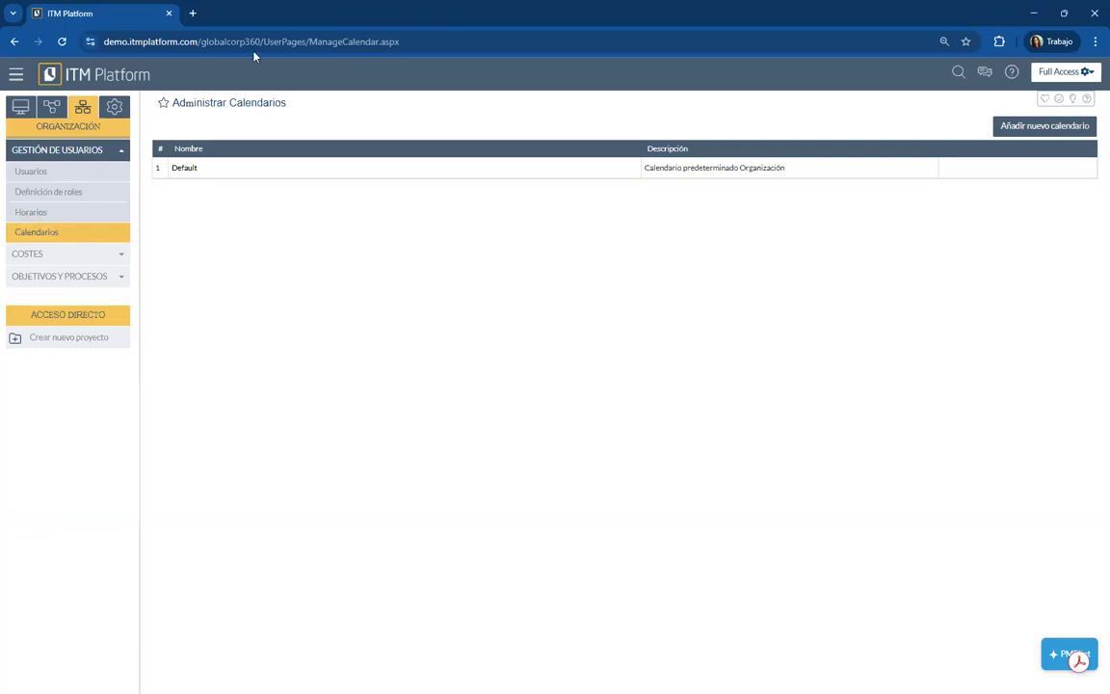
left_click(186, 170)
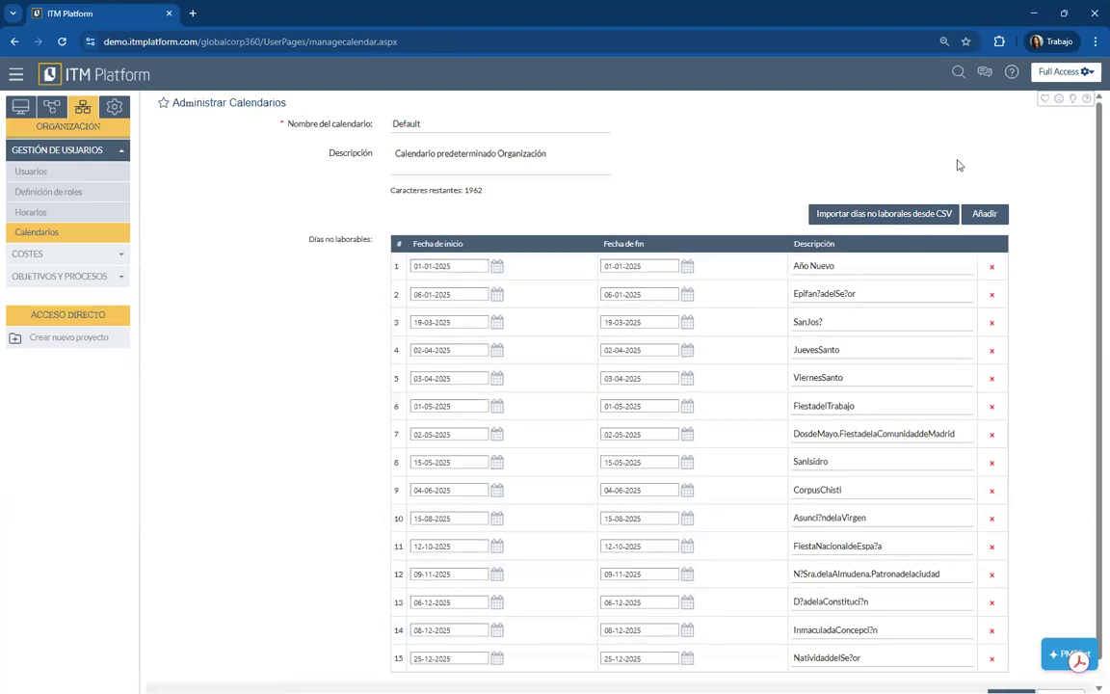
scroll(730, 384, "down", 1)
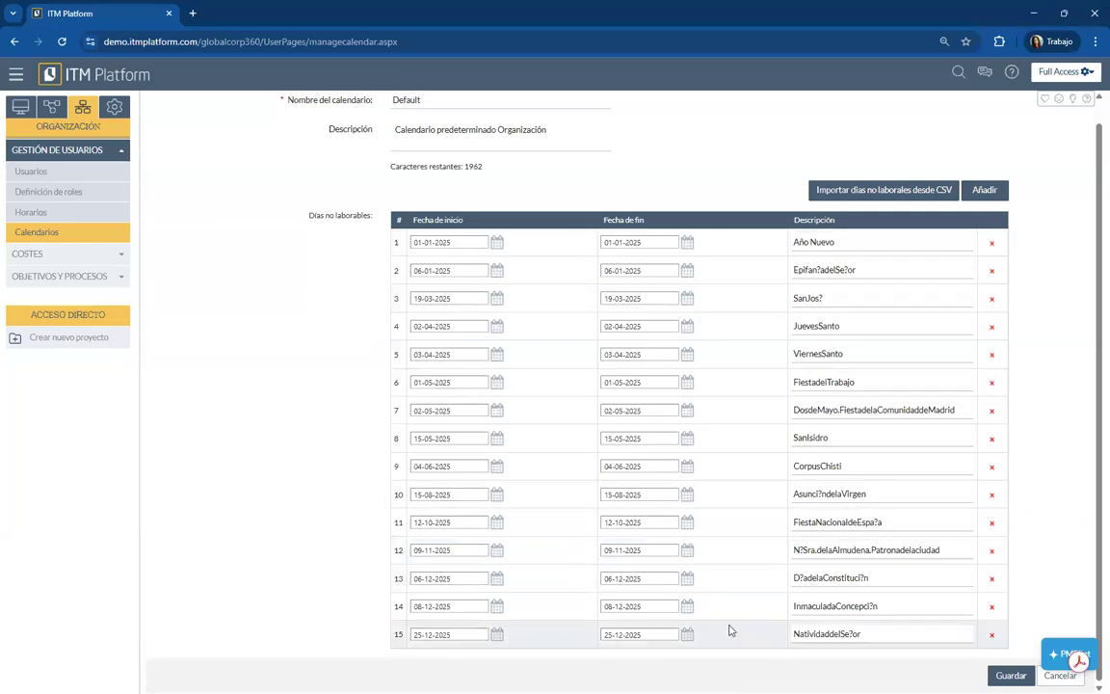
scroll(482, 252, "up", 1)
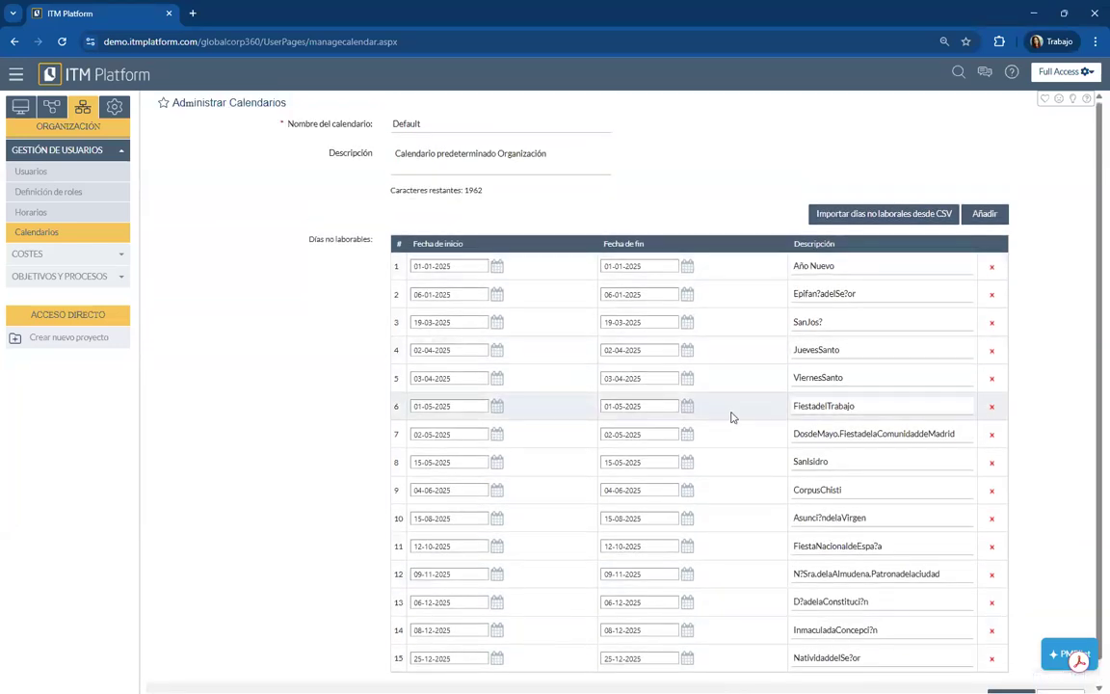
scroll(747, 385, "down", 1)
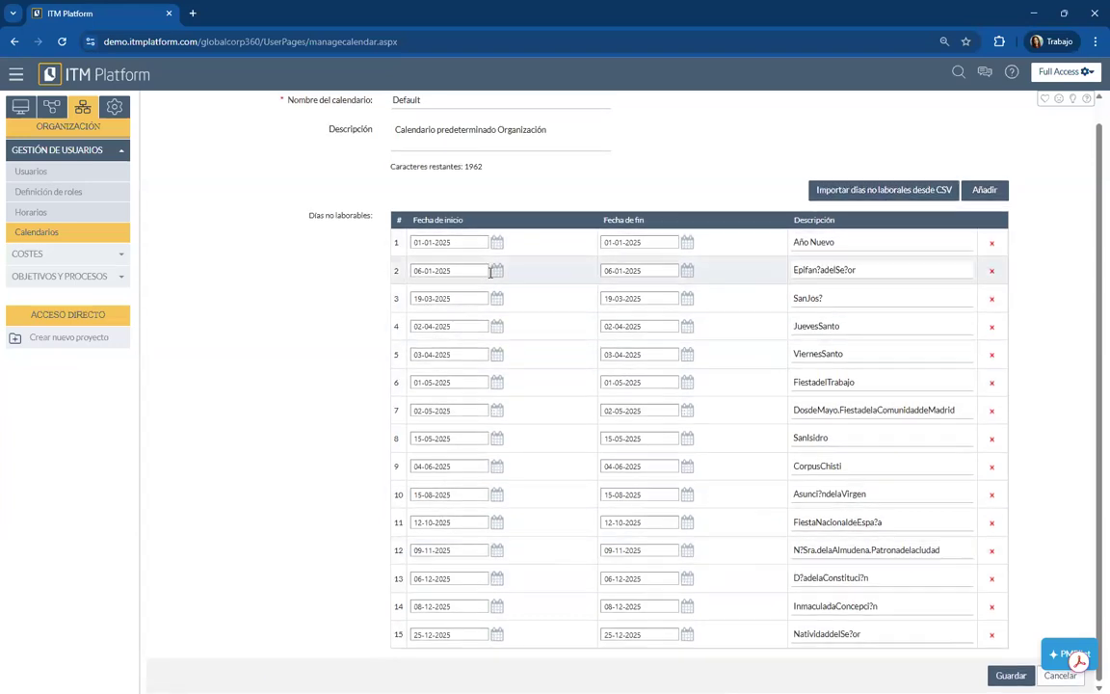
scroll(490, 272, "up", 1)
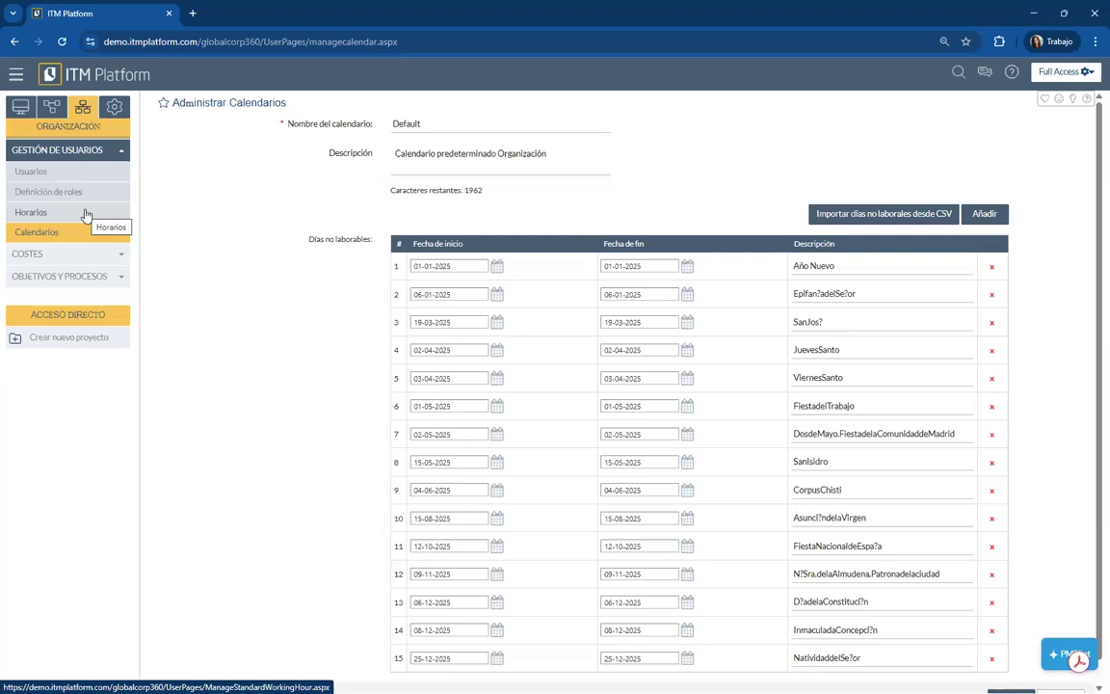
Step: Show the professional profiles in the Perfiles y Tarifas area of Costes and dismiss the translation prompt
left_click(116, 152)
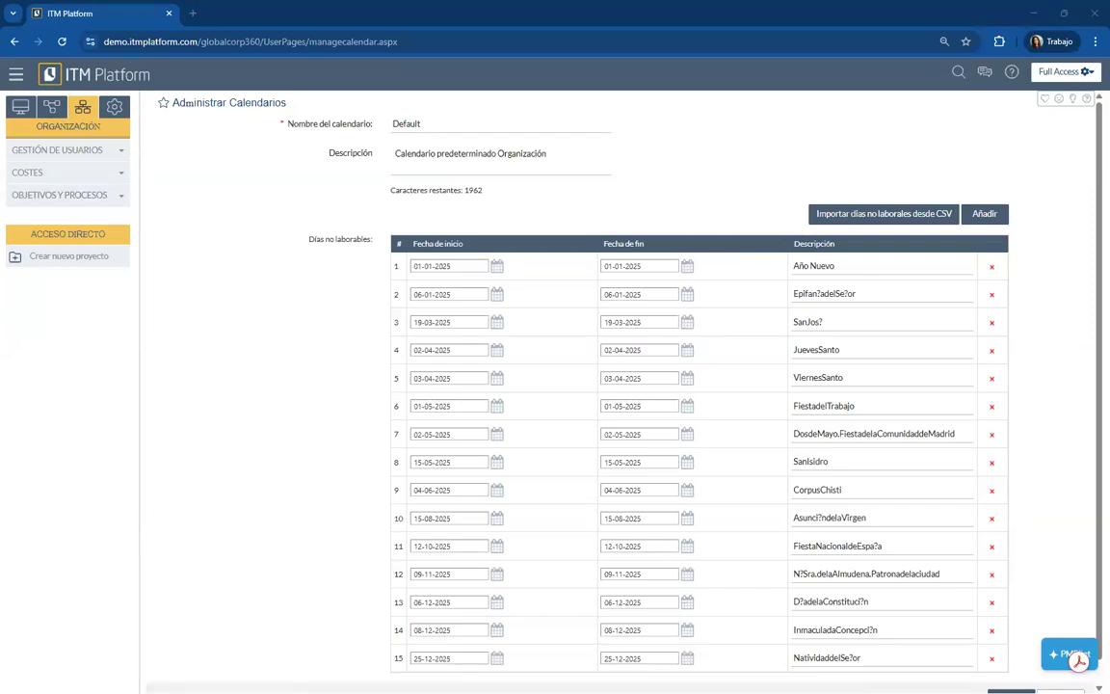
left_click(42, 172)
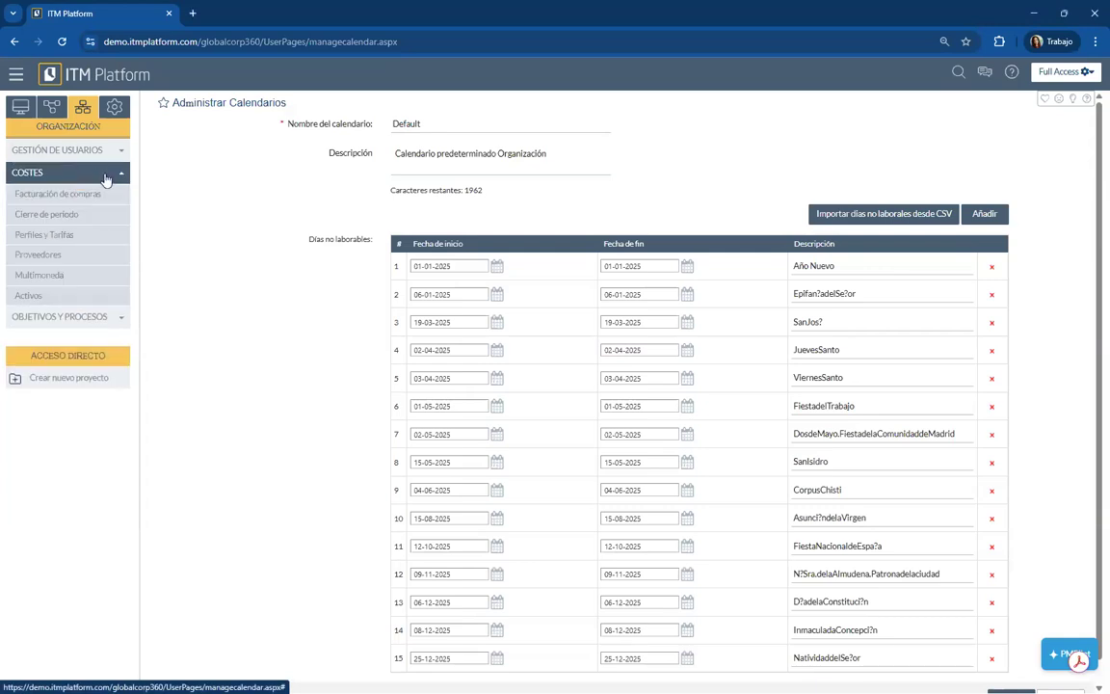
left_click(46, 235)
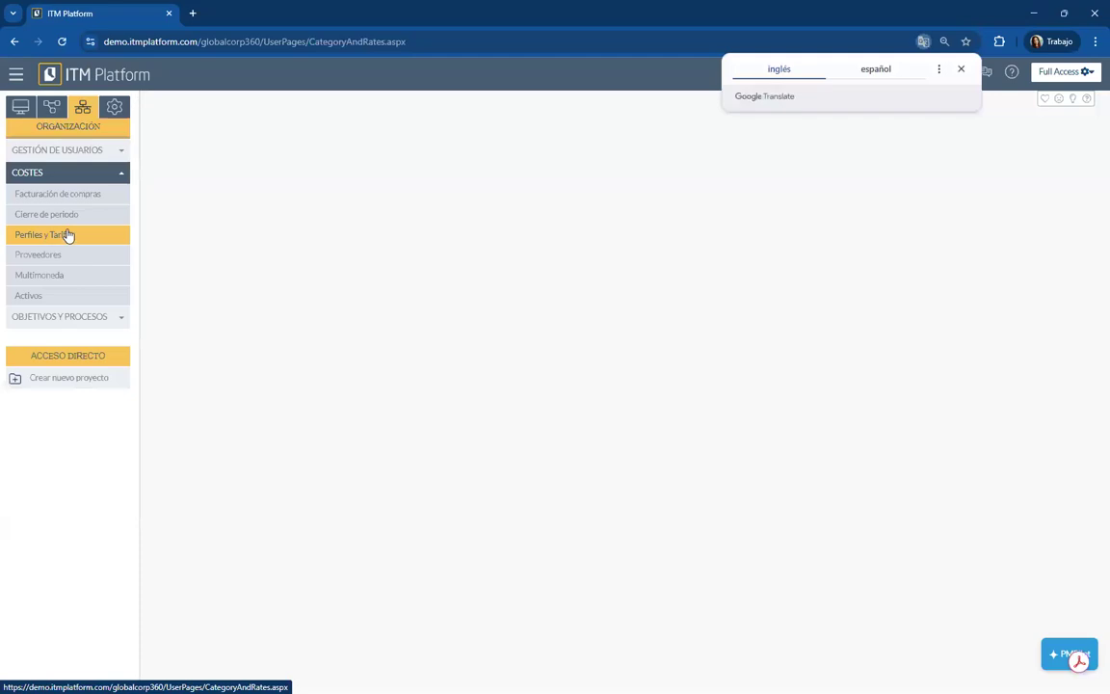
left_click(961, 70)
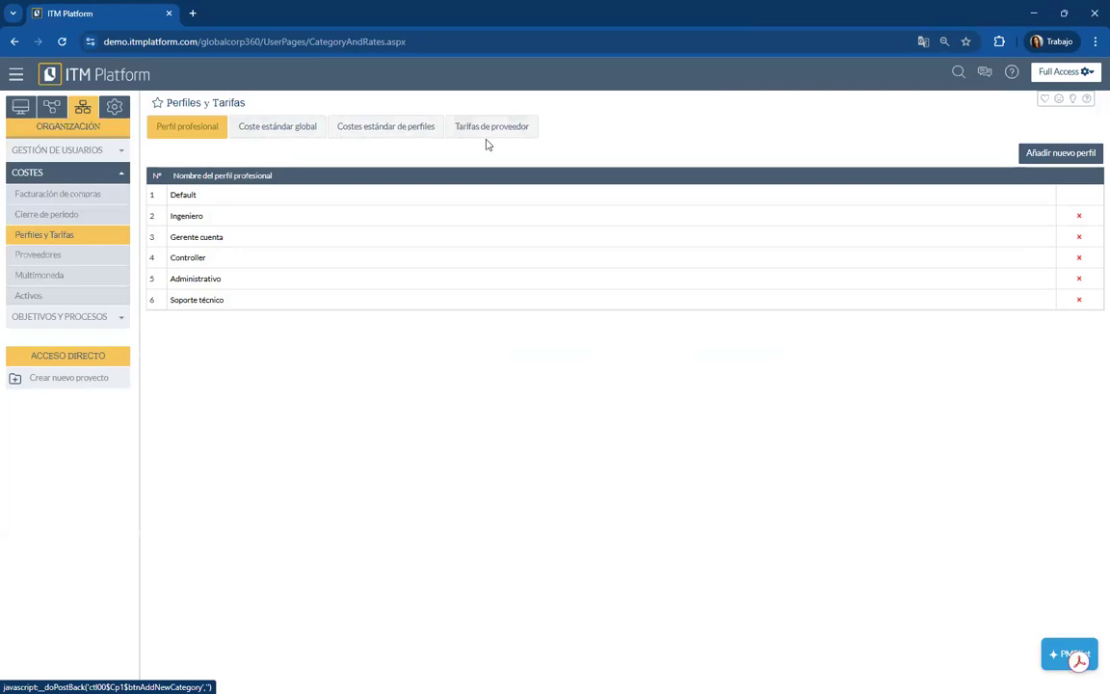
Step: Examine the Interno type's start date, hourly cost and standard sales rate fields under Coste estándar global, and return to the global cost list
left_click(284, 131)
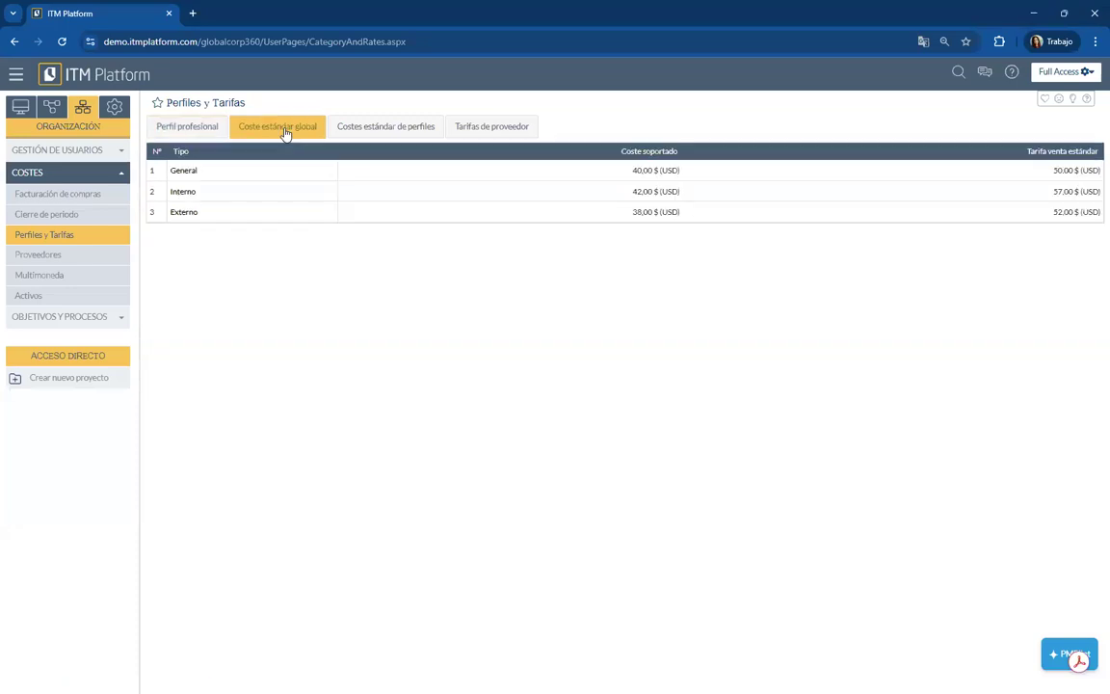
left_click(188, 195)
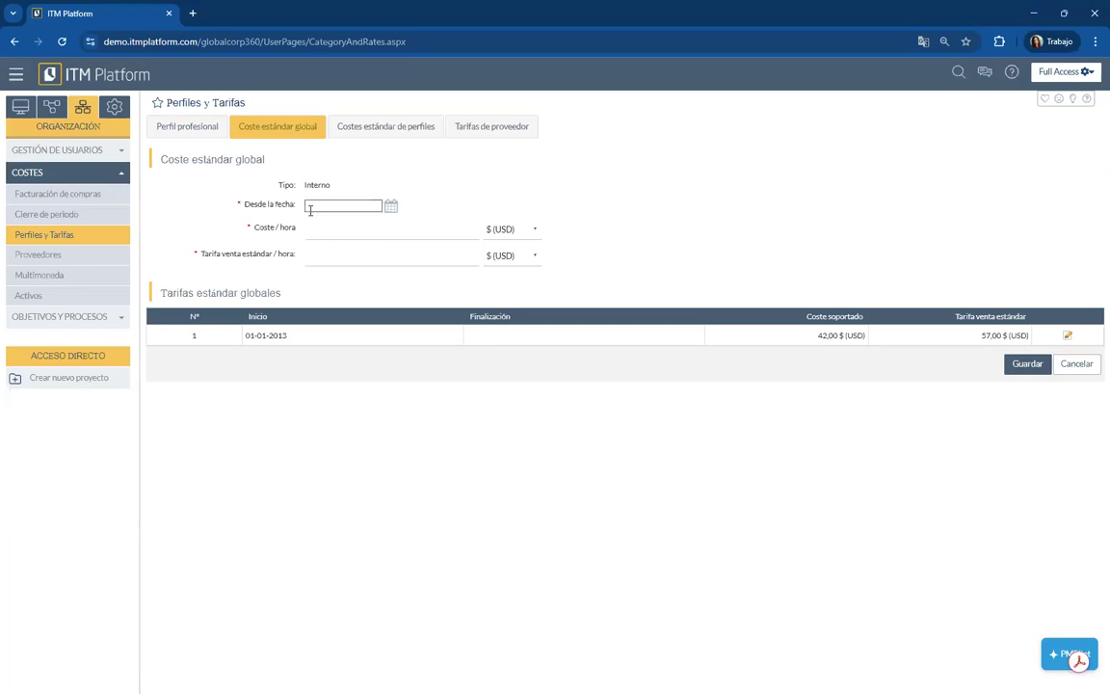
left_click(391, 223)
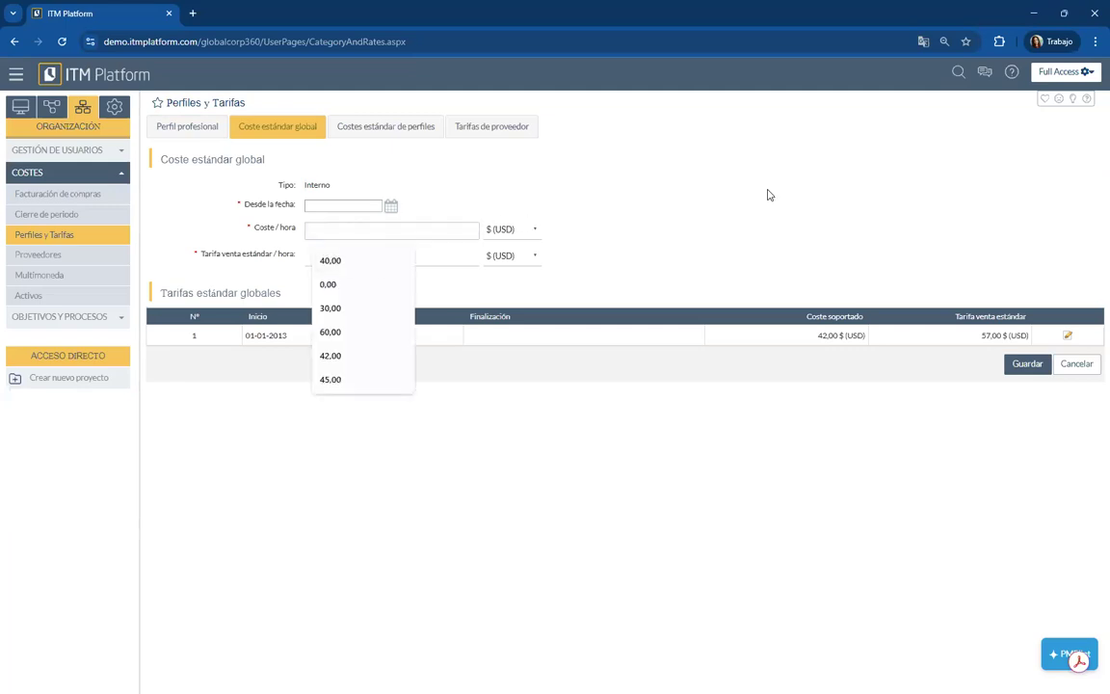
left_click(693, 279)
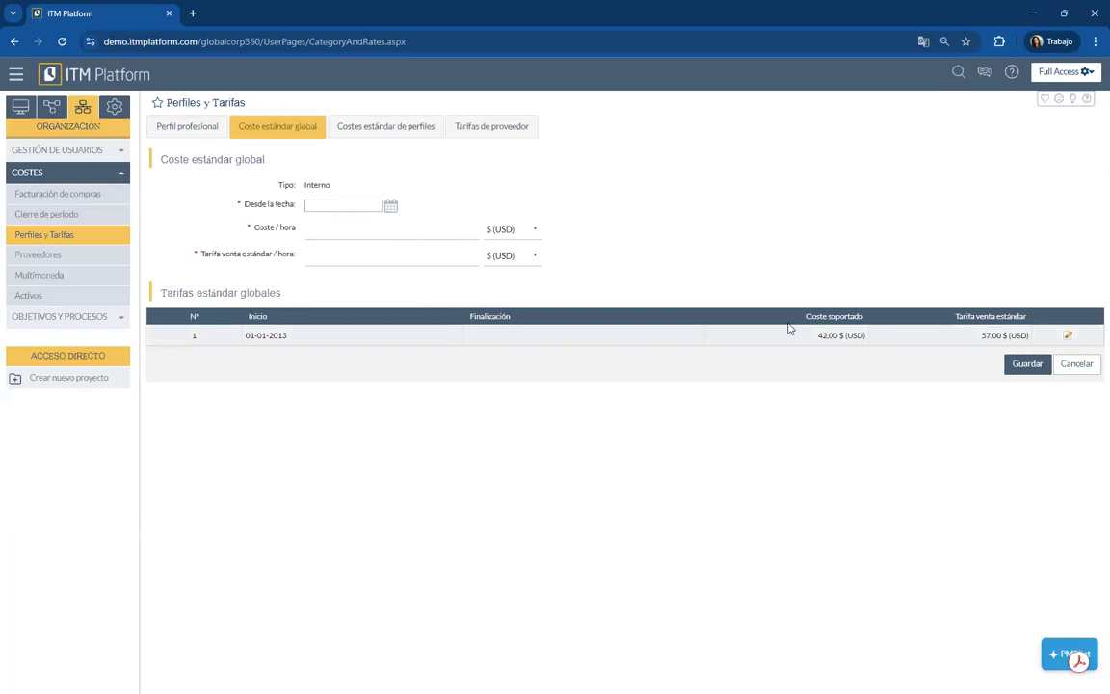
left_click(441, 228)
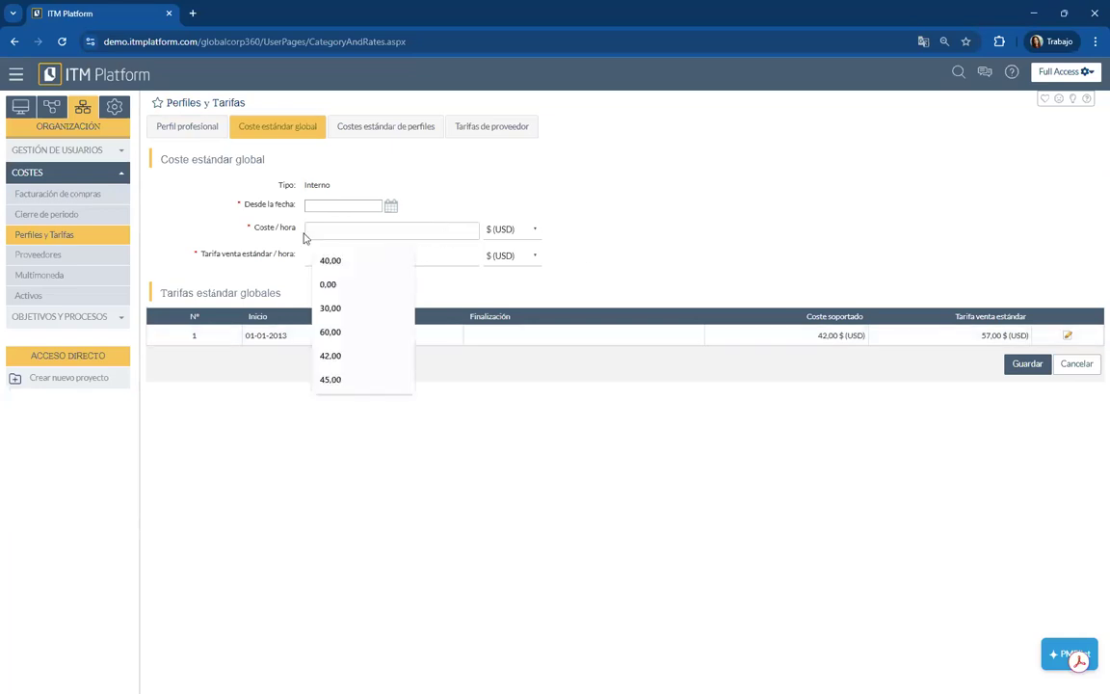
left_click(460, 253)
left_click(667, 238)
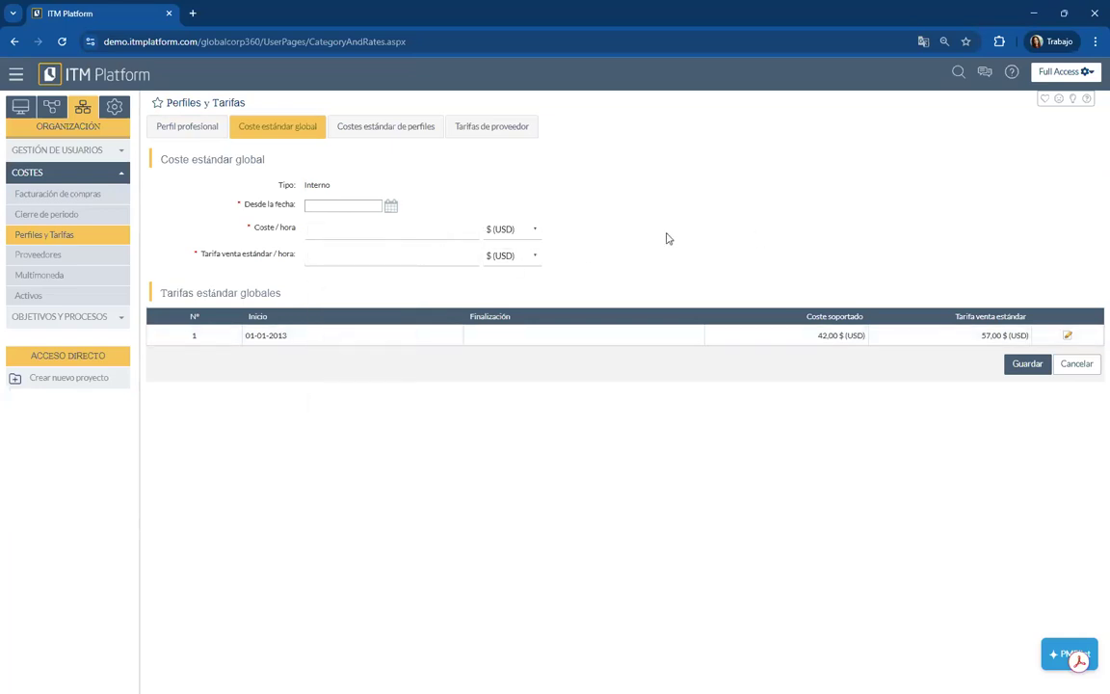
left_click(510, 230)
left_click(274, 129)
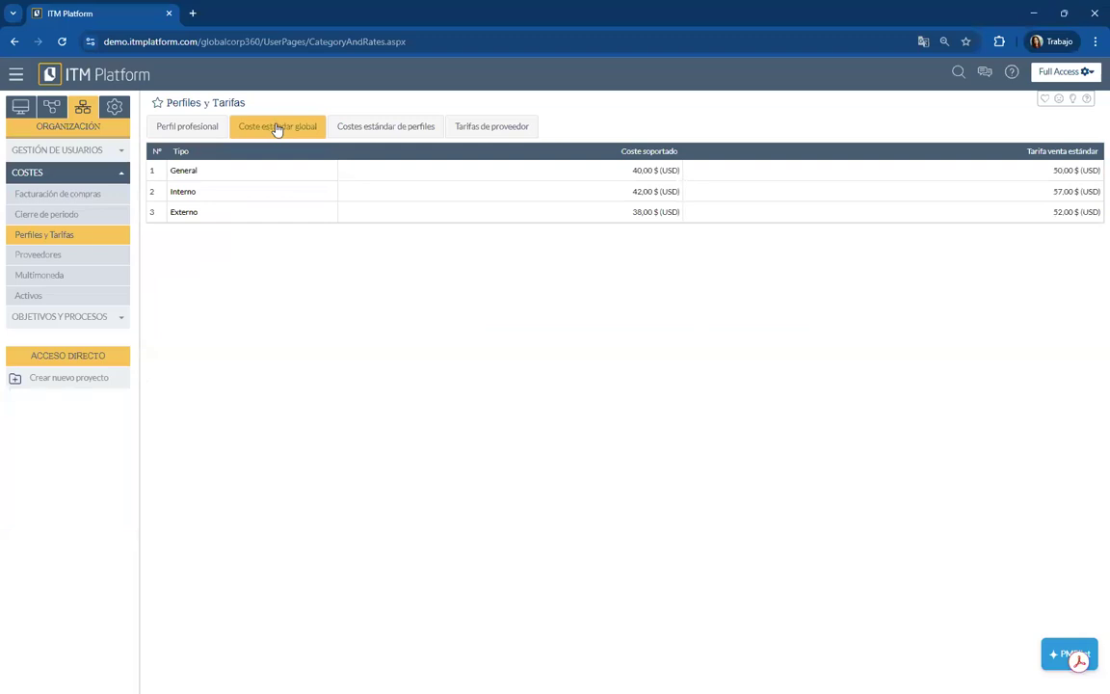
Step: Review the Administrativo profile's standard costs for General and Empleado, and leave the form without saving
left_click(387, 133)
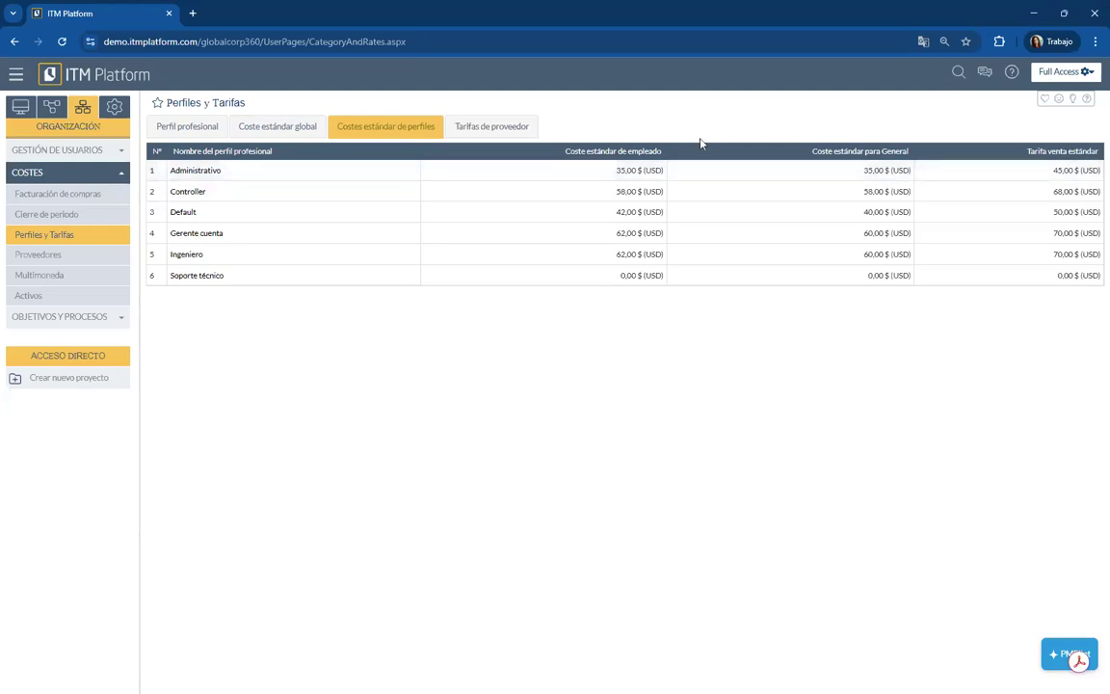
left_click(194, 171)
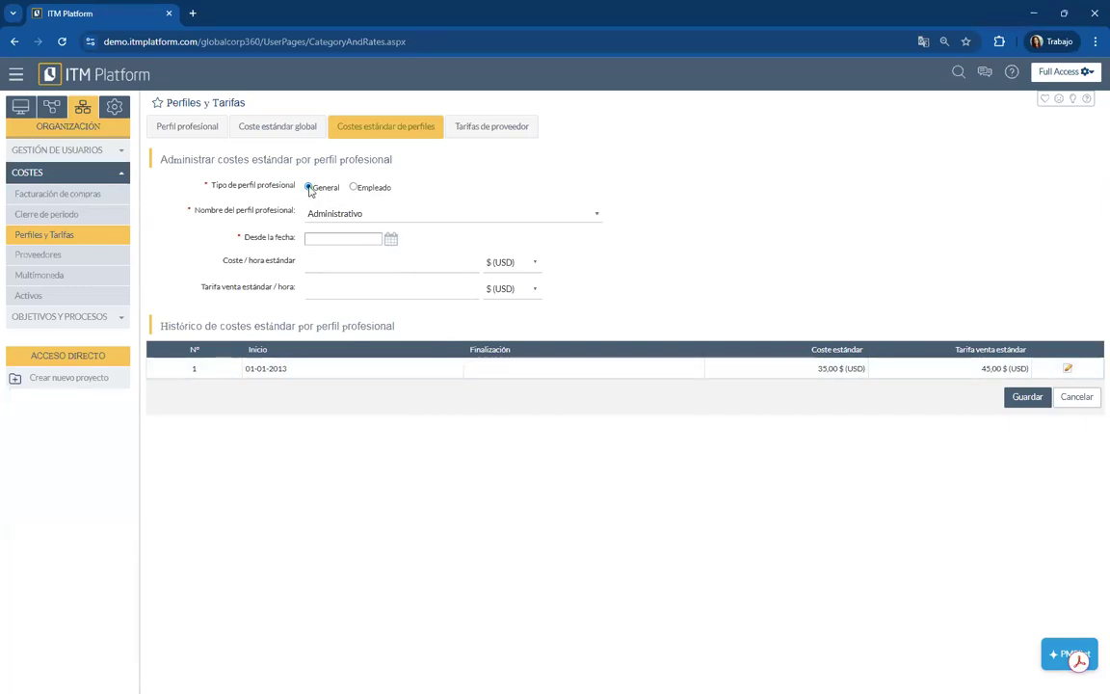
left_click(353, 188)
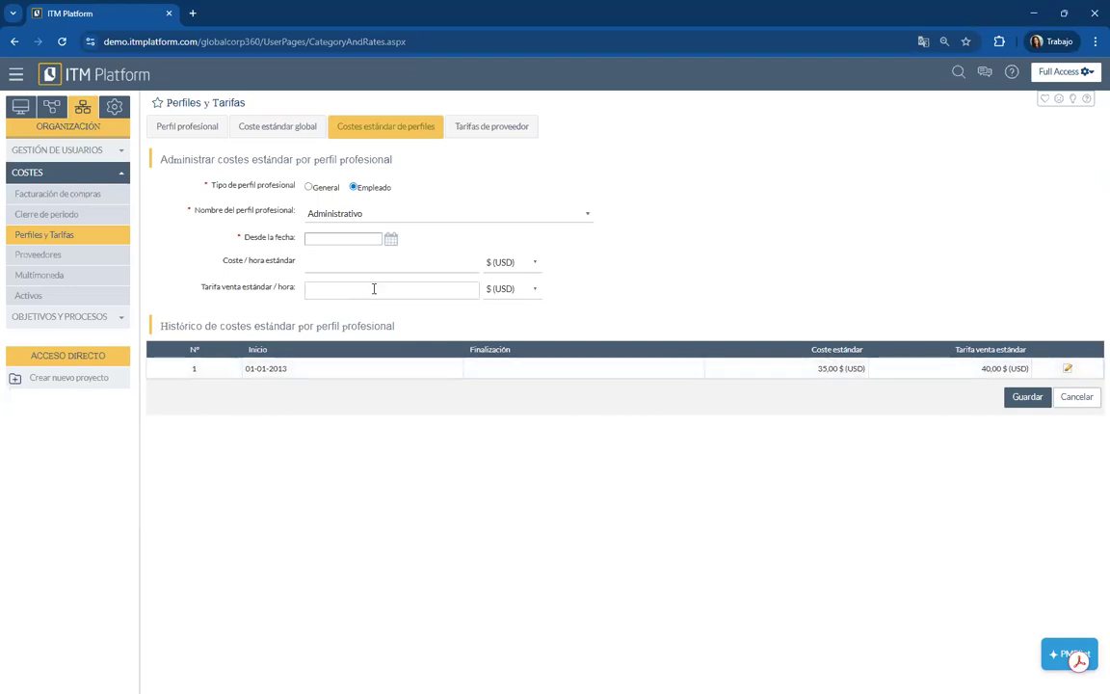
left_click(1075, 398)
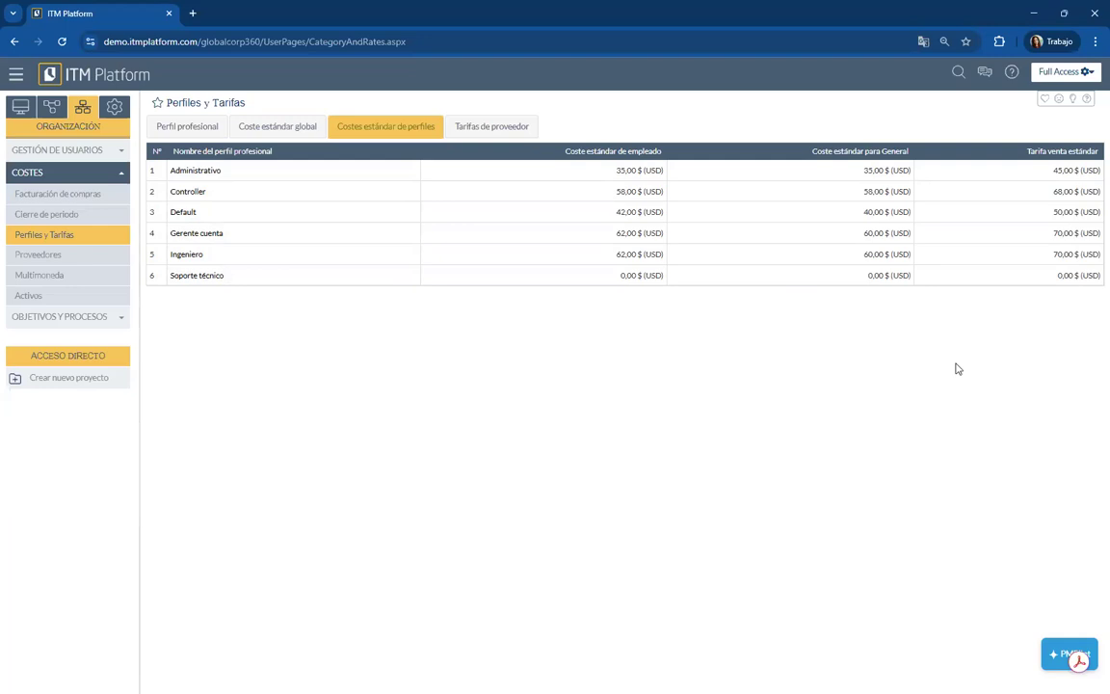
Step: Review the supplier rates, including Manpower Inc.'s general details and its Ingeniero rate, and go back to Proveedores
left_click(505, 133)
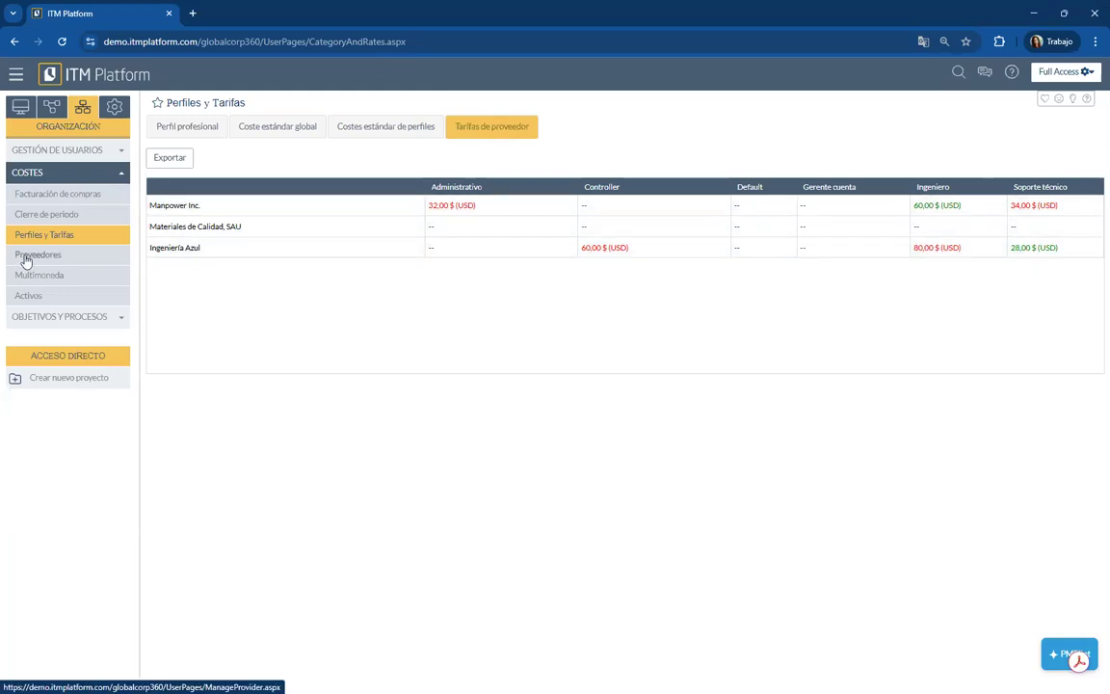
left_click(179, 207)
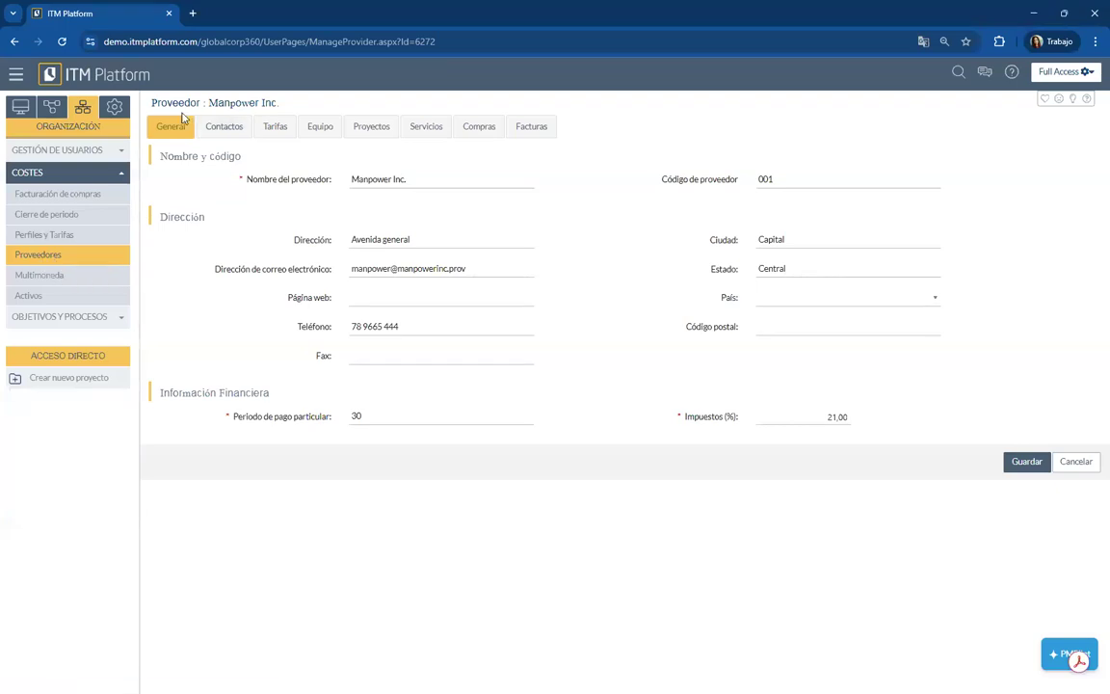
left_click(273, 132)
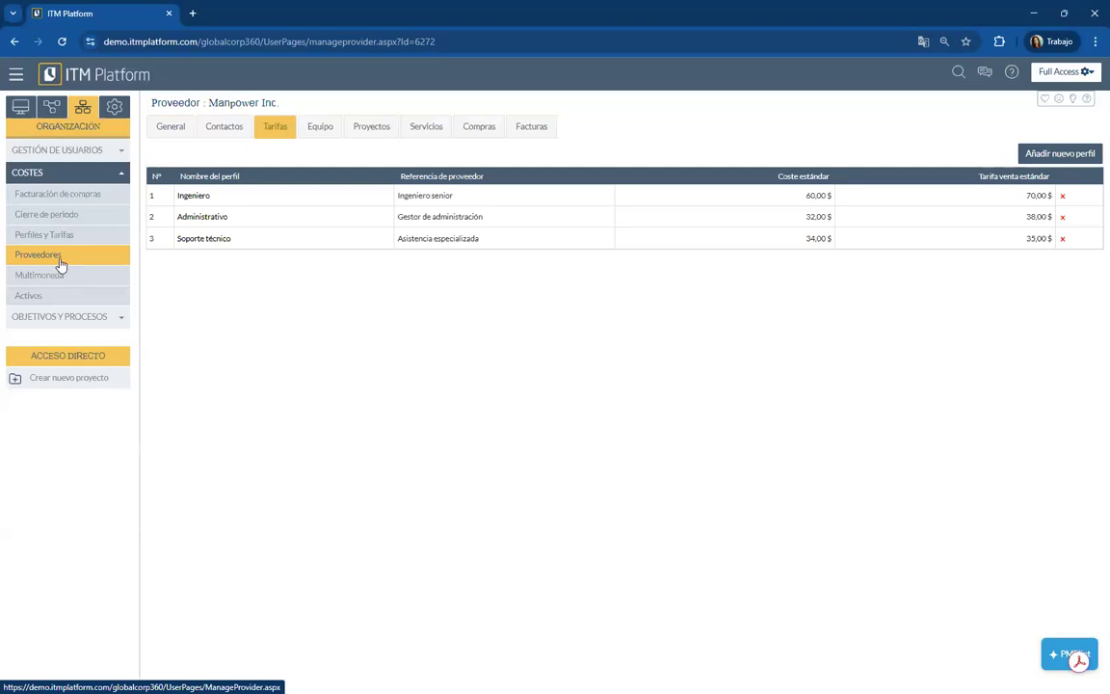
left_click(193, 200)
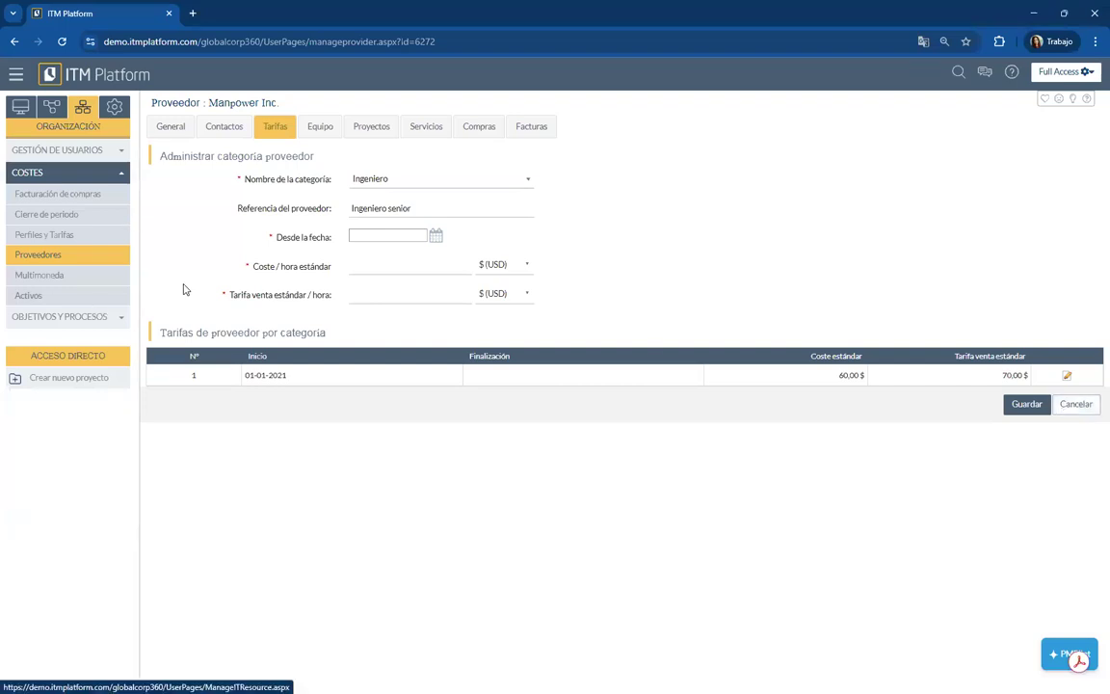
left_click(45, 254)
Step: Review the organization's currencies and exchange rates under Multimoneda, ending on the Moneda list
left_click(42, 276)
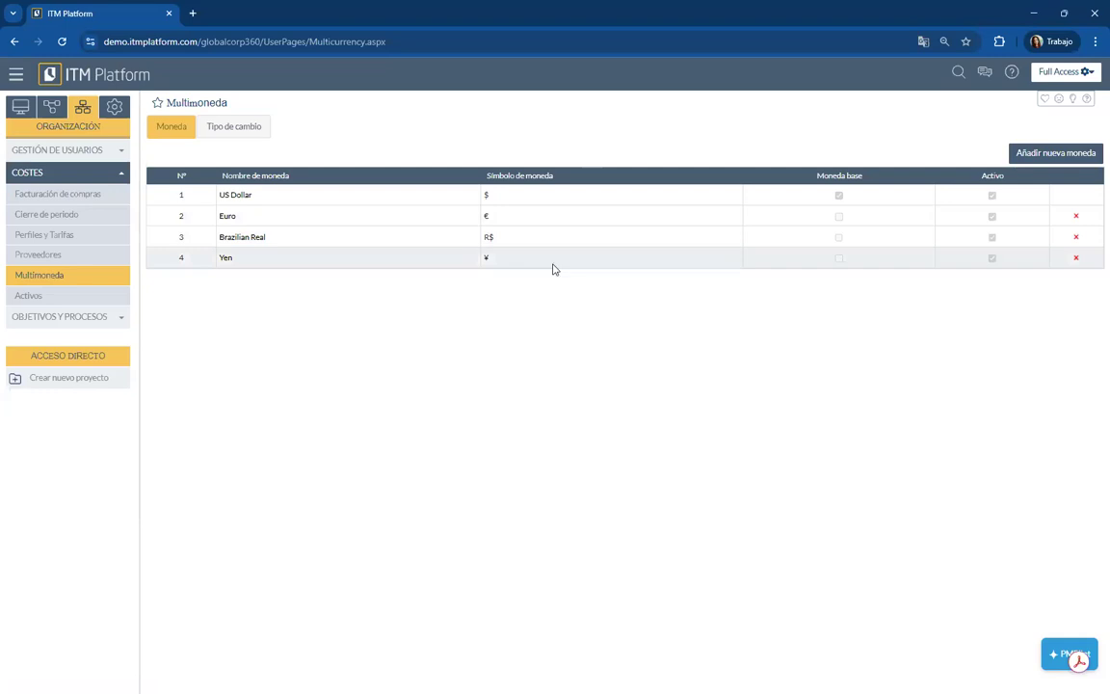
left_click(243, 137)
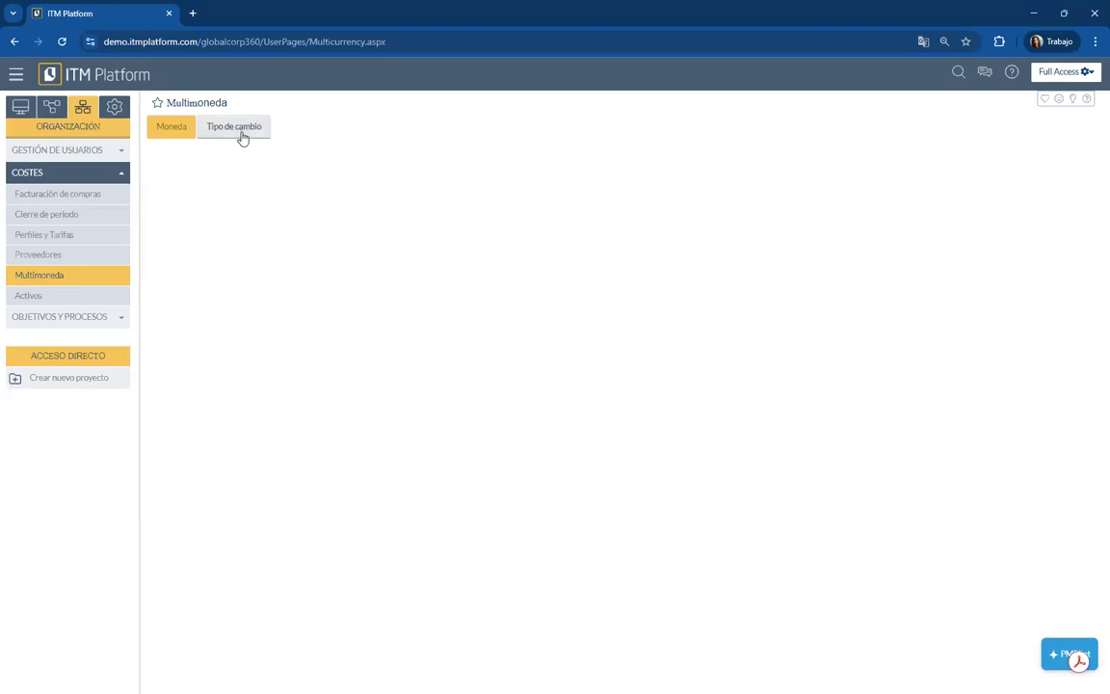
left_click(154, 141)
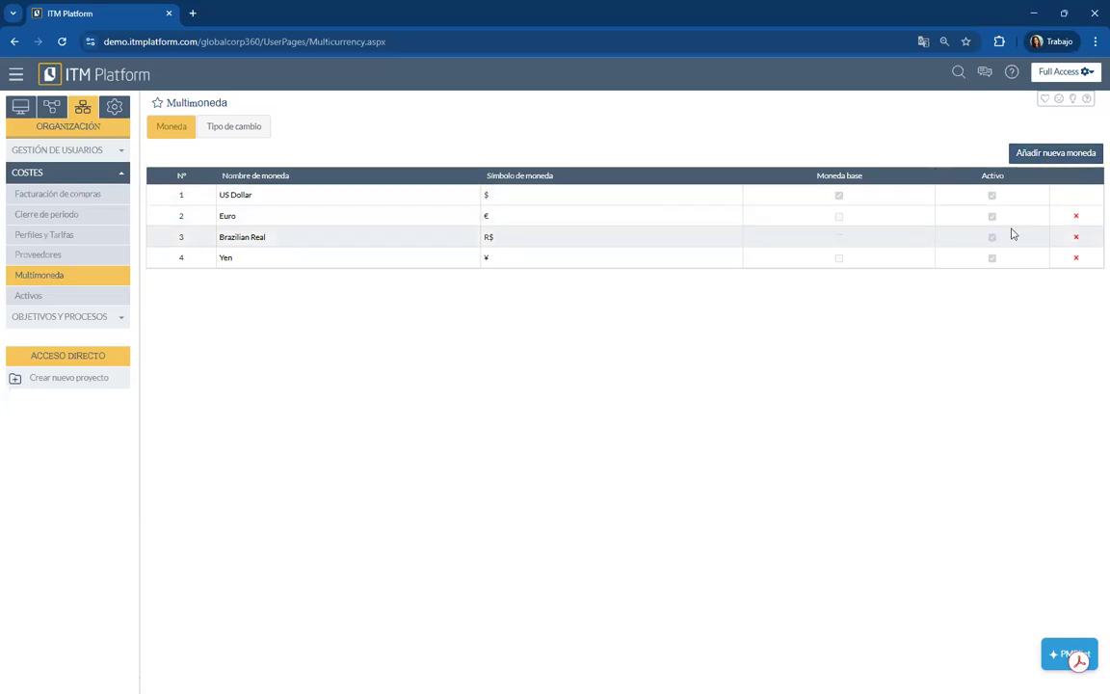
Step: Review the exchange rates and the Moneda local options for a new exchange rate, and leave the form without saving
left_click(232, 132)
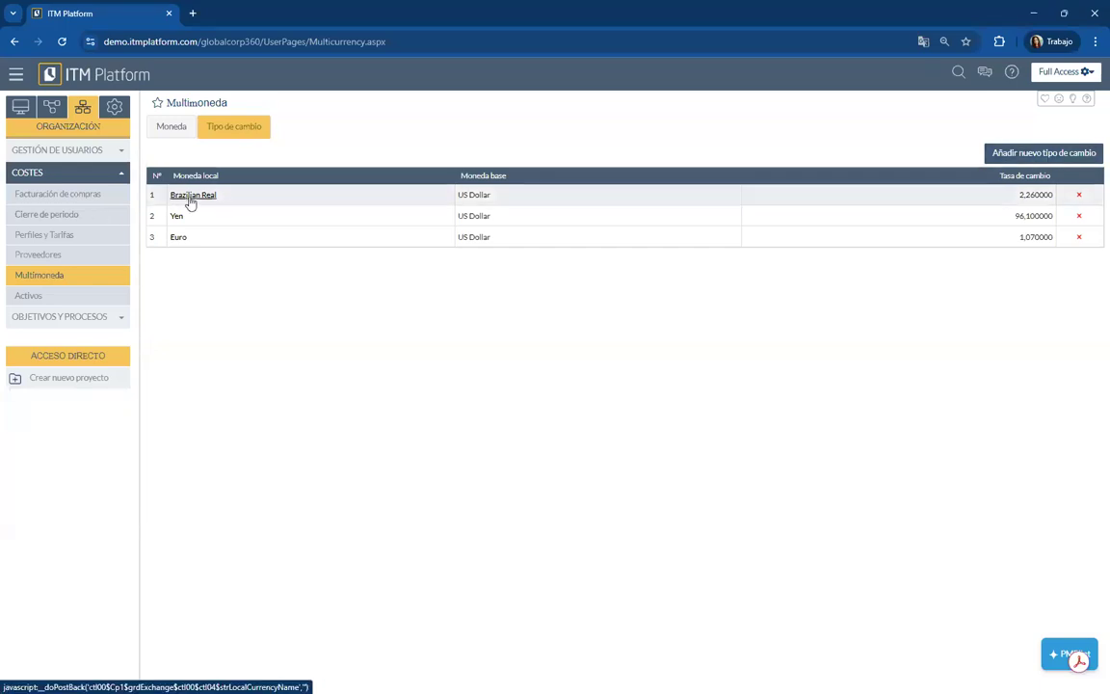
left_click(1051, 160)
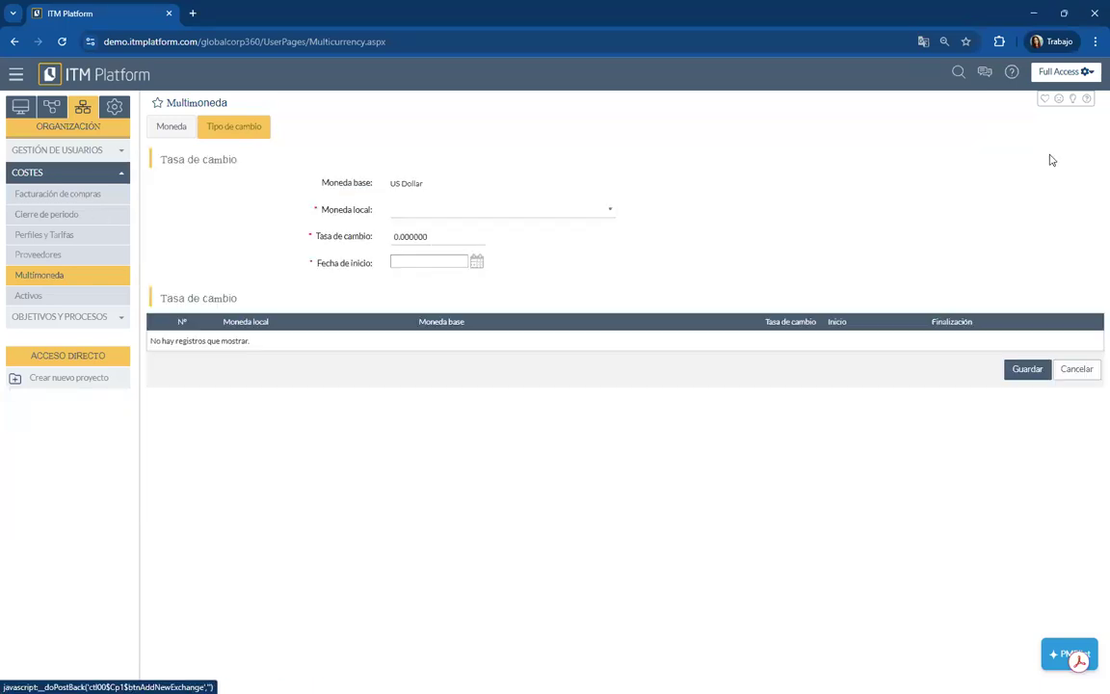
left_click(557, 213)
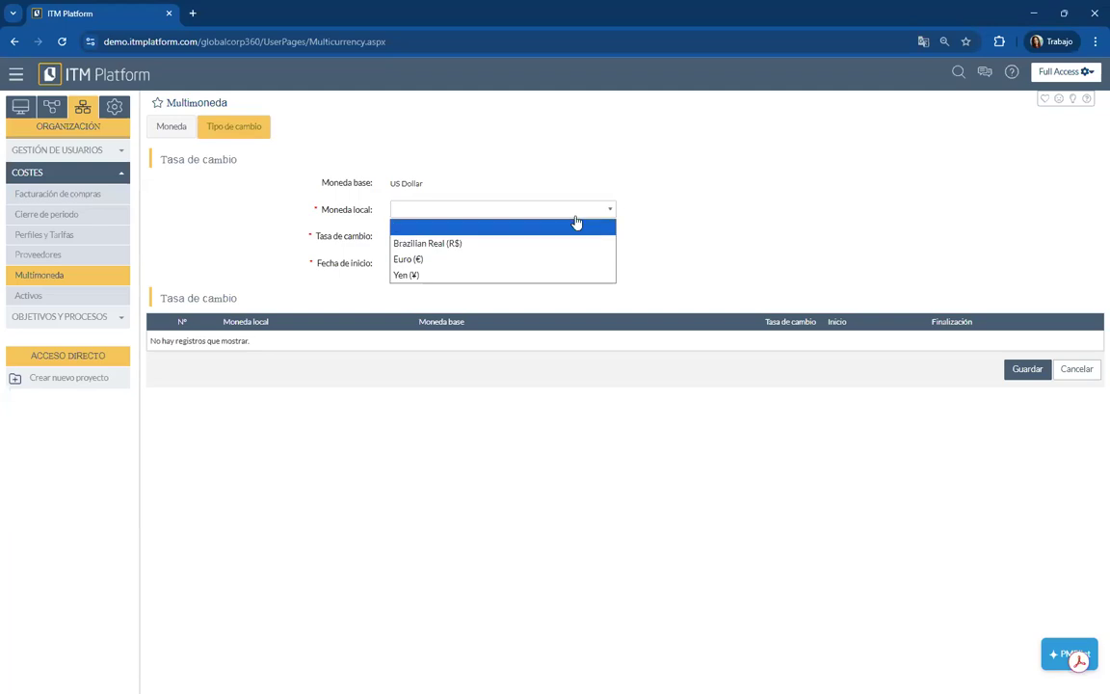
left_click(714, 247)
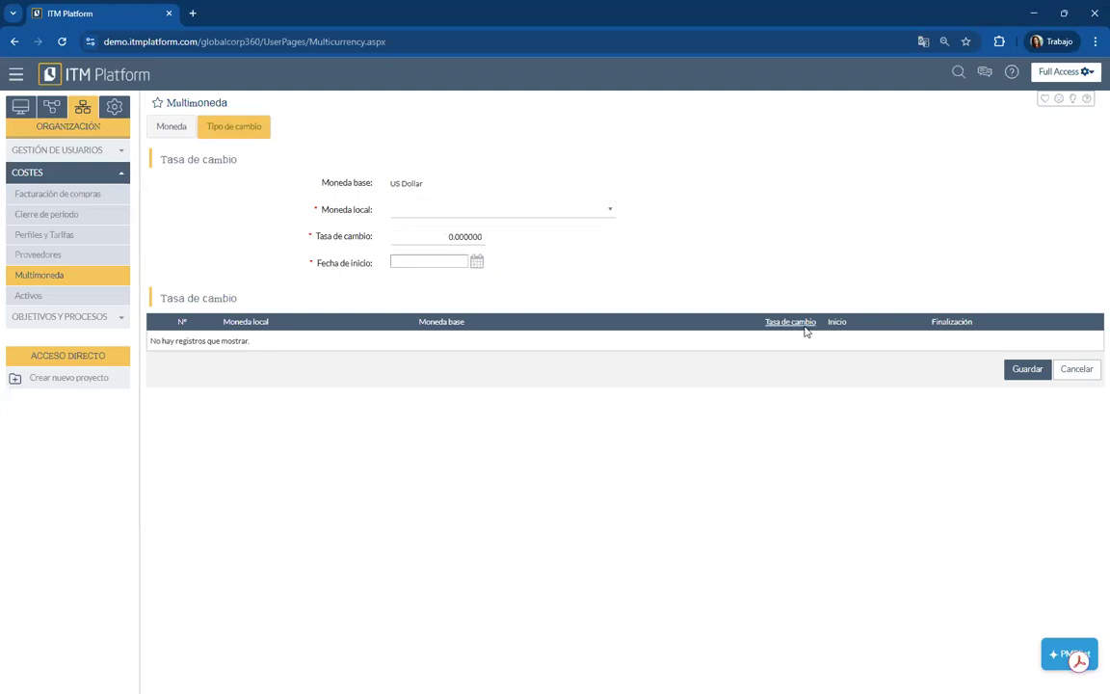
left_click(1072, 374)
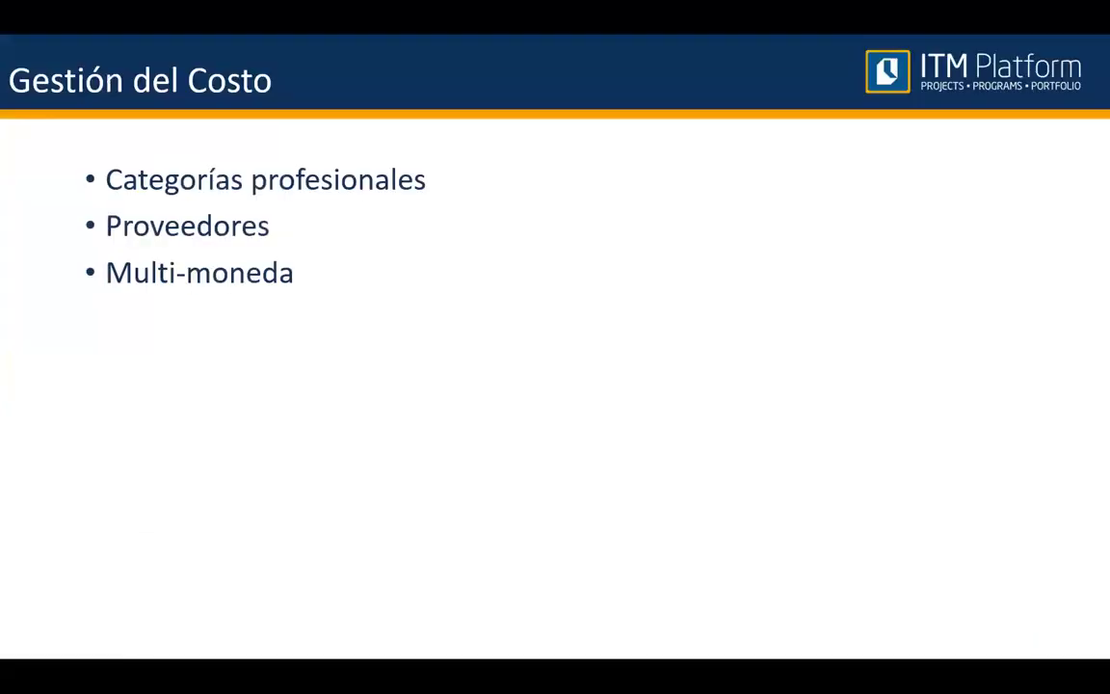
left_click(372, 424)
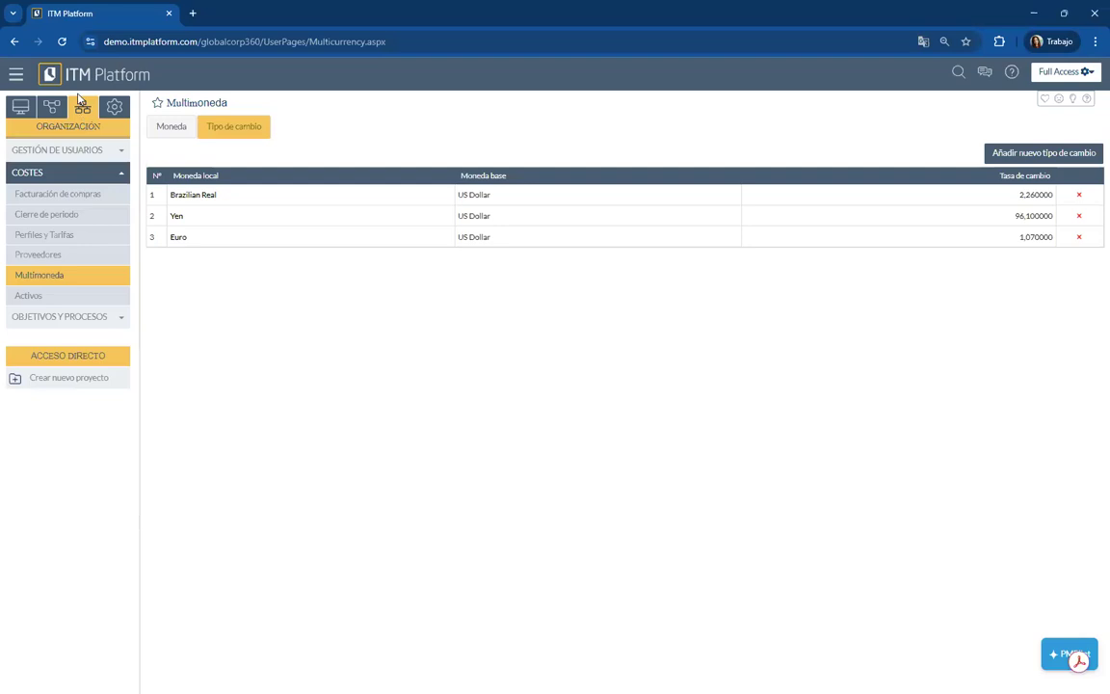
left_click(112, 172)
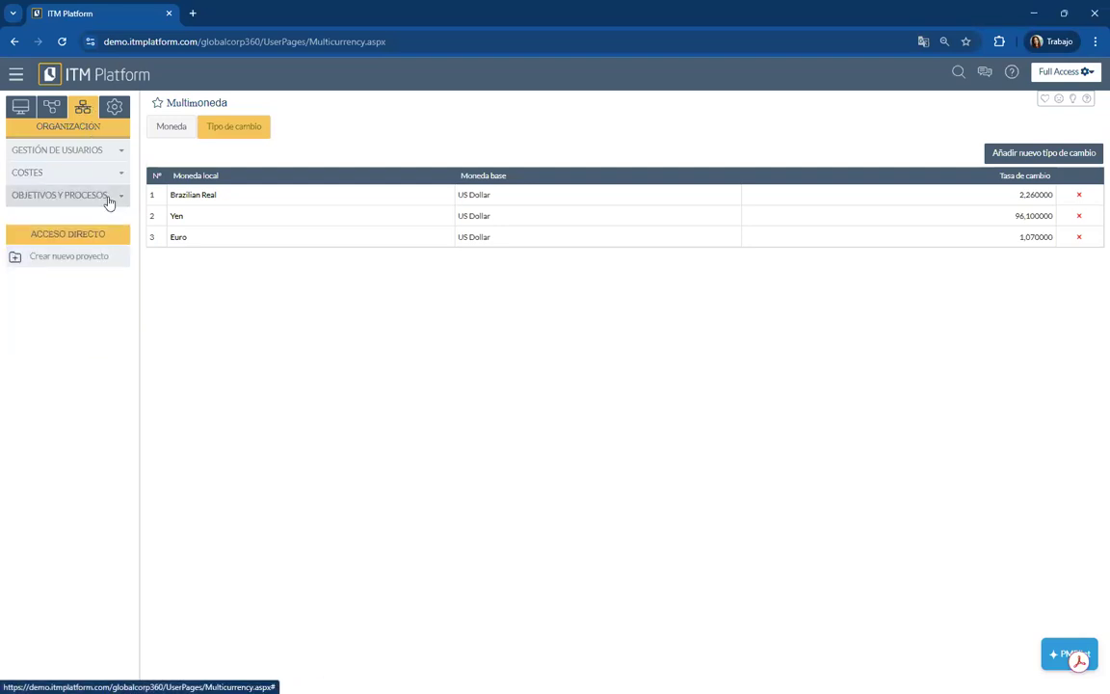
left_click(109, 197)
left_click(109, 198)
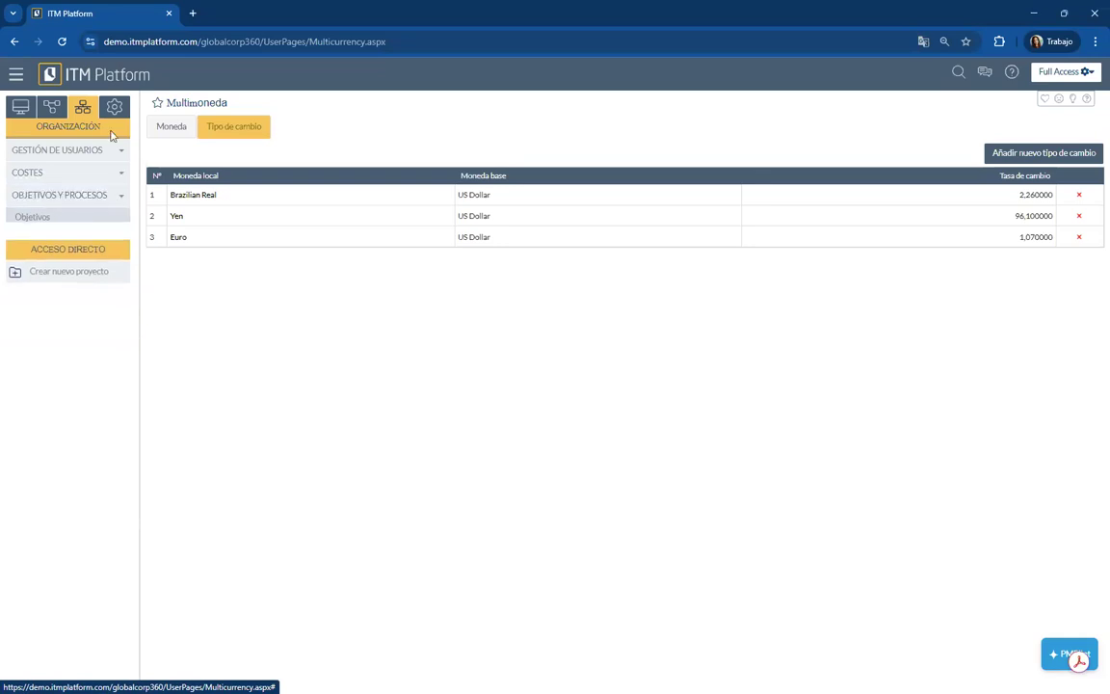
Step: Open Campos Personalizables in the configuration area and show the custom fields for the Proyectos entity
left_click(114, 107)
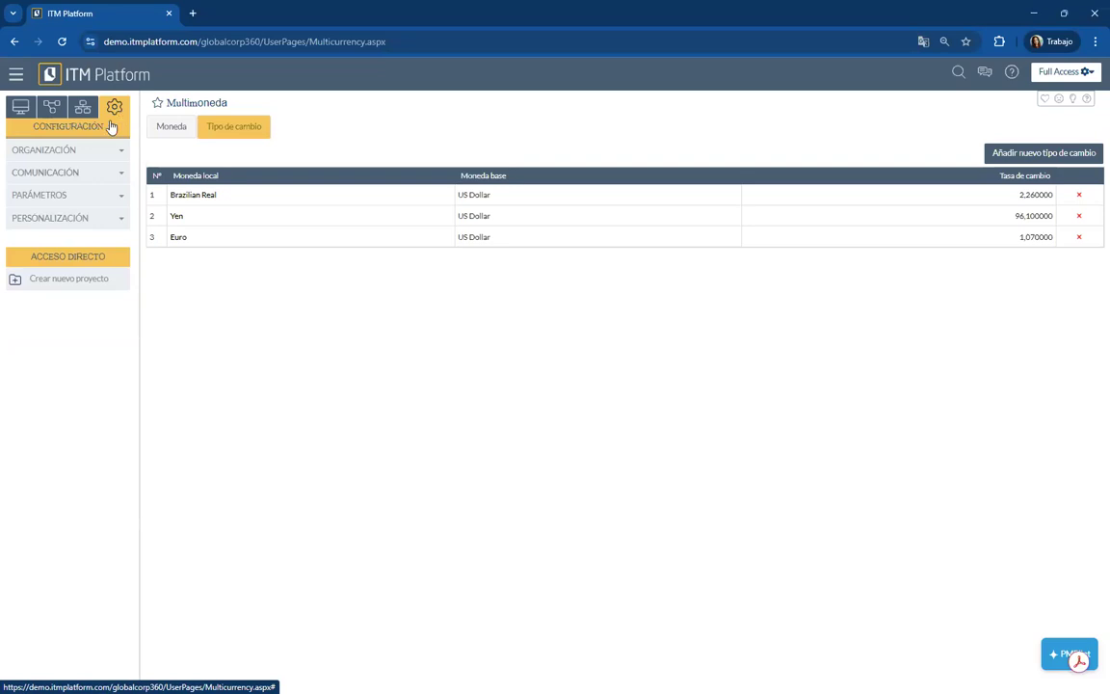
left_click(91, 219)
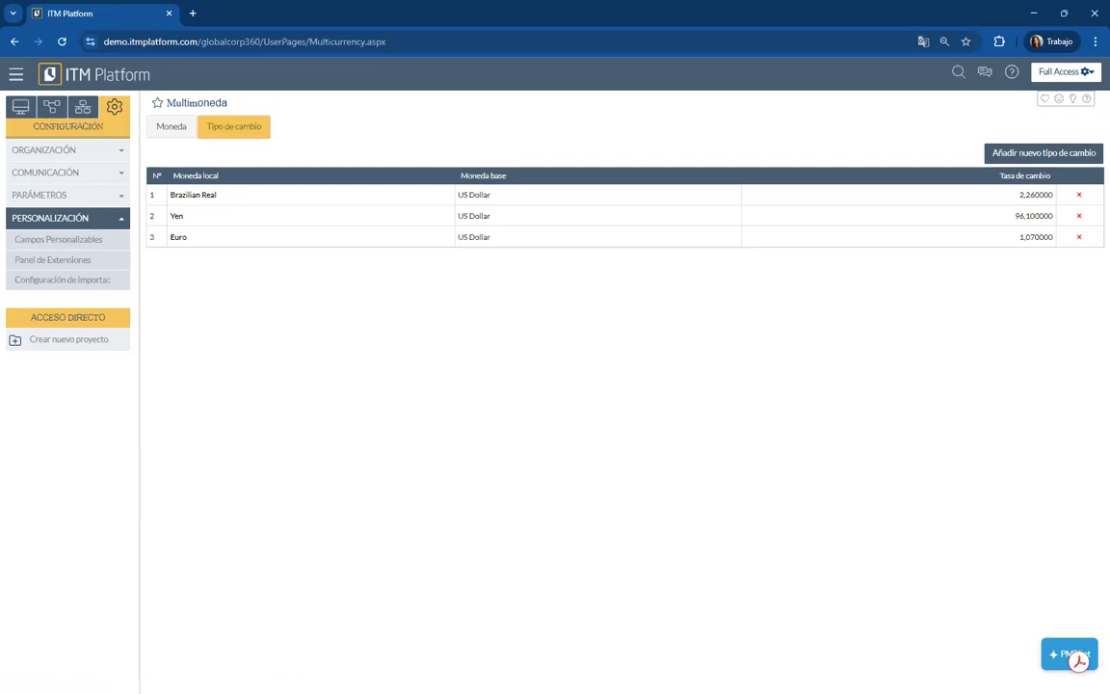
left_click(61, 242)
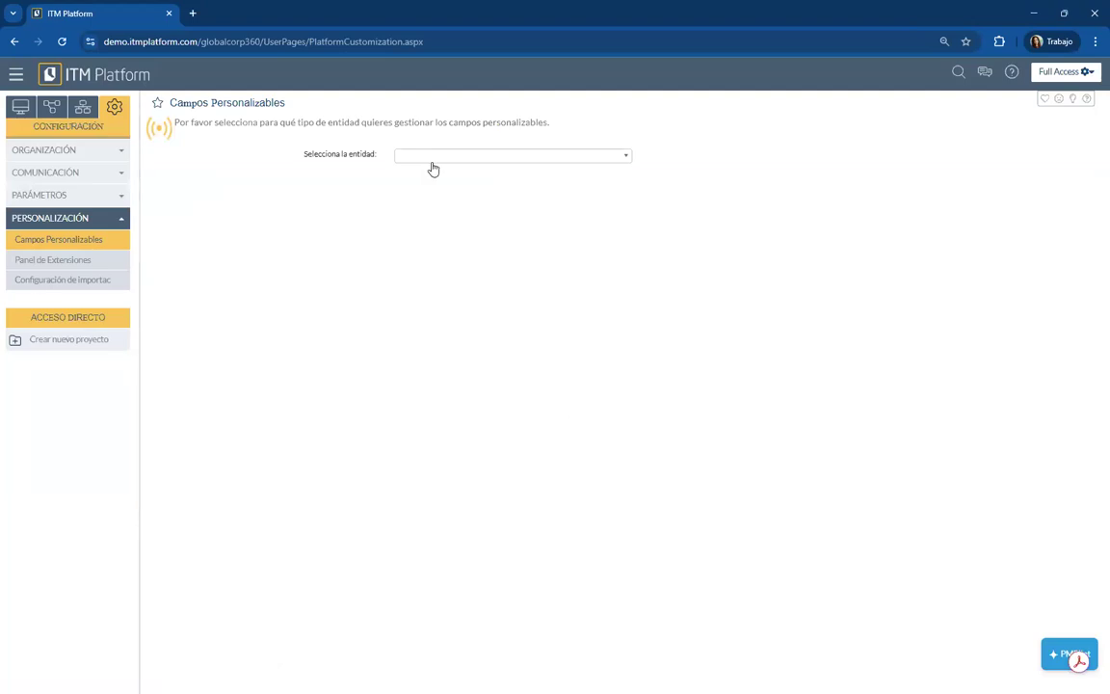
left_click(555, 164)
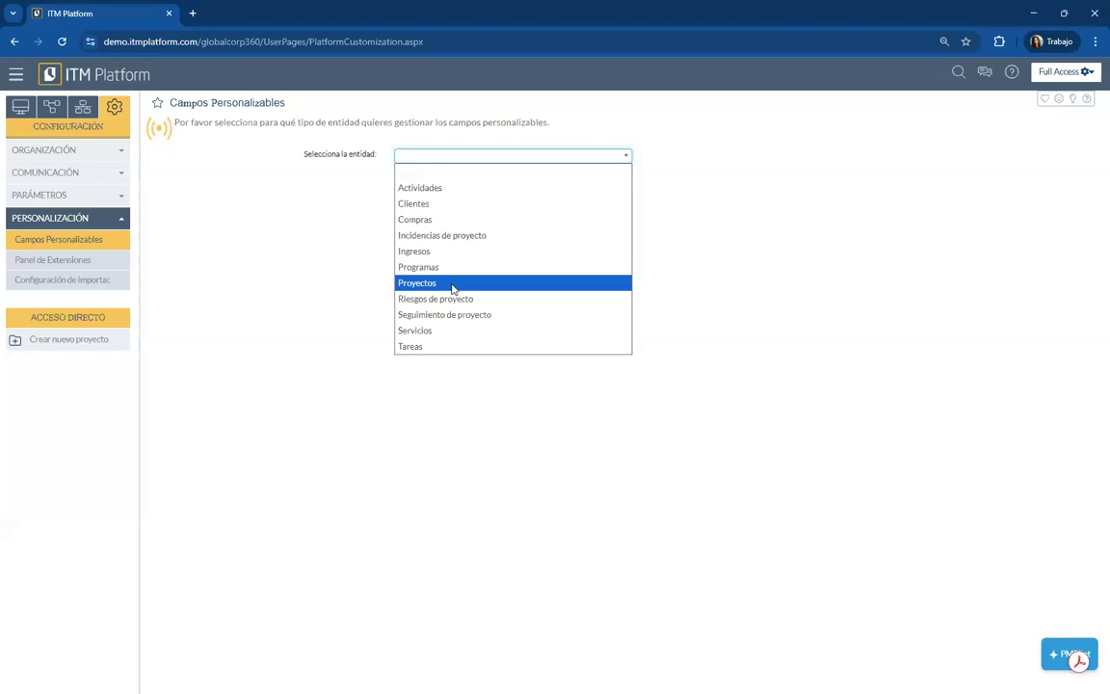
left_click(421, 286)
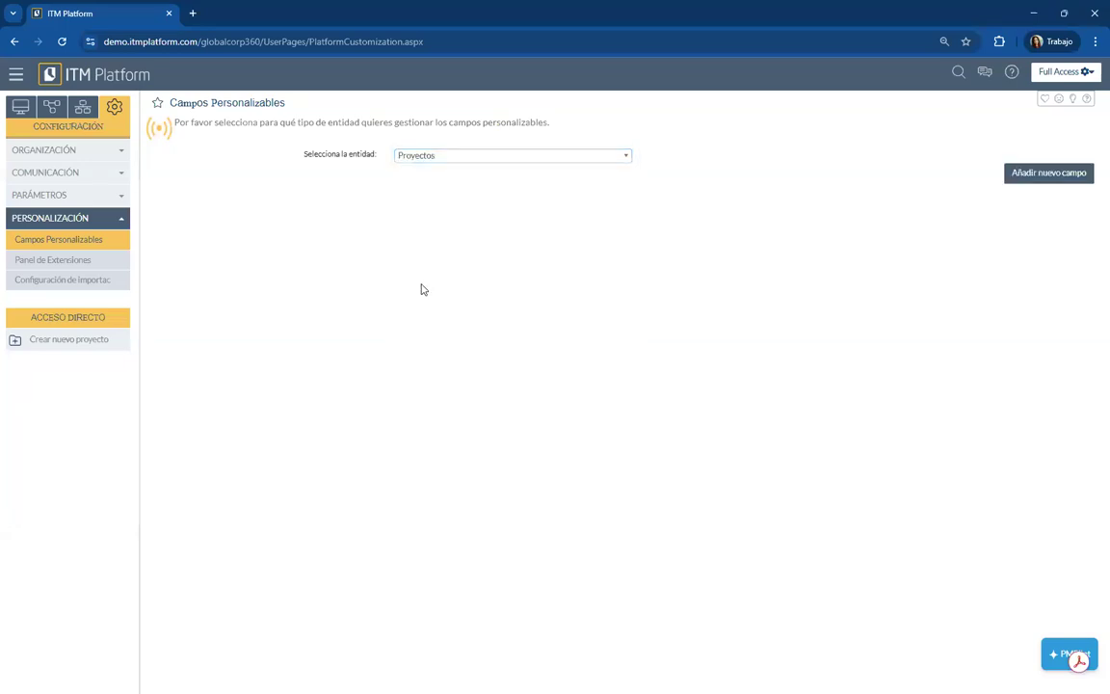
Step: Examine the new project custom field form, including its enabled project types and field type options, and cancel it
left_click(1041, 176)
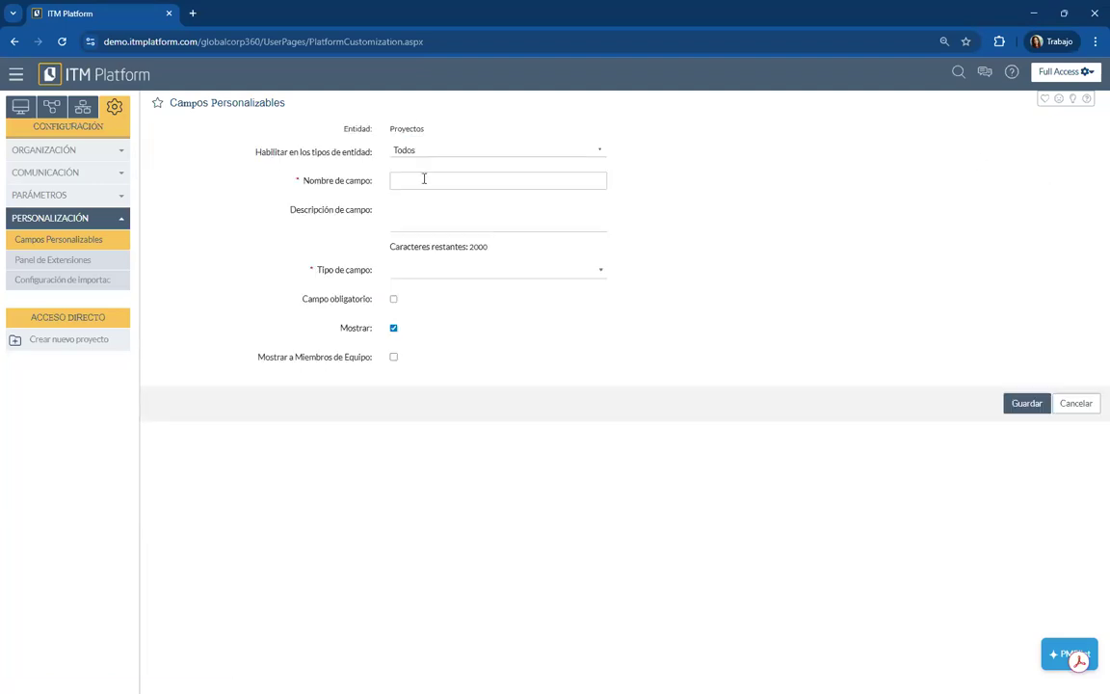
left_click(441, 153)
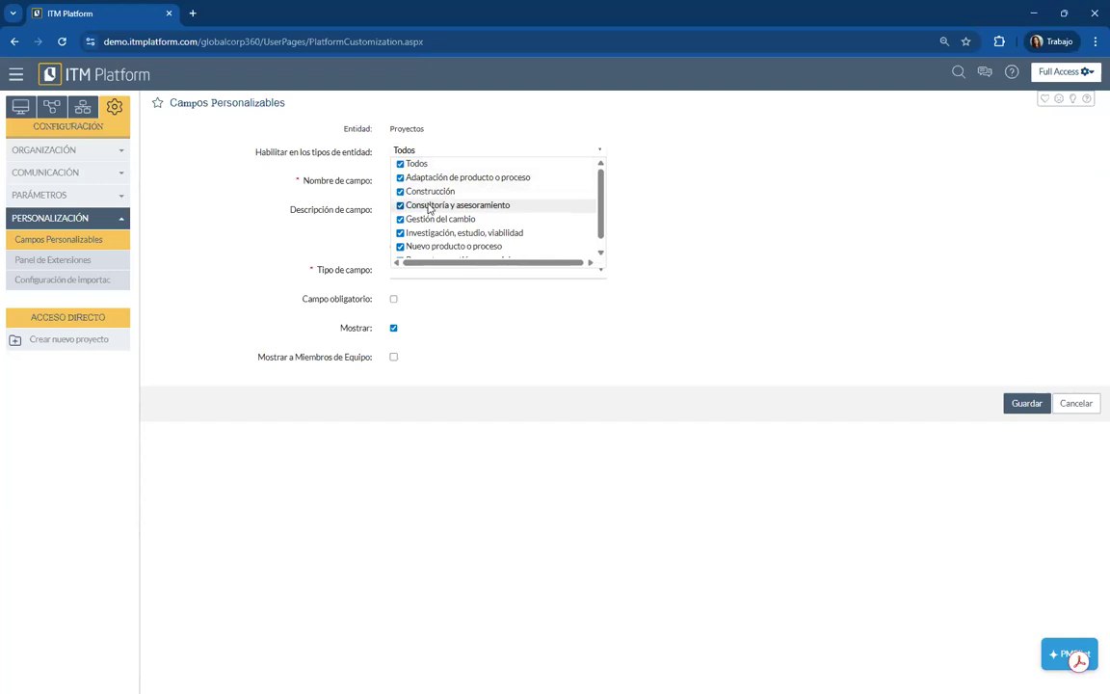
left_click(694, 221)
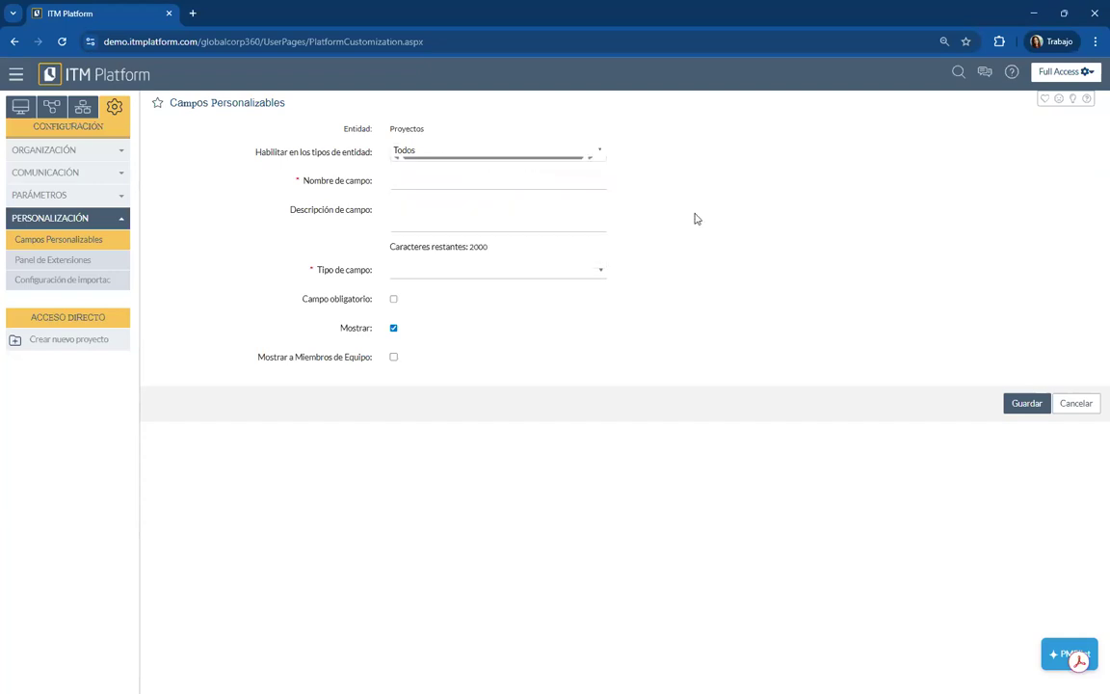
left_click(448, 272)
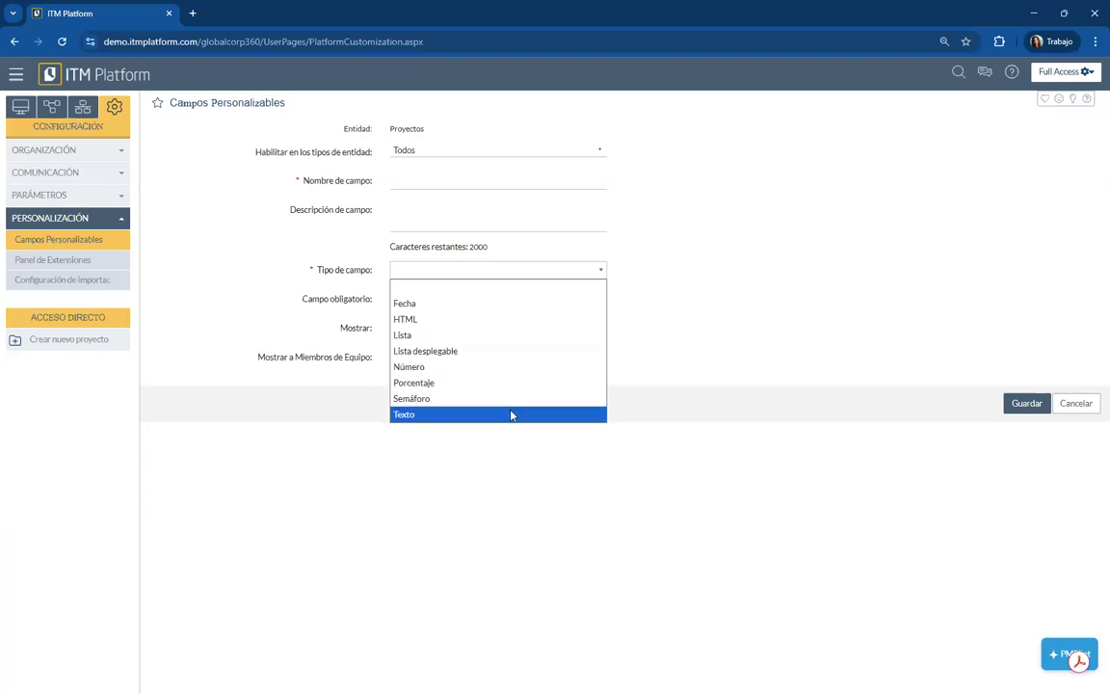
left_click(744, 296)
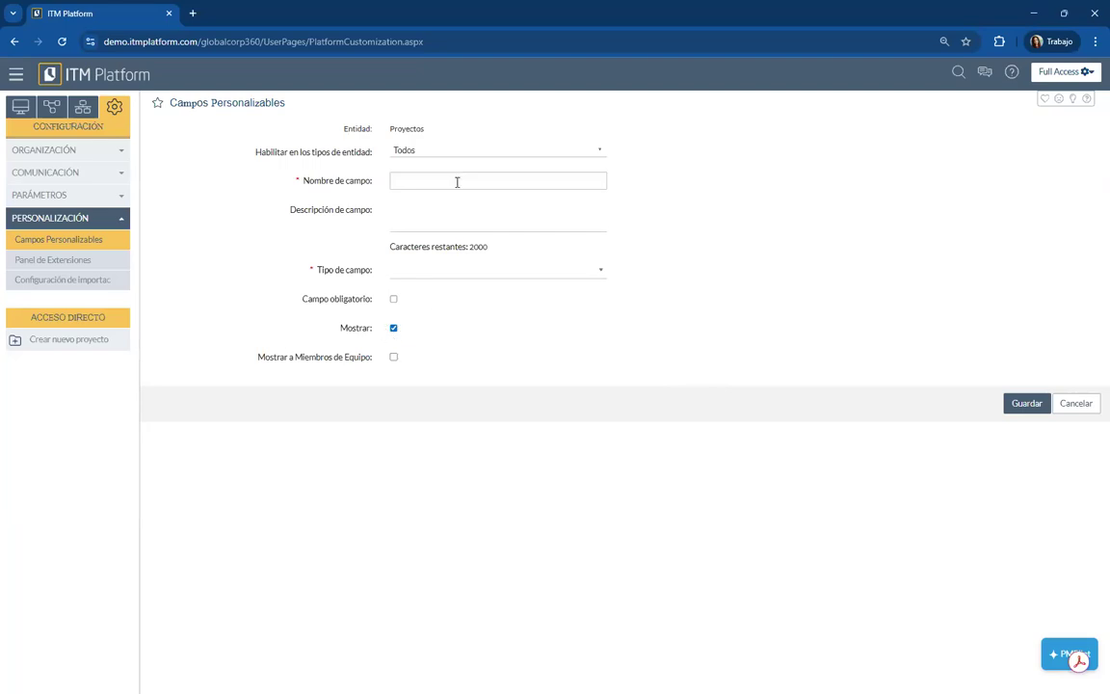
left_click(1075, 403)
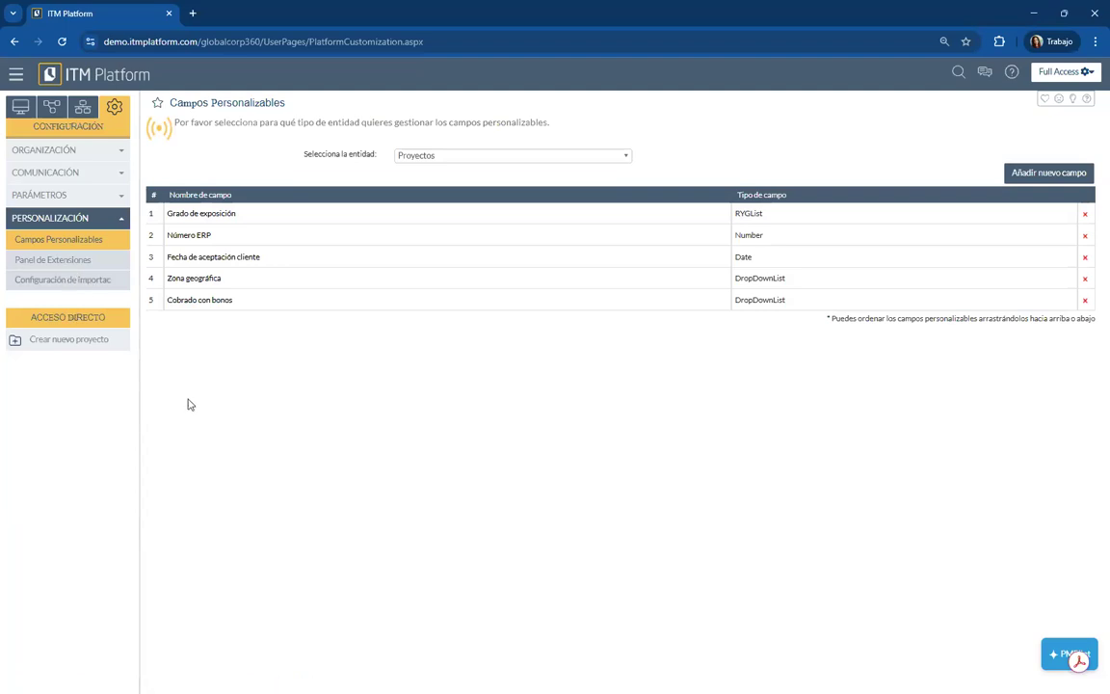
Step: Leave the custom fields without saving to review Panel de Extensiones, and go on to Configuración de importación
left_click(77, 262)
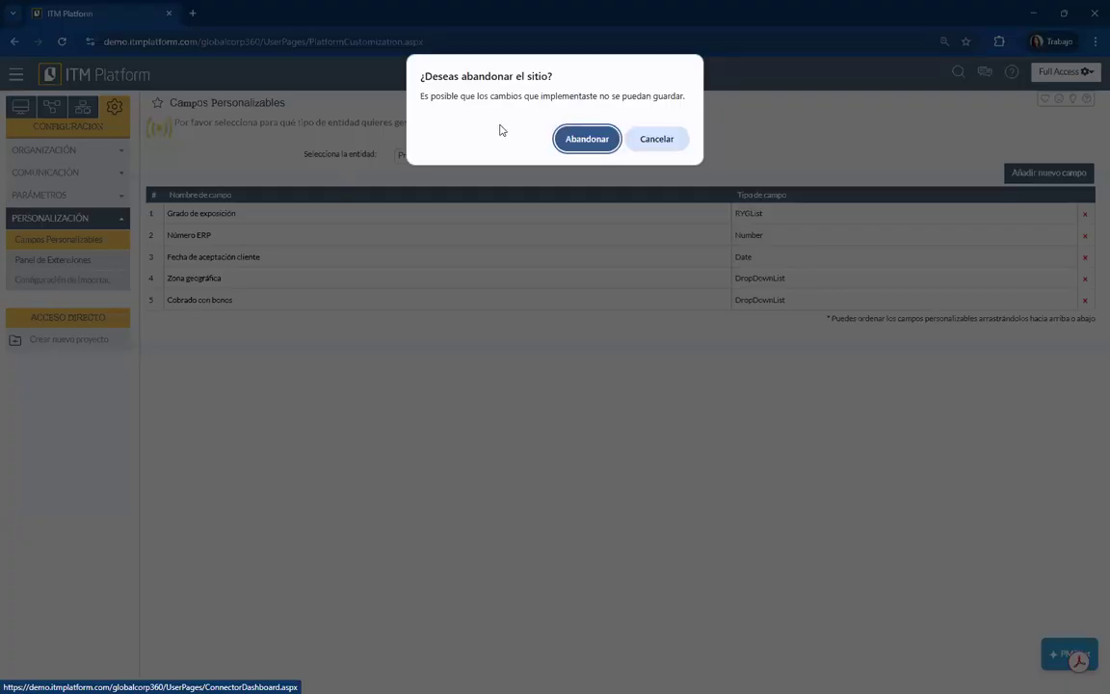
left_click(592, 142)
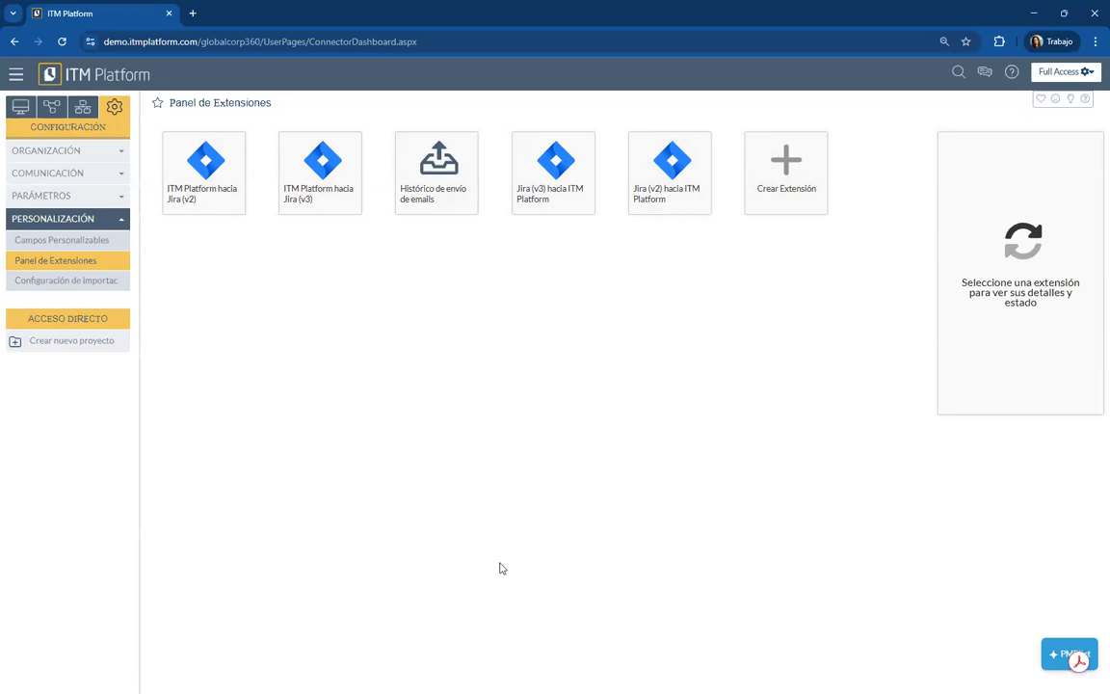
left_click(109, 281)
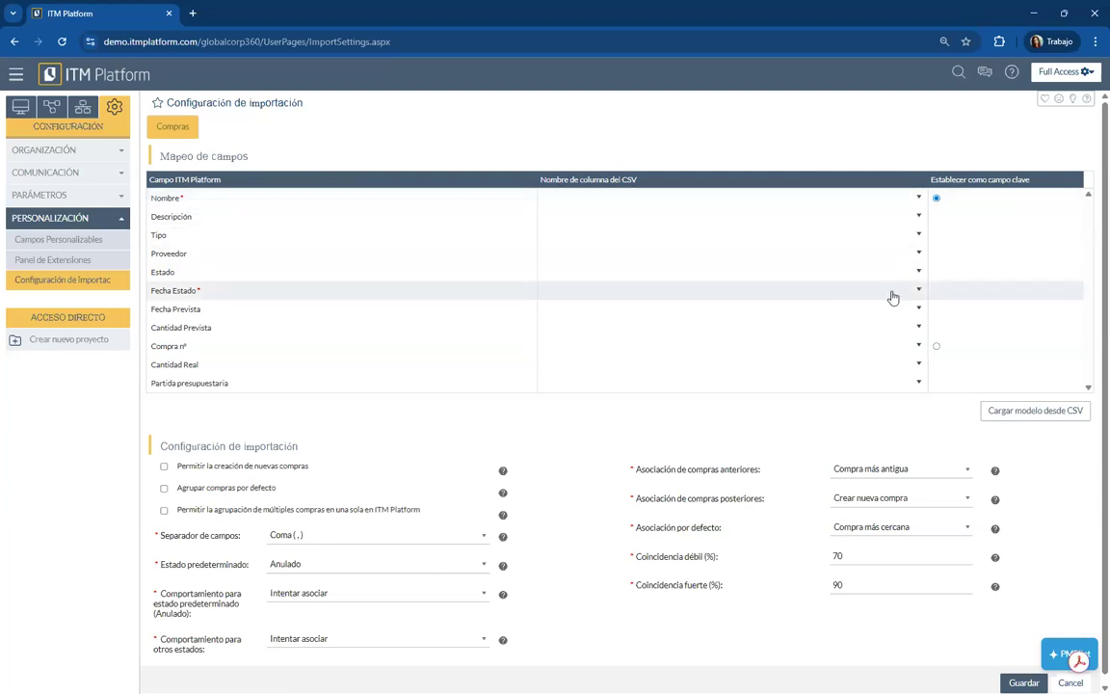
Step: Examine the purchase import settings, trying Compra nº as key field, restoring Nombre, and checking the field separator and default status options
left_click(936, 351)
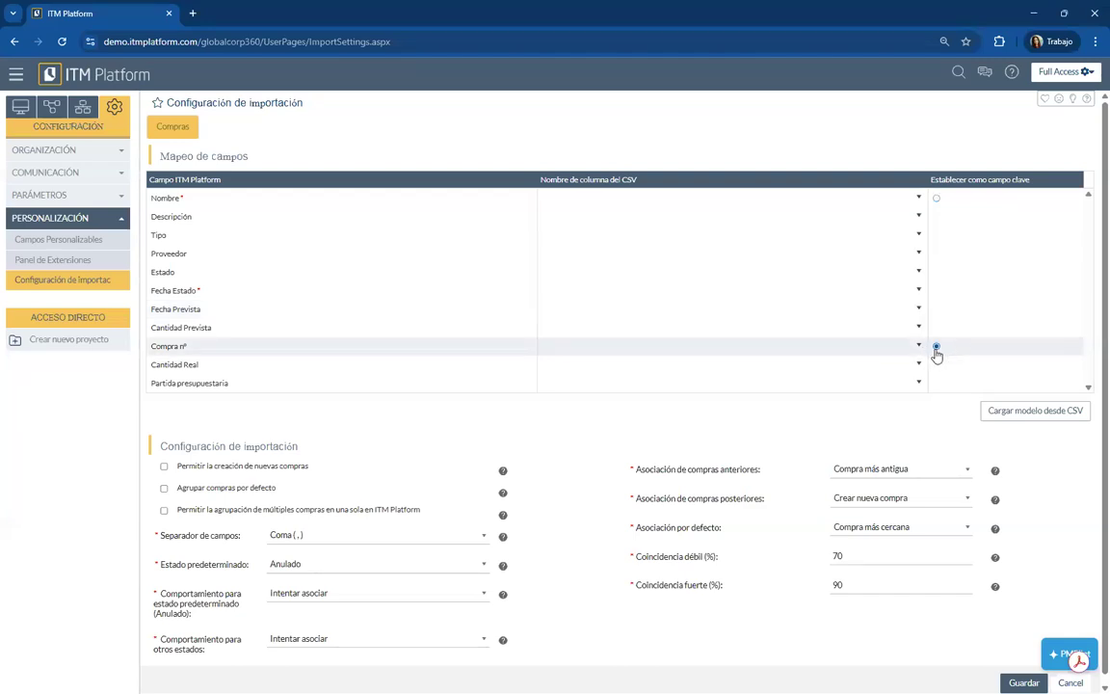
left_click(936, 199)
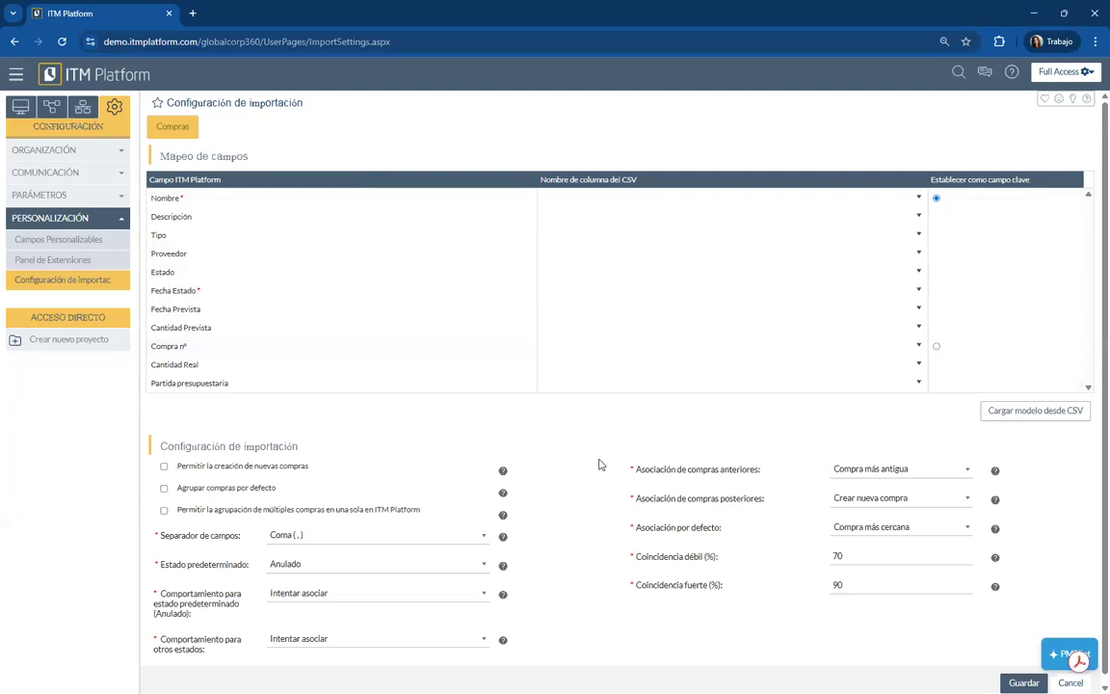
scroll(569, 395, "down", 1)
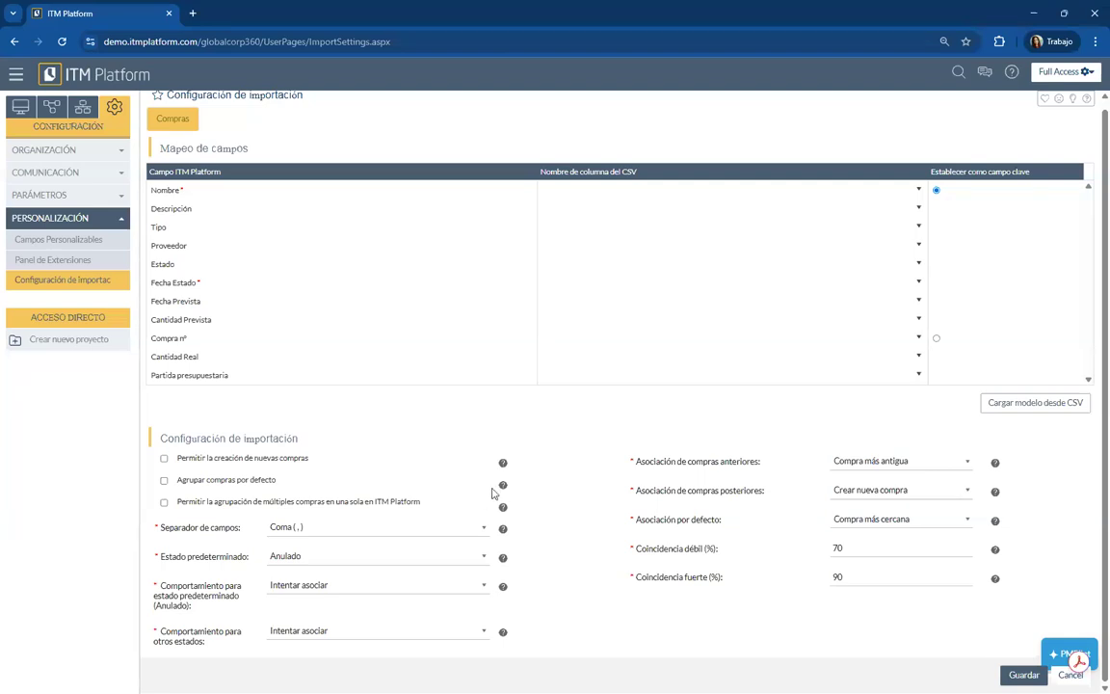
left_click(445, 529)
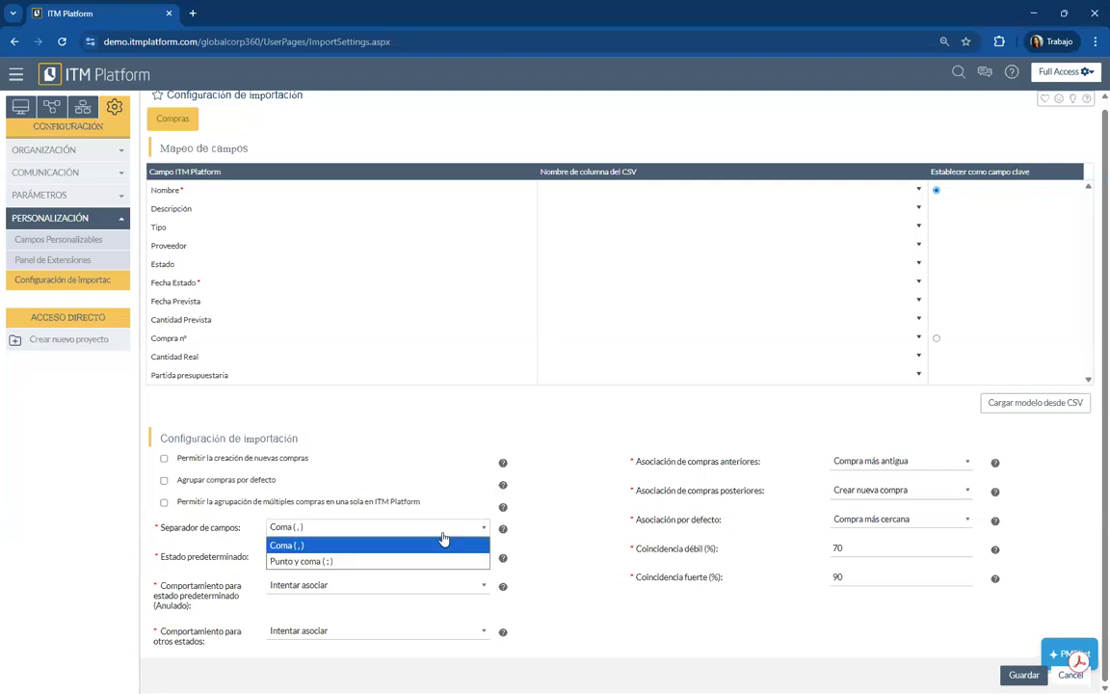
left_click(441, 545)
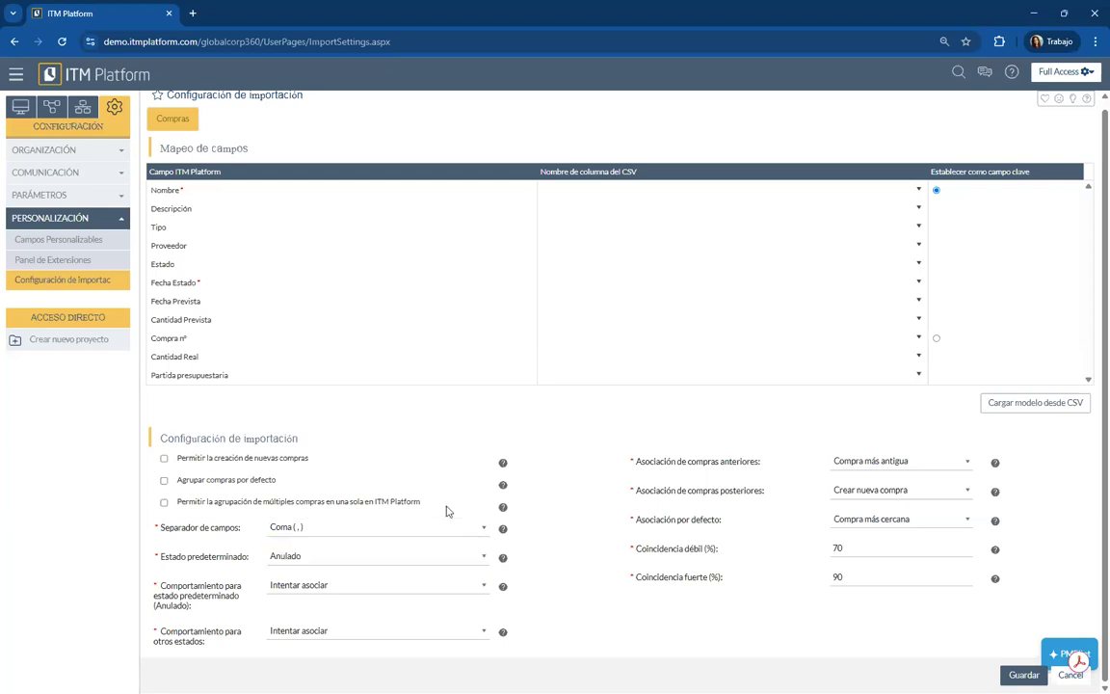
left_click(426, 559)
left_click(426, 559)
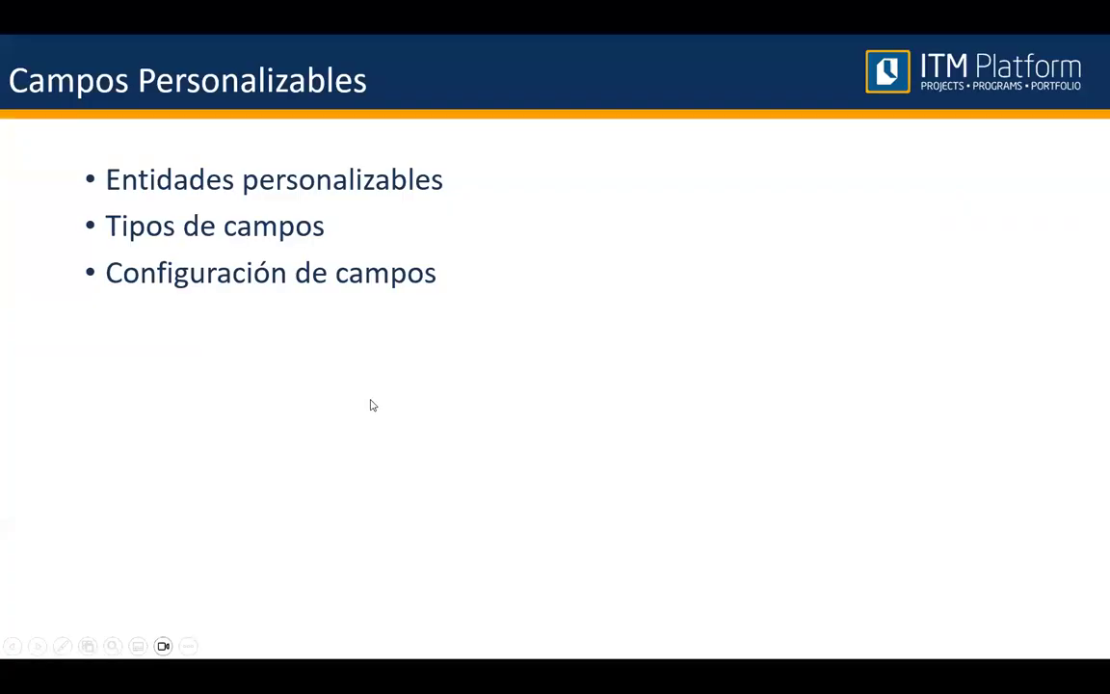
Step: Open the organization's Objetivos page under Objetivos y procesos to view its strategic plans and objectives
left_click(368, 398)
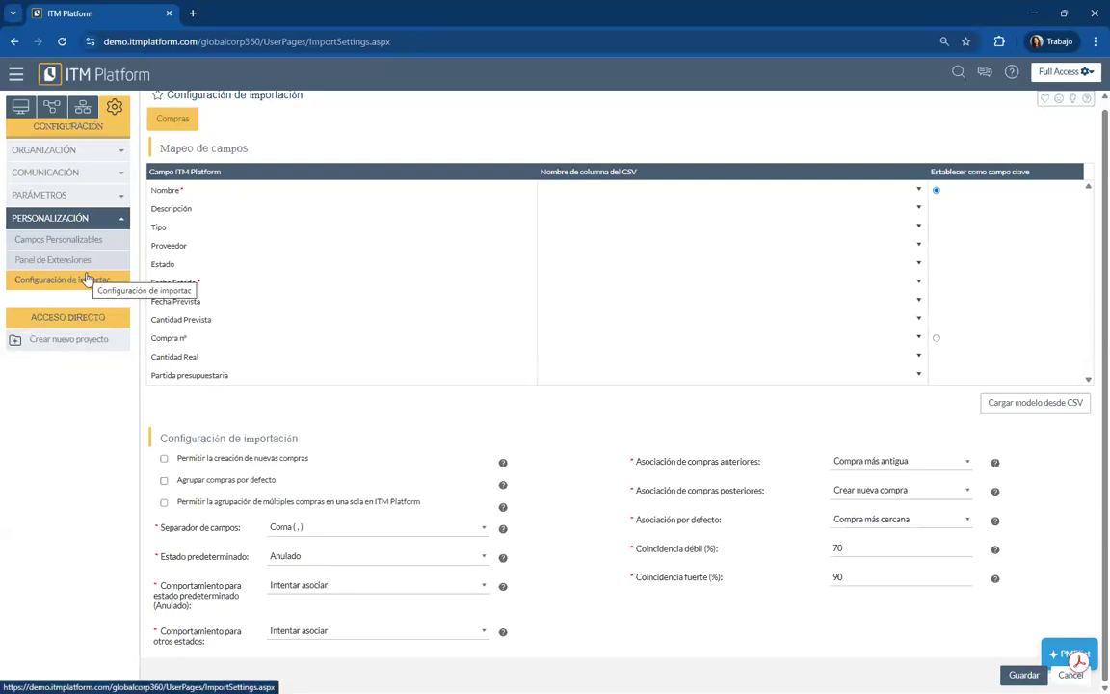
left_click(115, 220)
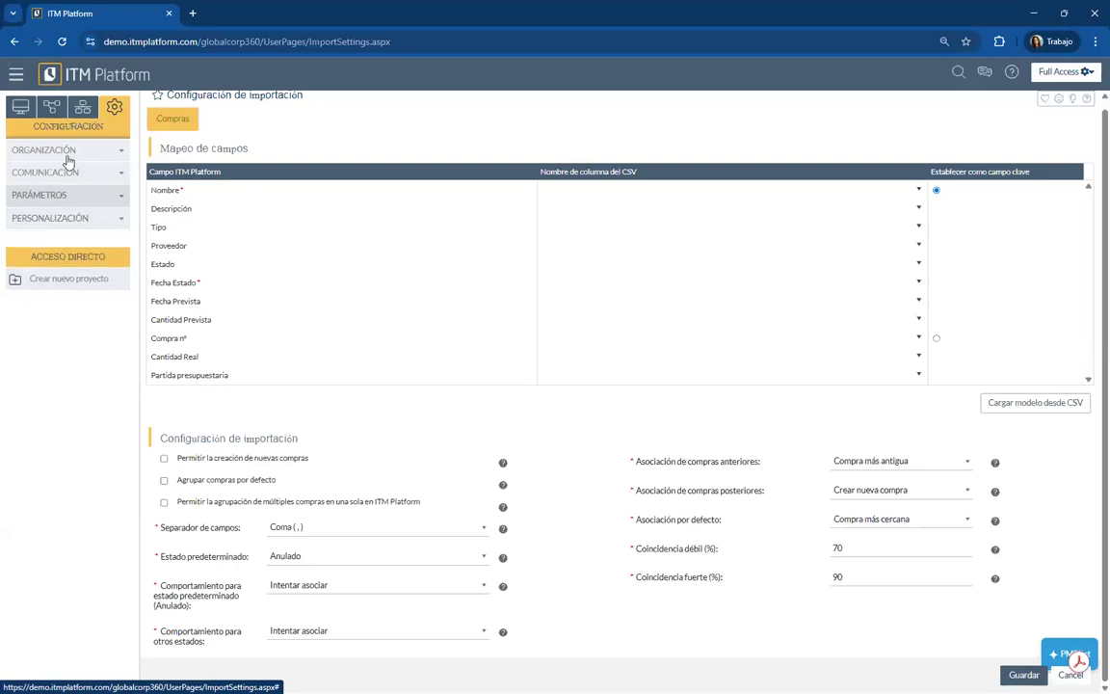
left_click(82, 112)
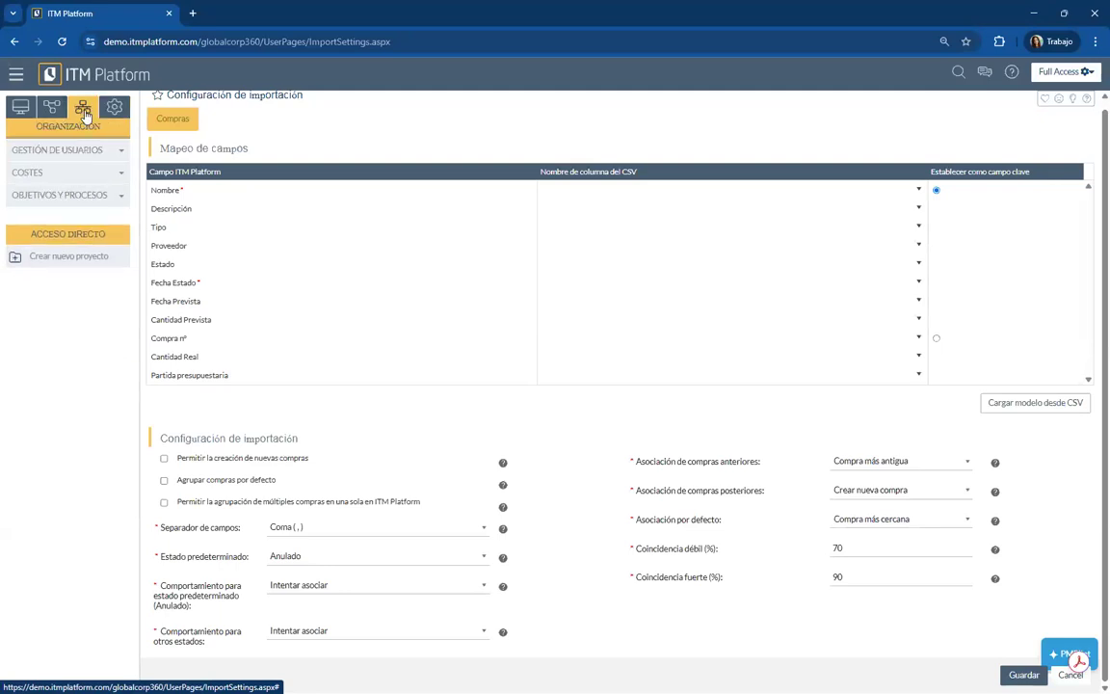
left_click(84, 196)
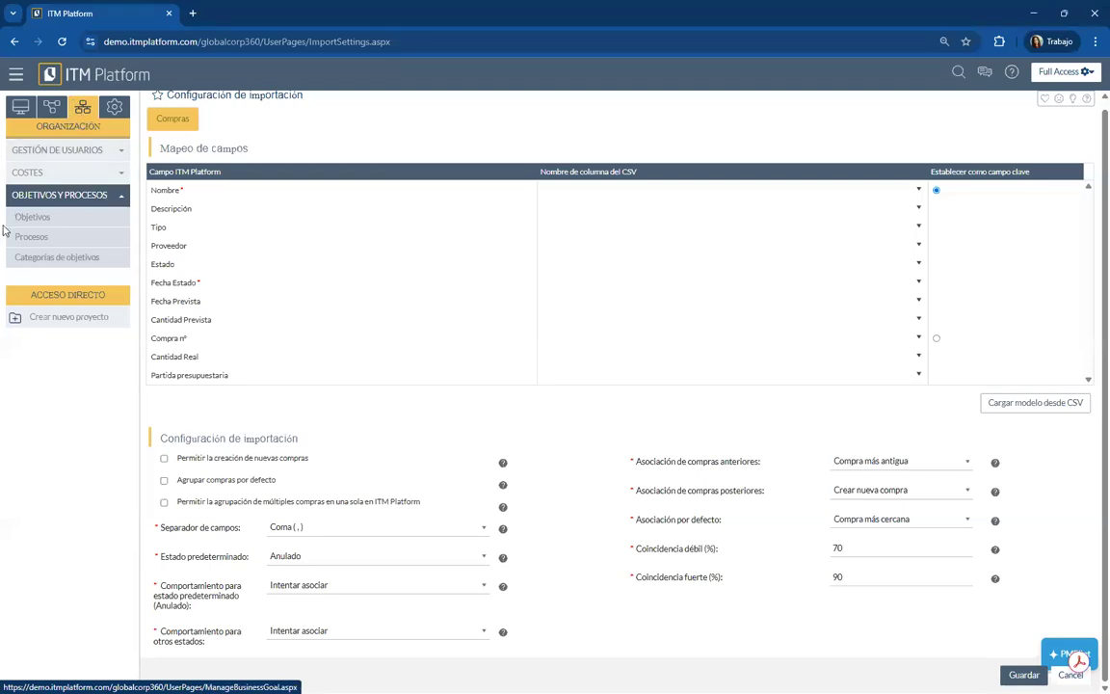
left_click(42, 220)
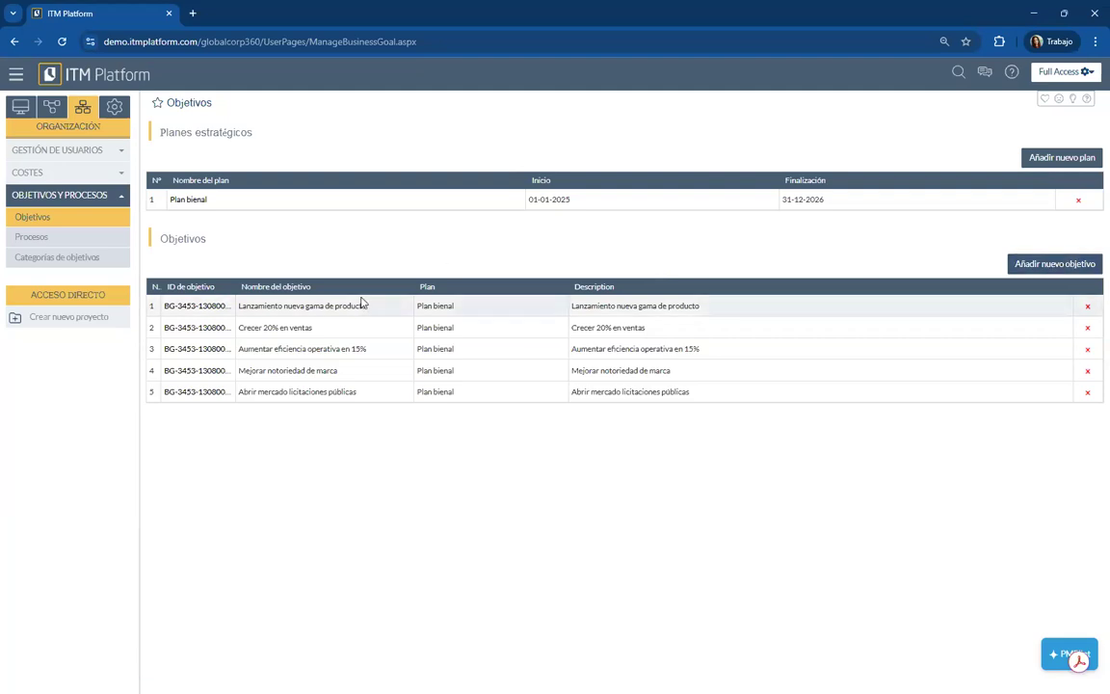
Step: Review the details and strategic plan field of the Lanzamiento nueva gama de producto objective, and leave without saving
left_click(188, 307)
left_click(526, 155)
left_click(498, 161)
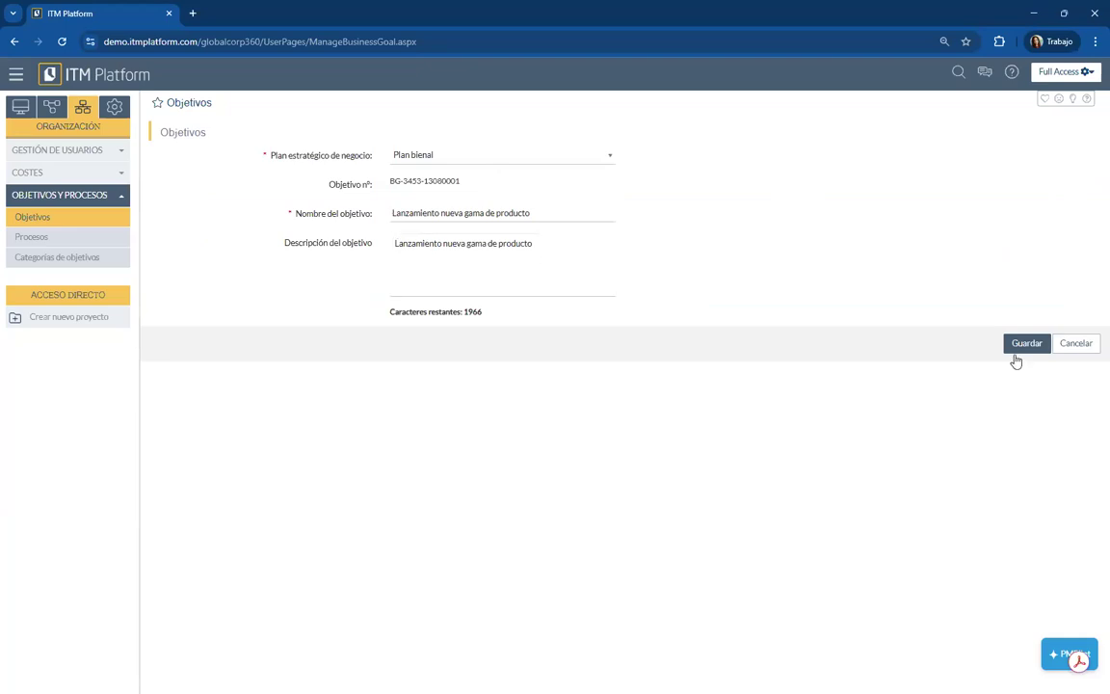
left_click(1076, 345)
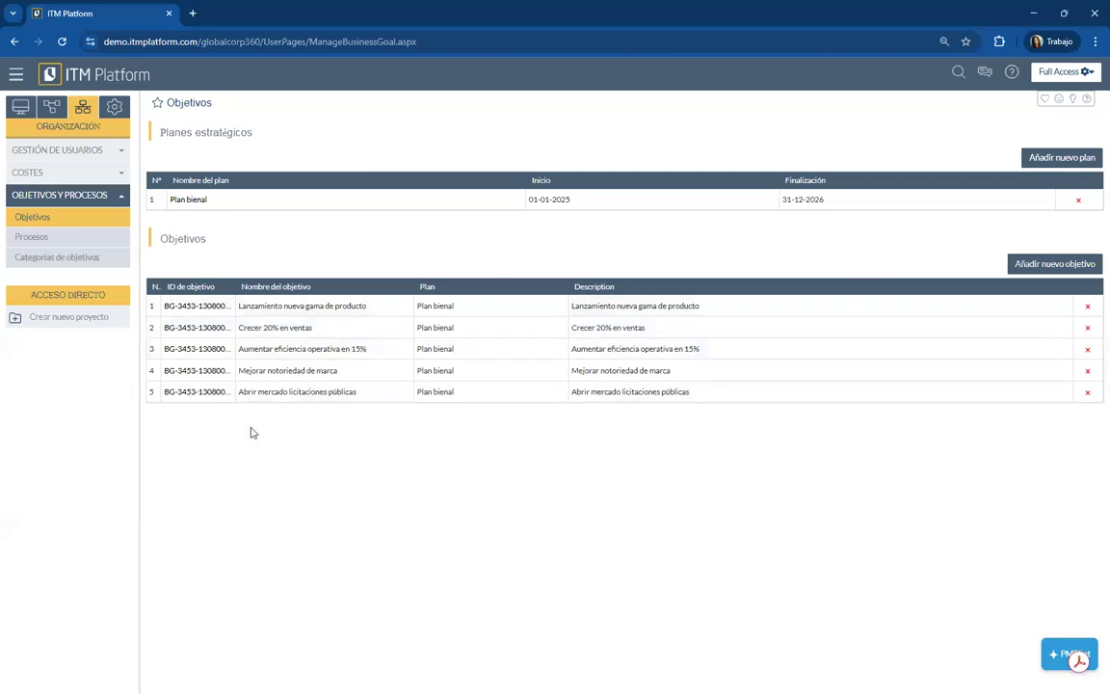
Step: Review the organization's Procesos and Categorías de objetivos pages, and look at the new ámbito form without saving it
left_click(30, 239)
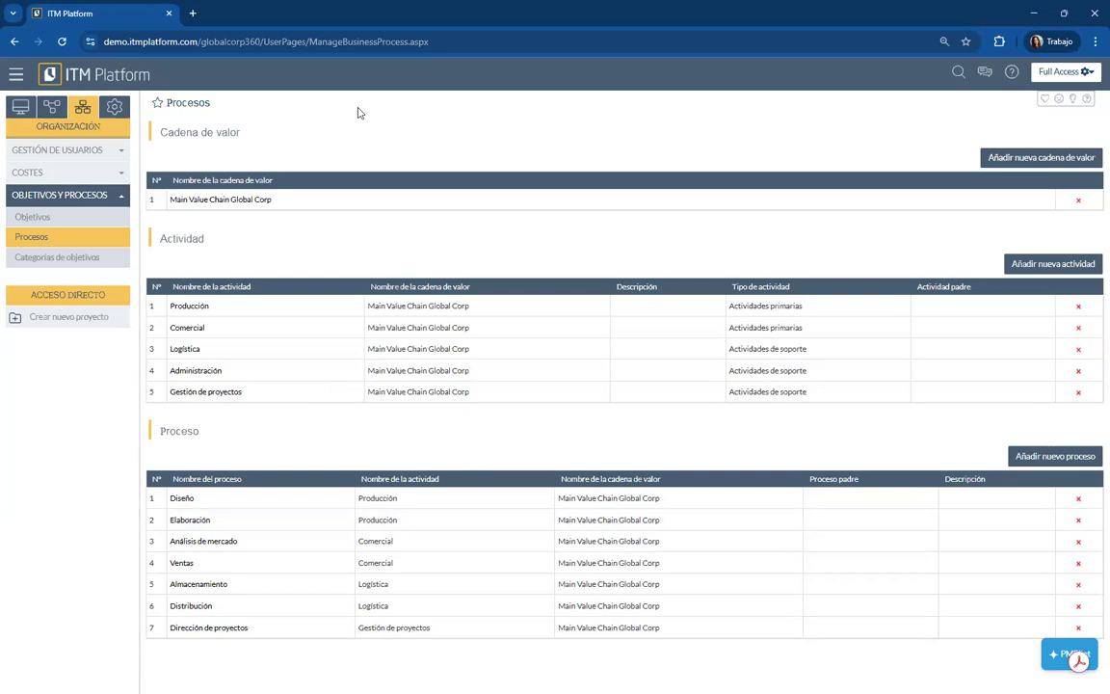
left_click(48, 262)
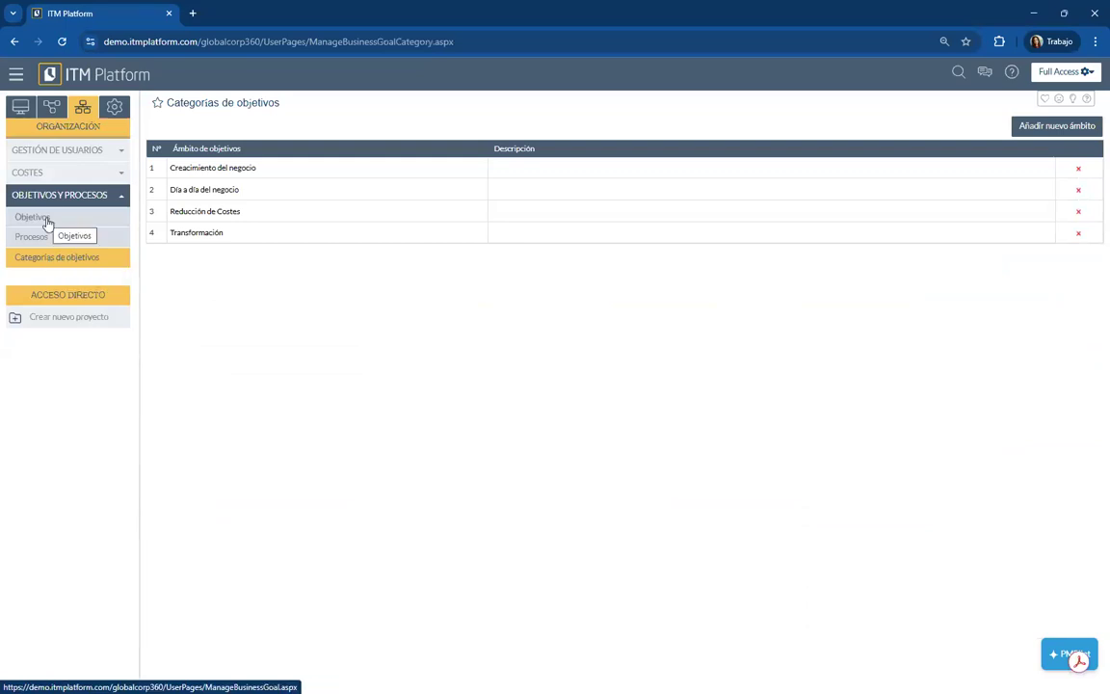
left_click(1060, 128)
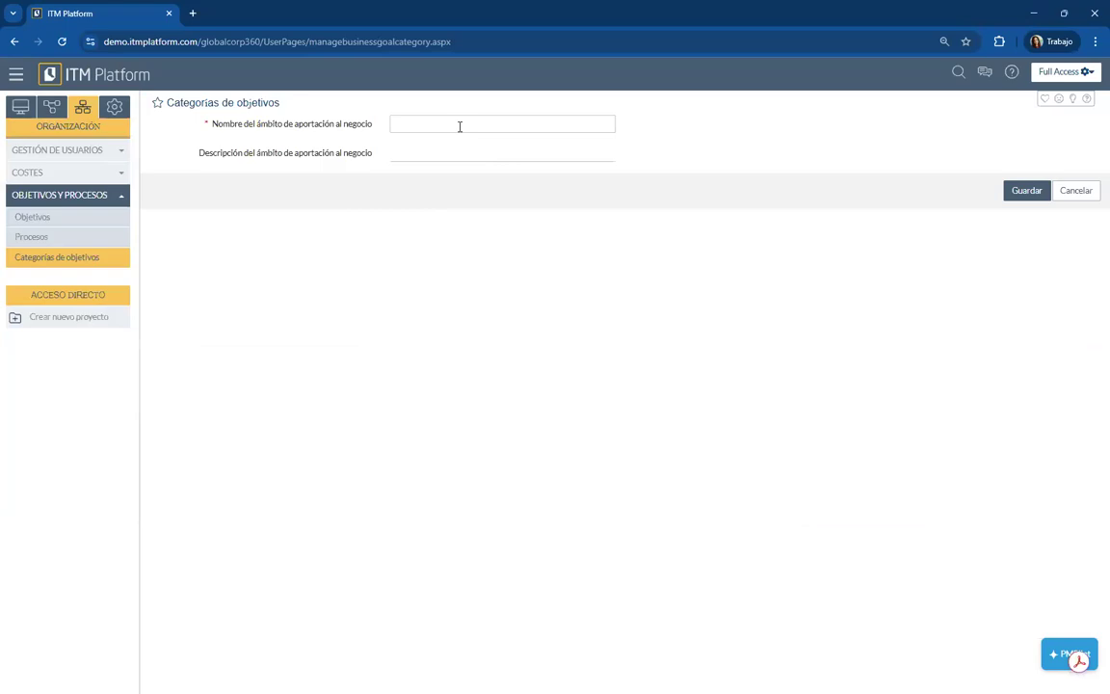
left_click(391, 124)
left_click(1075, 193)
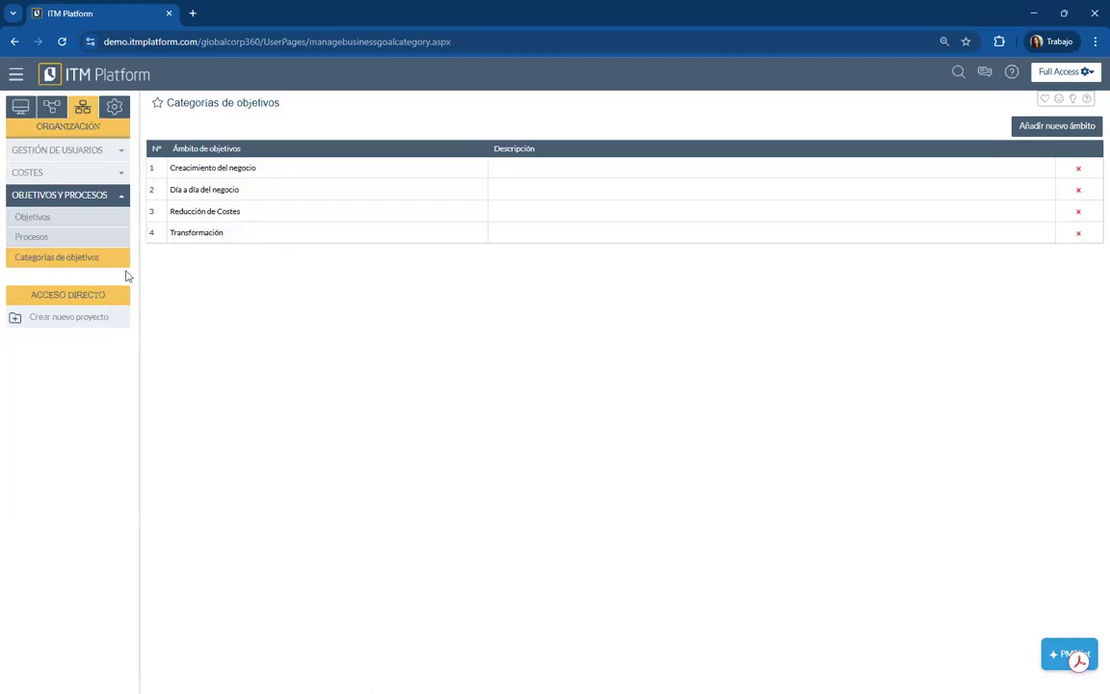
left_click(115, 198)
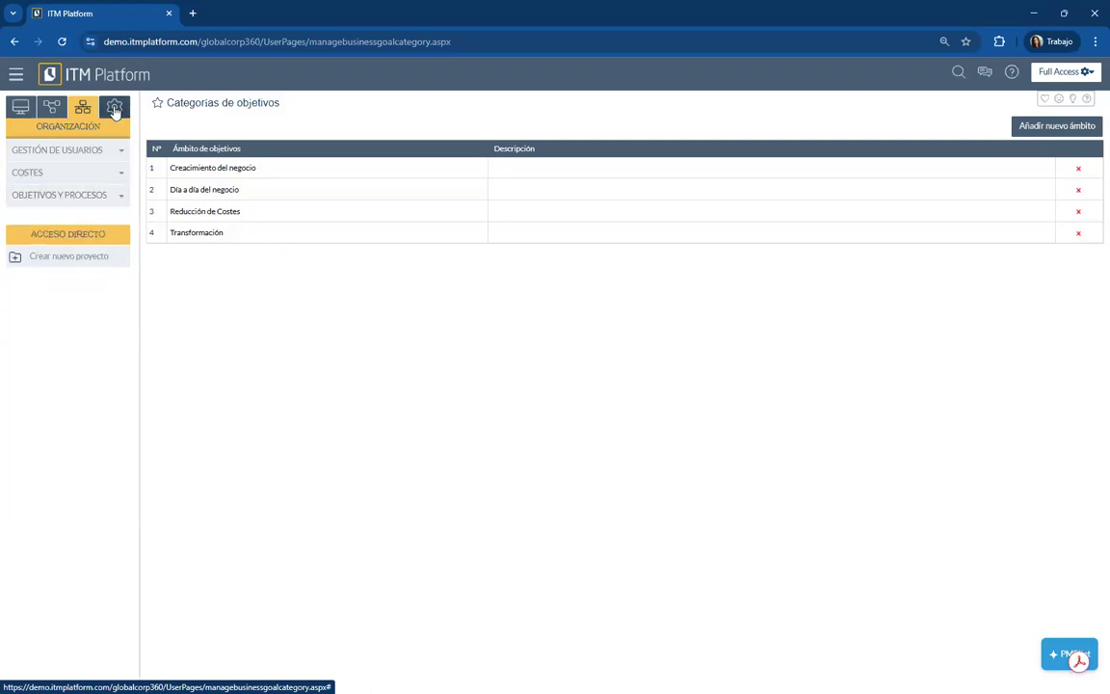
left_click(114, 107)
left_click(77, 218)
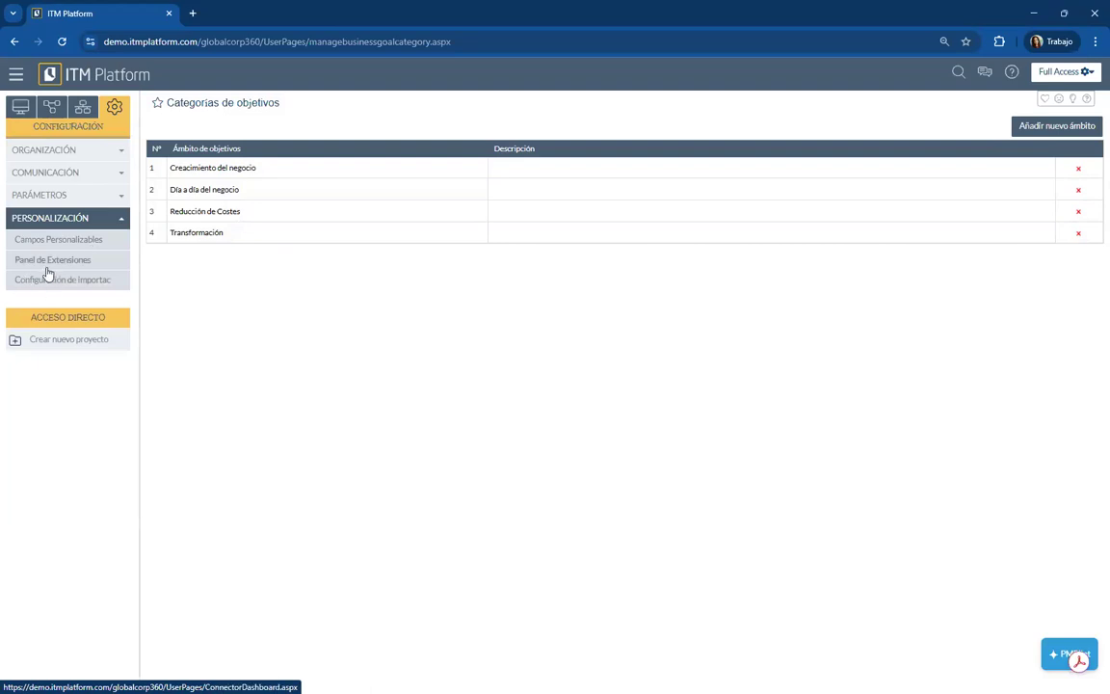
left_click(105, 196)
left_click(105, 196)
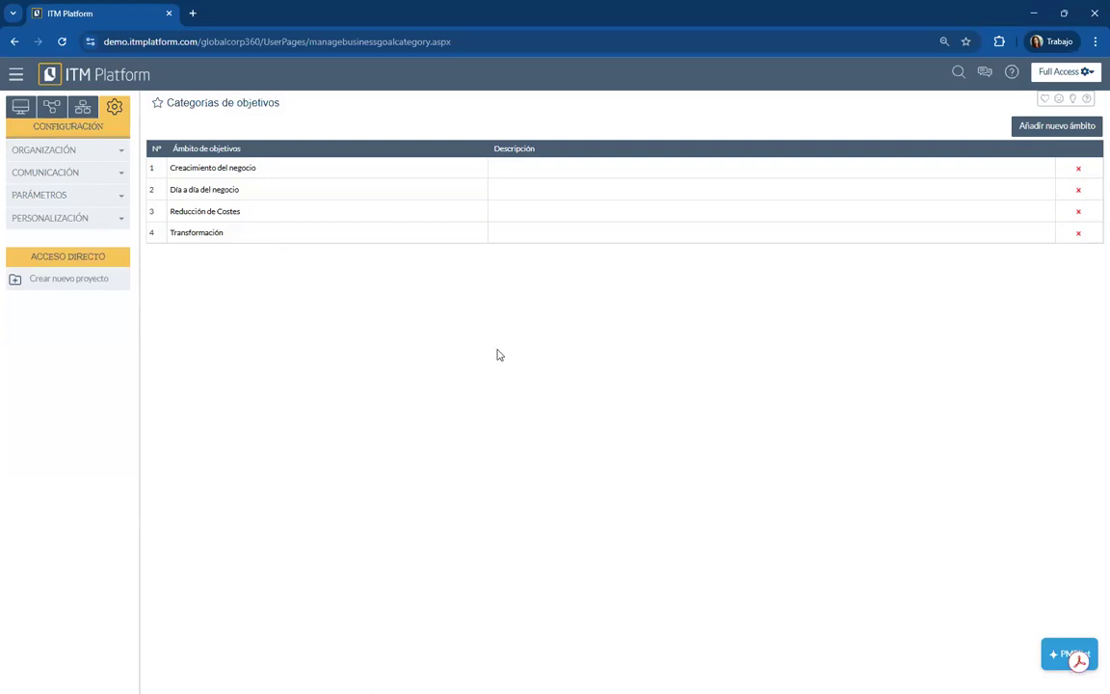
Step: Ask PMPilot "Cómo puedo configurar perfiles de usuario", moving its button clear of the overlapping icon
left_click_drag(1056, 651, 1013, 608)
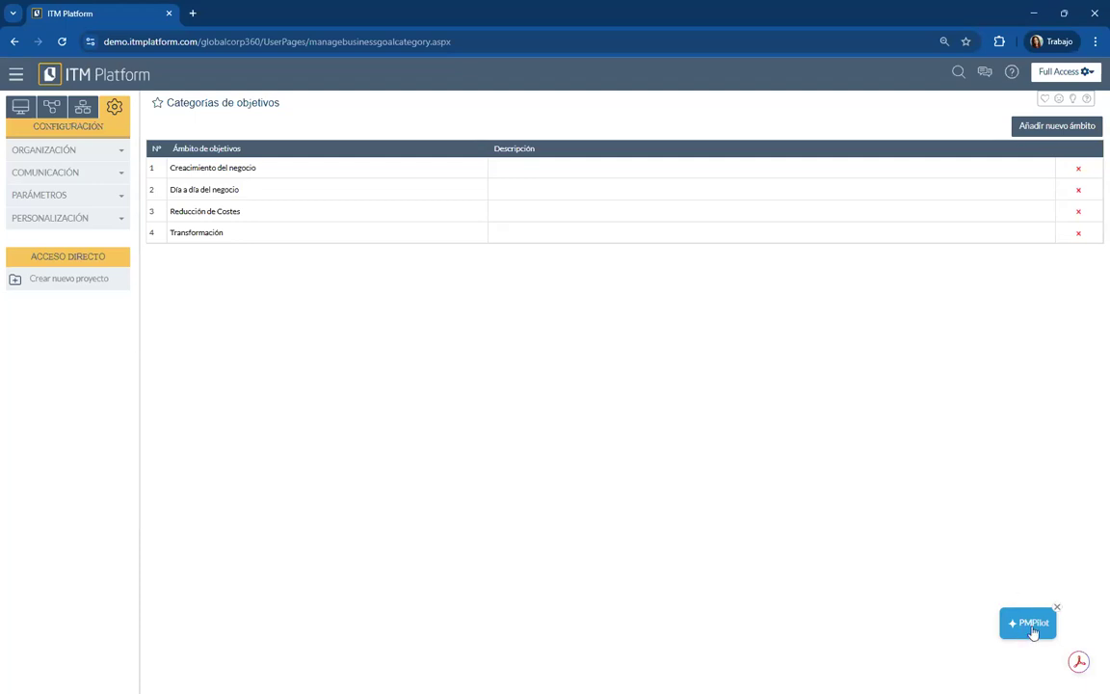
left_click(1033, 628)
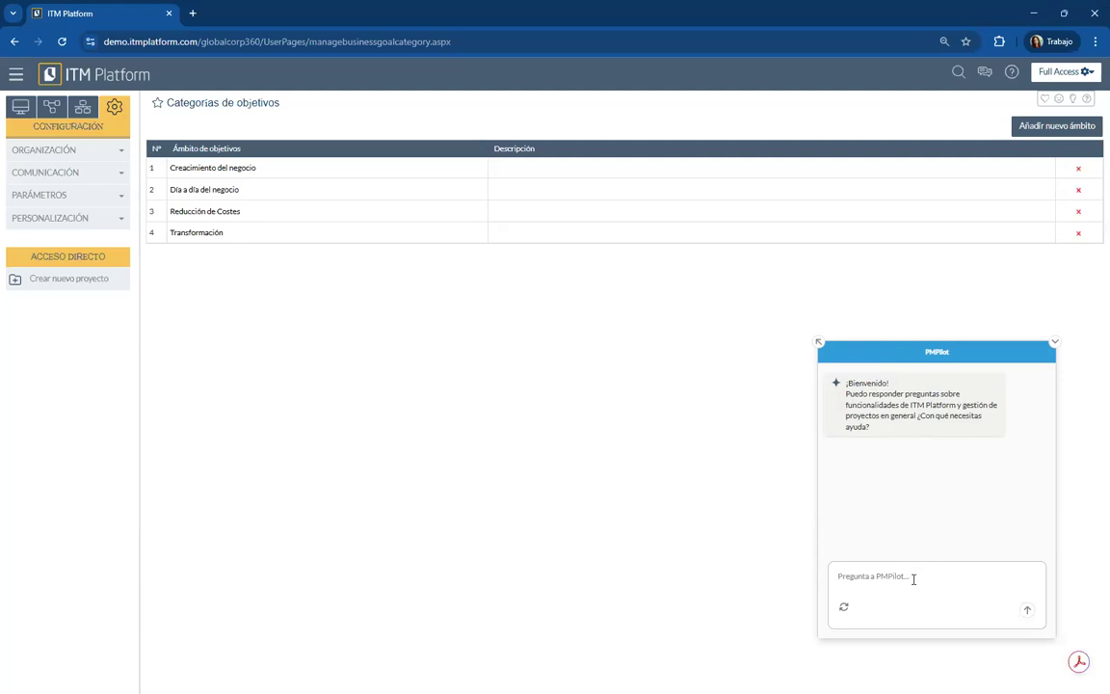
left_click(913, 579)
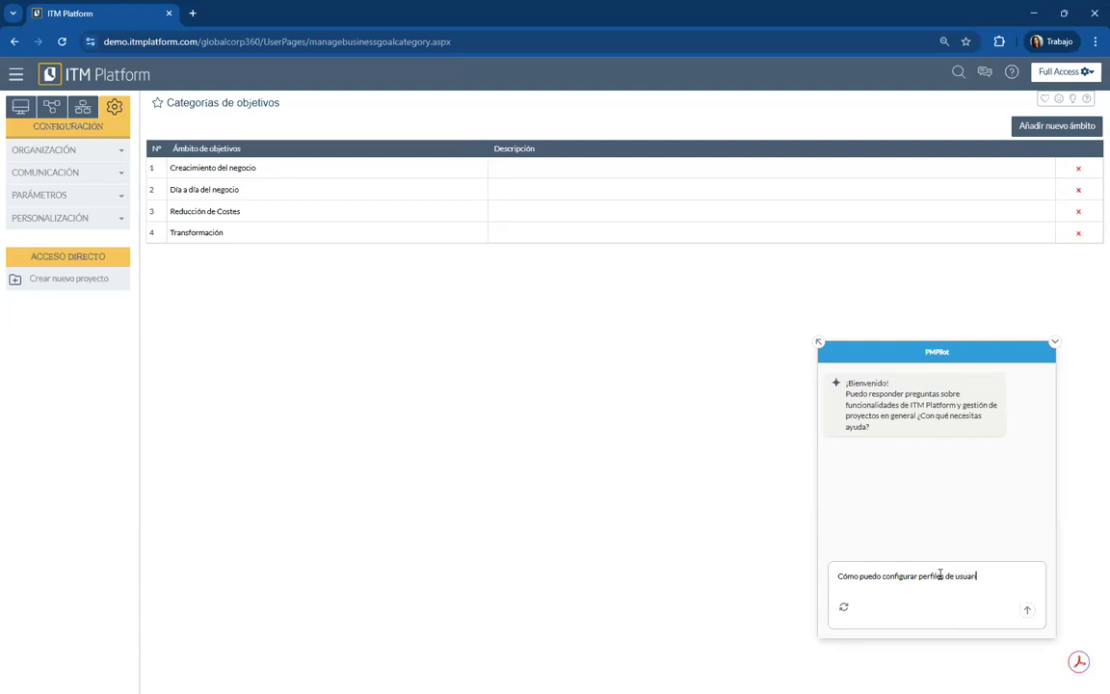
key("Return")
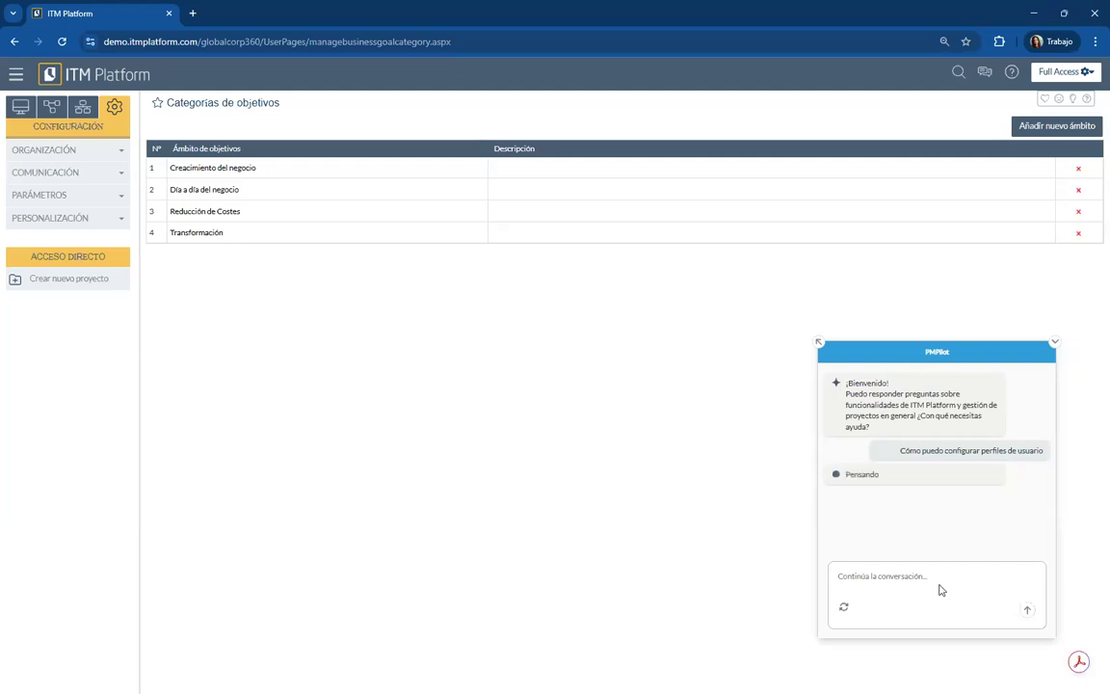
Step: Read PMPilot's full answer on configuring user profiles through to its end, and collapse the chat
scroll(972, 476, "up", 2)
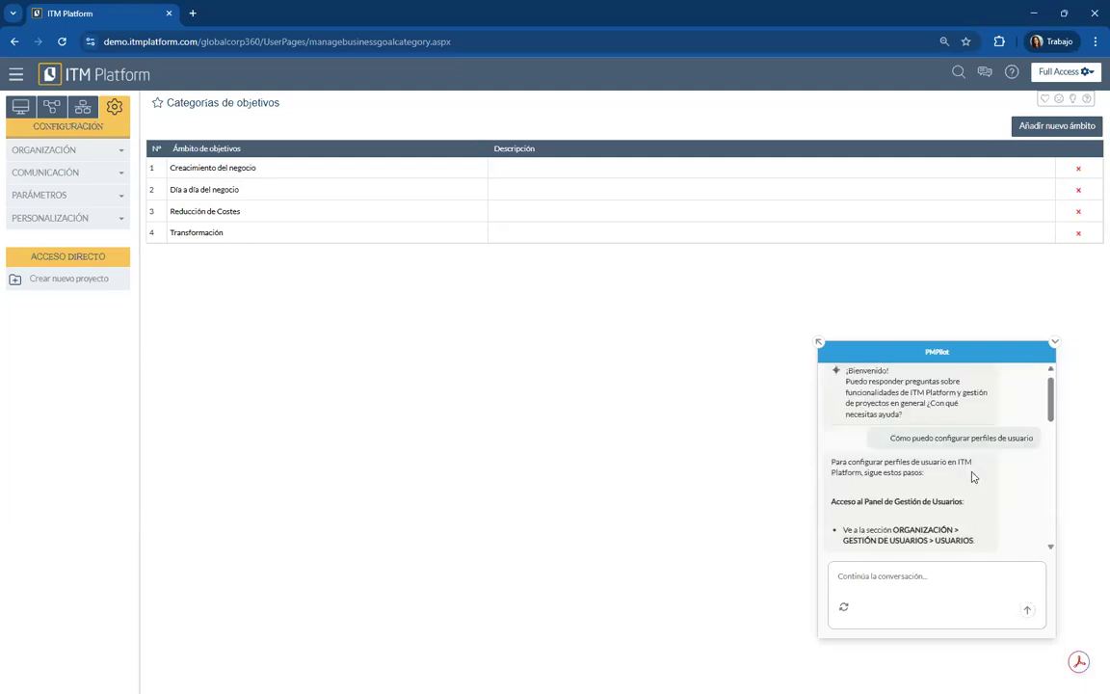
scroll(972, 476, "up", 1)
scroll(977, 504, "down", 3)
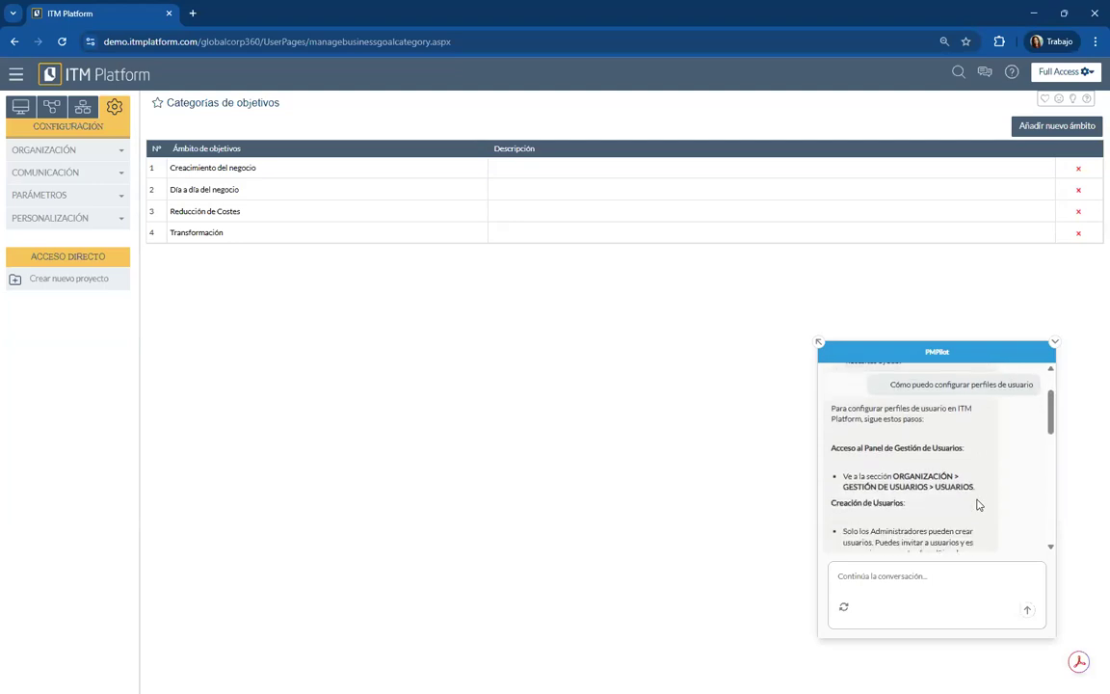
scroll(977, 504, "down", 3)
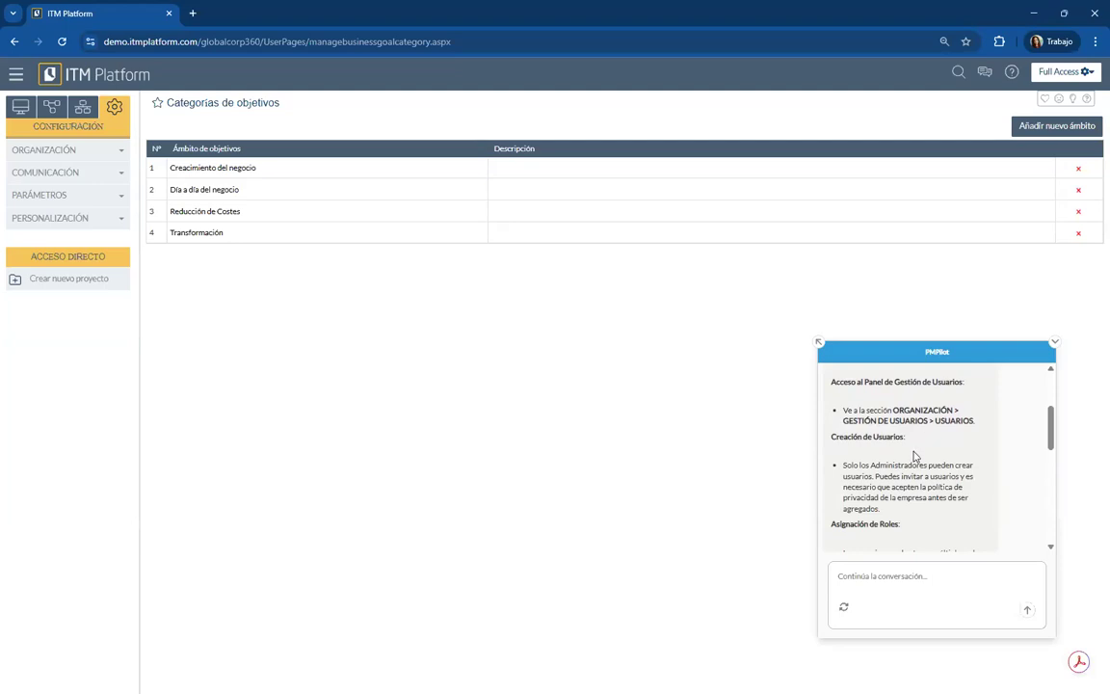
scroll(914, 457, "down", 3)
scroll(928, 468, "down", 3)
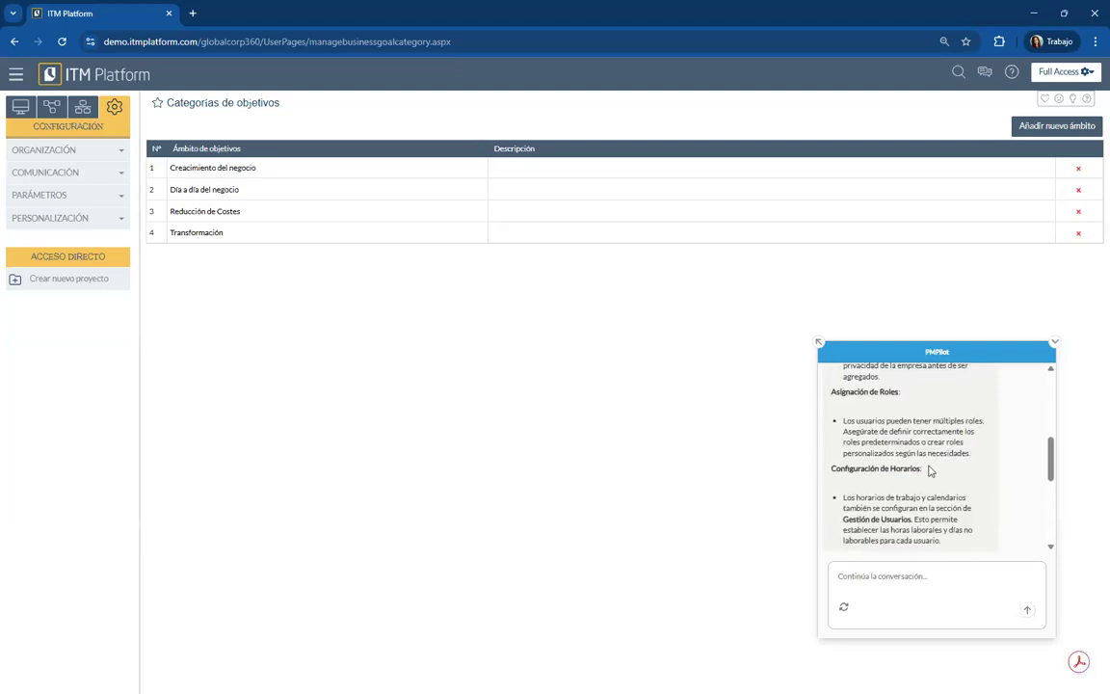
scroll(931, 481, "down", 3)
scroll(933, 489, "down", 3)
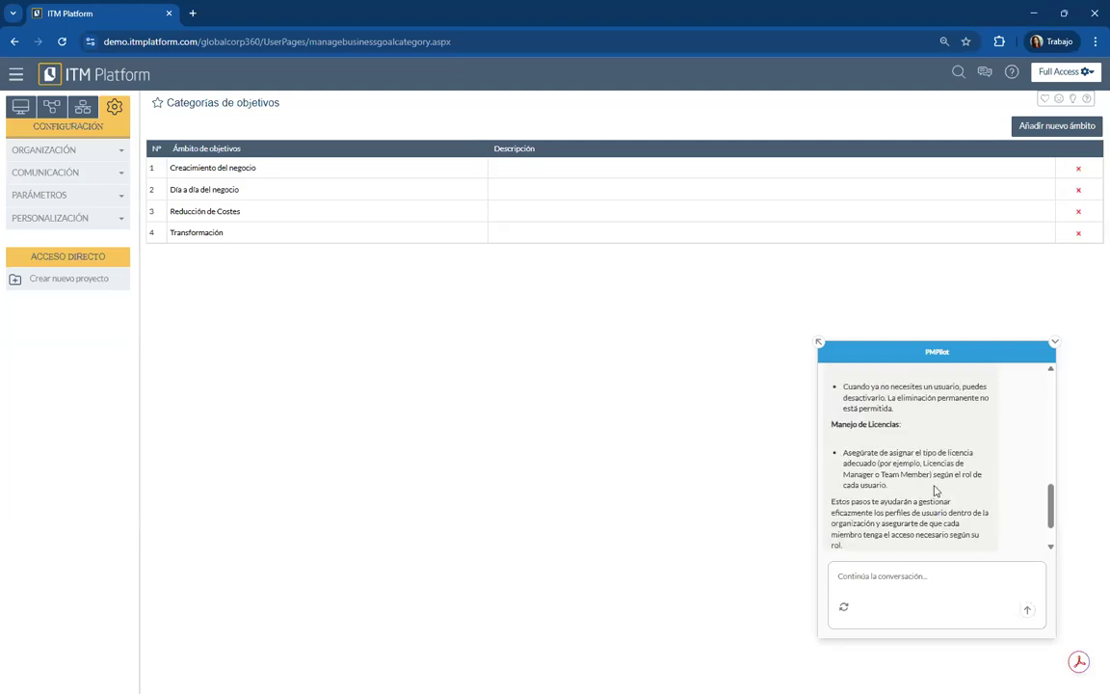
scroll(932, 491, "down", 3)
scroll(934, 490, "down", 3)
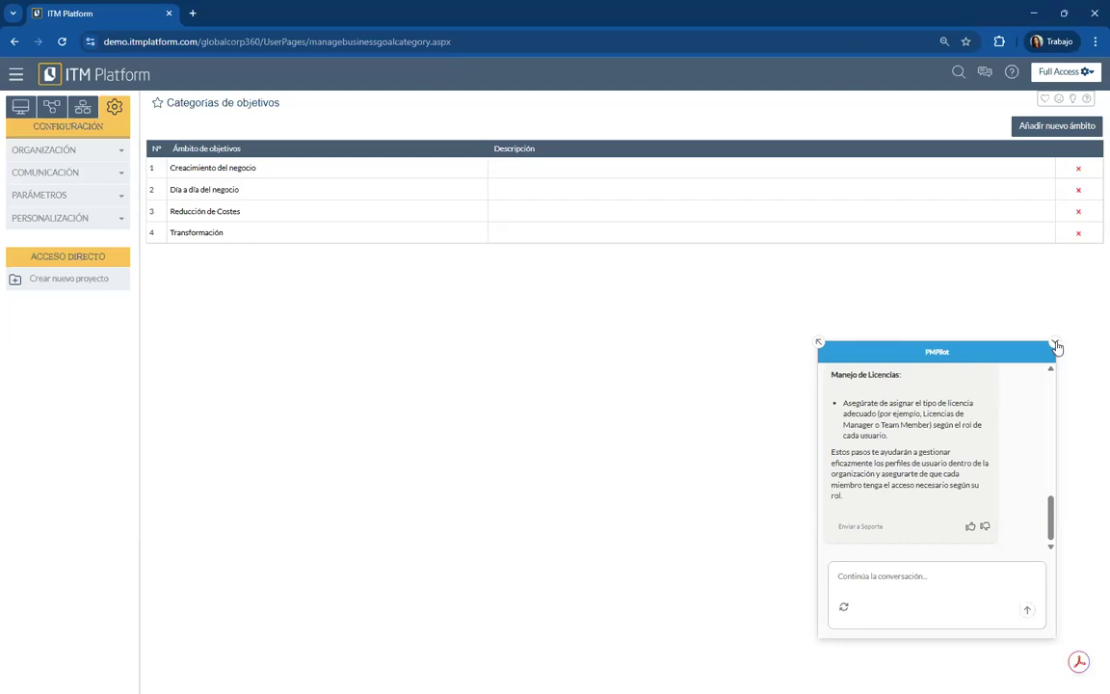
left_click(1056, 345)
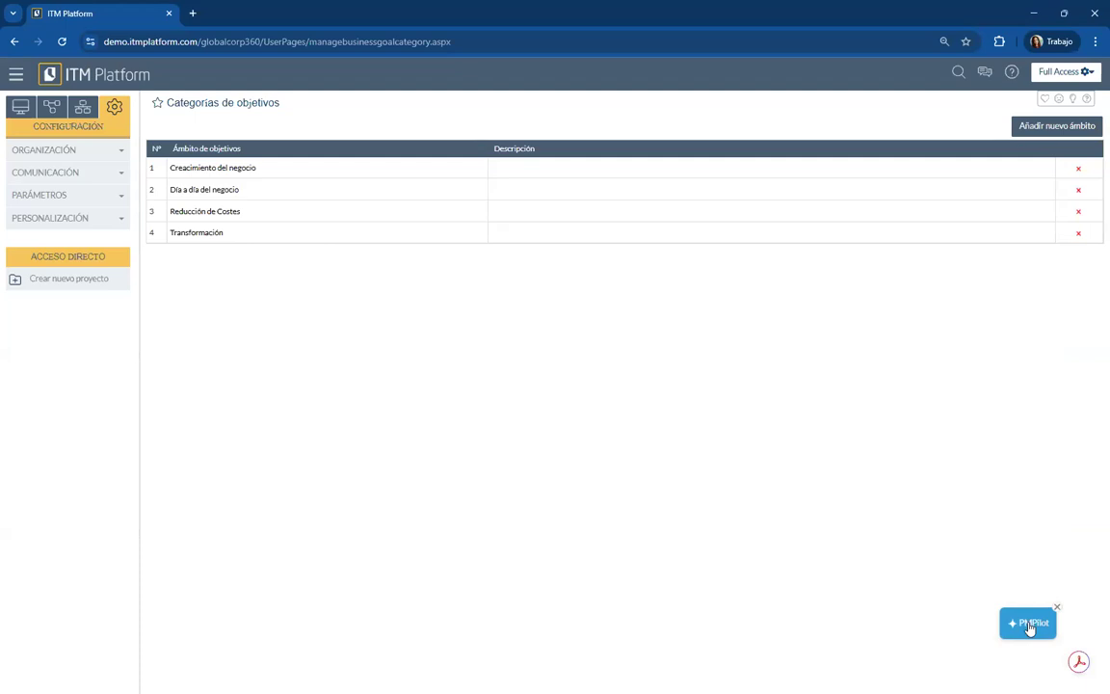
Step: Open the Estado del proyecto settings within Parámetros de proyectos in the configuration area
left_click(84, 109)
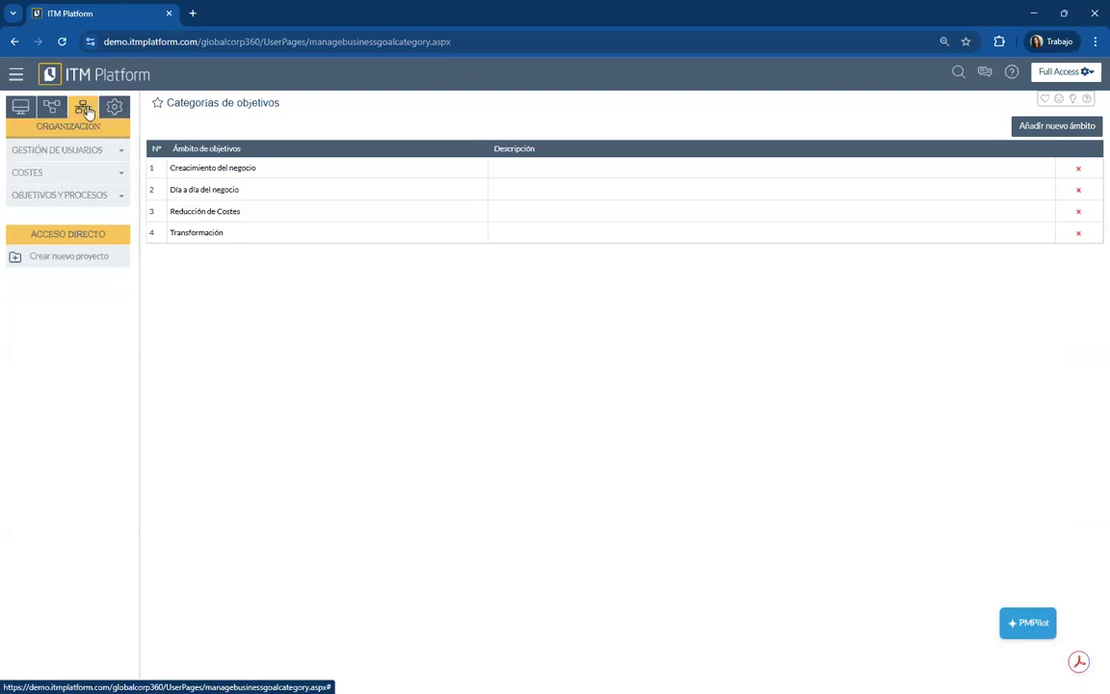
left_click(112, 109)
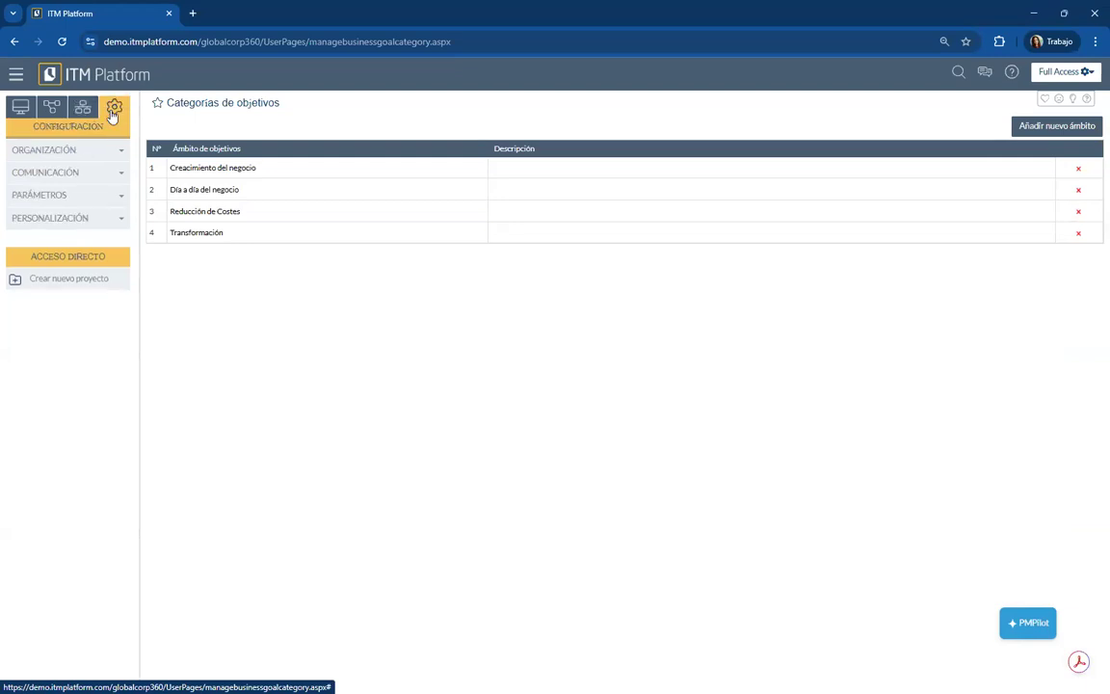
left_click(41, 198)
left_click(52, 220)
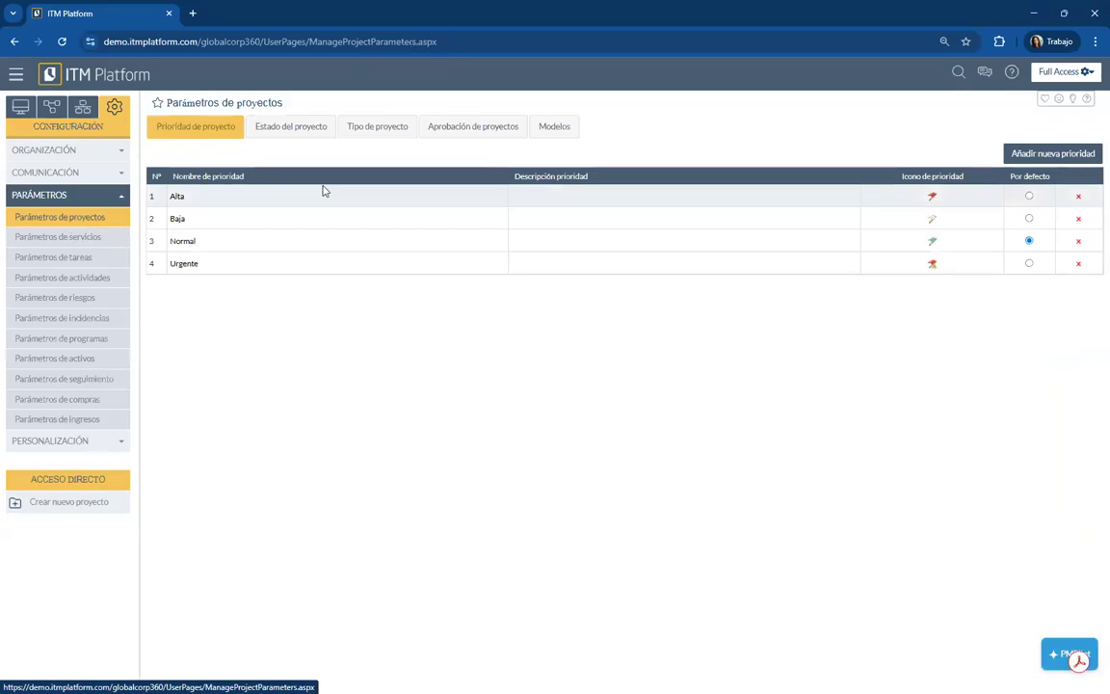
left_click(305, 129)
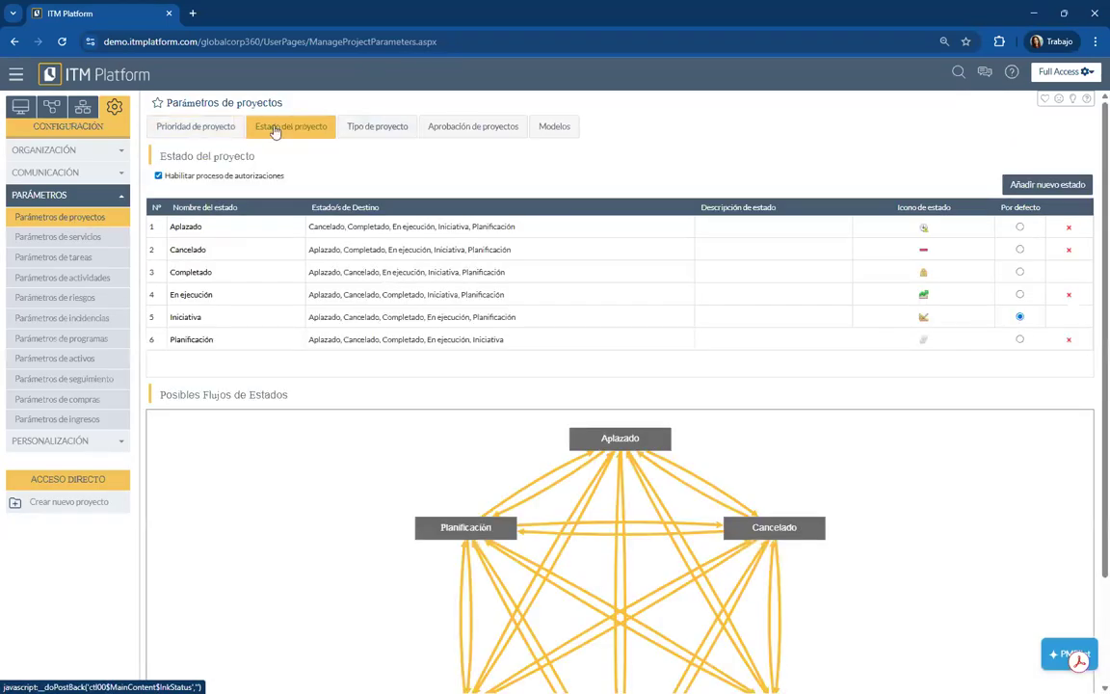
Step: Review the Cancelado project status without saving, and check the En ejecución status's Permitir Suscripciones option and its help text
left_click(185, 253)
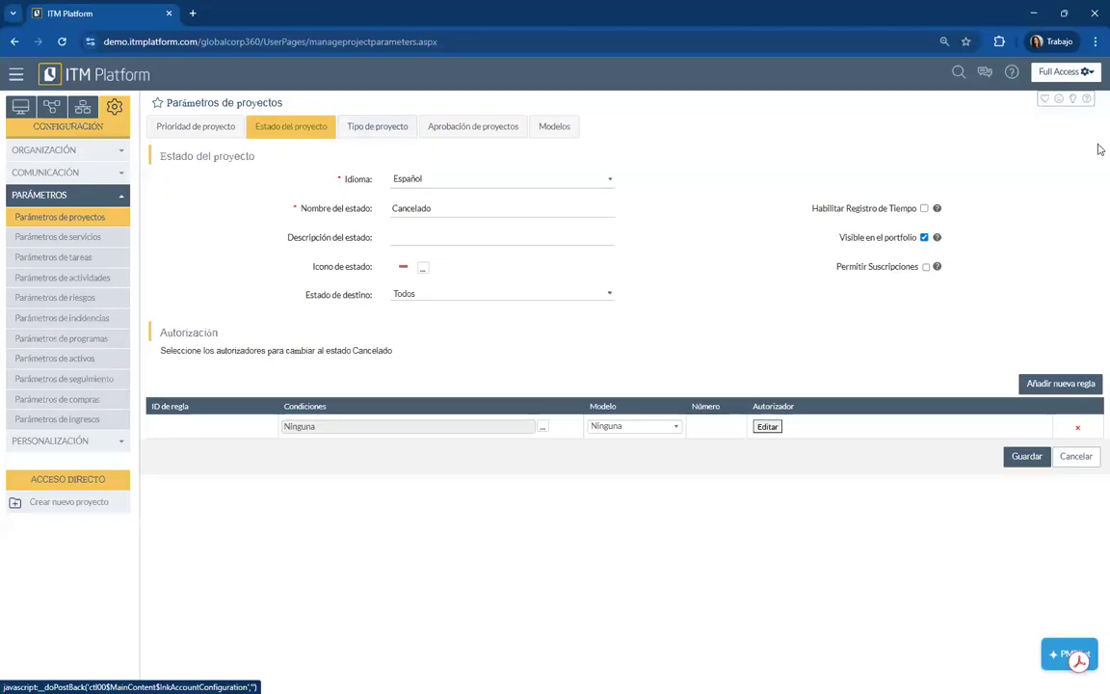
left_click(1077, 457)
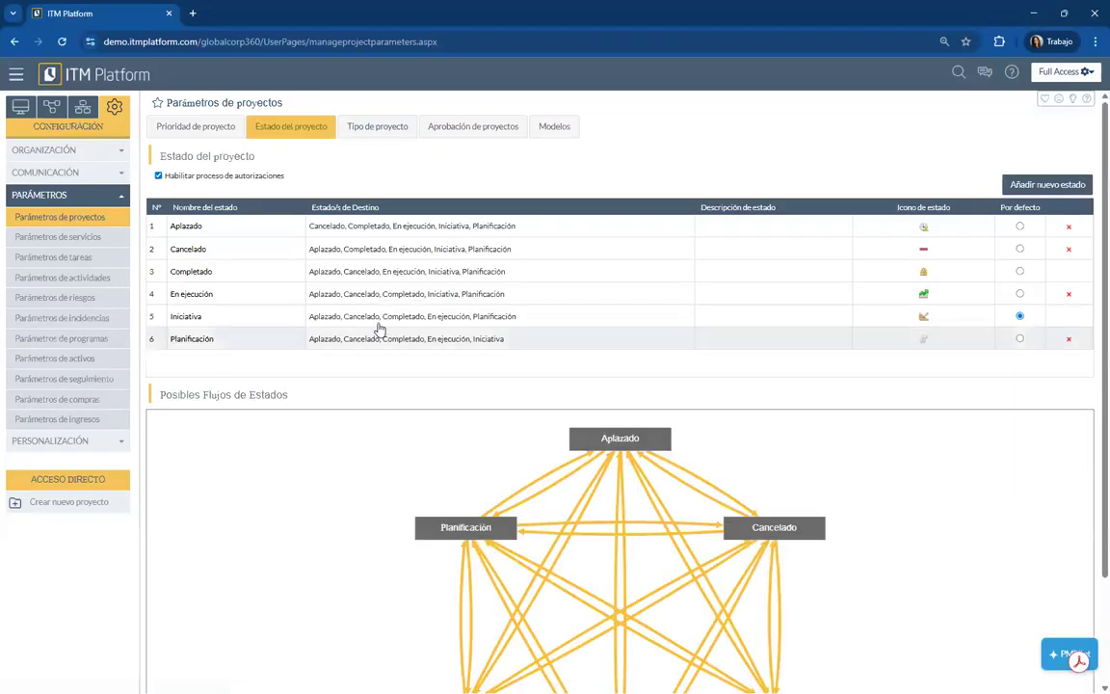
left_click(200, 294)
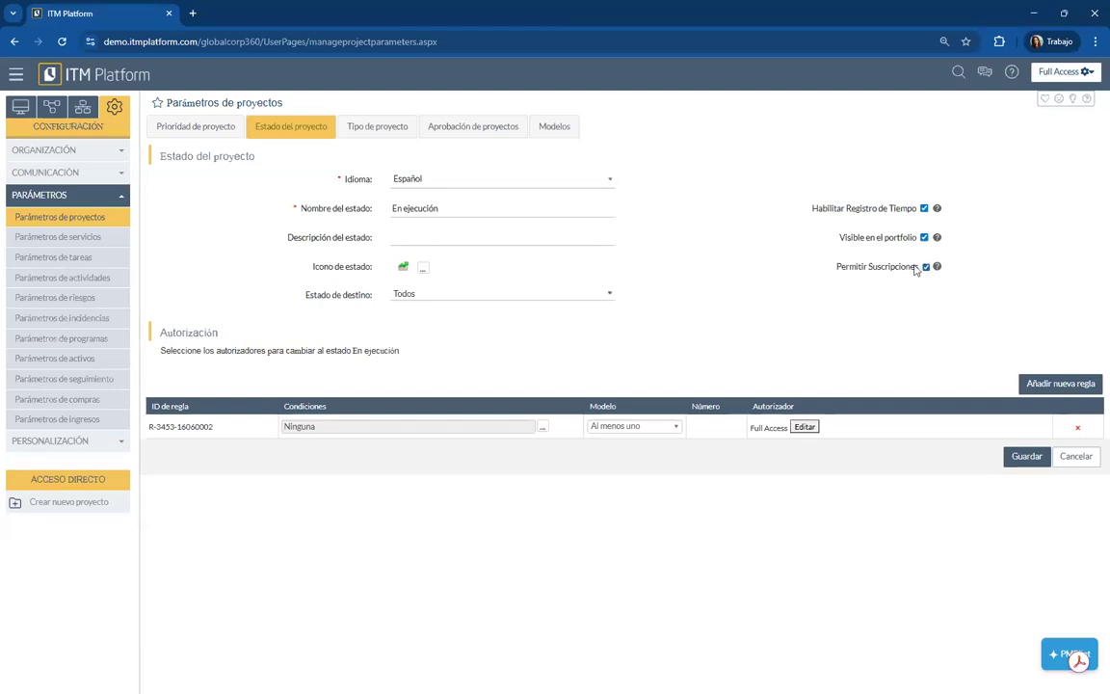
mouse_move(939, 273)
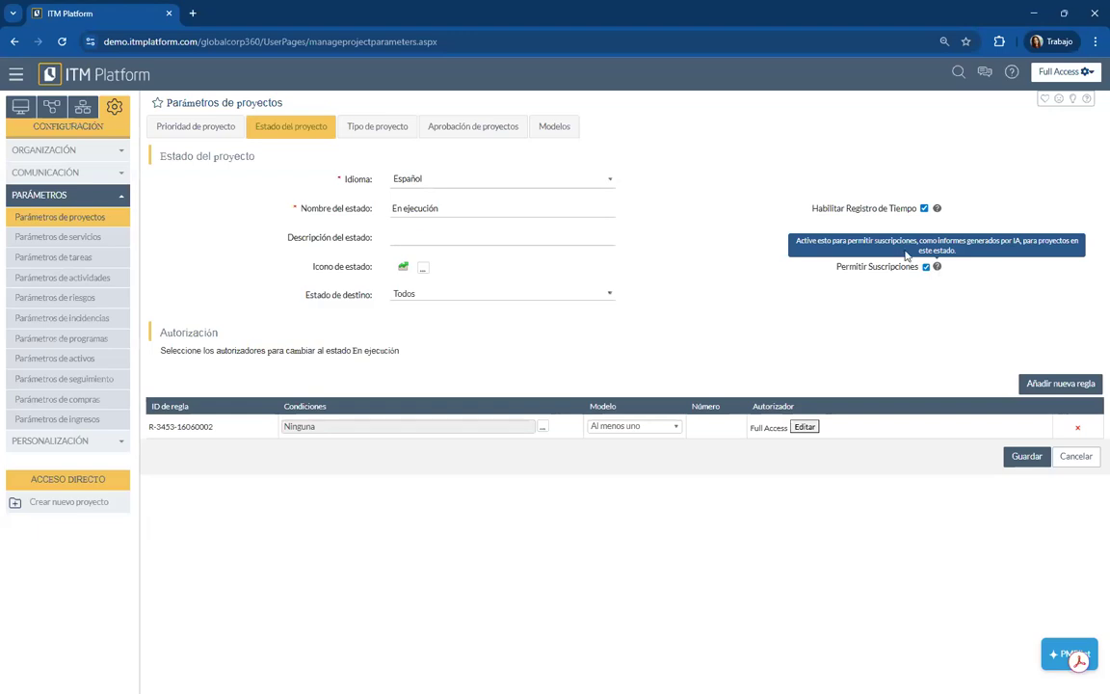
Step: View the options of the En ejecución service status in Parámetros de servicios for comparison with the project status
left_click(89, 243)
left_click(585, 139)
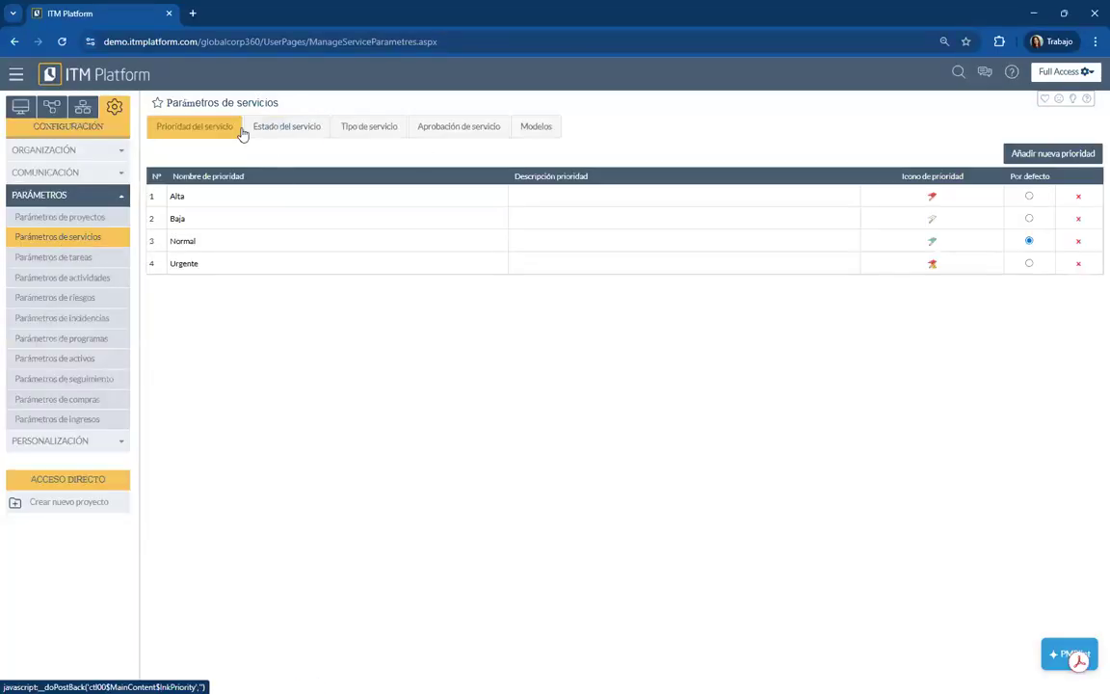
left_click(317, 128)
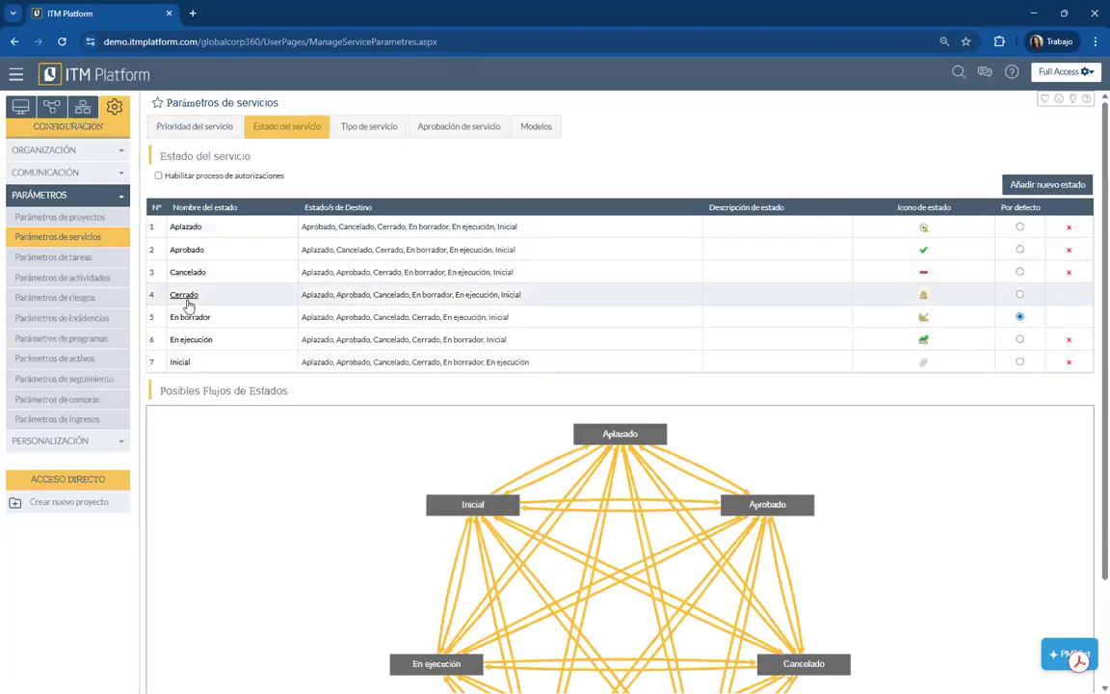
left_click(192, 340)
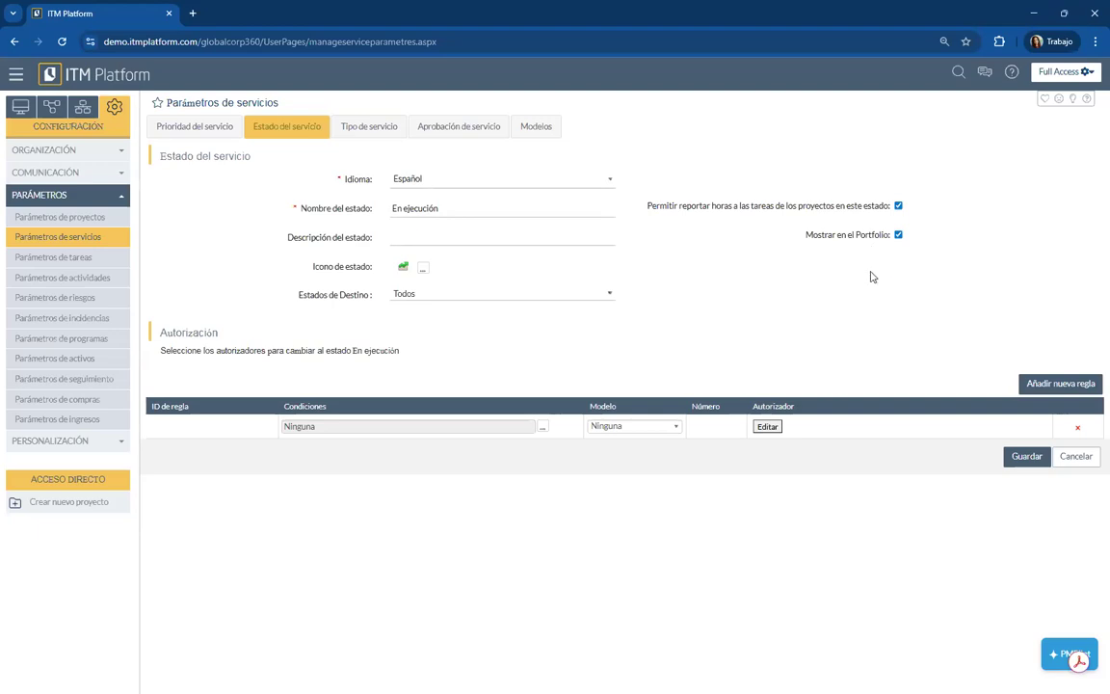
Step: Return to the project statuses in Parámetros de proyectos, and briefly reopen the PMPilot conversation before collapsing it
left_click(85, 219)
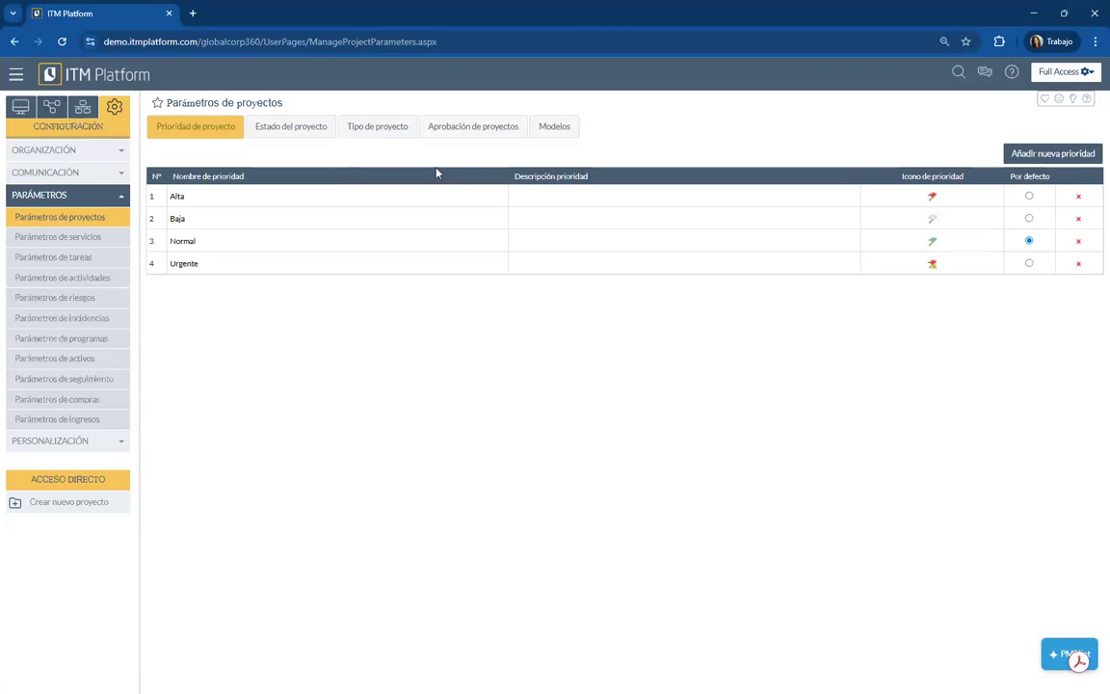
left_click(292, 127)
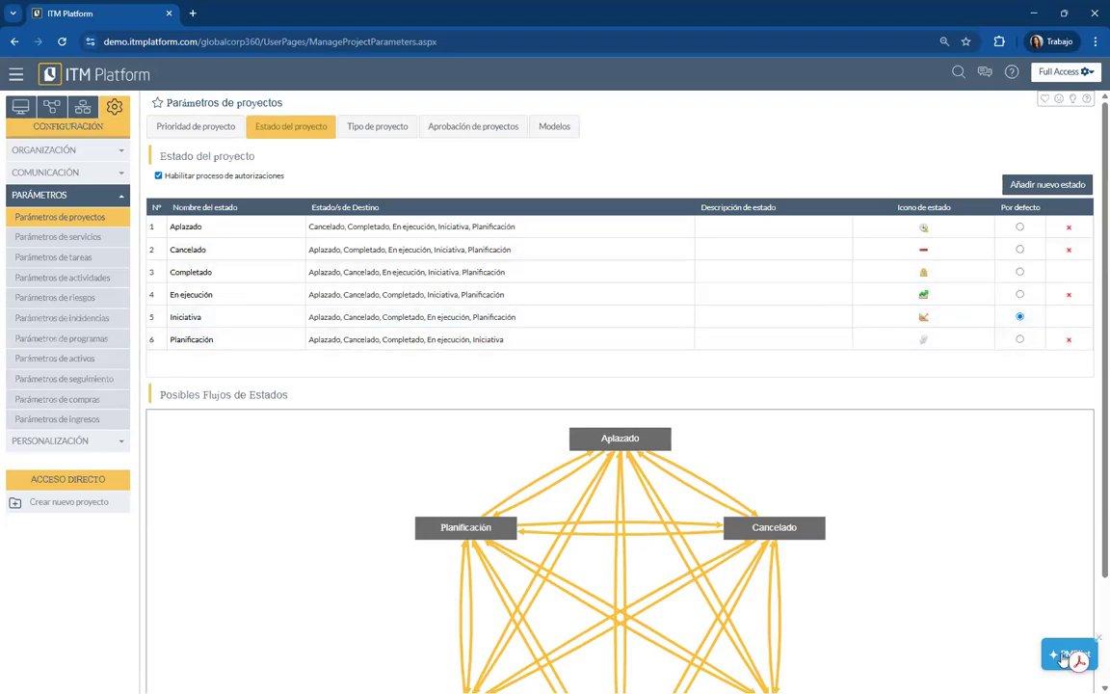
left_click_drag(1073, 654, 1014, 615)
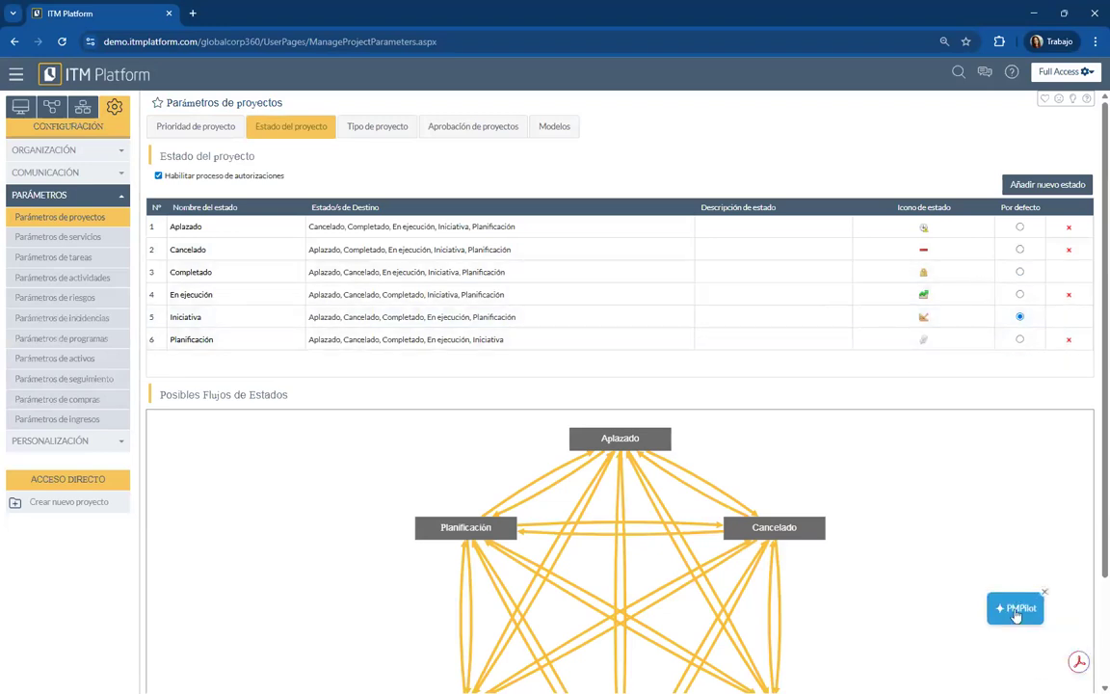
left_click(1014, 613)
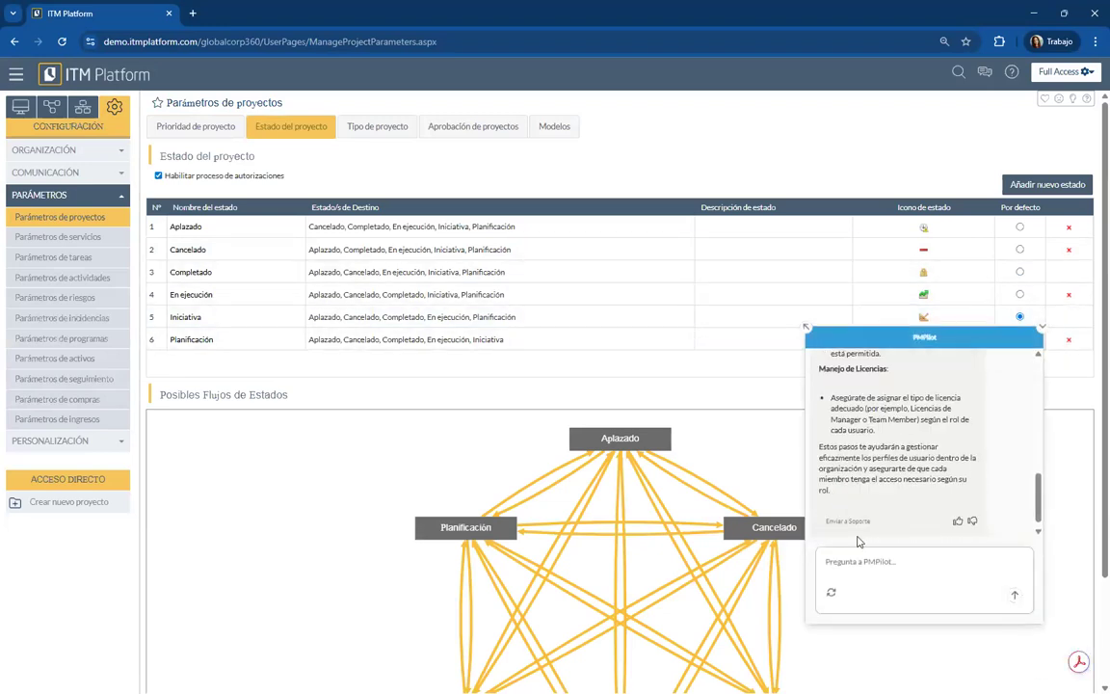
left_click(1040, 329)
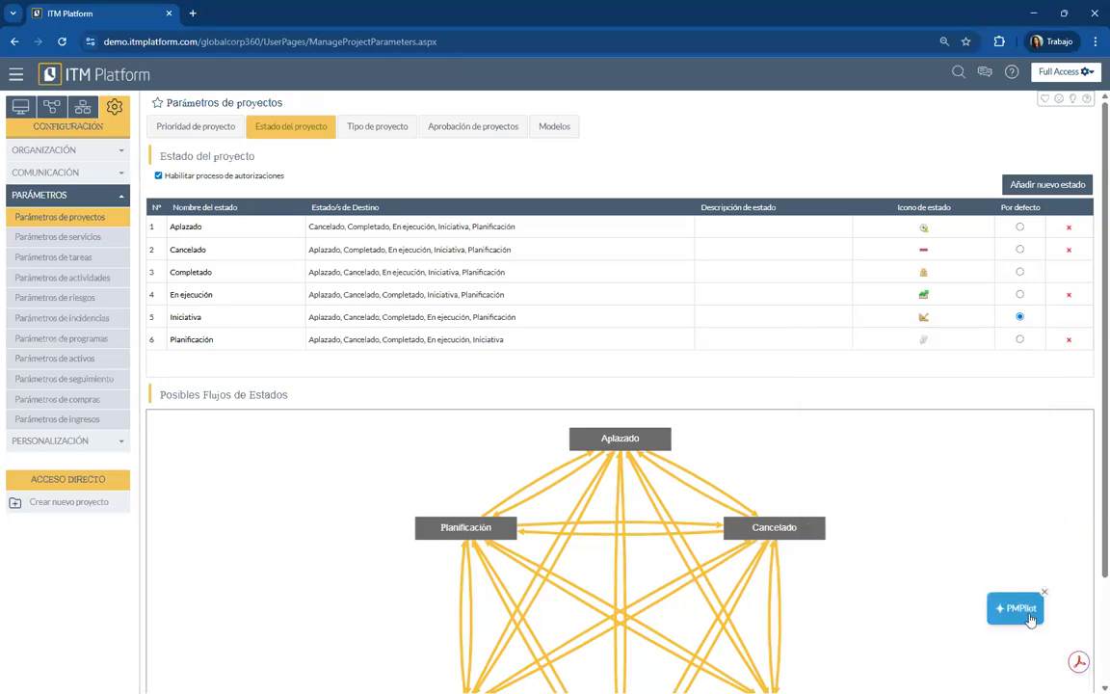
left_click(1010, 73)
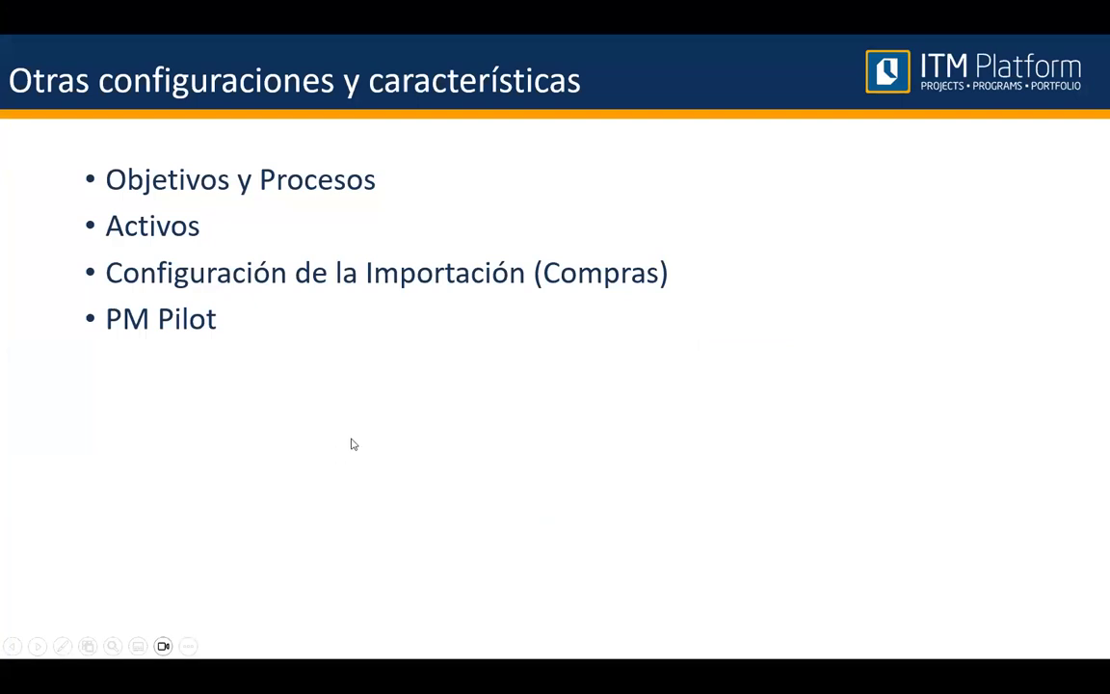
Step: Collapse the Parámetros group and try to open Ayuda en pantalla from the help options
left_click(327, 326)
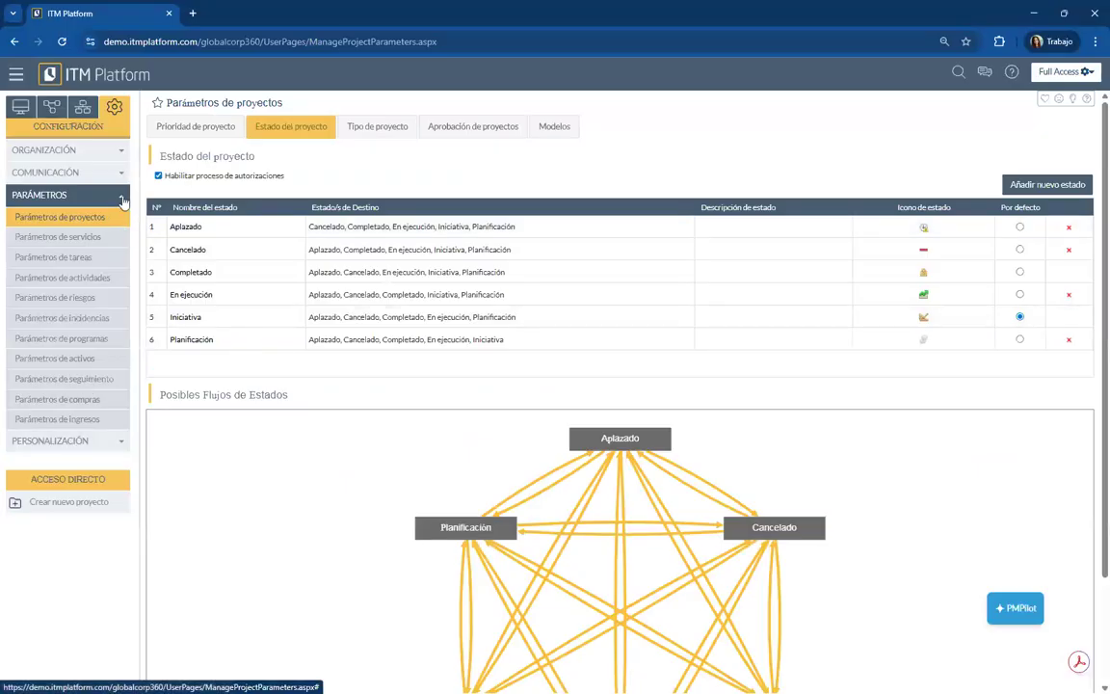
left_click(121, 199)
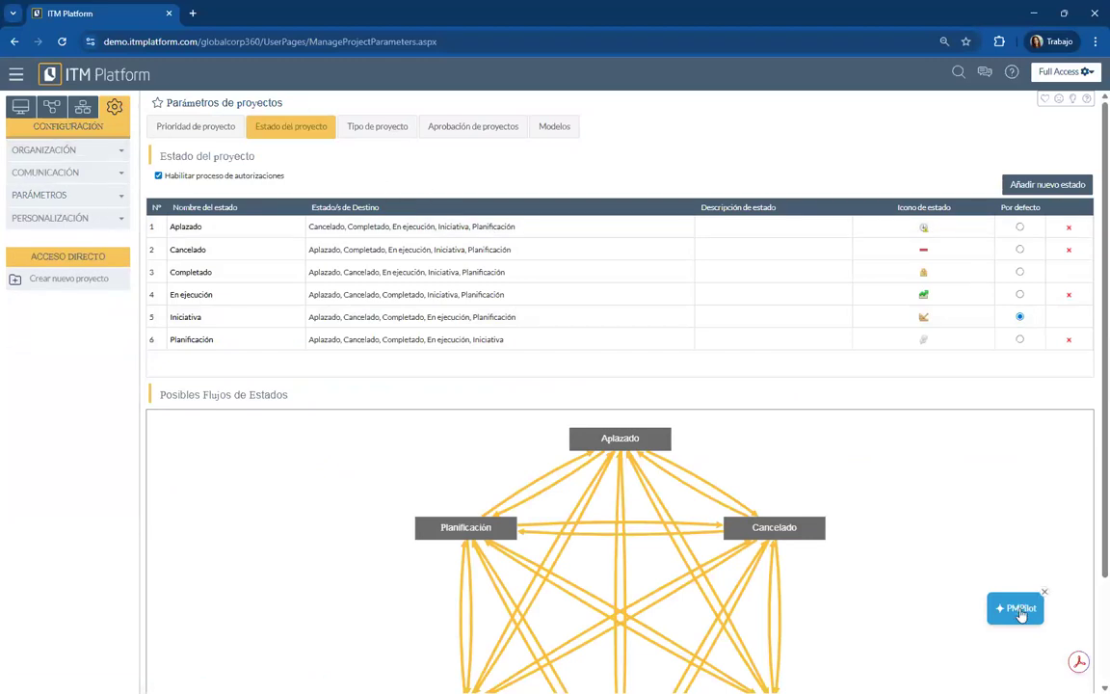
left_click(1012, 72)
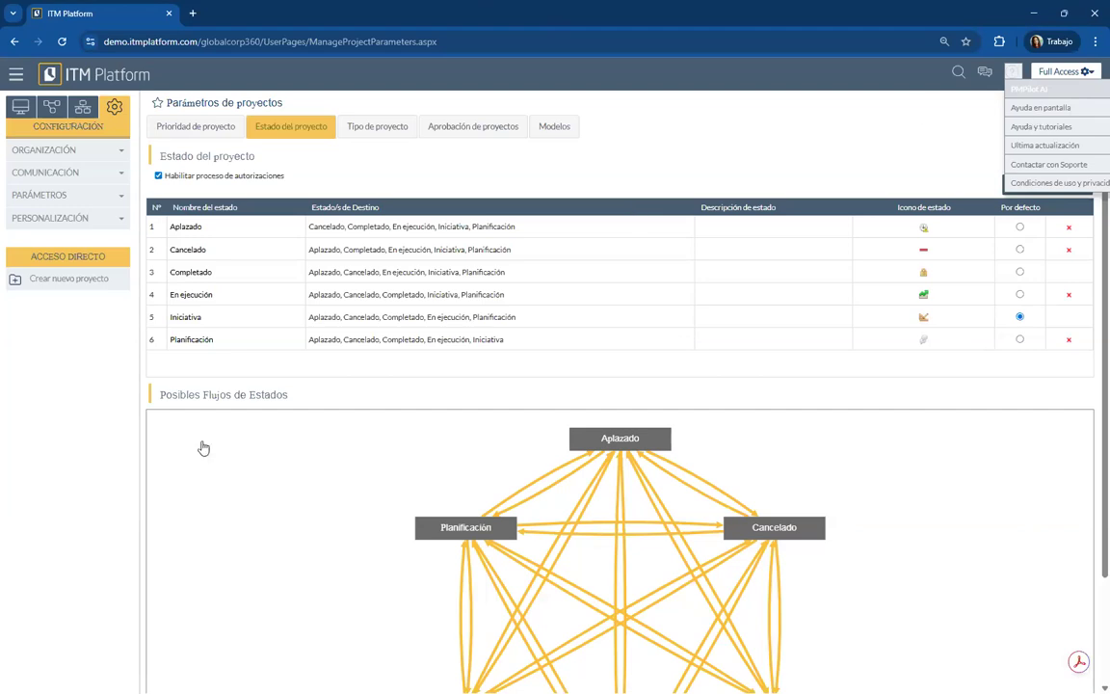
left_click(1033, 113)
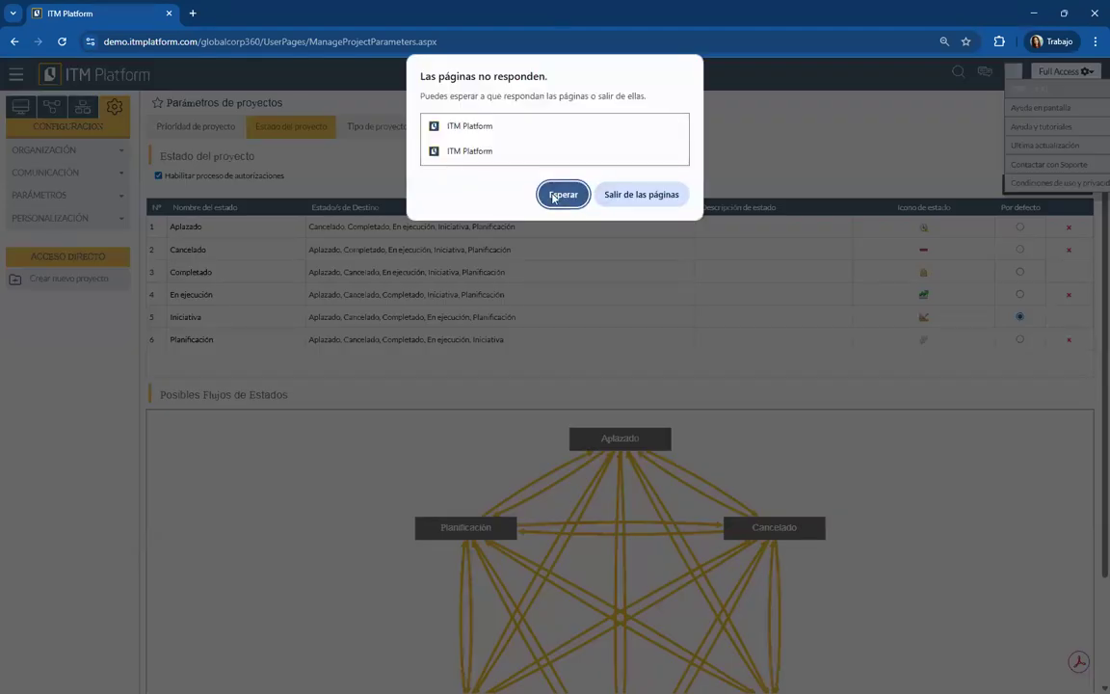
left_click(562, 193)
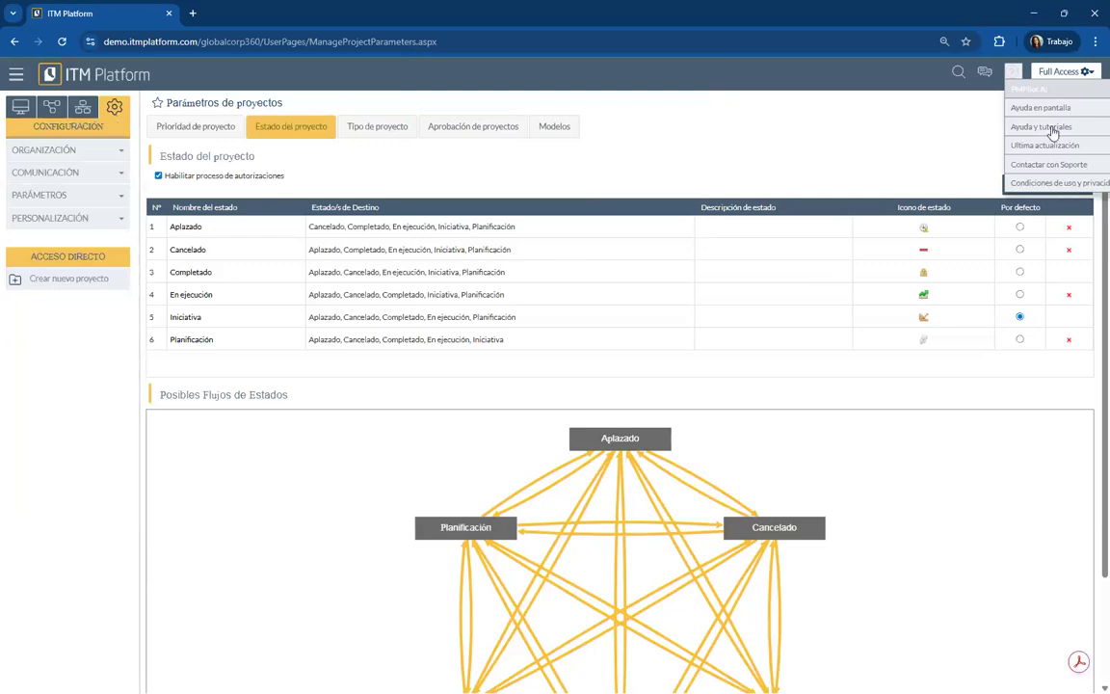
Step: Exit the unresponsive ITM Platform pages and reload Parámetros de proyectos
left_click(58, 41)
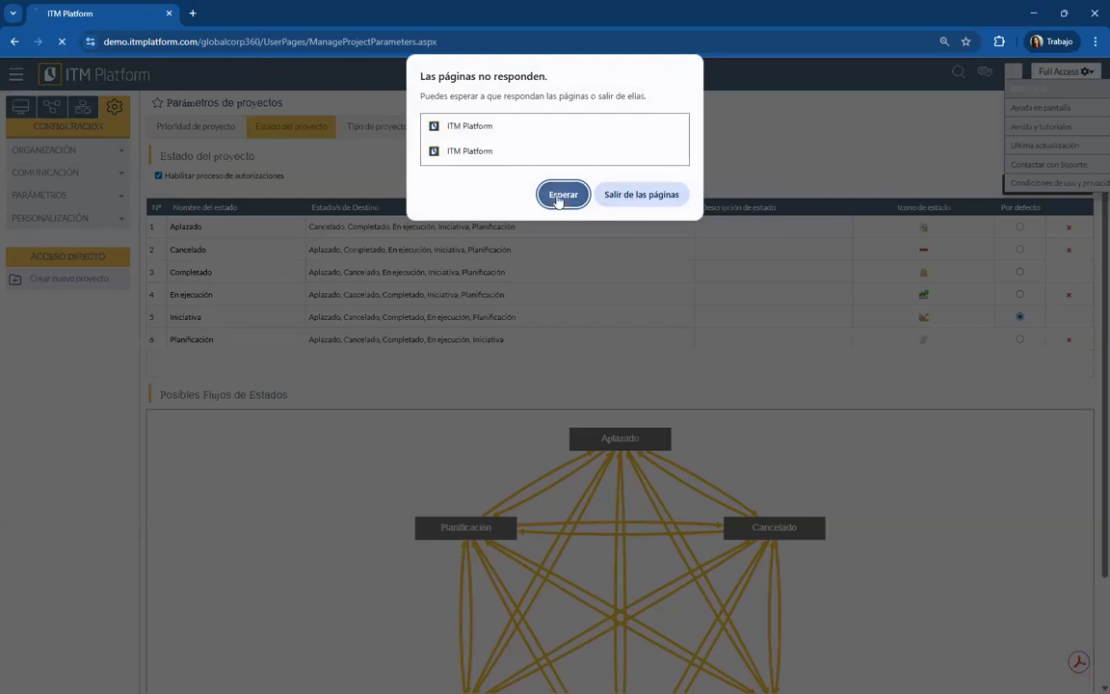
left_click(559, 195)
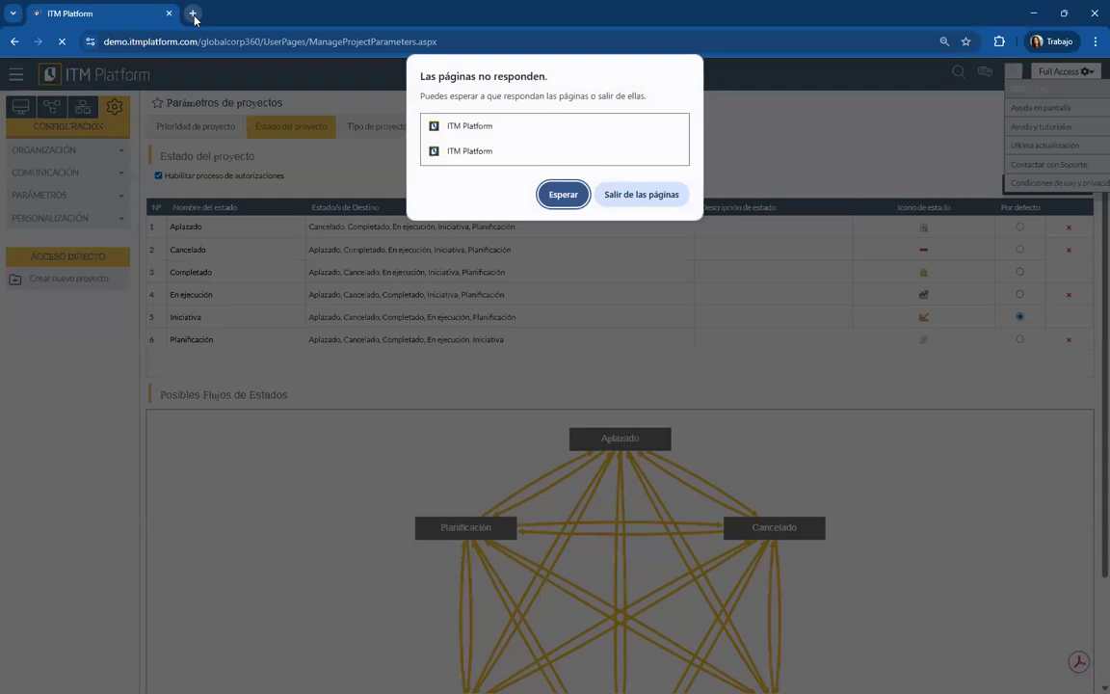
left_click(493, 151)
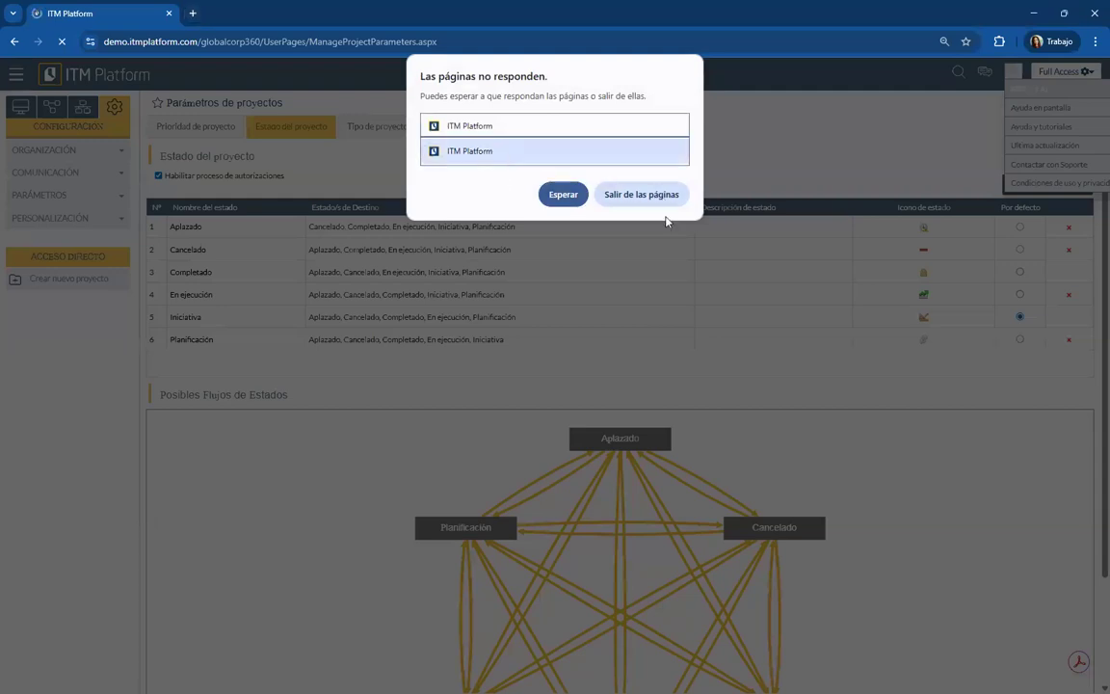
left_click(651, 197)
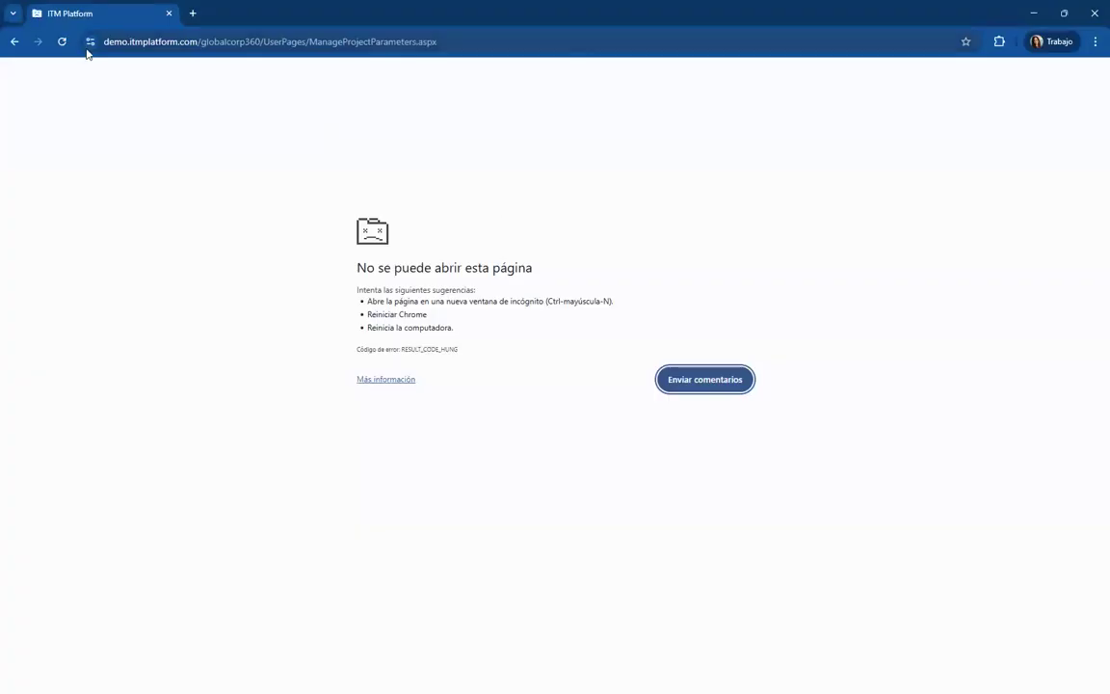
left_click(62, 40)
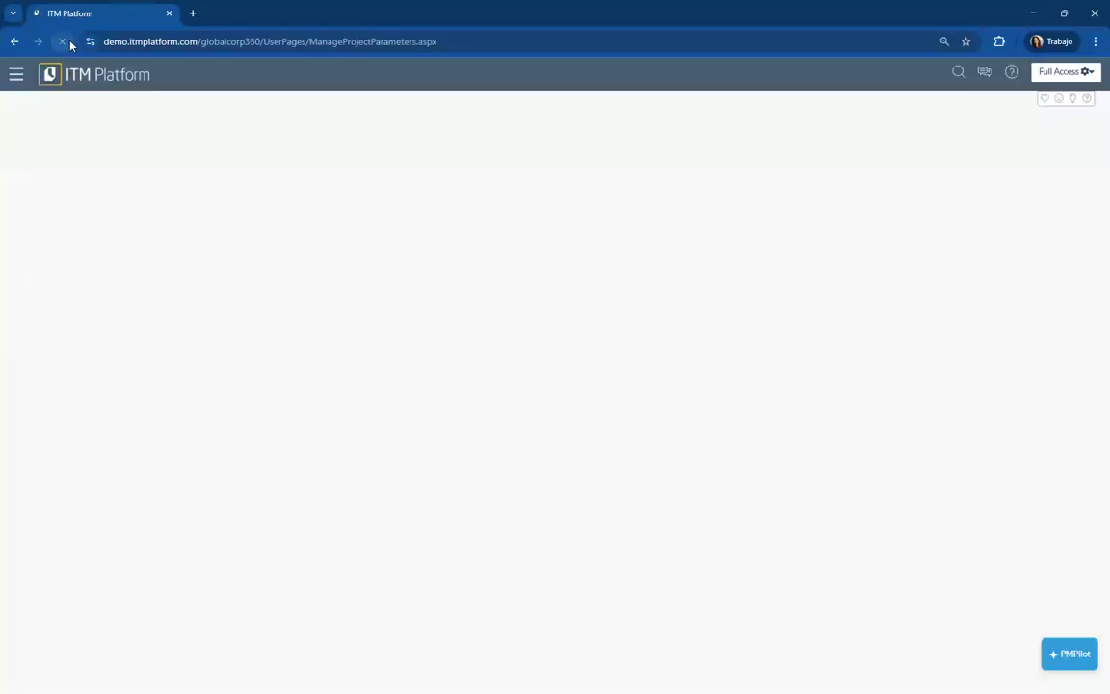
Step: Highlight the company segment globalcorp360 in the page's web address without changing it
left_click(1011, 73)
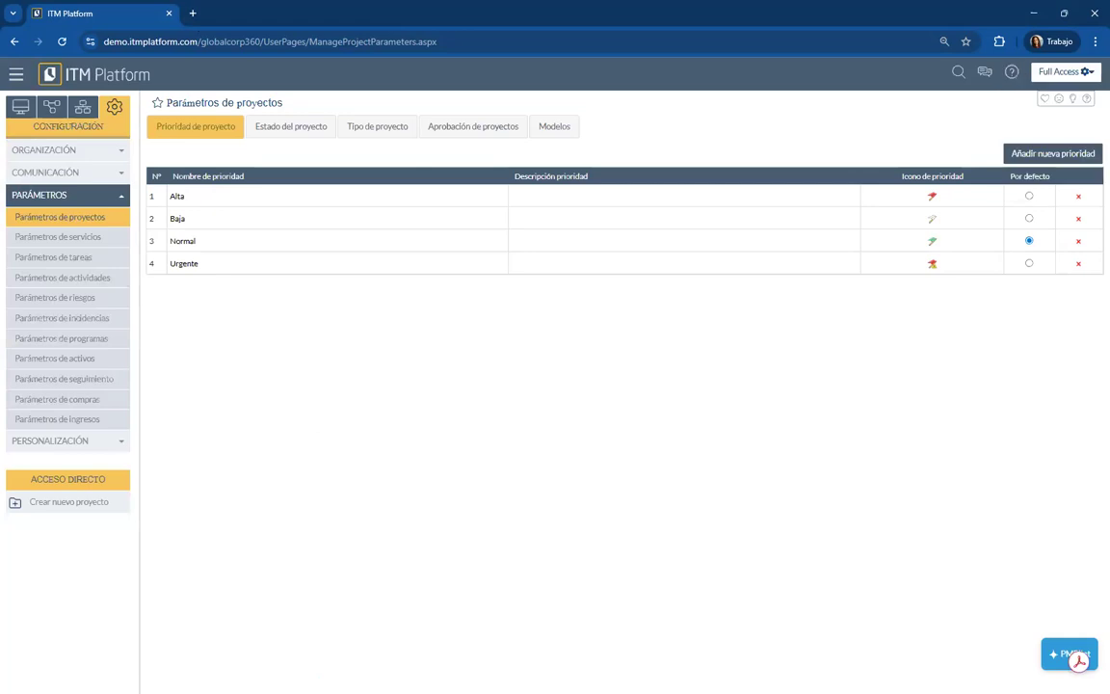
key("alt+Tab")
left_click(203, 41)
left_click_drag(204, 41, 260, 46)
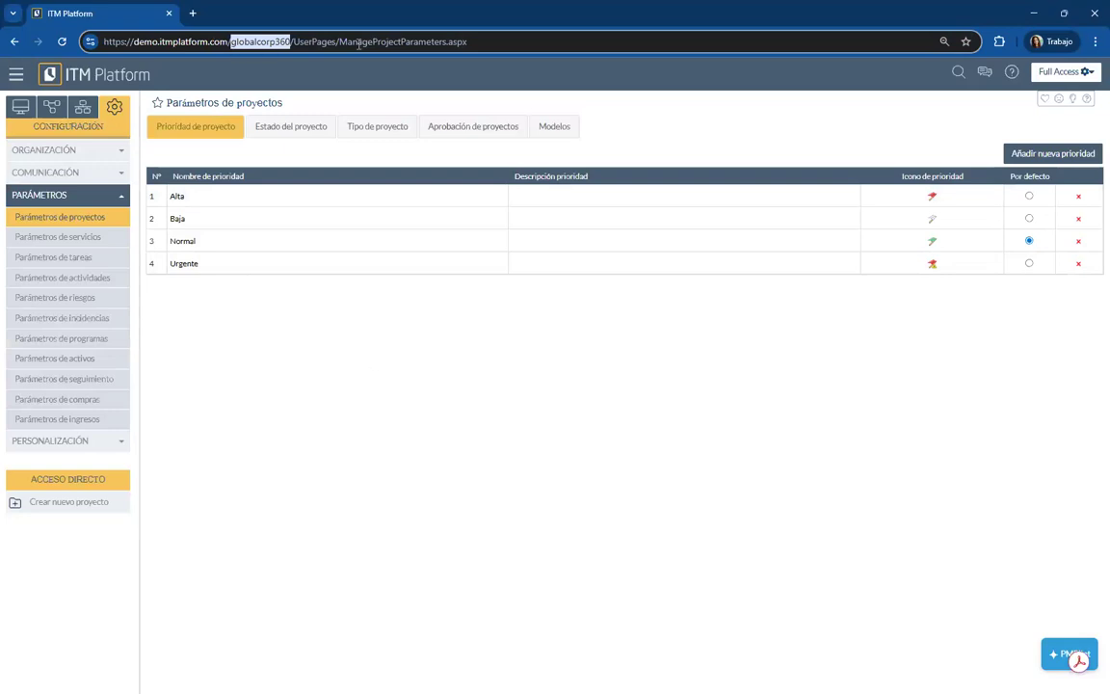
left_click(540, 43)
key("ctrl+a")
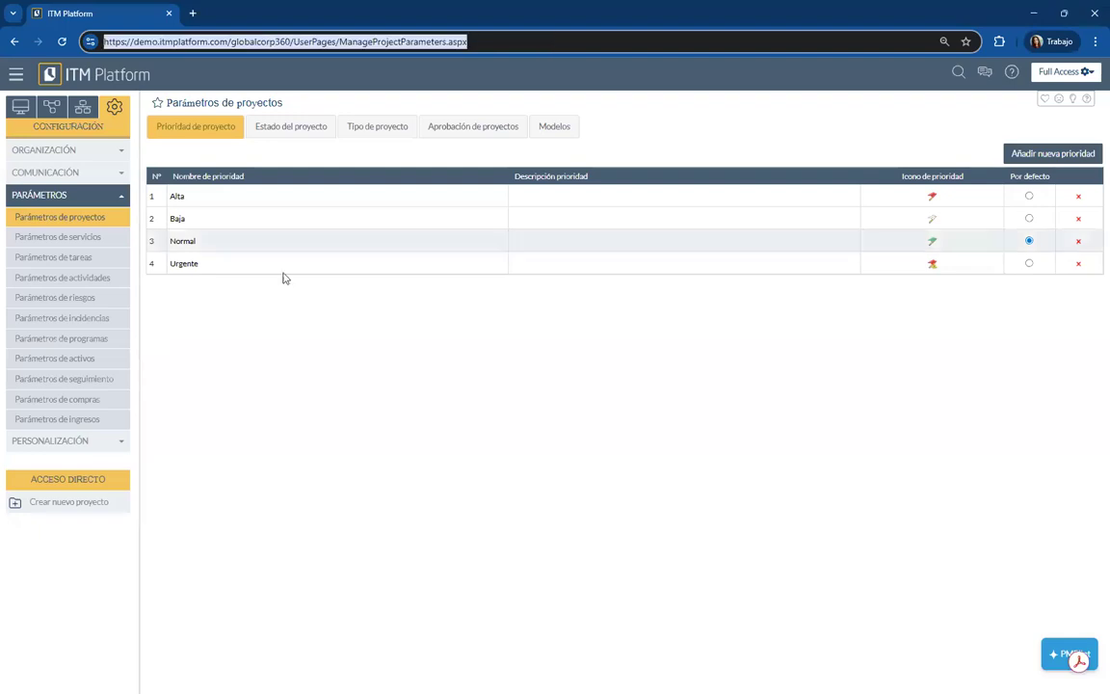
left_click(231, 41)
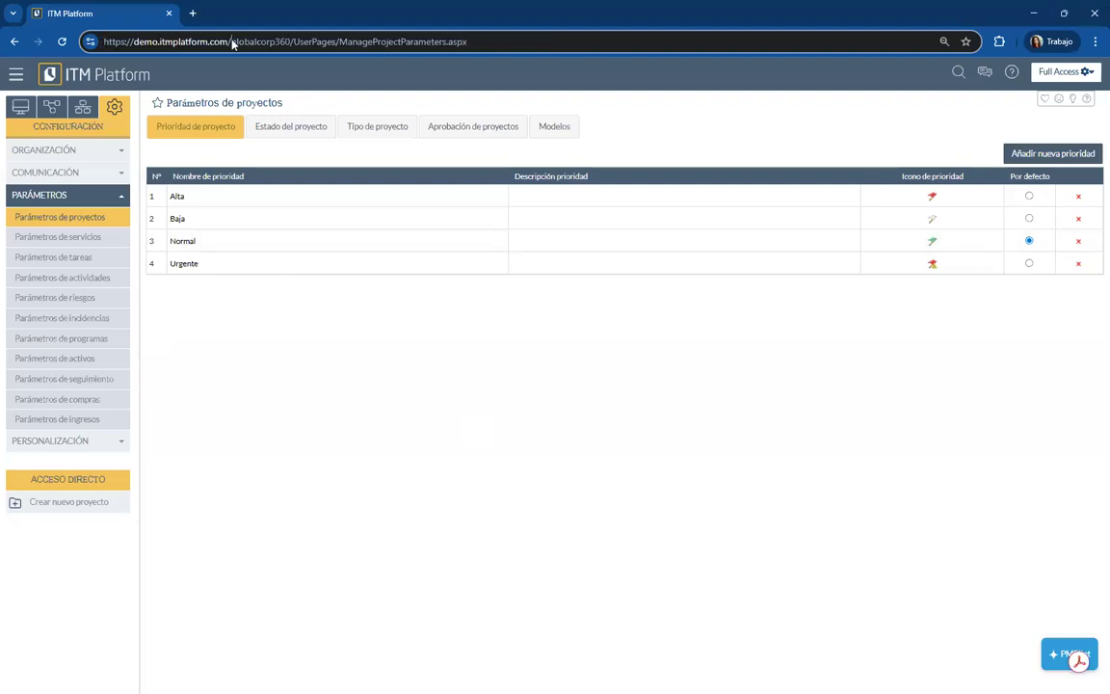
left_click_drag(231, 42, 289, 42)
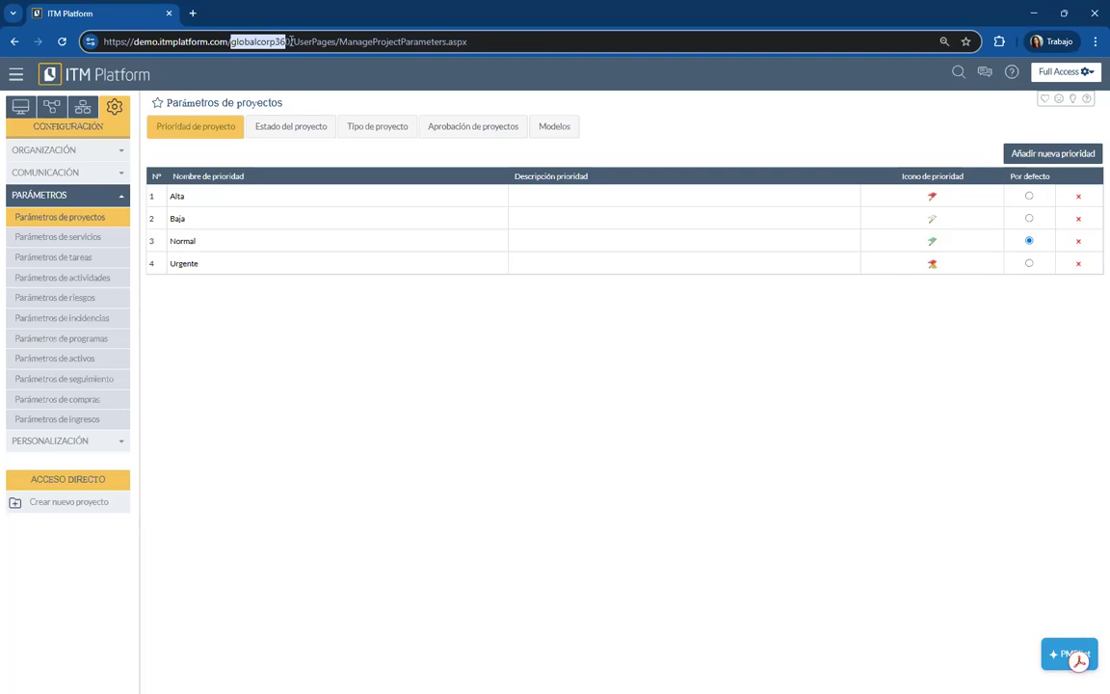
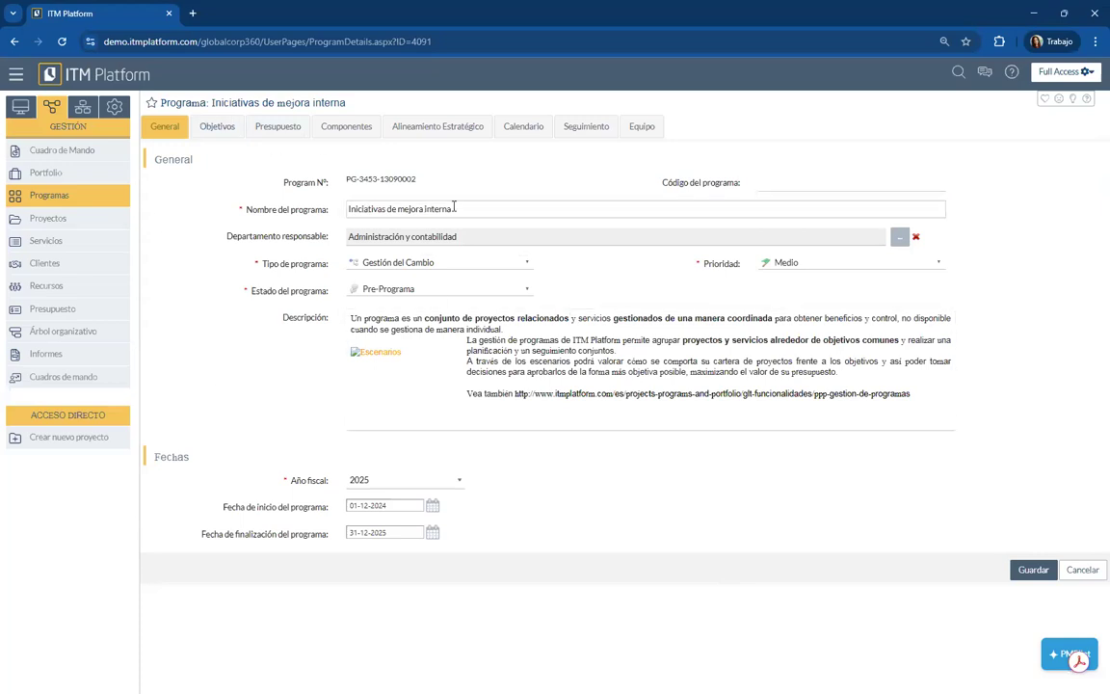
Step: Review the component selection of the Iniciativas de mejora interna program, including components from other programs, and leave it without saving
left_click(353, 130)
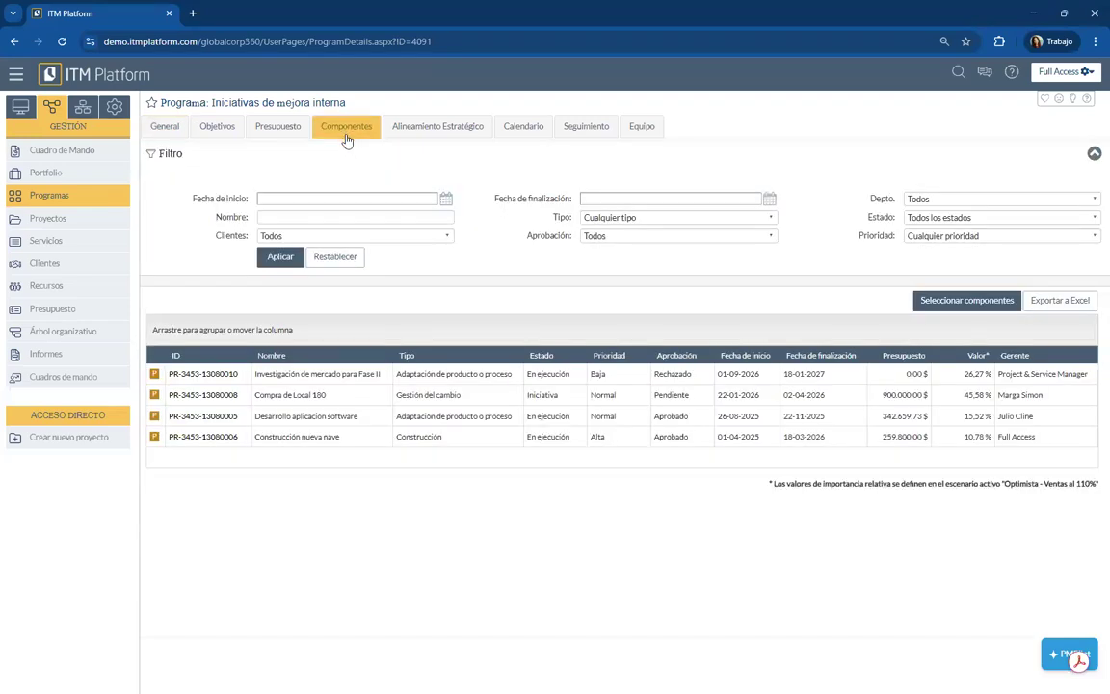
left_click(937, 302)
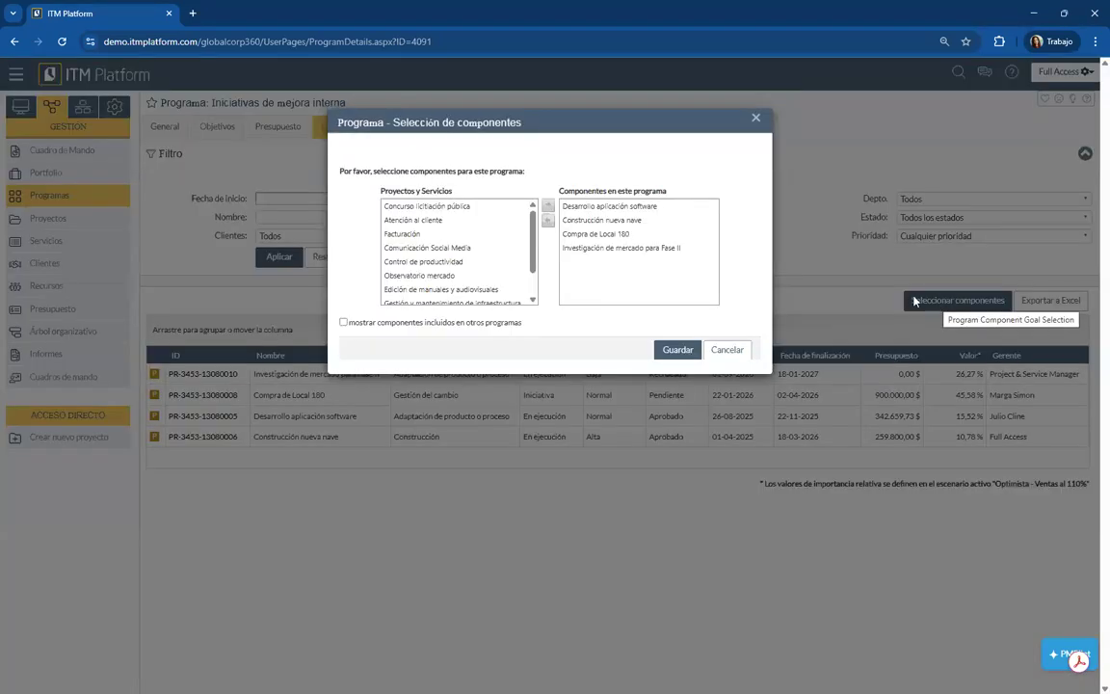
left_click(343, 322)
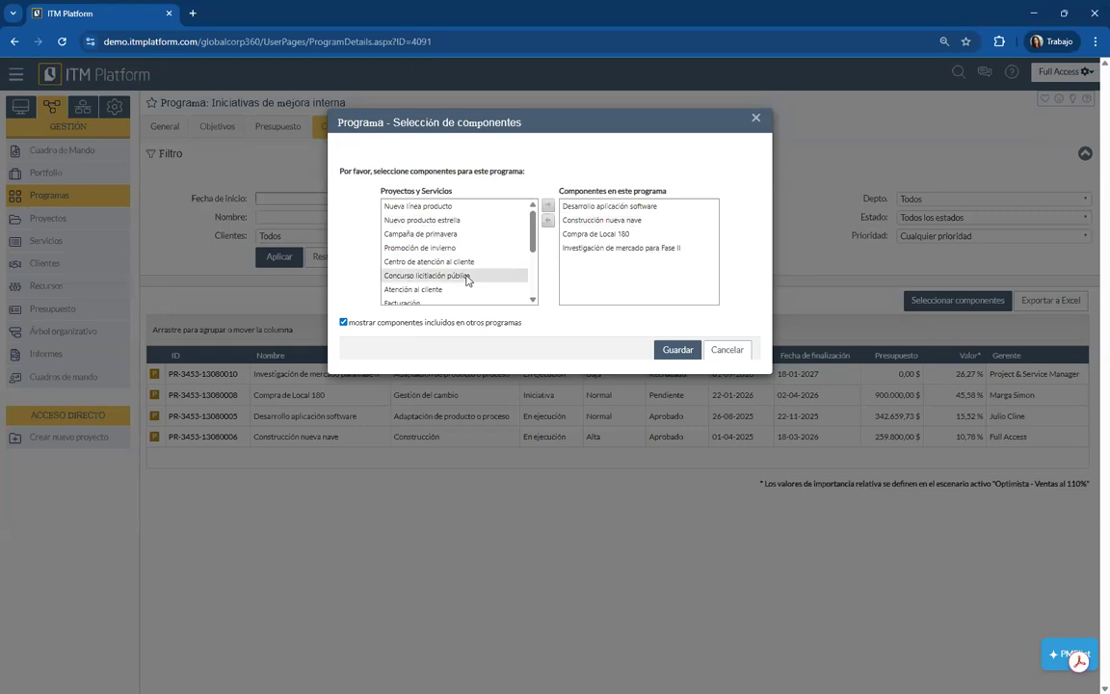
scroll(469, 277, "down", 3)
scroll(470, 279, "up", 3)
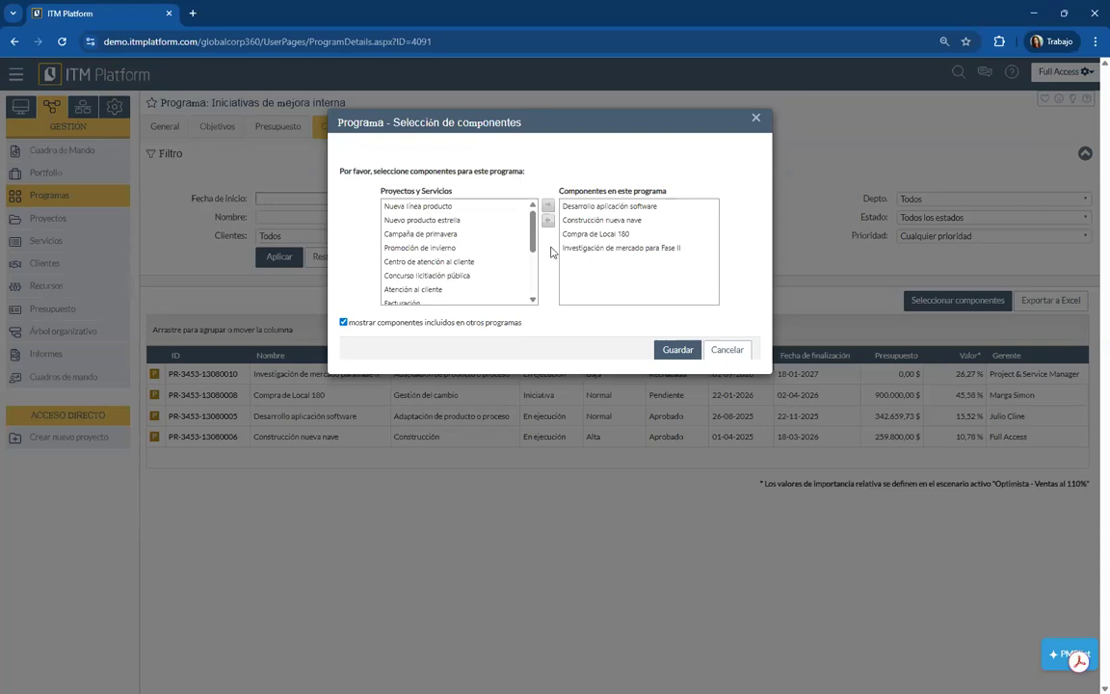
left_click(728, 353)
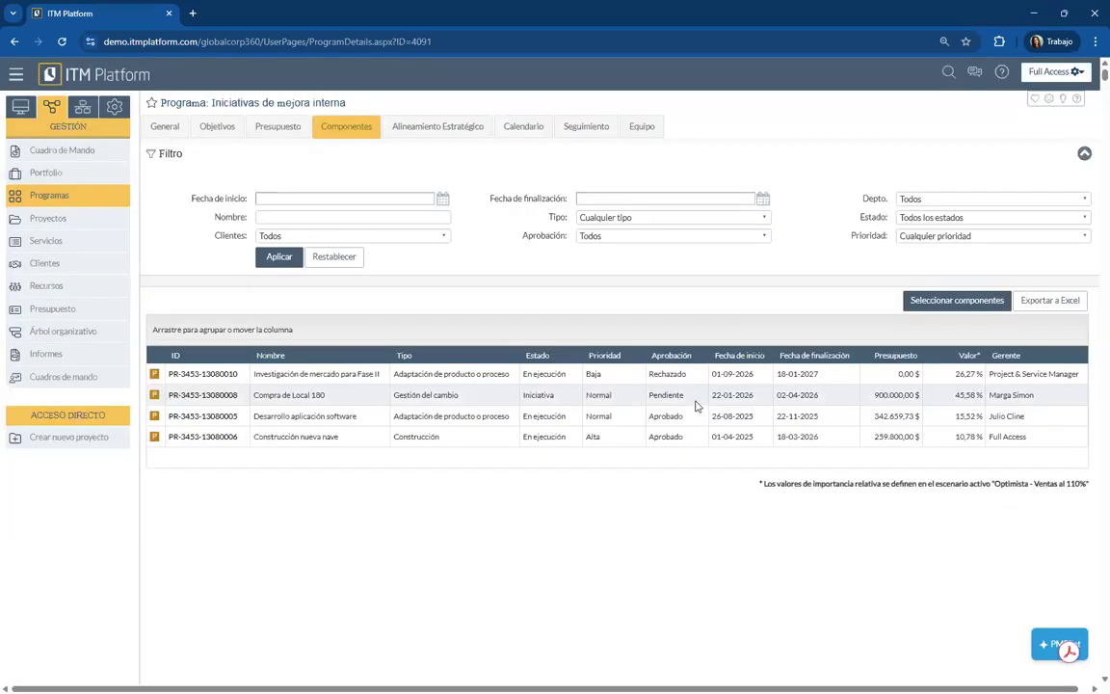
Step: Reopen the program's component selection, check the list with components of other programs shown, and cancel it
left_click(930, 304)
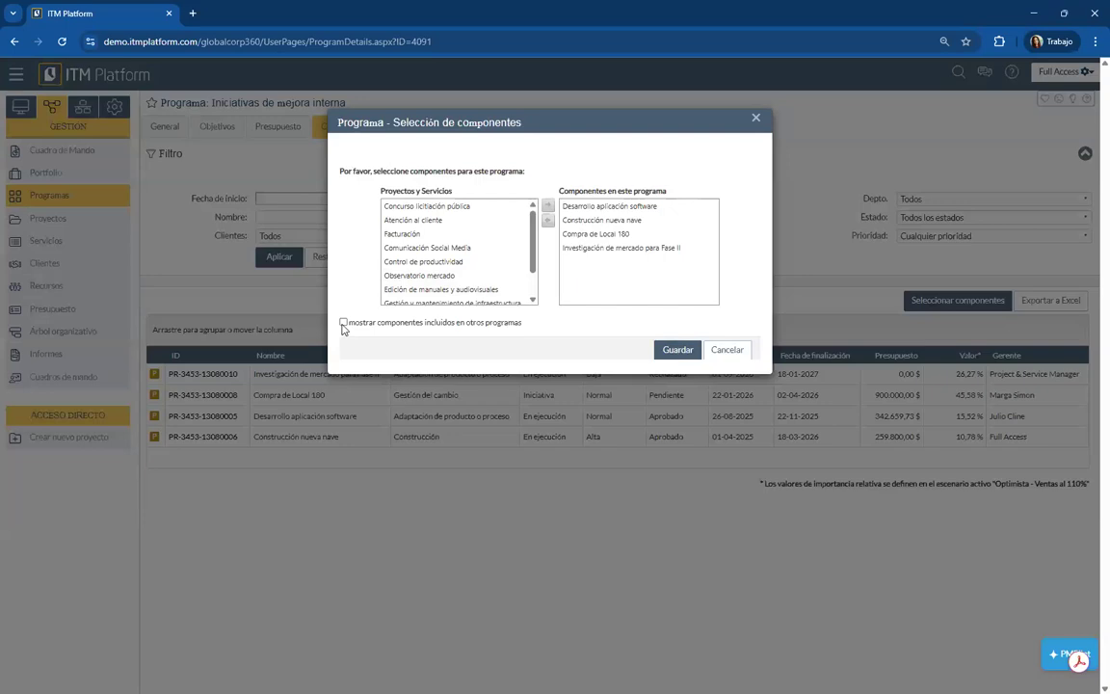
left_click(343, 324)
scroll(429, 285, "down", 3)
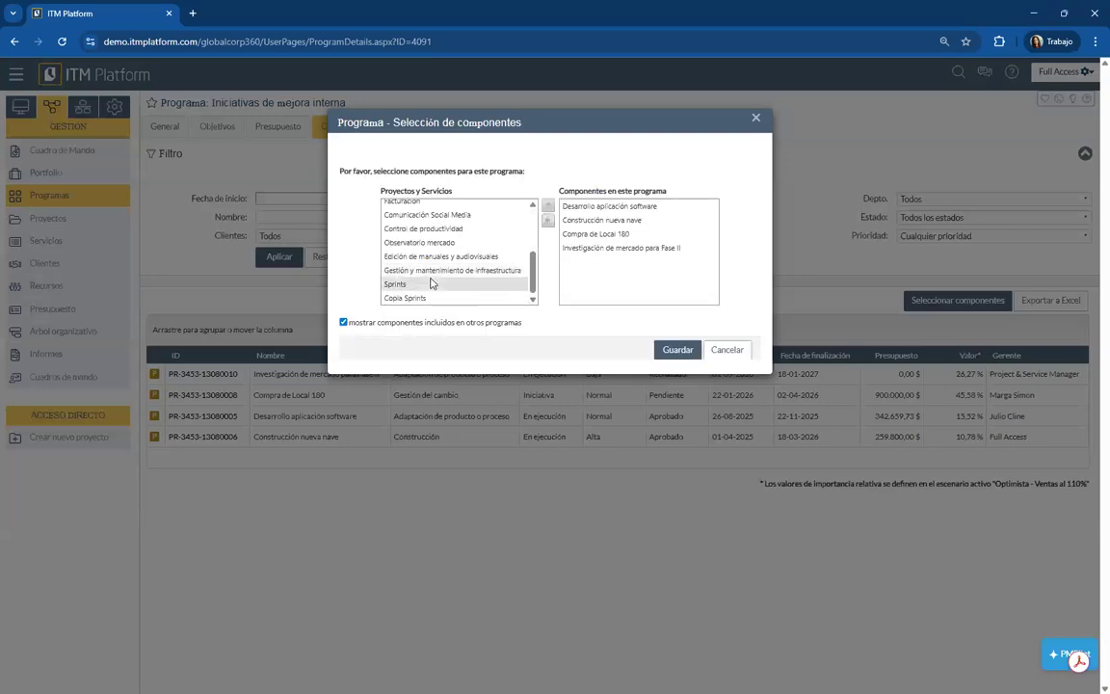
left_click(728, 348)
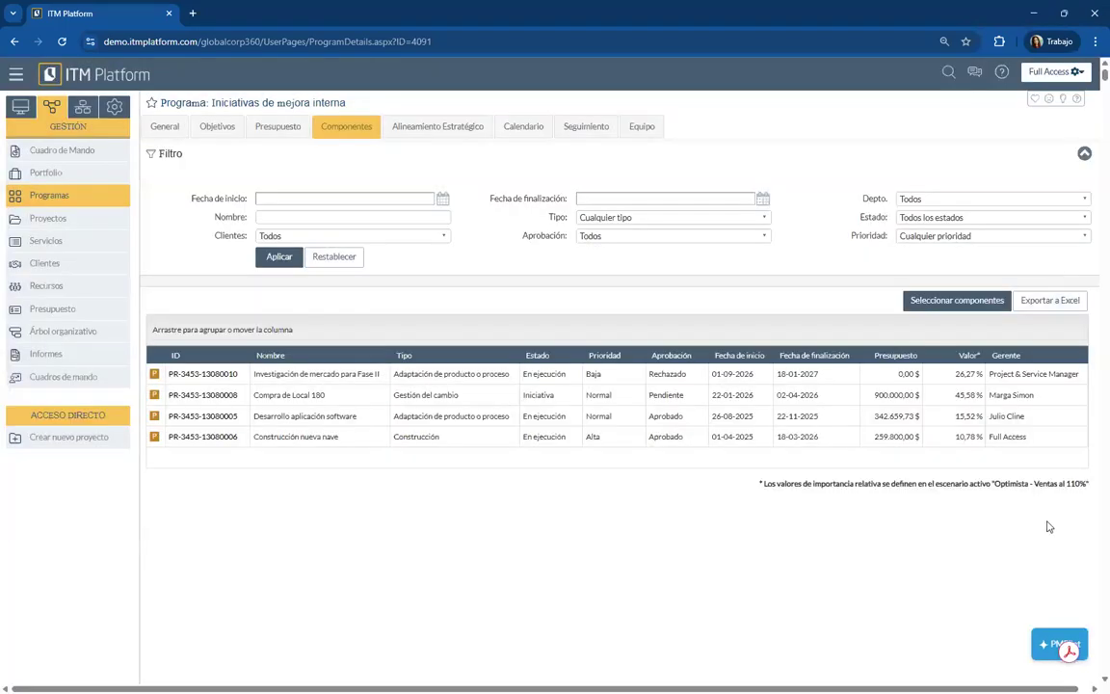
Step: Return to the program's general data and view the available Tipo de programa options
scroll(218, 378, "down", 3)
scroll(217, 378, "up", 3)
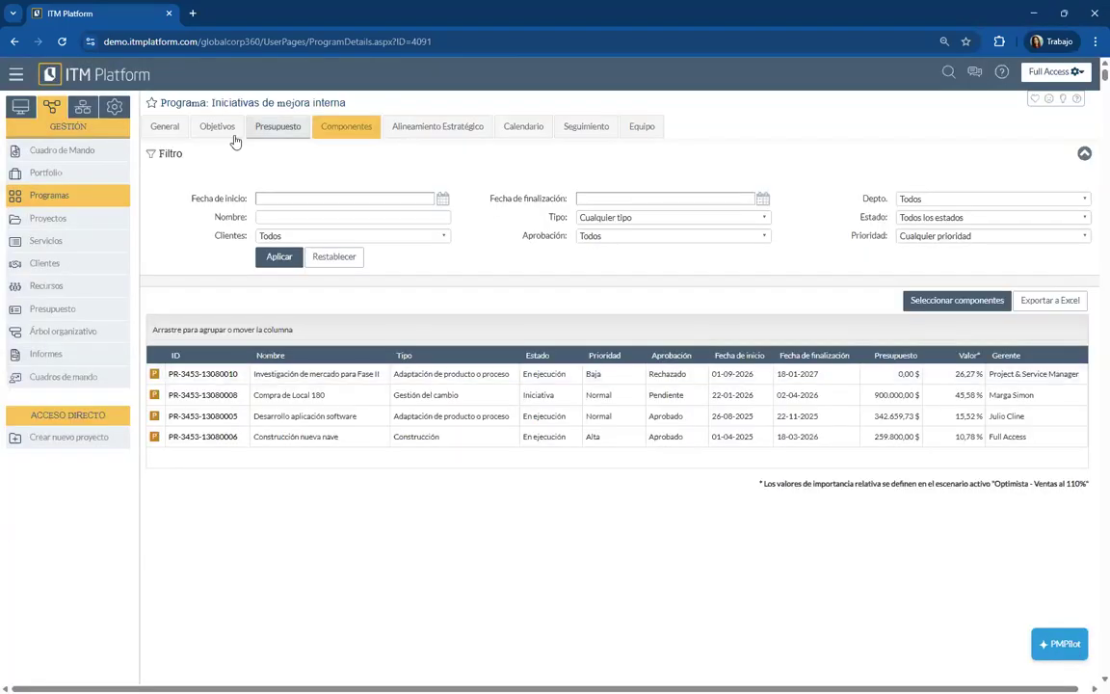
left_click(163, 128)
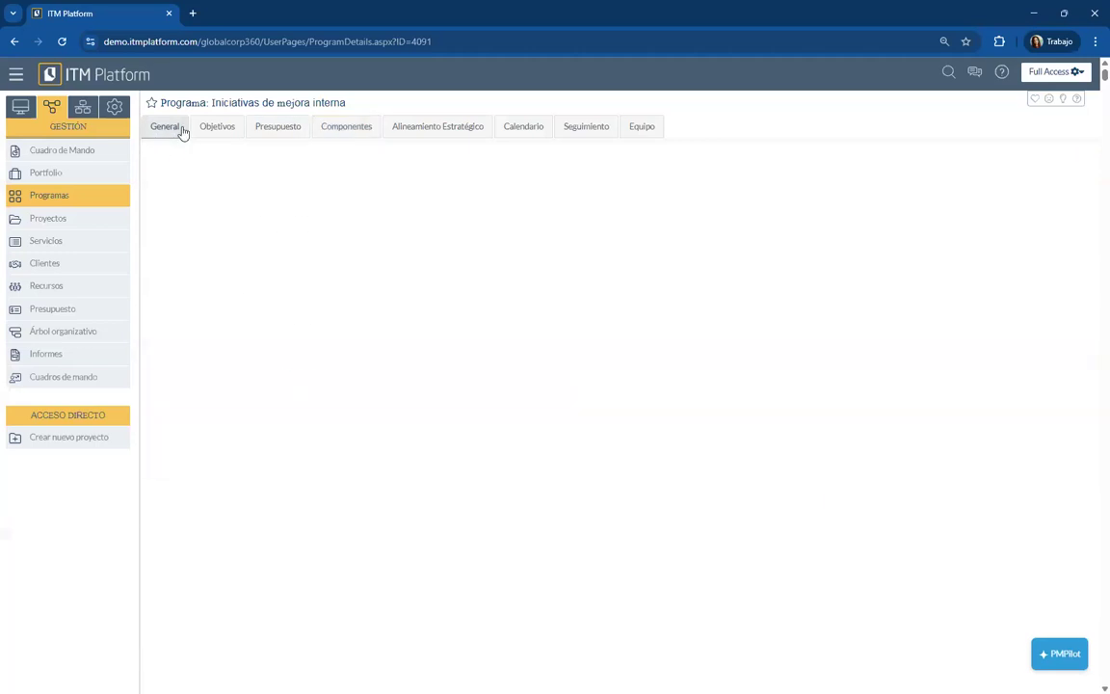
left_click(443, 264)
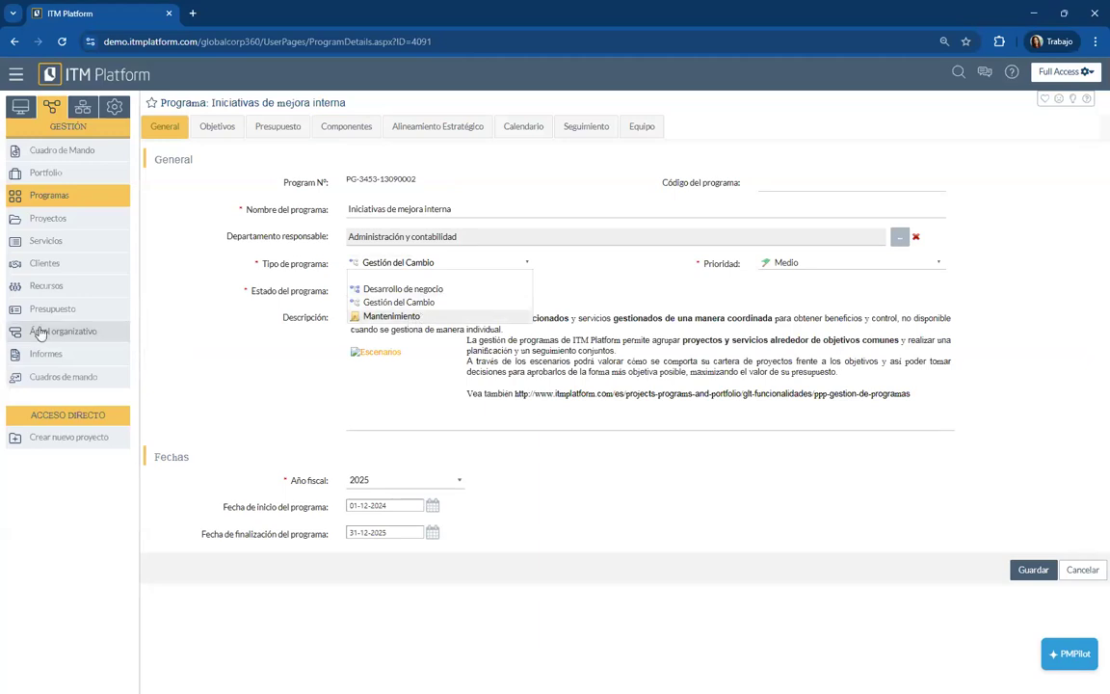
Step: View the list of programs, and open the Portfolio overview of programs and projects
left_click(60, 199)
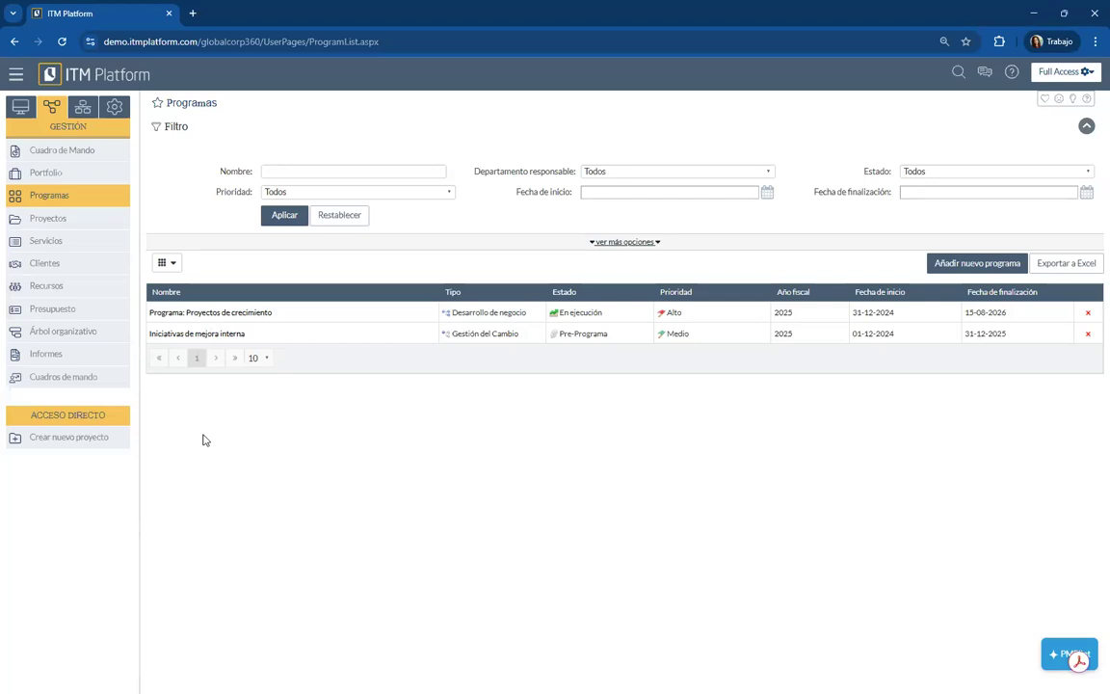
left_click(53, 175)
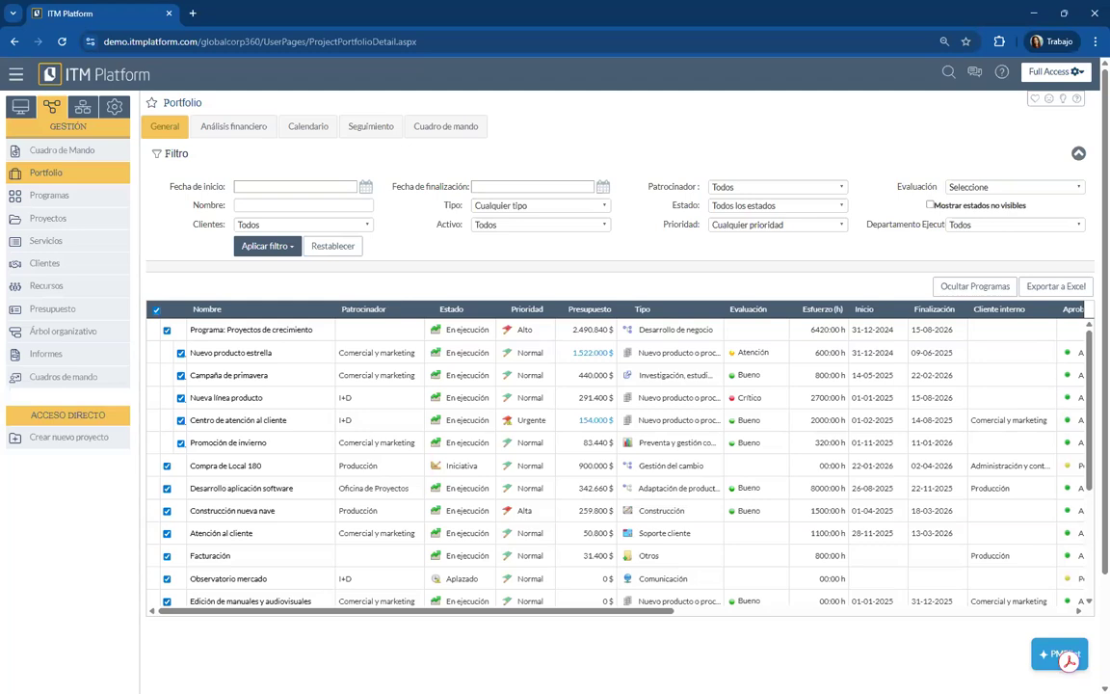
Step: Open Campos Personalizables in the configuration area and select Programas as the entity
left_click(116, 106)
left_click(64, 221)
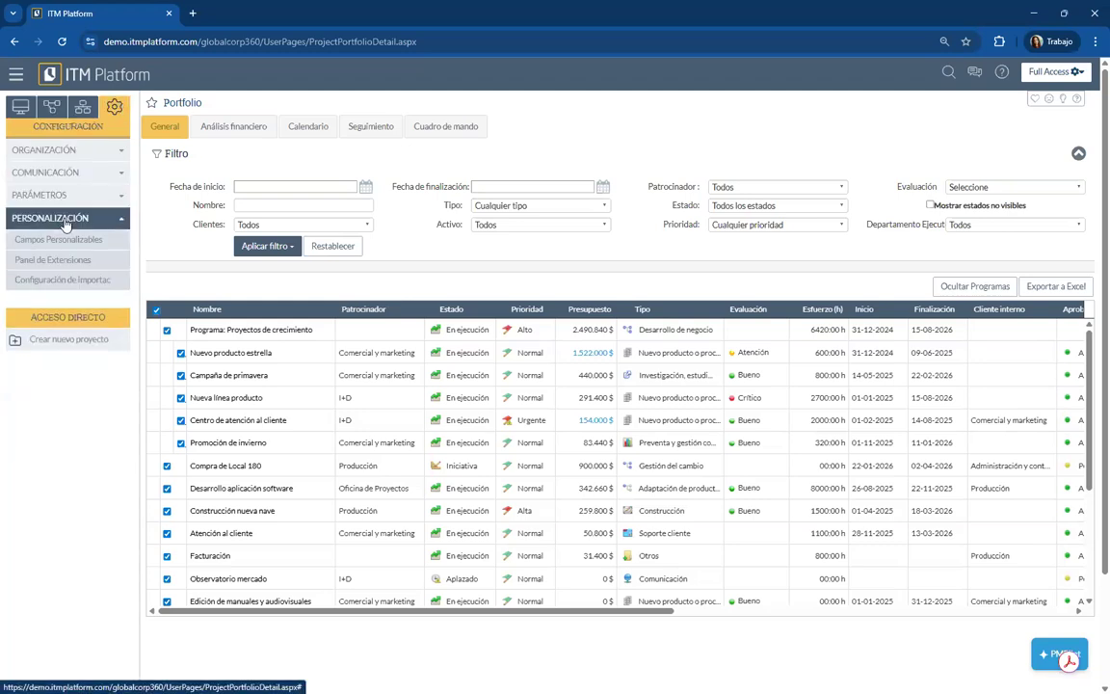
left_click(66, 239)
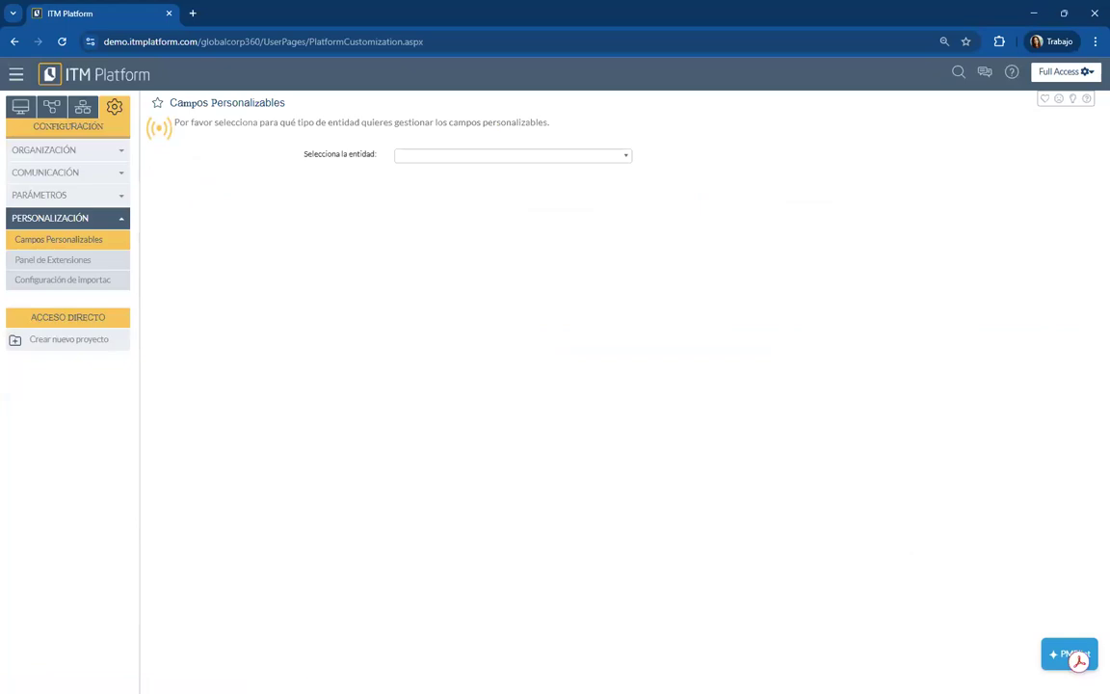
left_click(422, 157)
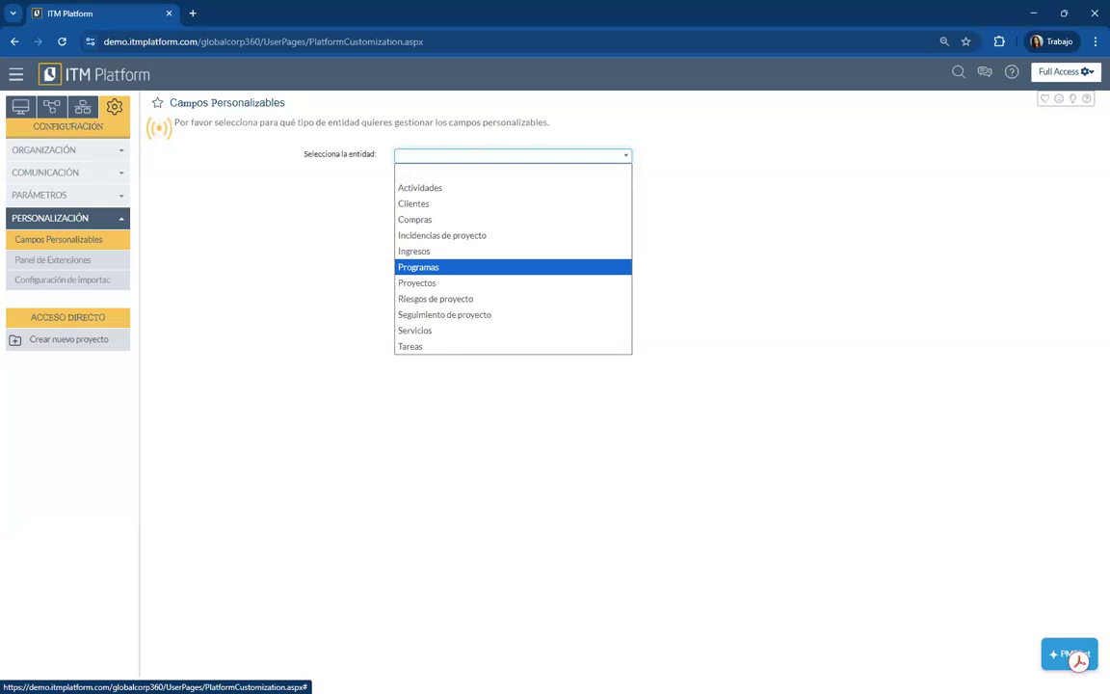
left_click(456, 266)
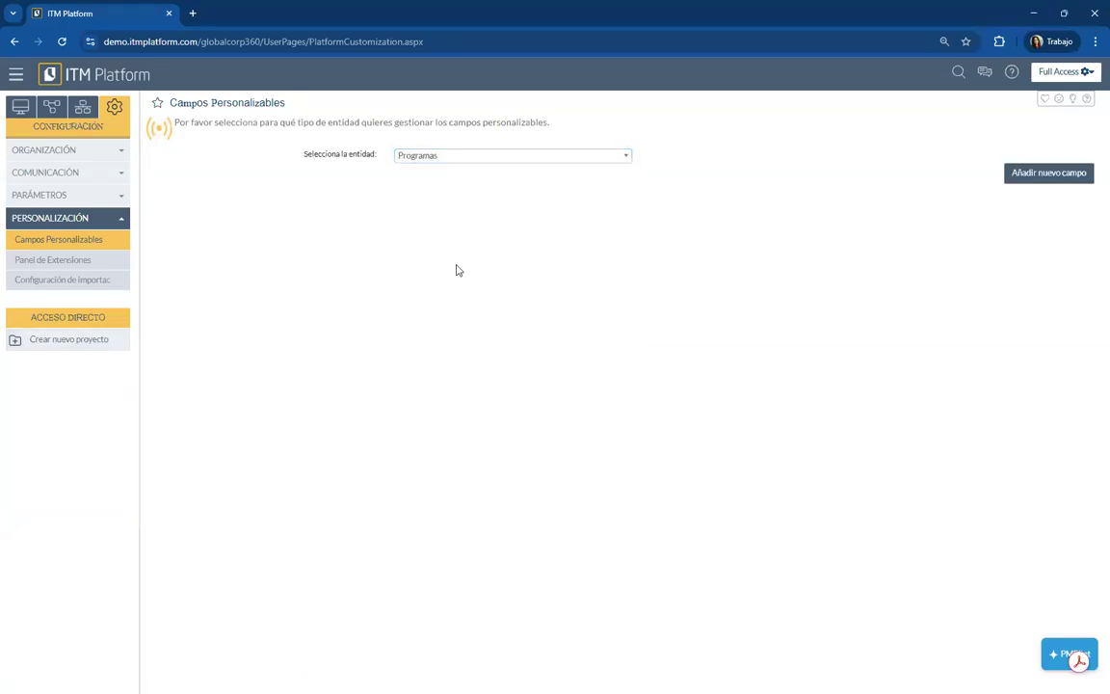
Step: Start a new custom field for Programas, choose Fecha while reviewing the Tipo de campo options, and cancel the field
left_click(1025, 182)
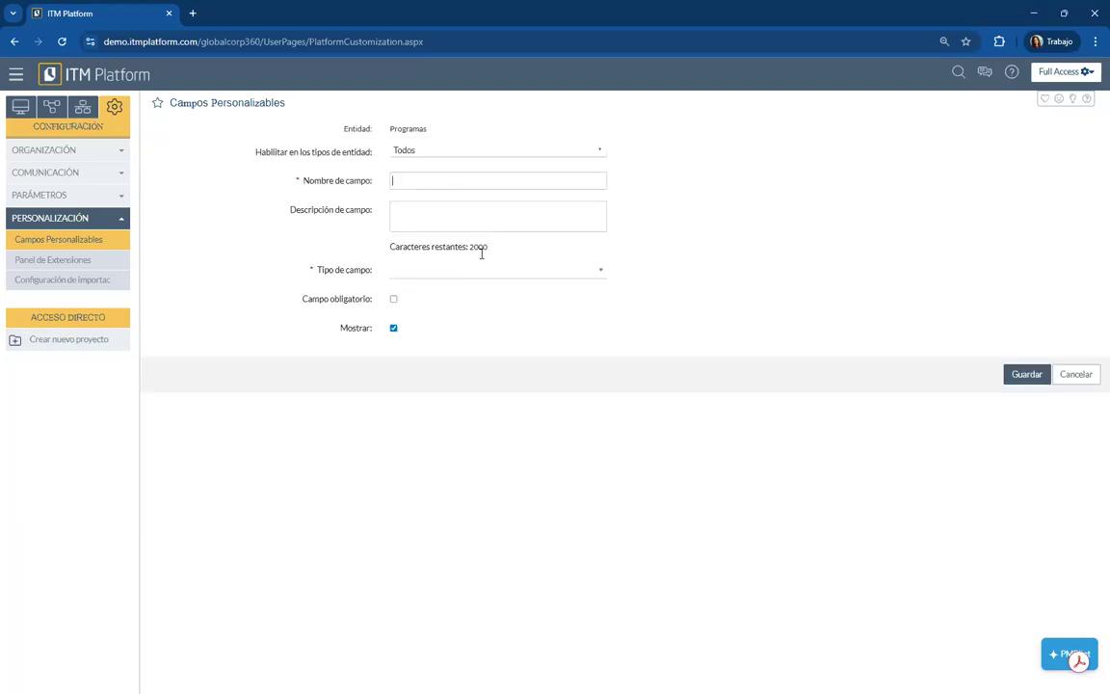
left_click(485, 271)
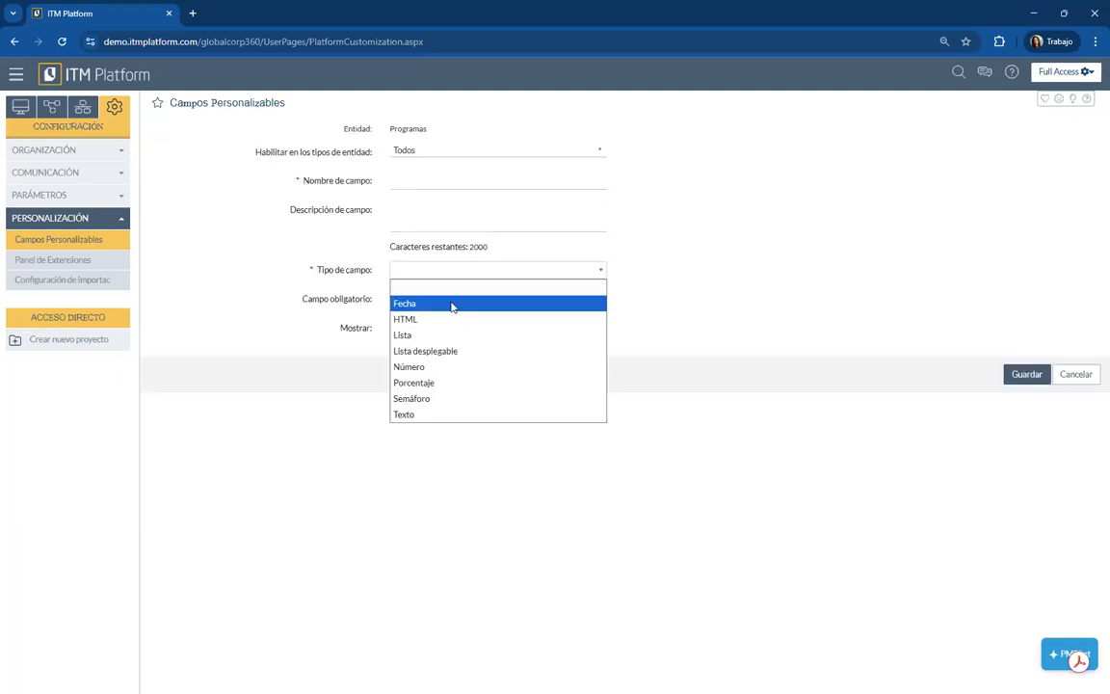
left_click(451, 304)
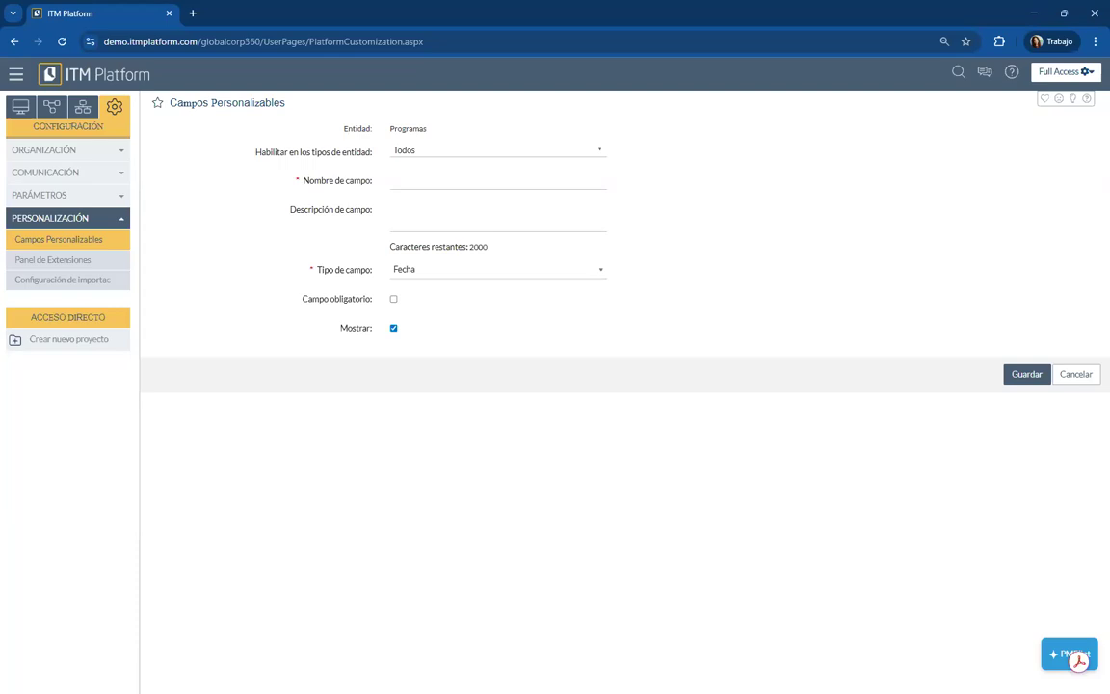
left_click(499, 273)
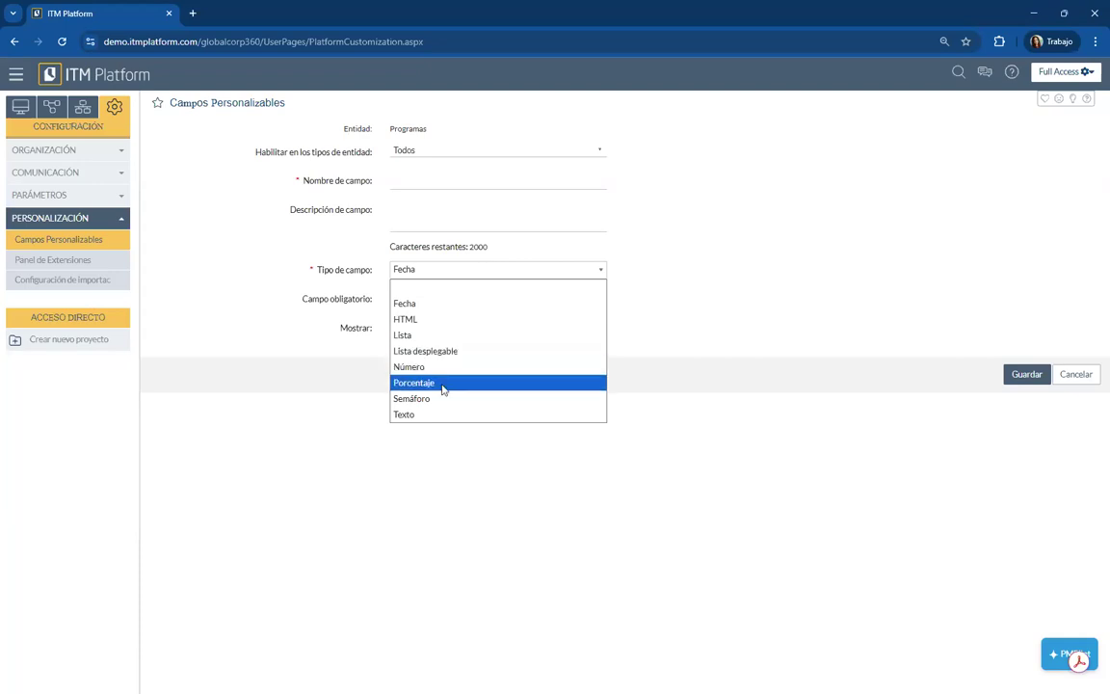
left_click(822, 268)
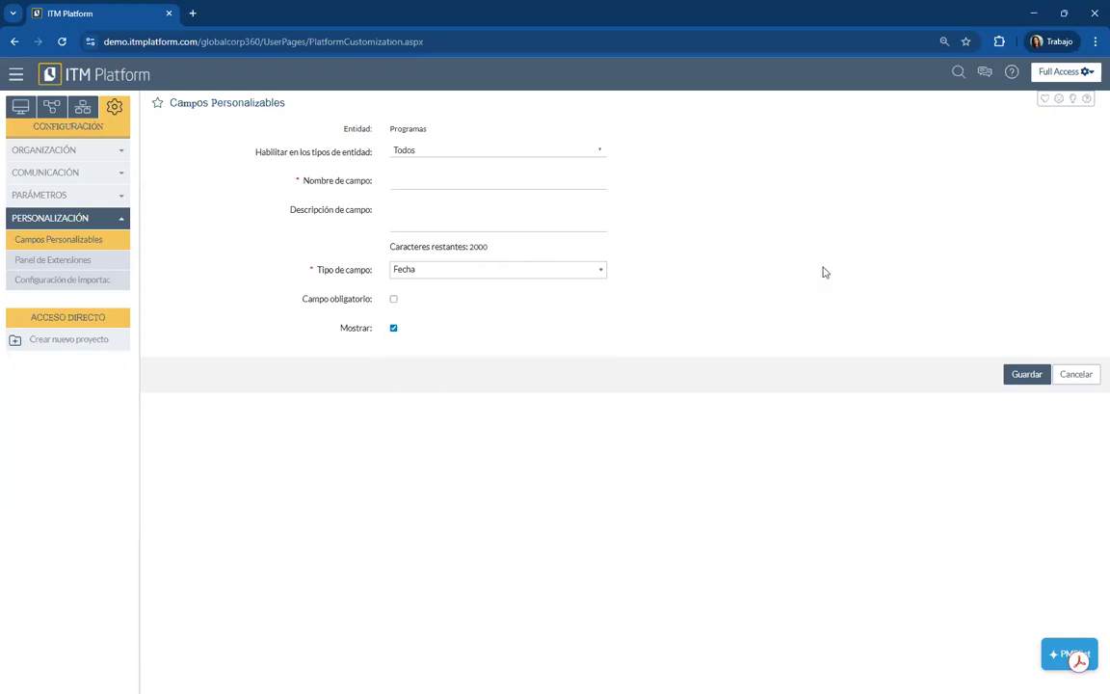
left_click(1076, 375)
Step: Switch the entity to Proyectos and open its Zona geográfica custom field
left_click(511, 157)
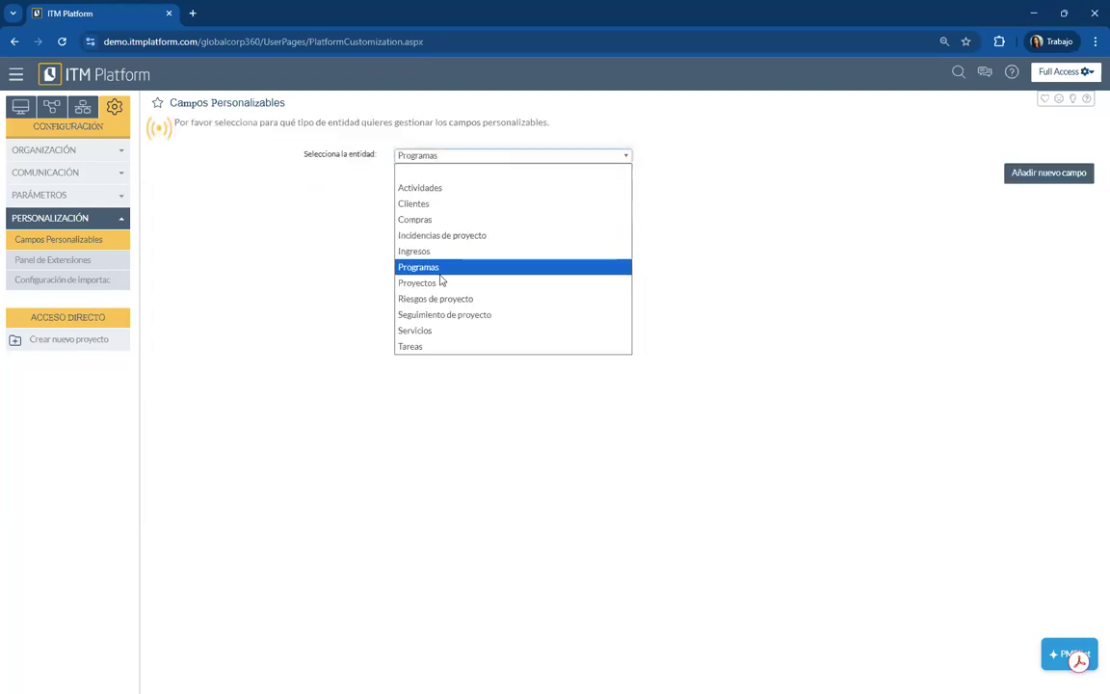
left_click(441, 282)
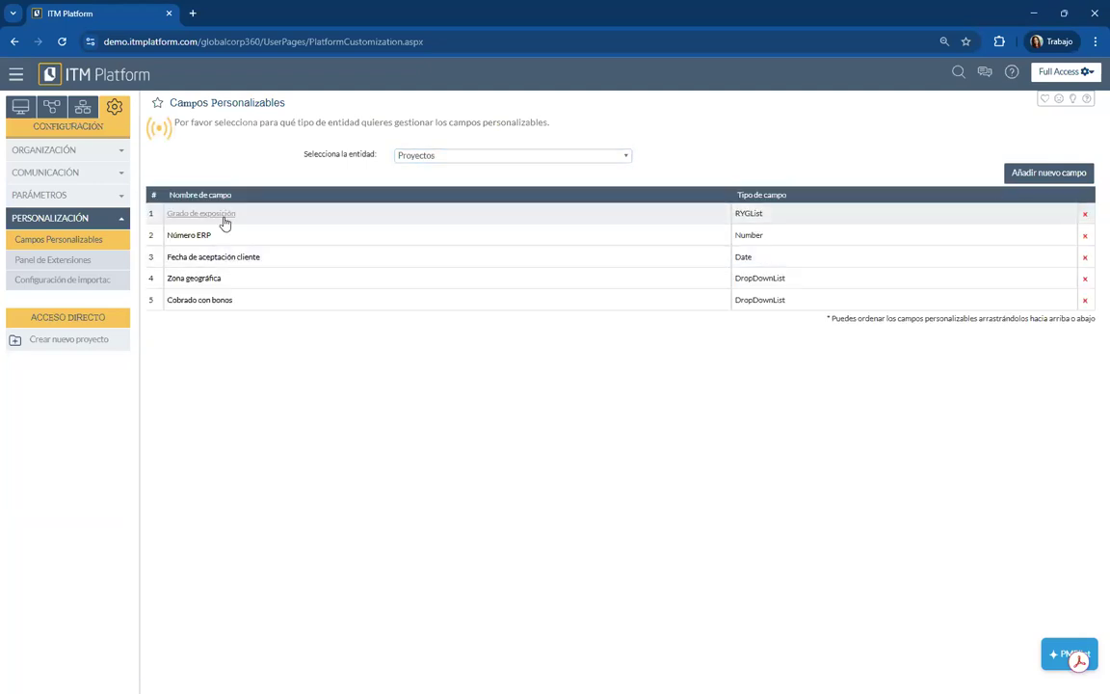
left_click(196, 280)
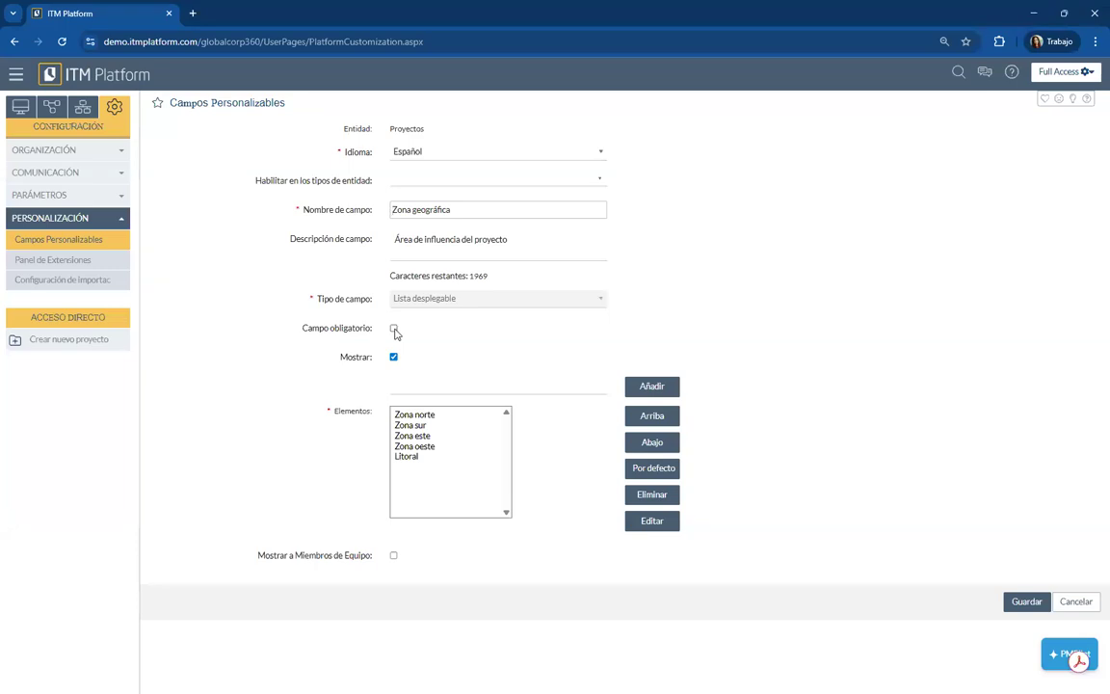
Step: Try enabling Mostrar a Miembros de Equipo for Zona geográfica, review the entity types it can apply to, and cancel the edit
left_click(394, 556)
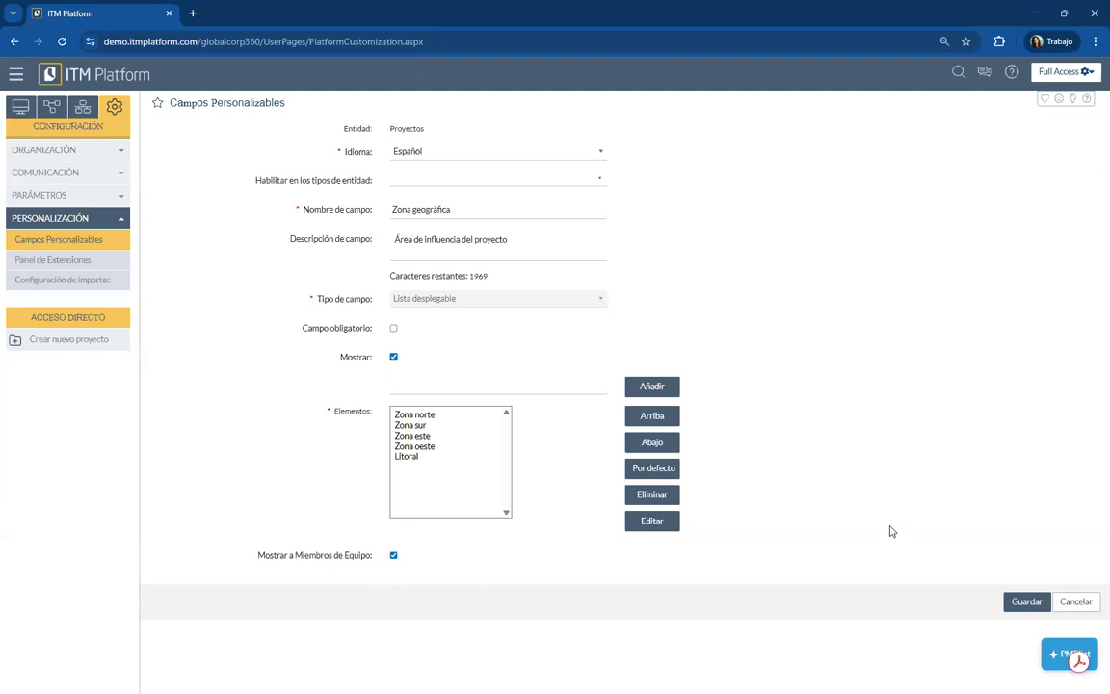
left_click(453, 179)
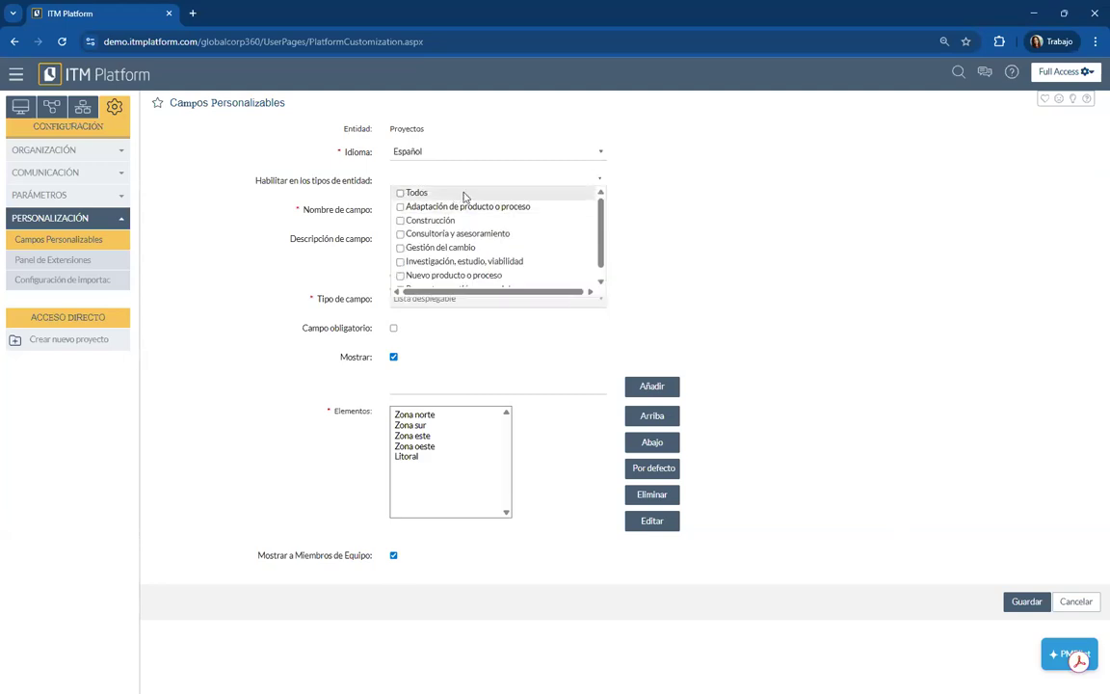
scroll(509, 240, "down", 1)
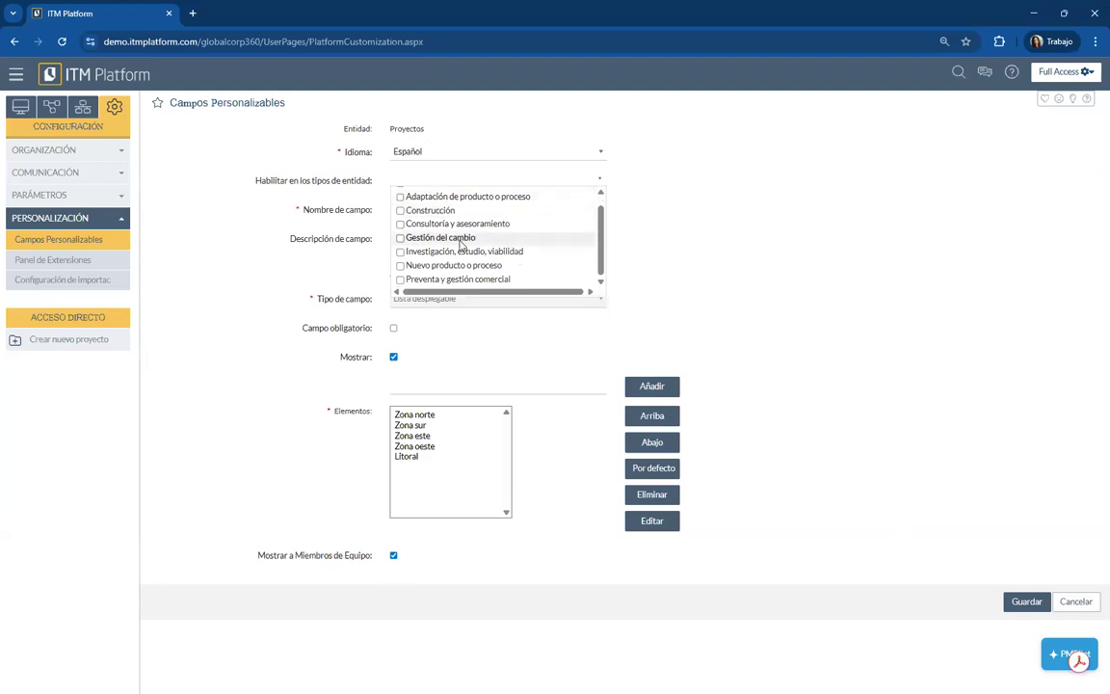
scroll(400, 232, "up", 1)
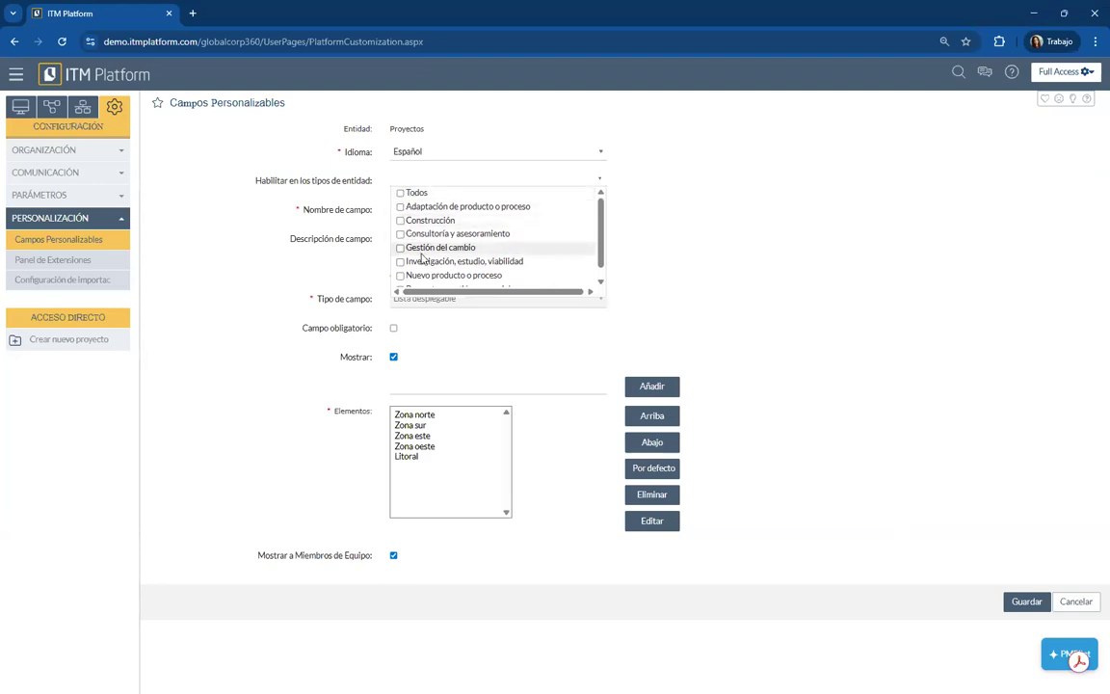
scroll(399, 242, "down", 1)
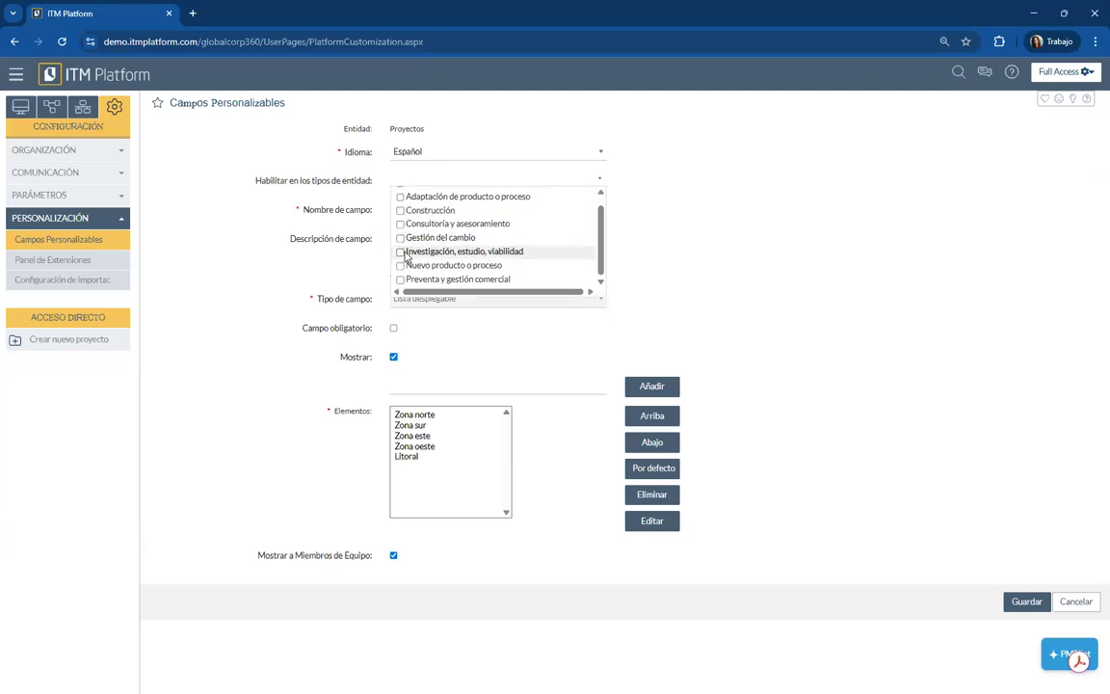
left_click(645, 244)
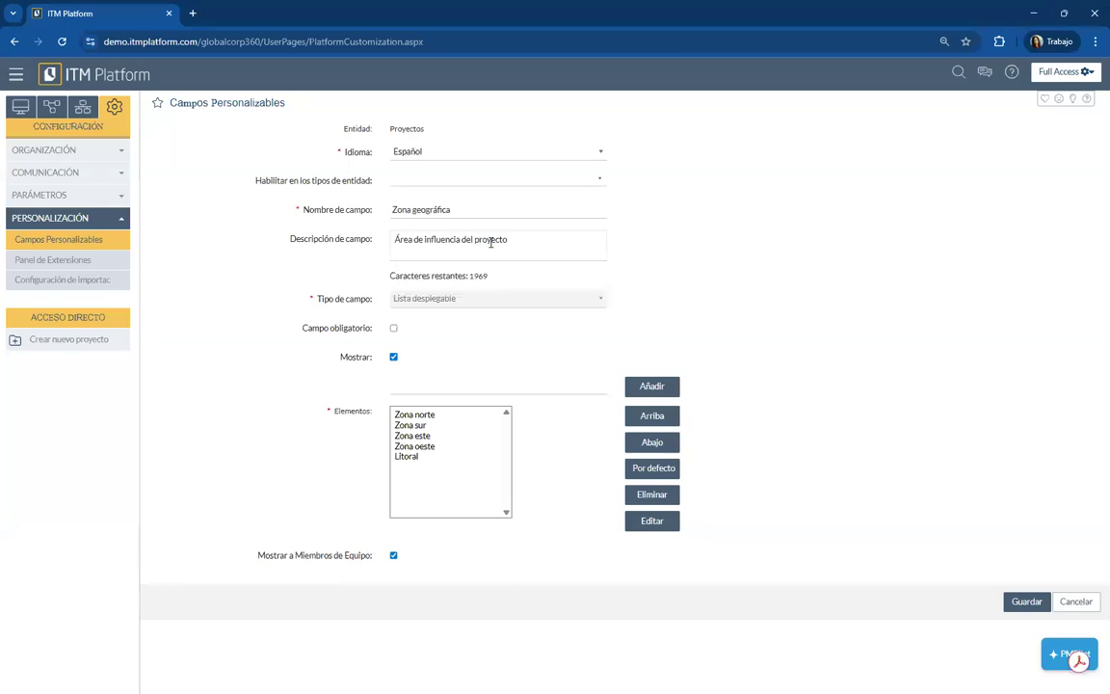
left_click(494, 383)
left_click(1076, 601)
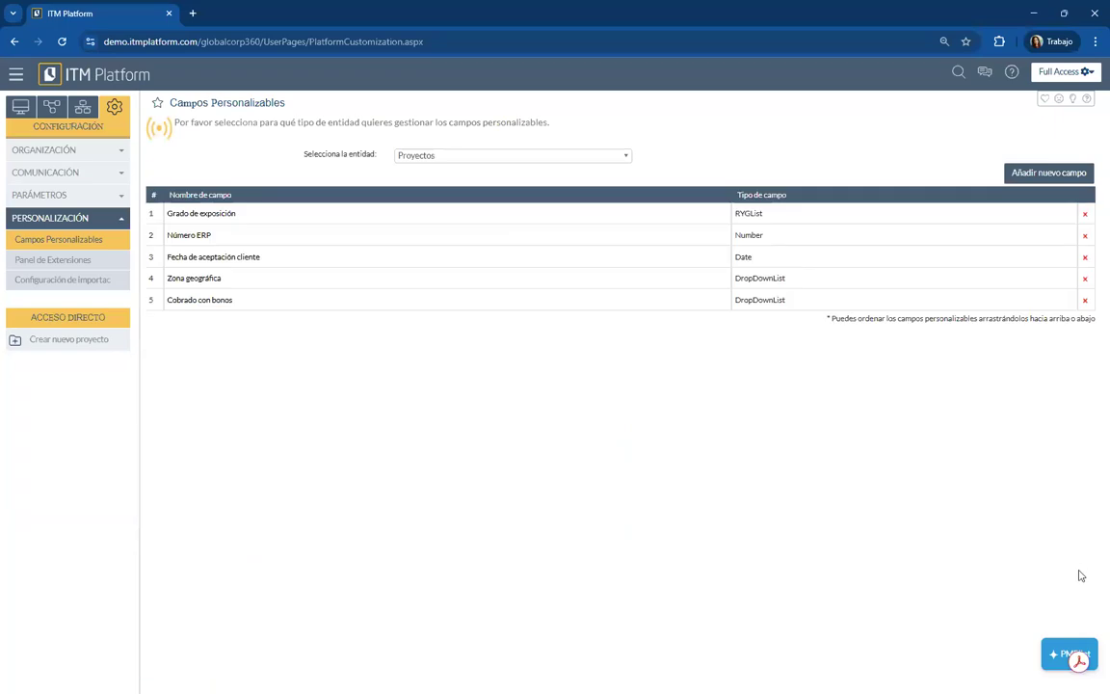